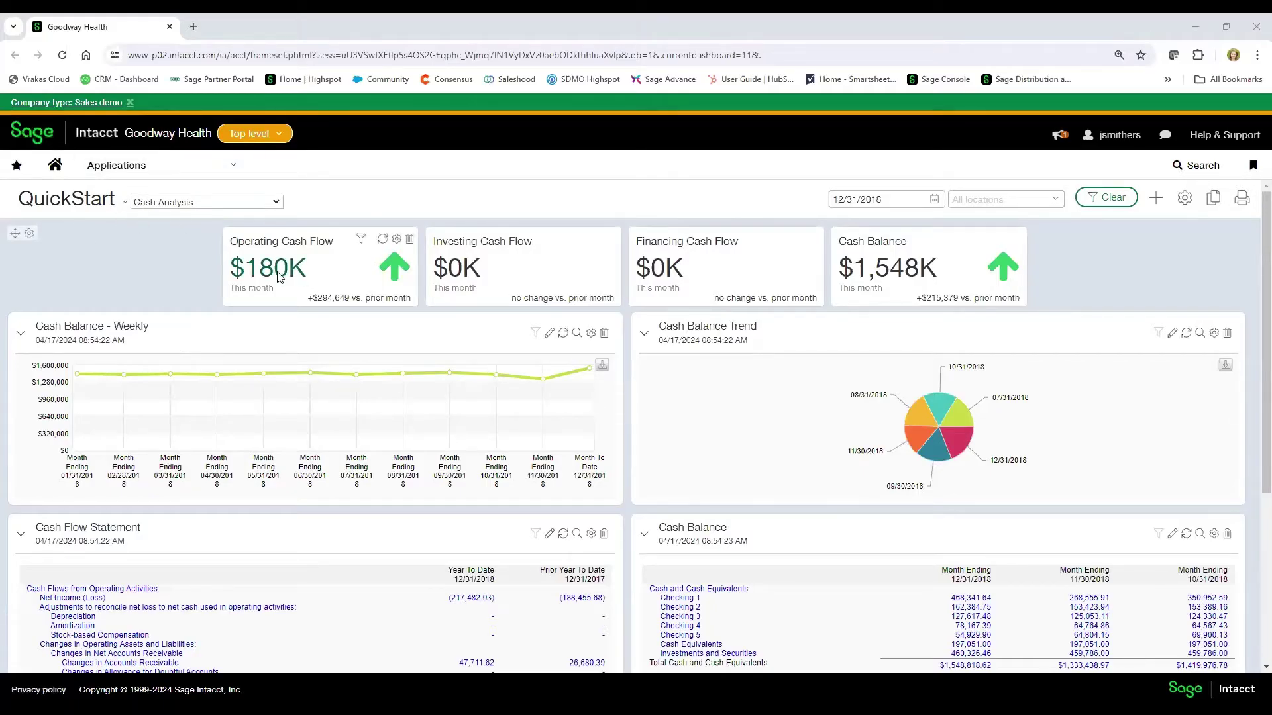
- Show the Cash Balance Trend figures as a table, then switch back to the pie chart
mouse_move(278, 277)
mouse_move(295, 265)
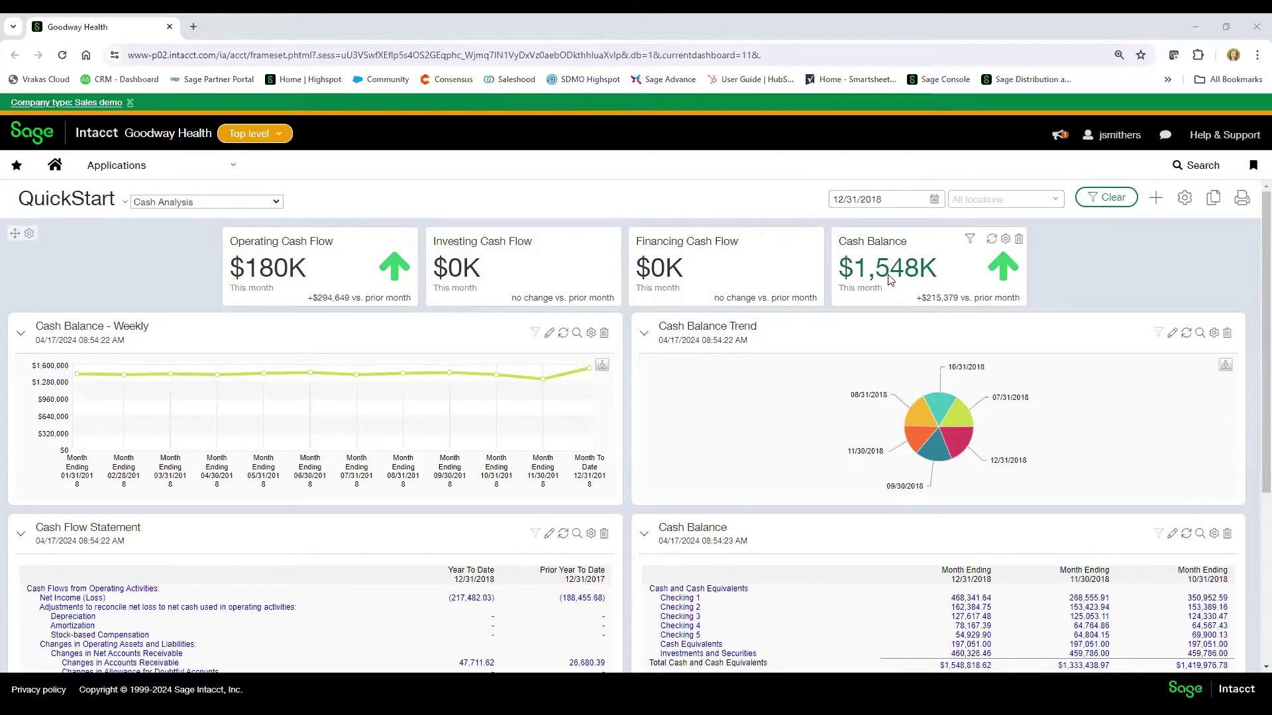
mouse_move(891, 280)
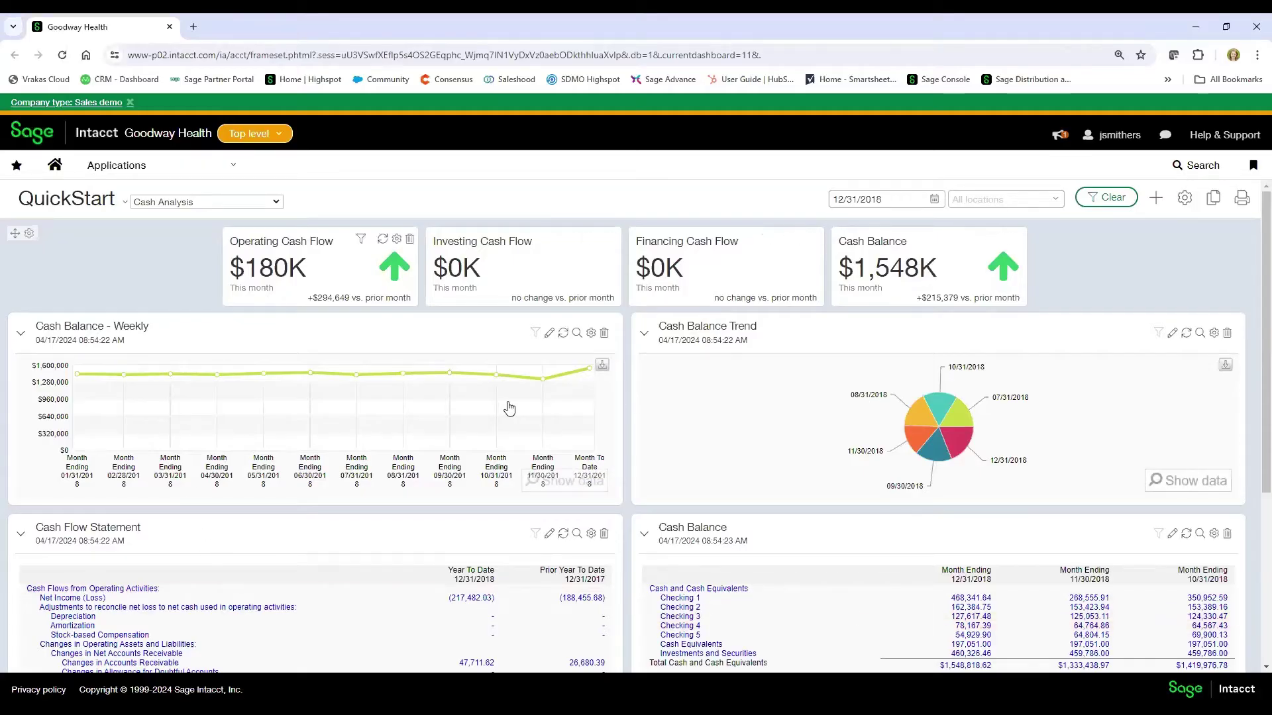
scroll(509, 408, down, 2)
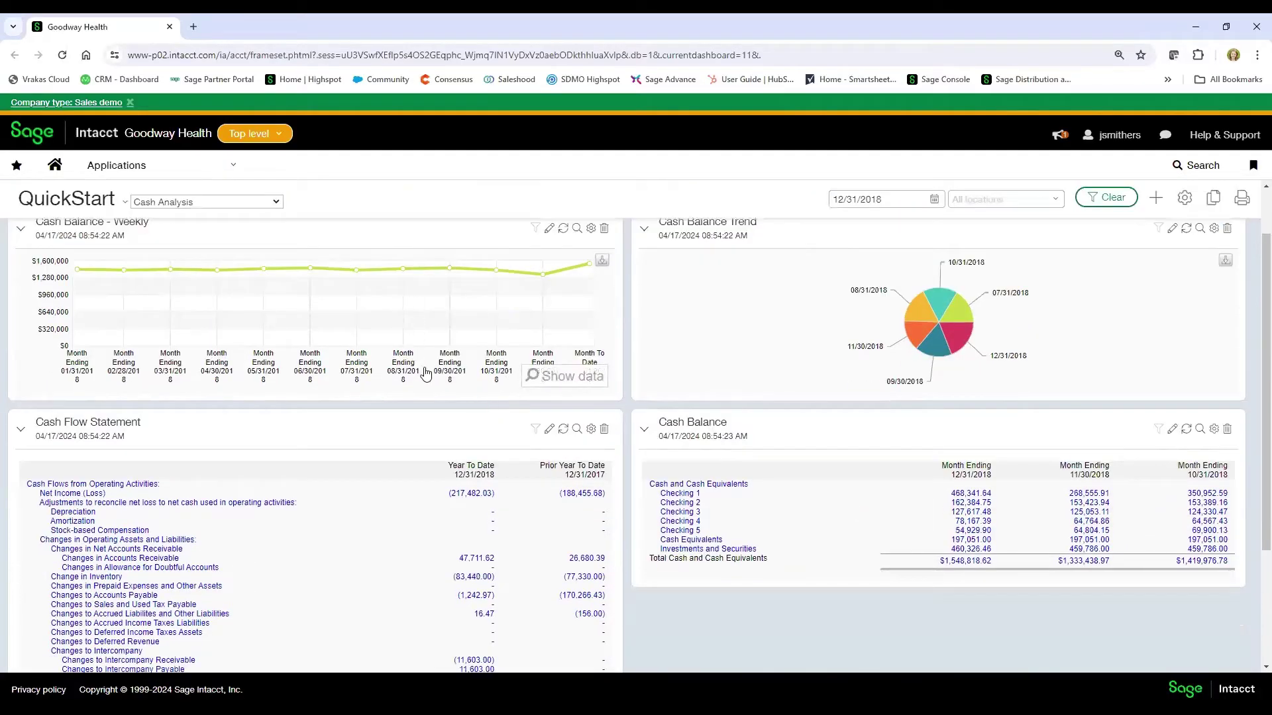
scroll(264, 369, up, 2)
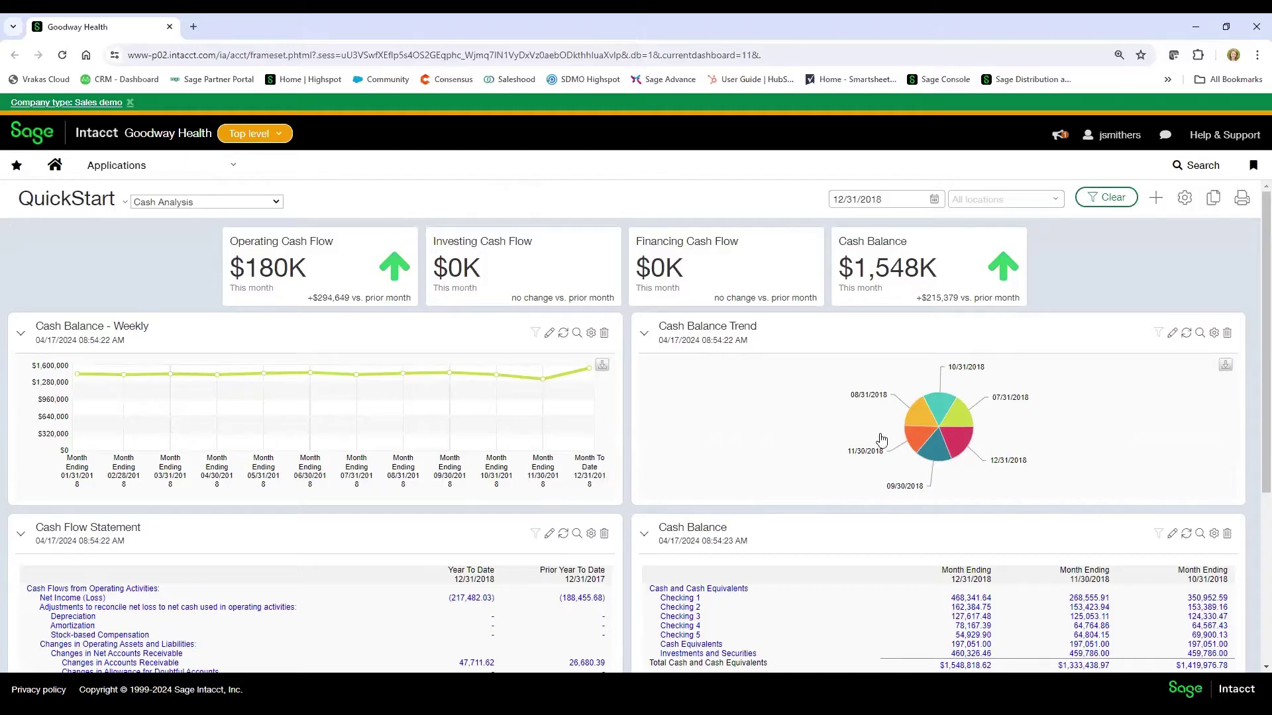
mouse_move(925, 455)
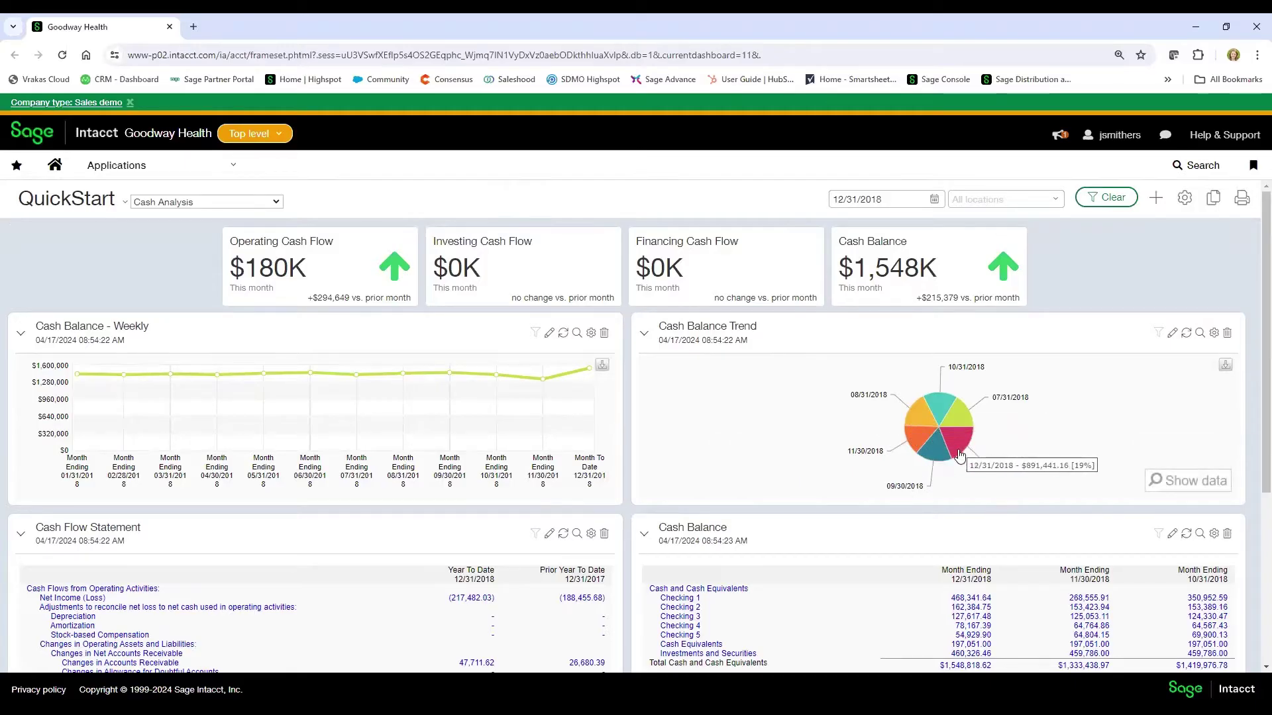
mouse_move(958, 422)
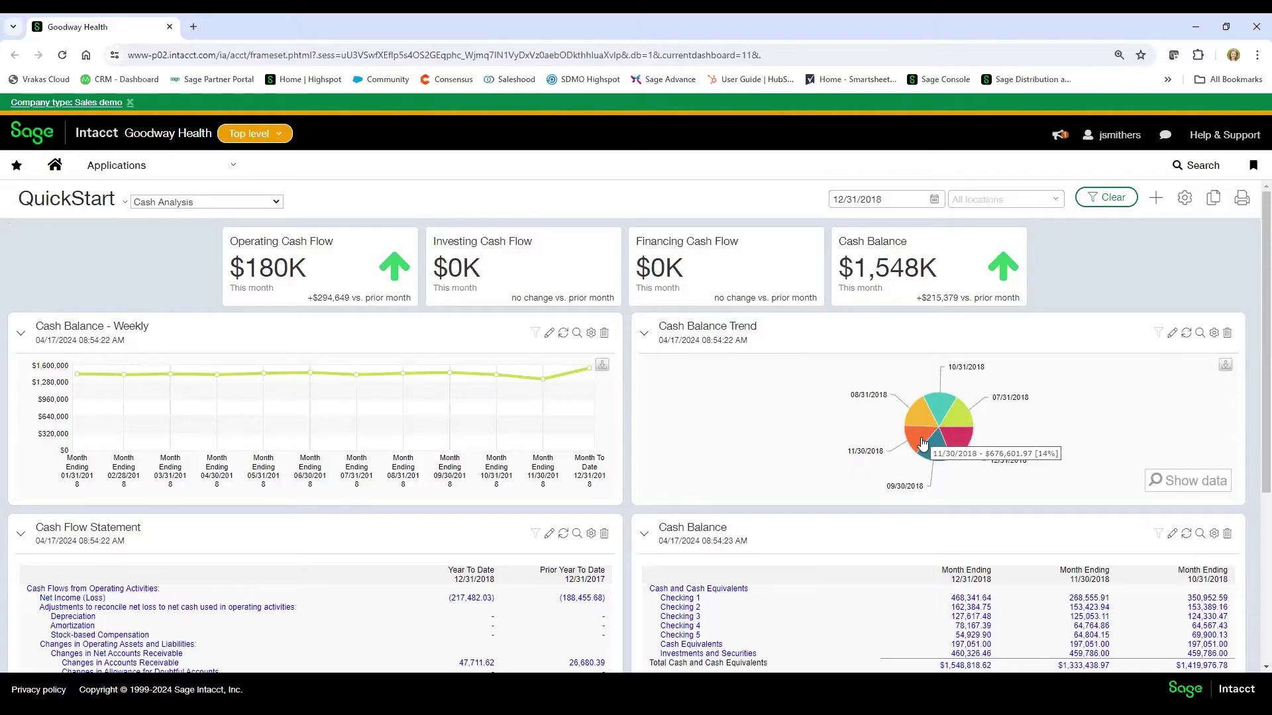
click(1171, 483)
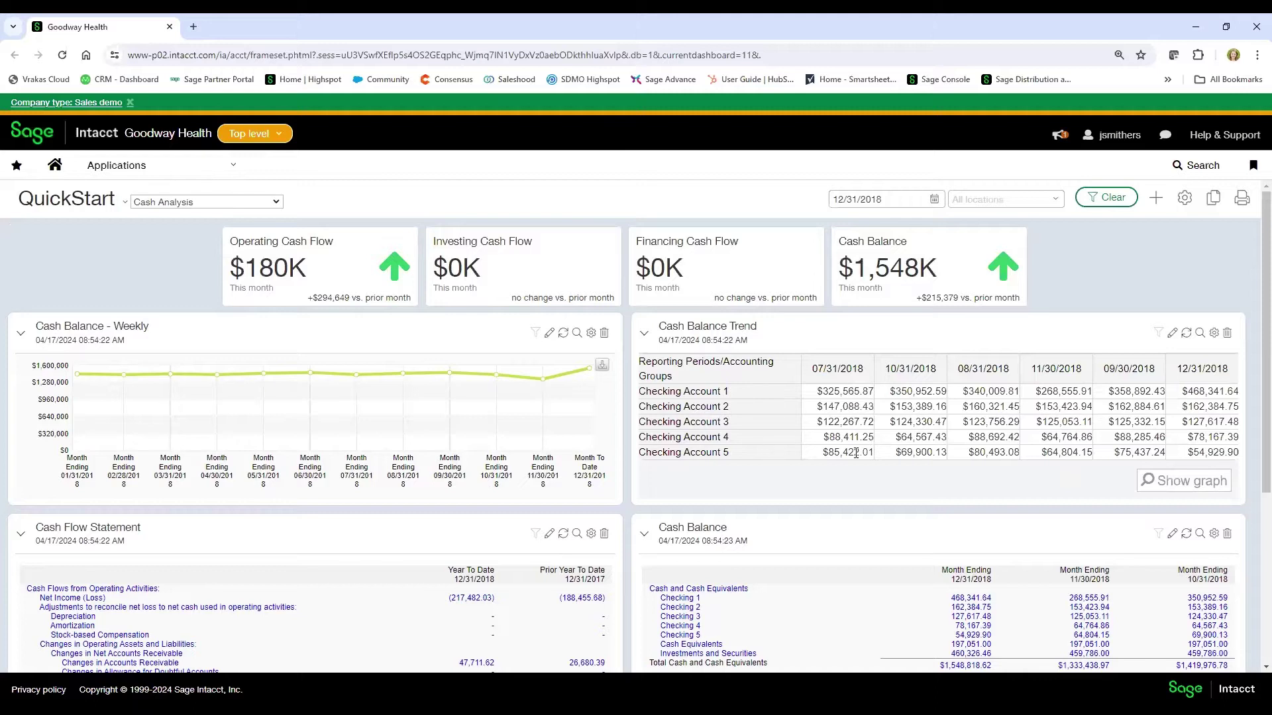
click(1169, 491)
- Scroll through the lower Cash Analysis dashboard widgets, selecting two of them
mouse_move(958, 421)
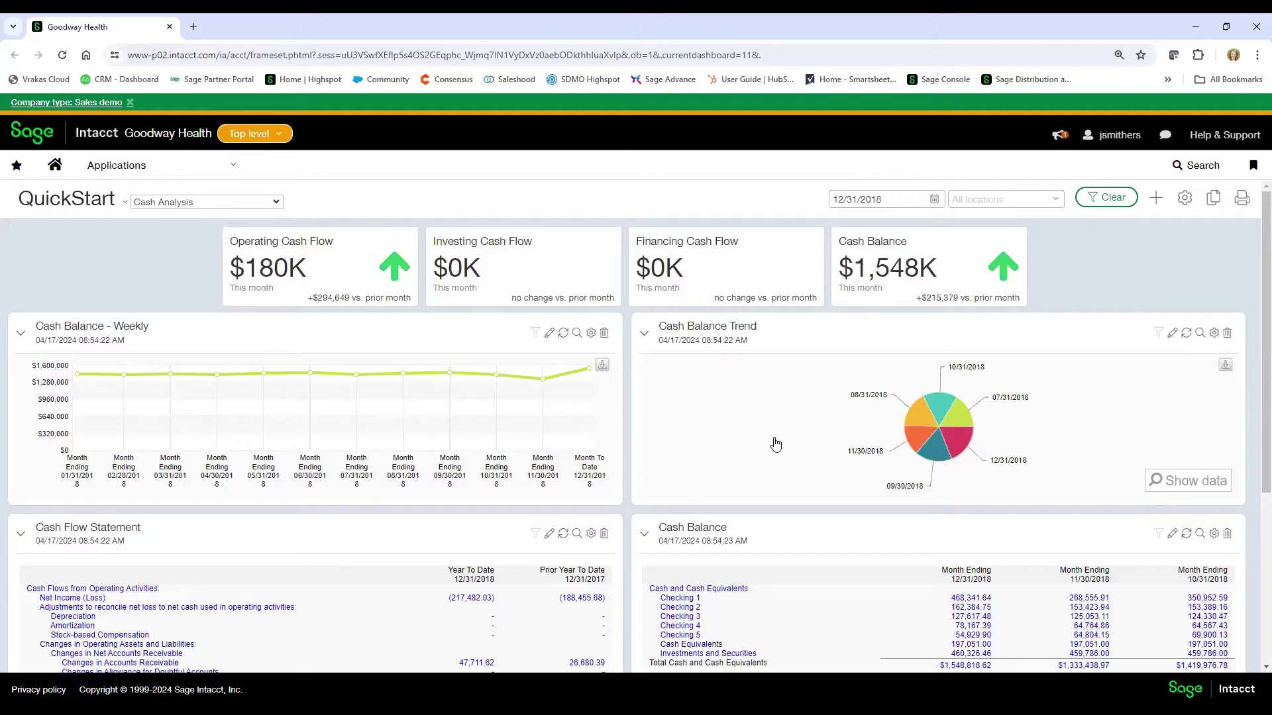
scroll(775, 440, down, 3)
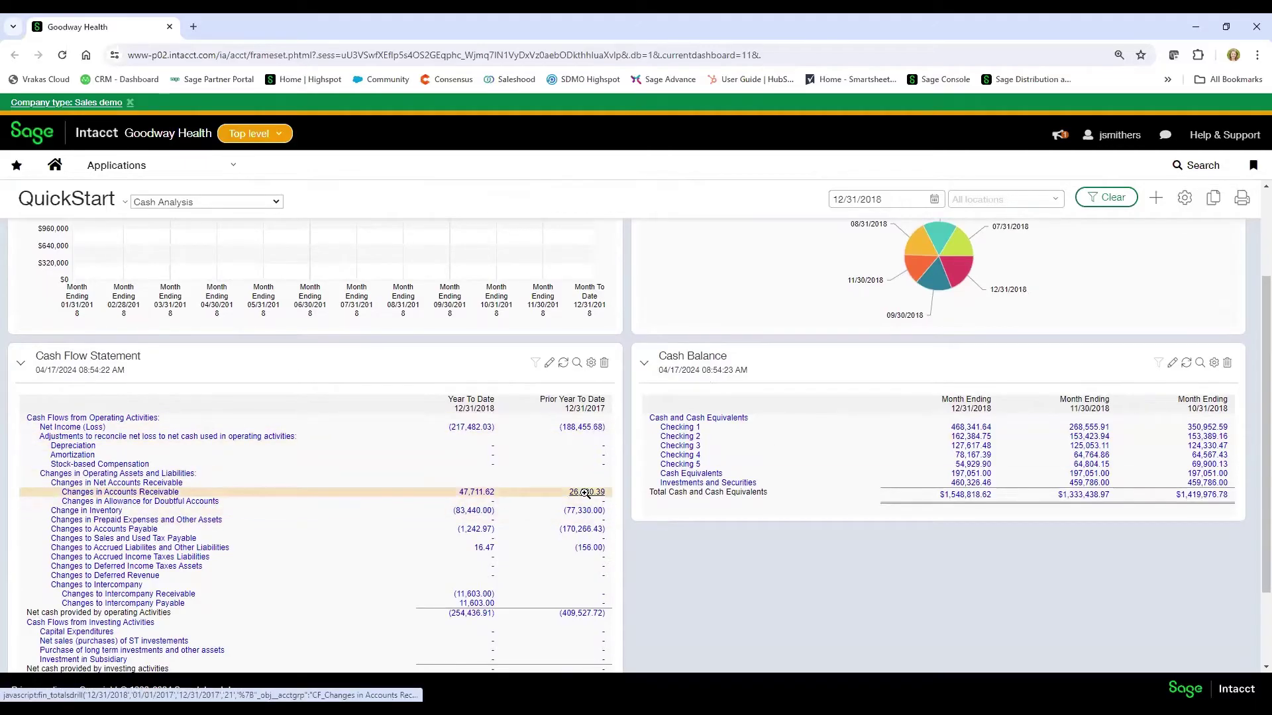
click(489, 492)
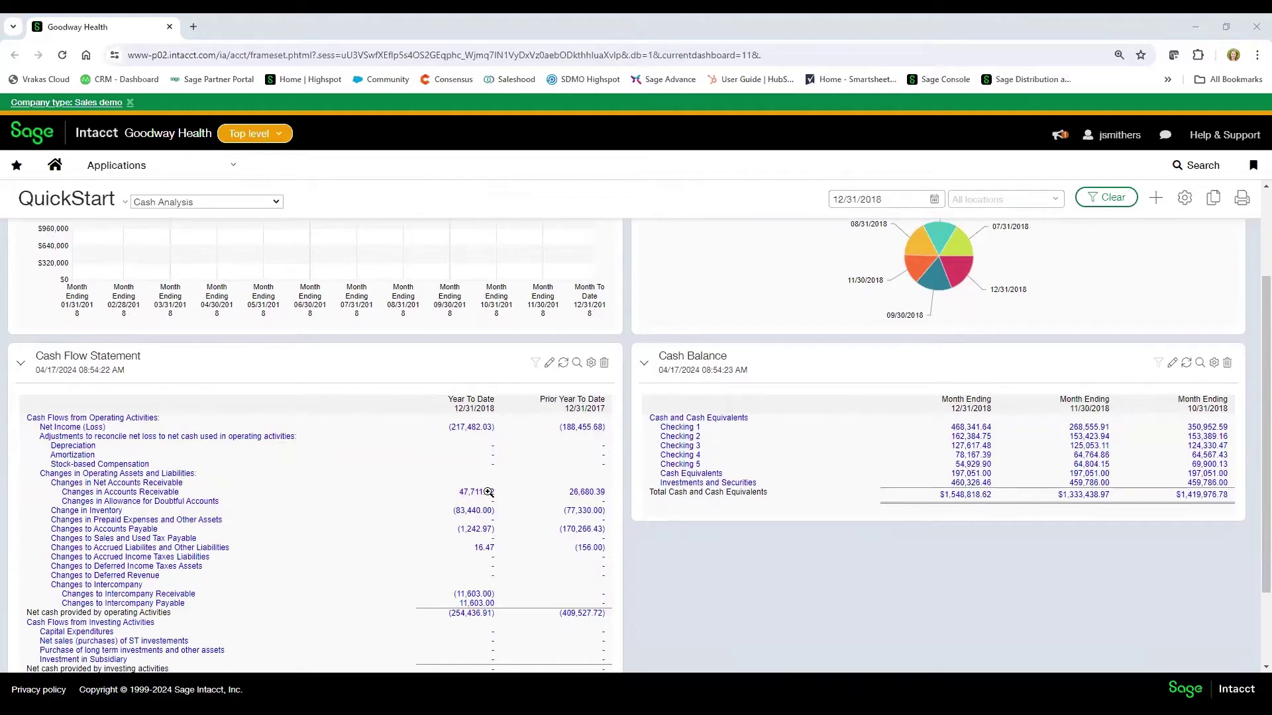
click(169, 494)
scroll(821, 425, up, 3)
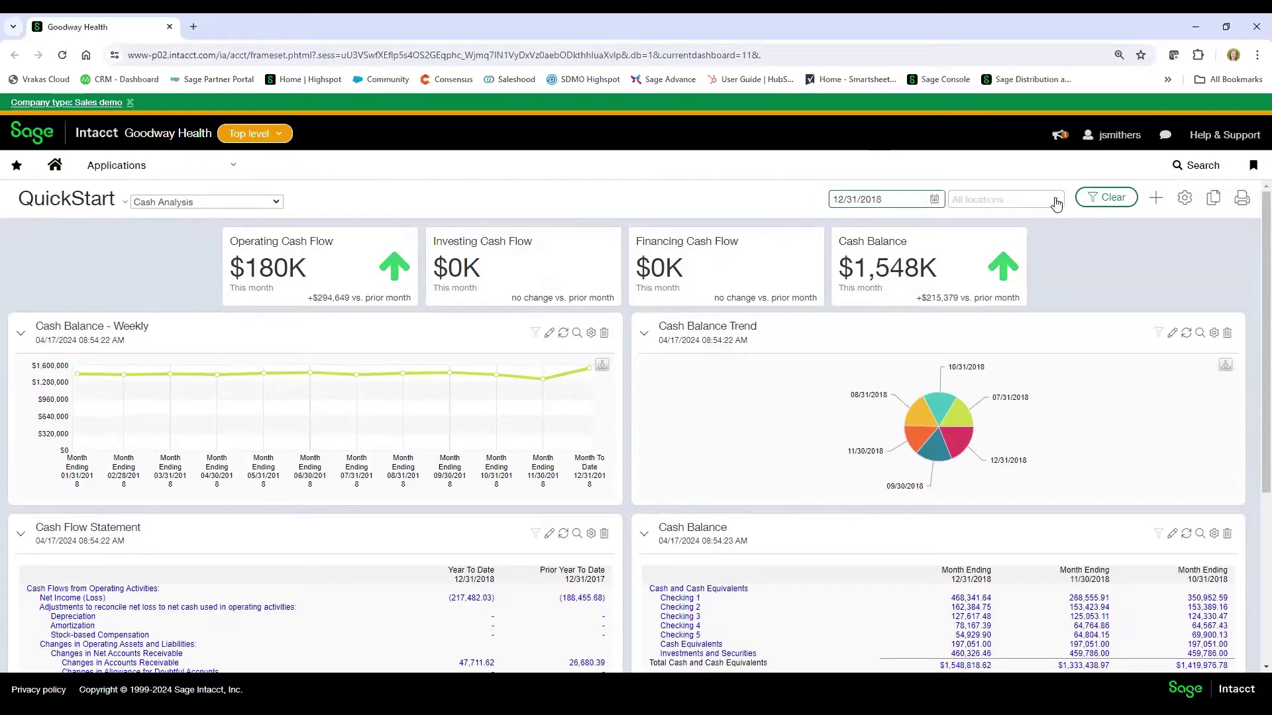
- Set the location filter to Iowa Locations--Iowa Locations--Group and apply it
click(1056, 203)
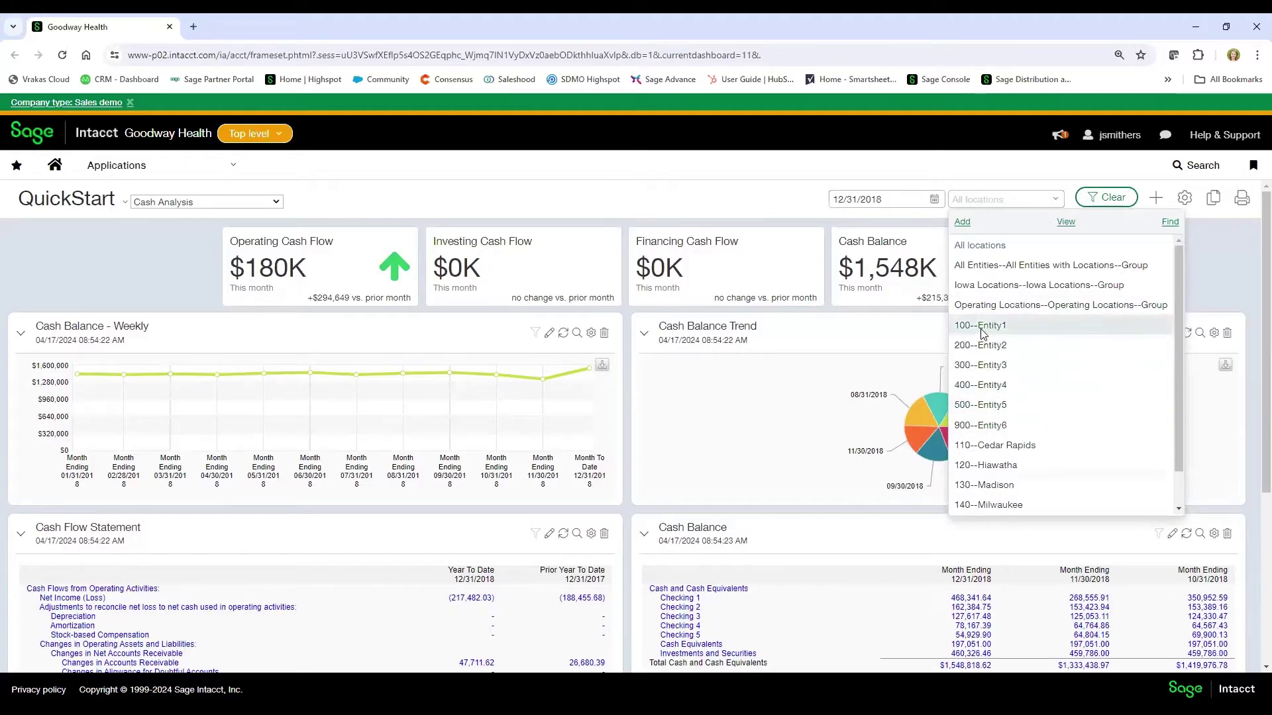
scroll(981, 477, down, 1)
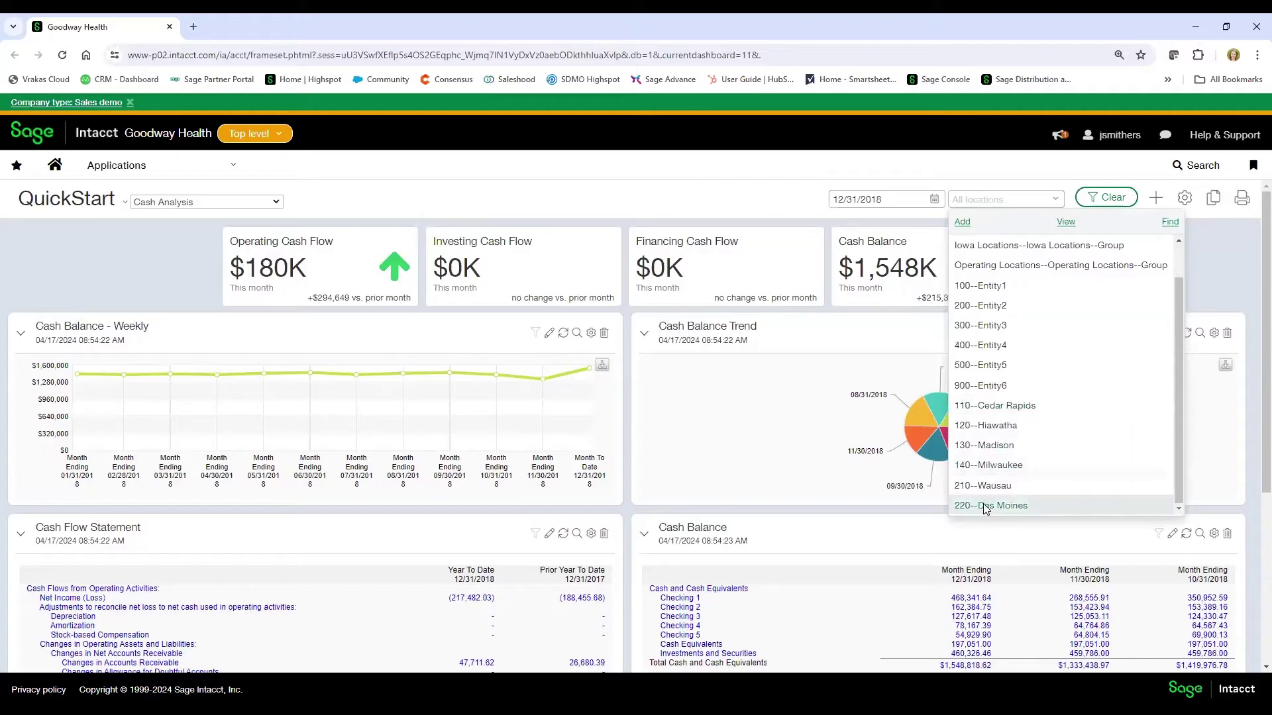
scroll(982, 424, up, 1)
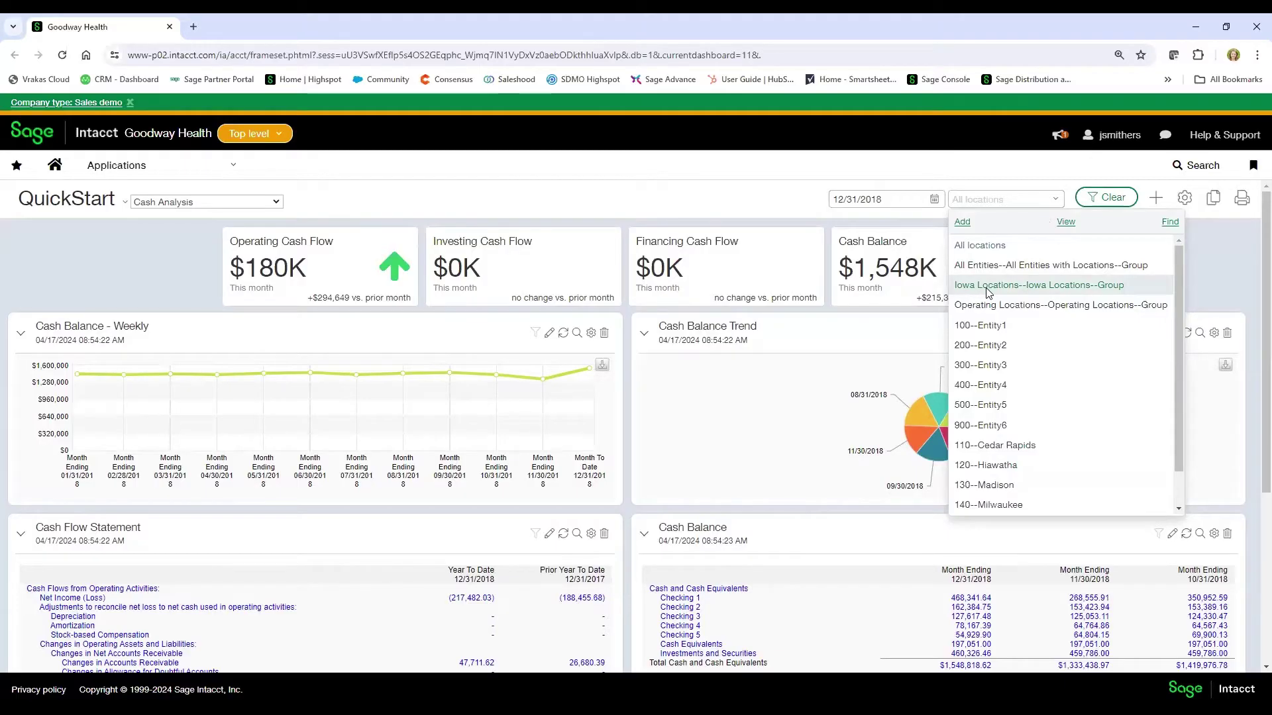
click(990, 286)
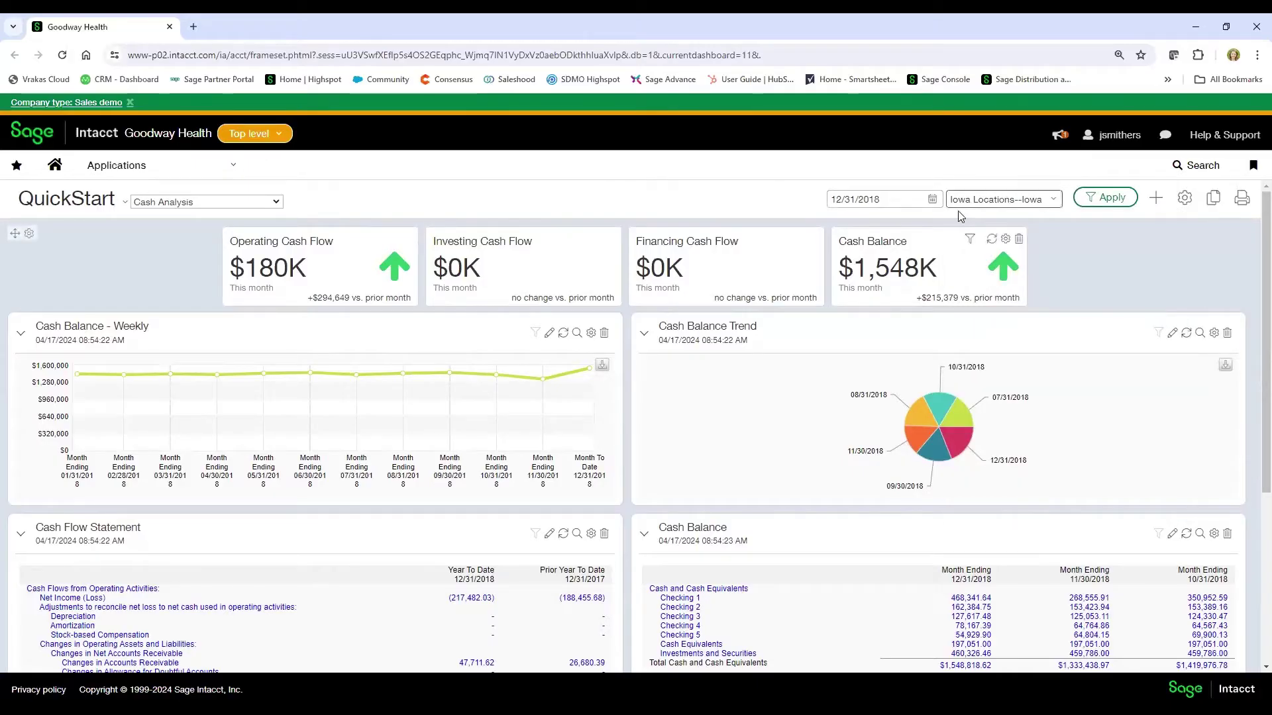
click(1107, 197)
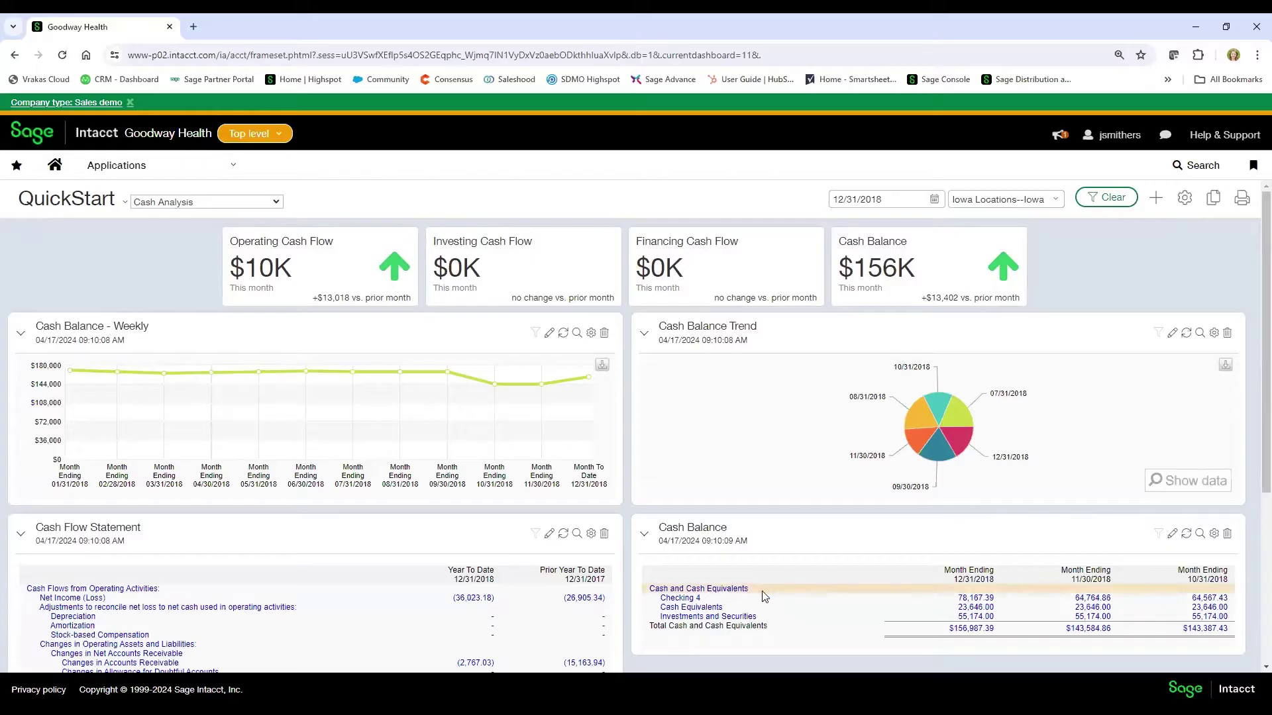
- Open the Controller dashboard from Applications > Dashboards > Role-Based
click(237, 178)
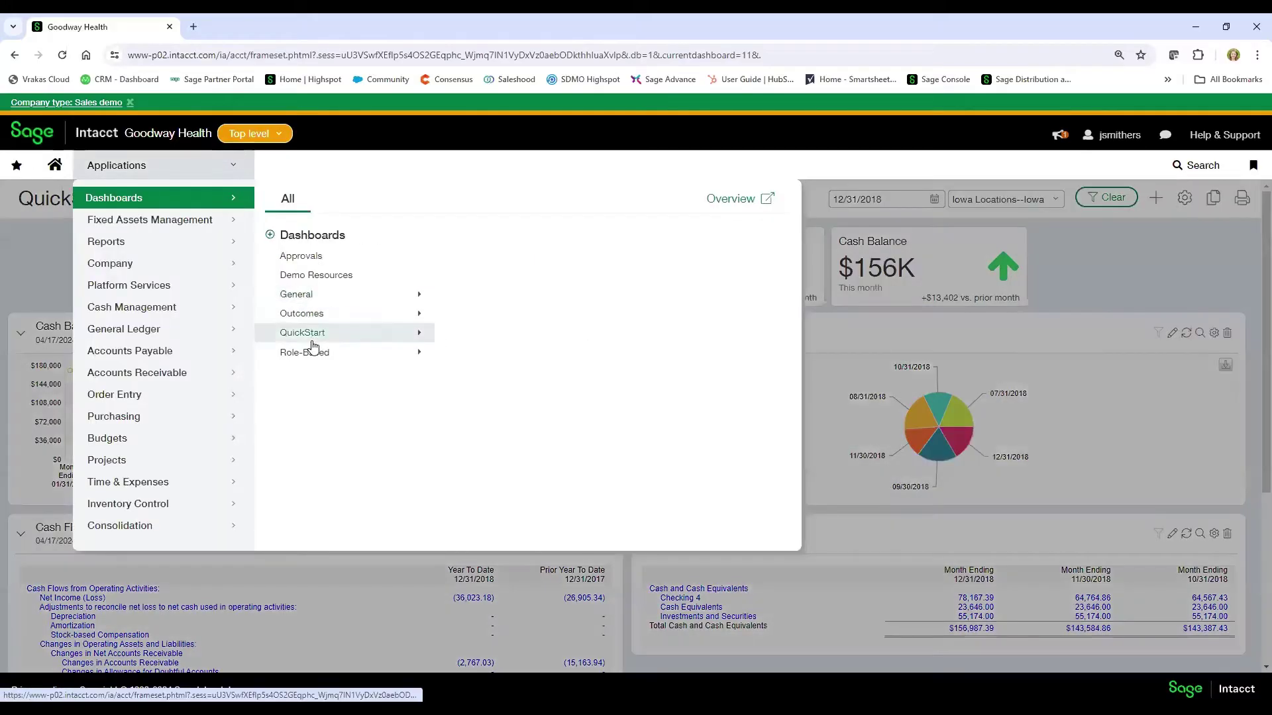
click(306, 352)
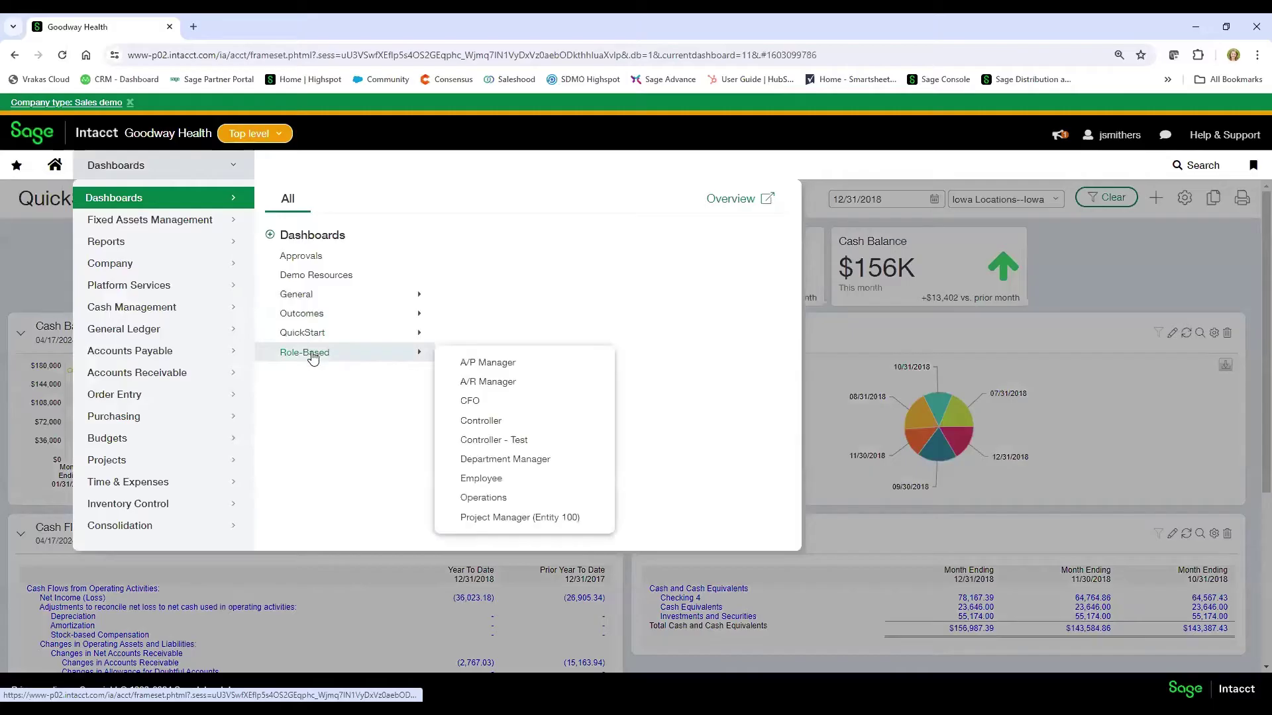
click(483, 425)
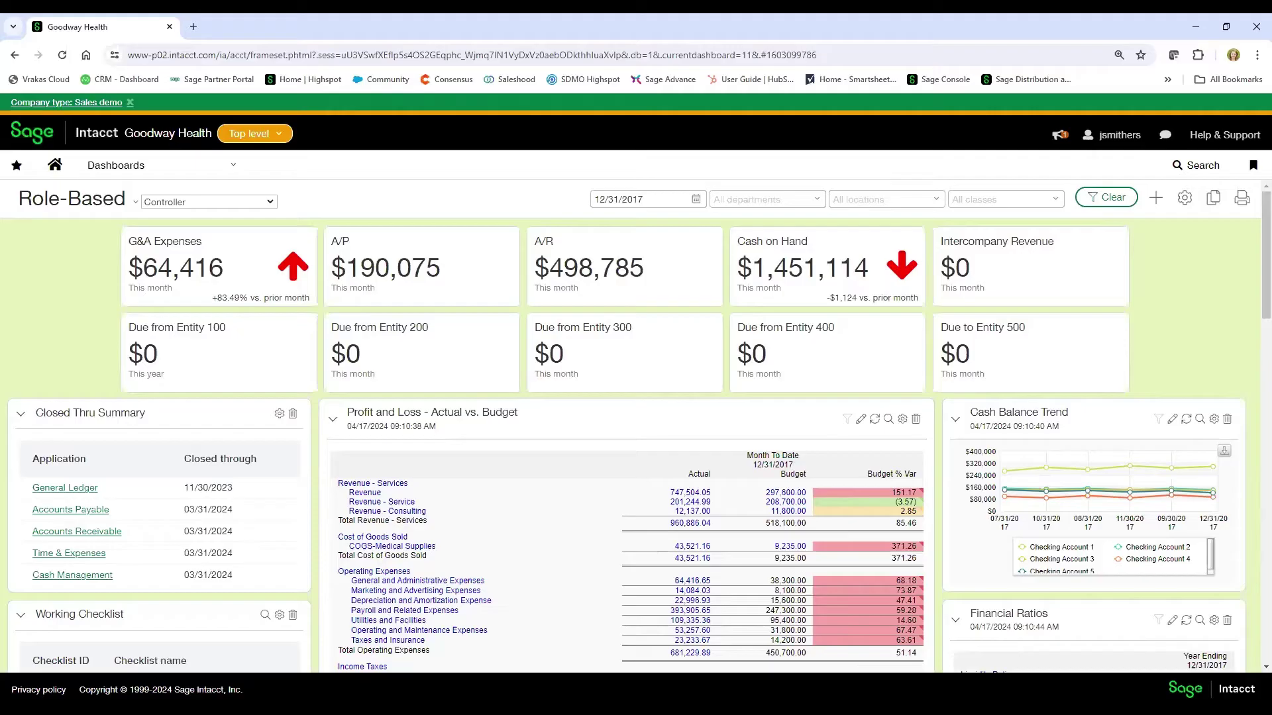
click(787, 198)
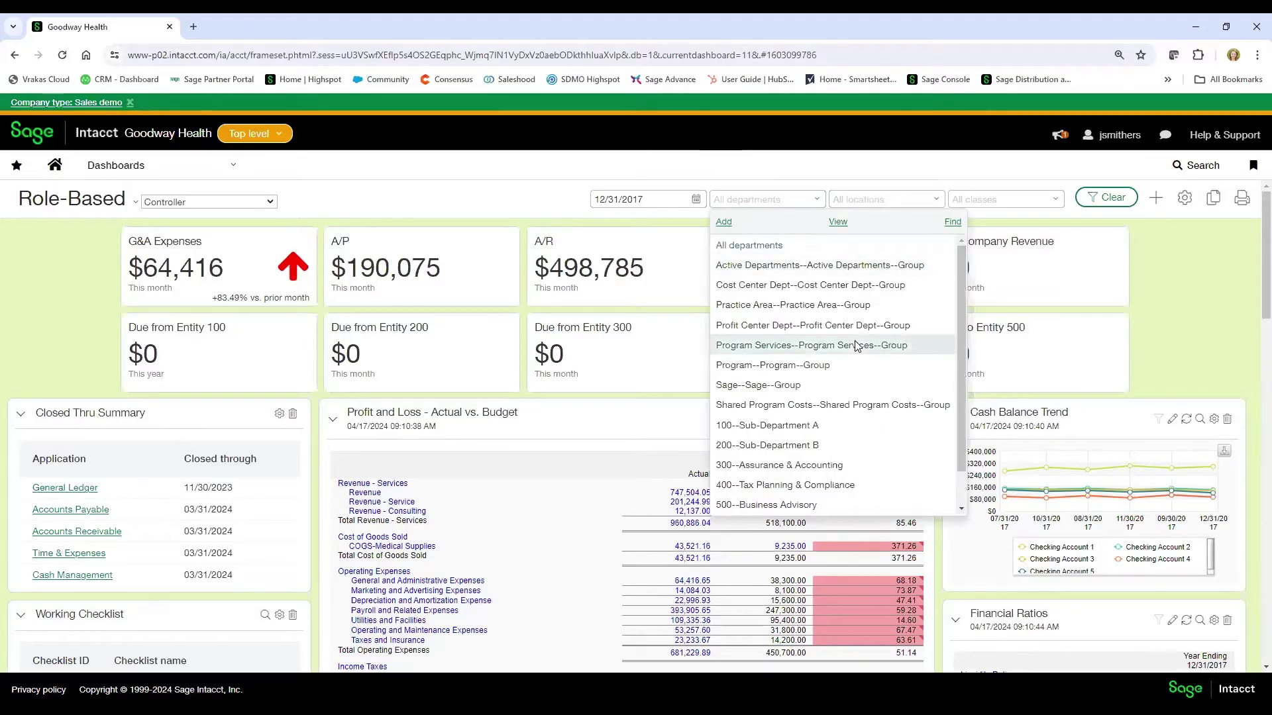
scroll(817, 428, down, 1)
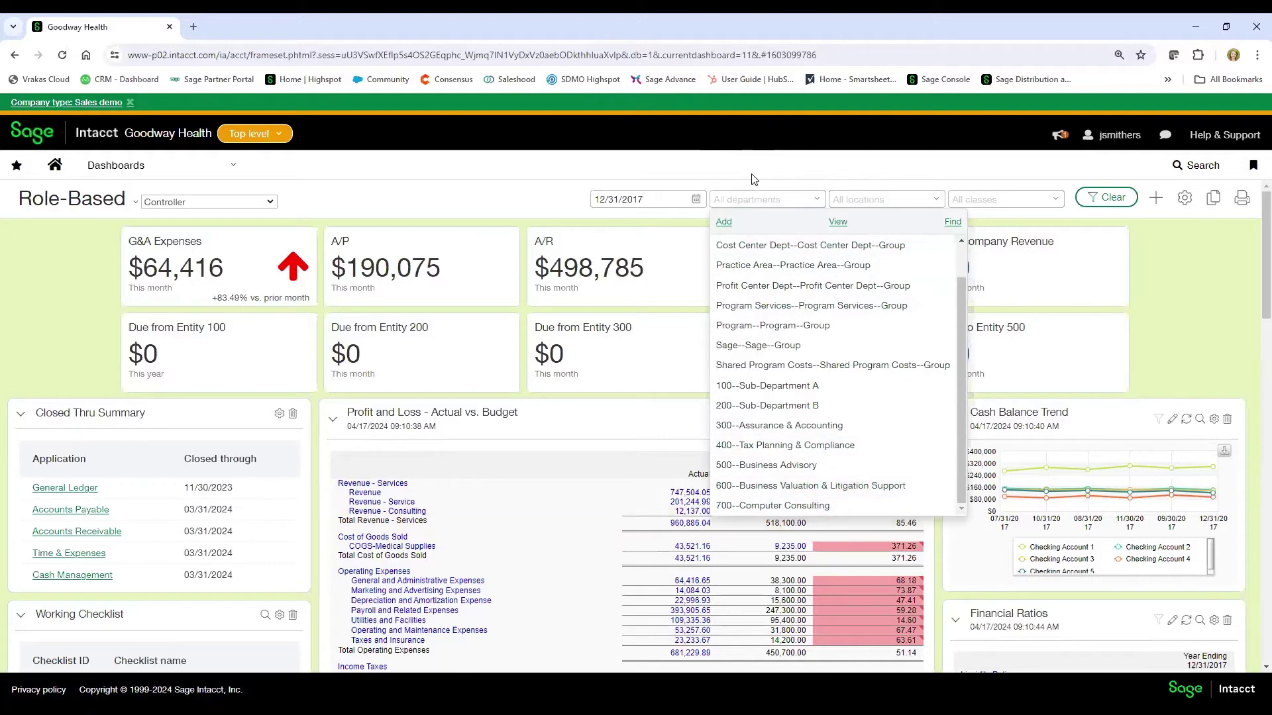
click(796, 198)
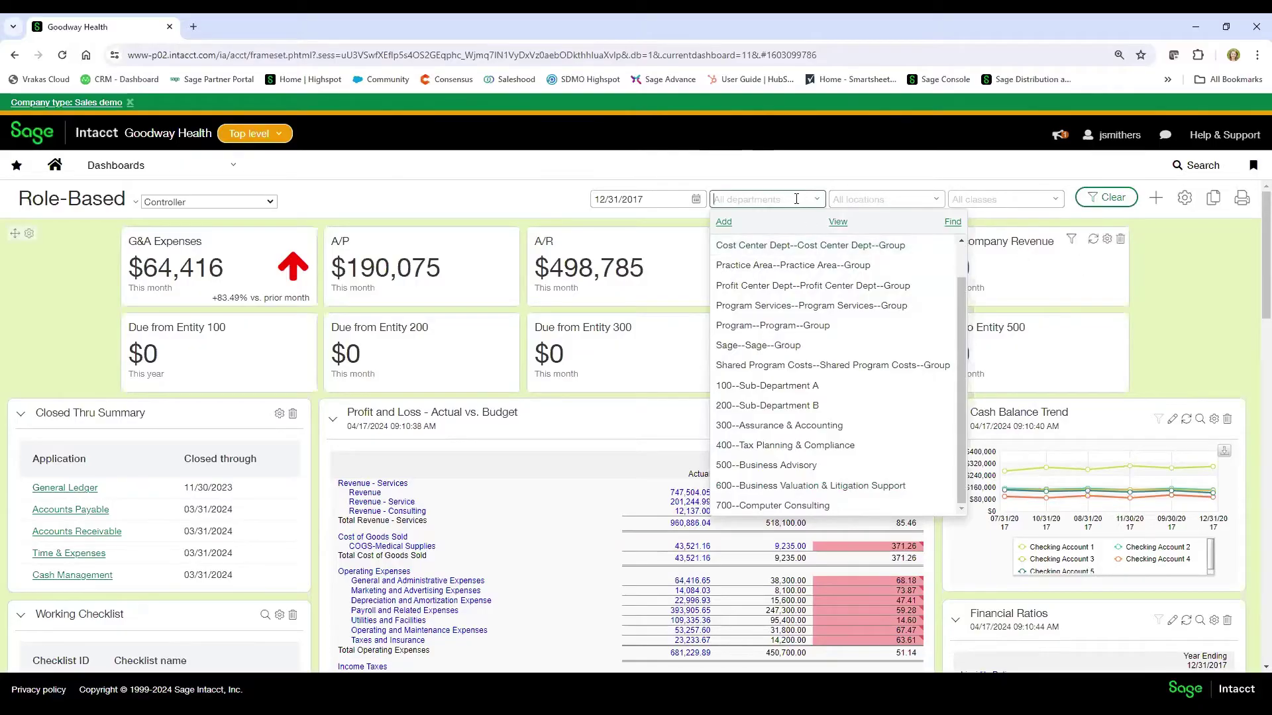
- Dismiss the department list unfiltered and scroll down to the General Ledger and subledger close dates
click(796, 199)
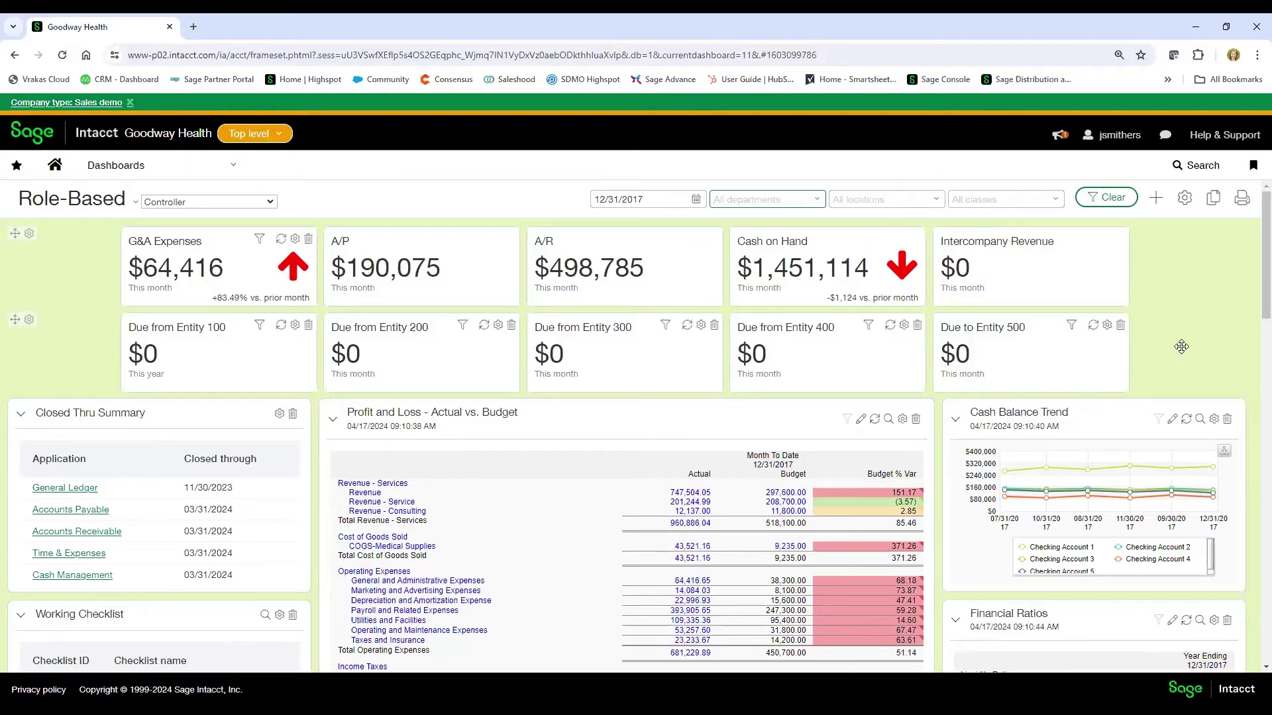
scroll(187, 335, down, 2)
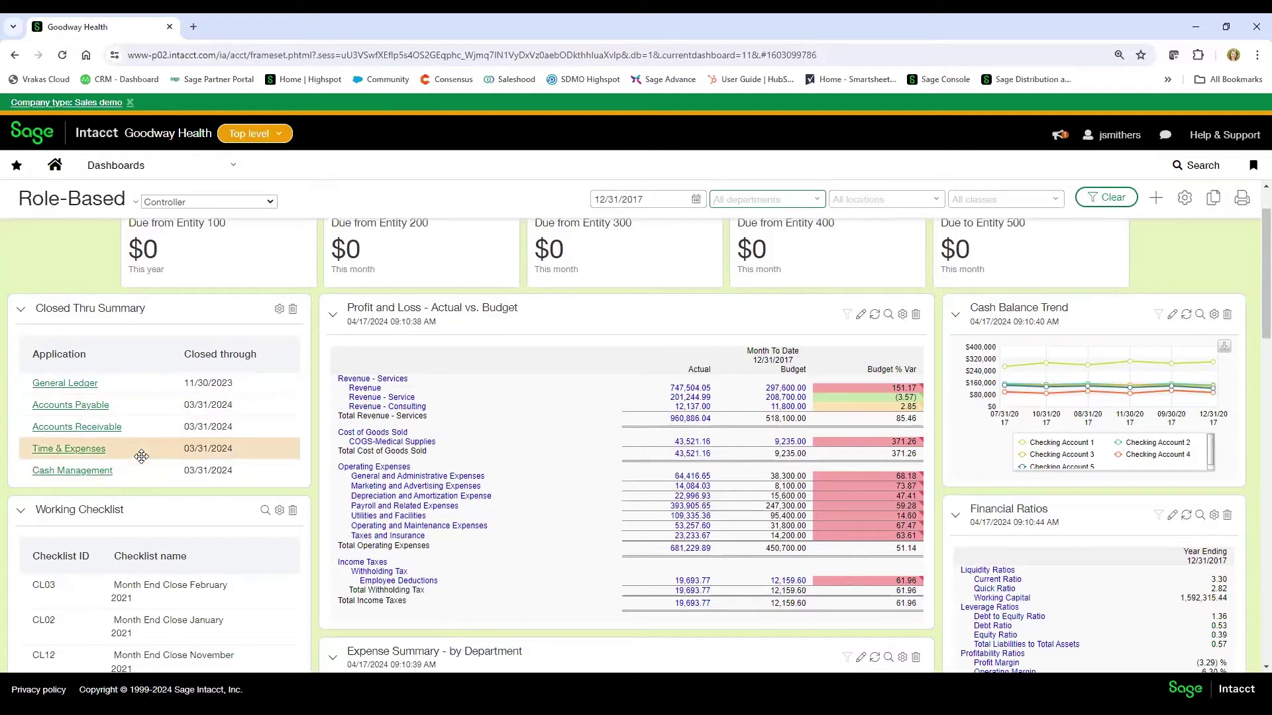
scroll(156, 437, down, 1)
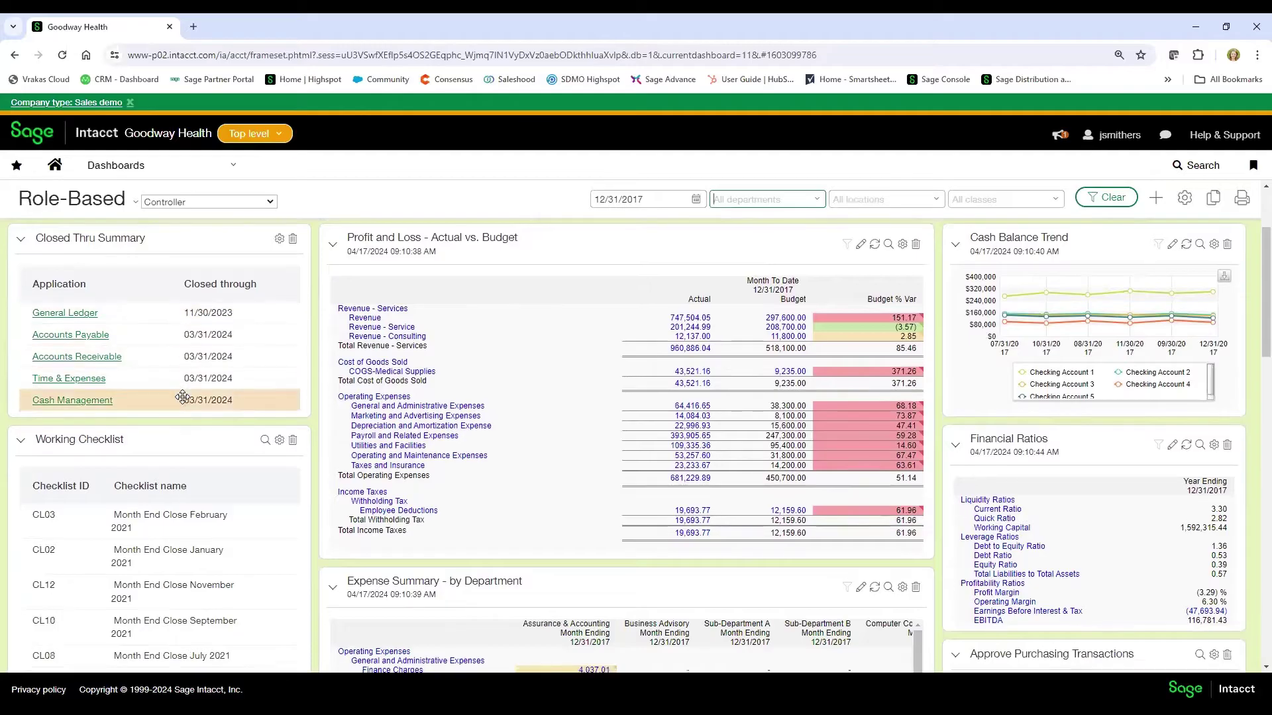
scroll(183, 395, down, 2)
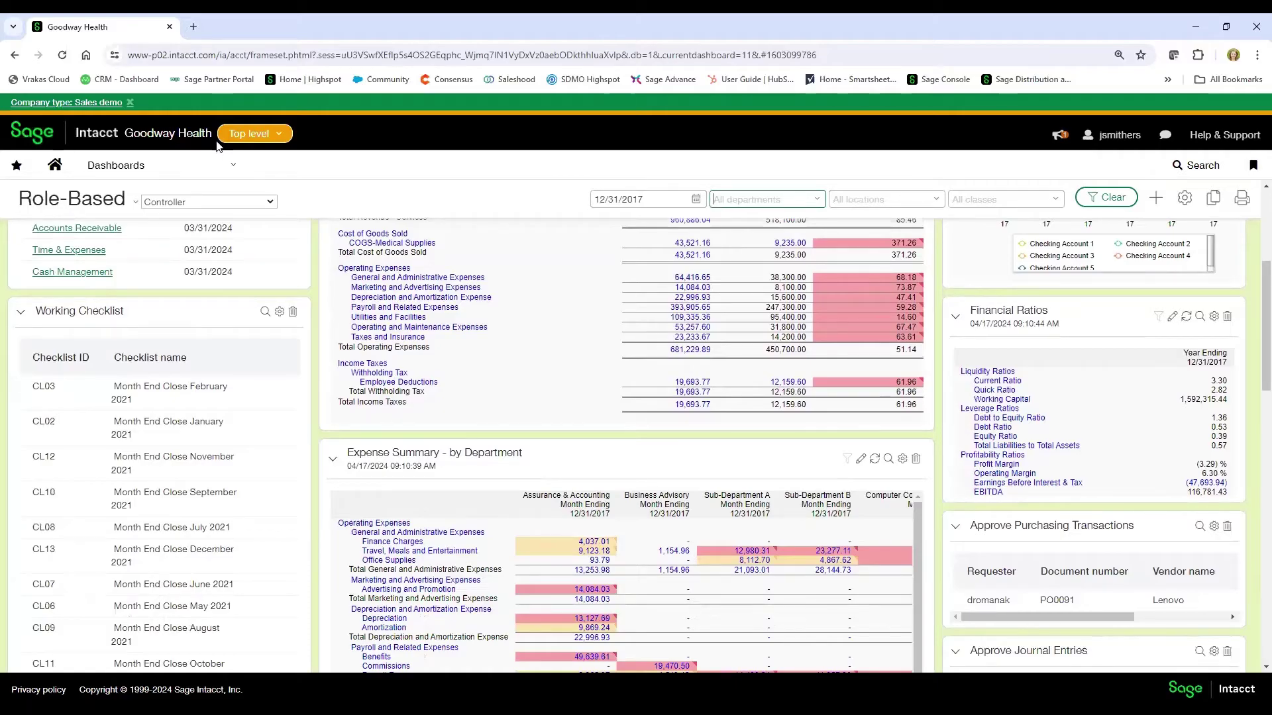
scroll(751, 394, up, 3)
scroll(751, 394, up, 1)
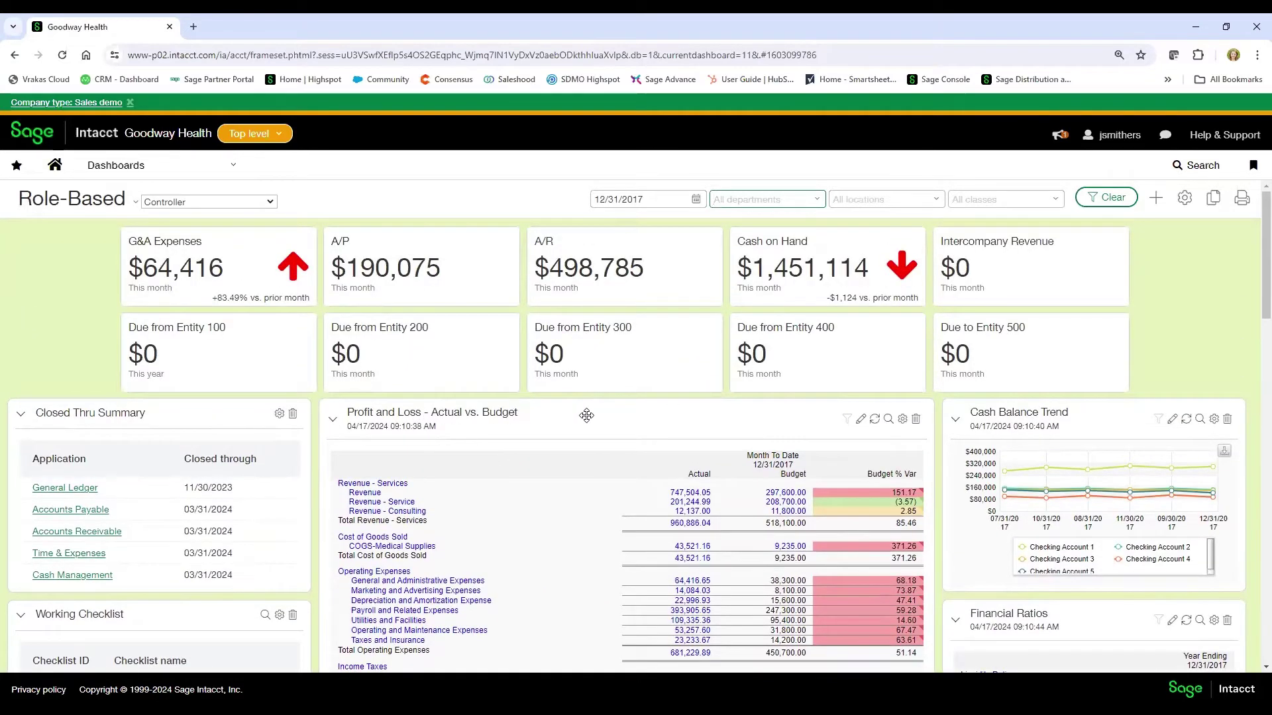
scroll(587, 416, down, 2)
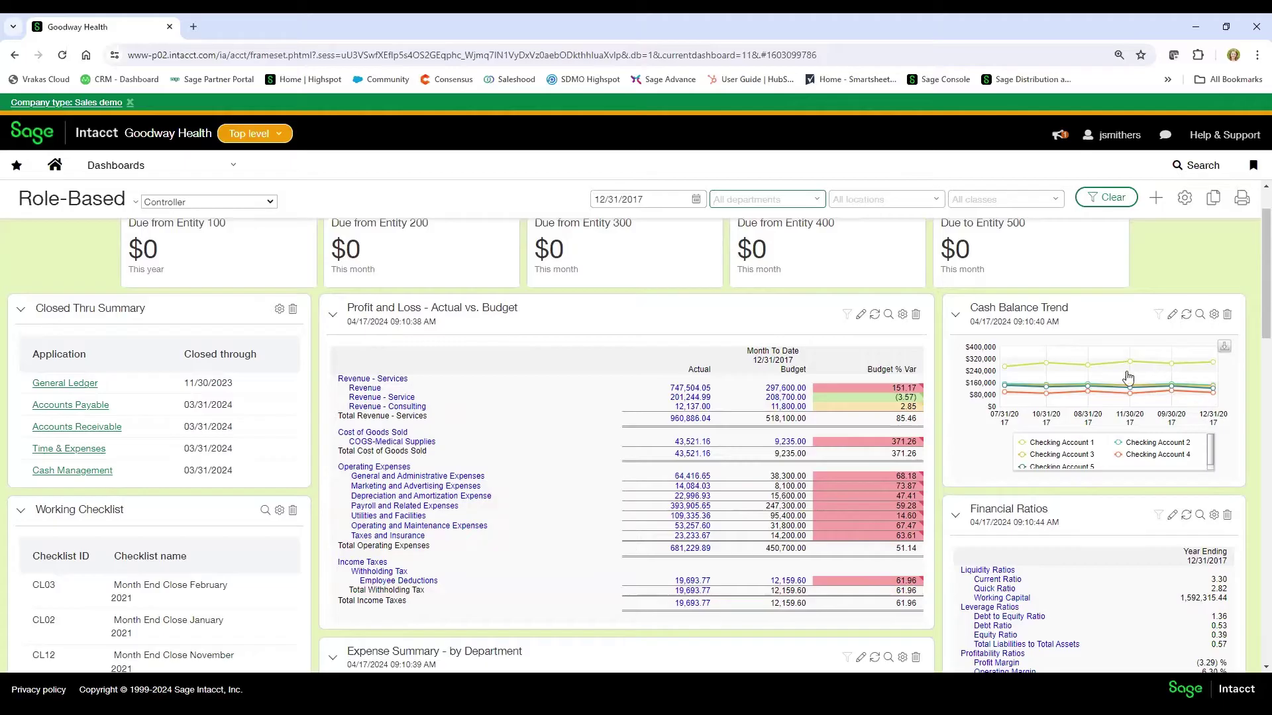
scroll(1143, 463, down, 1)
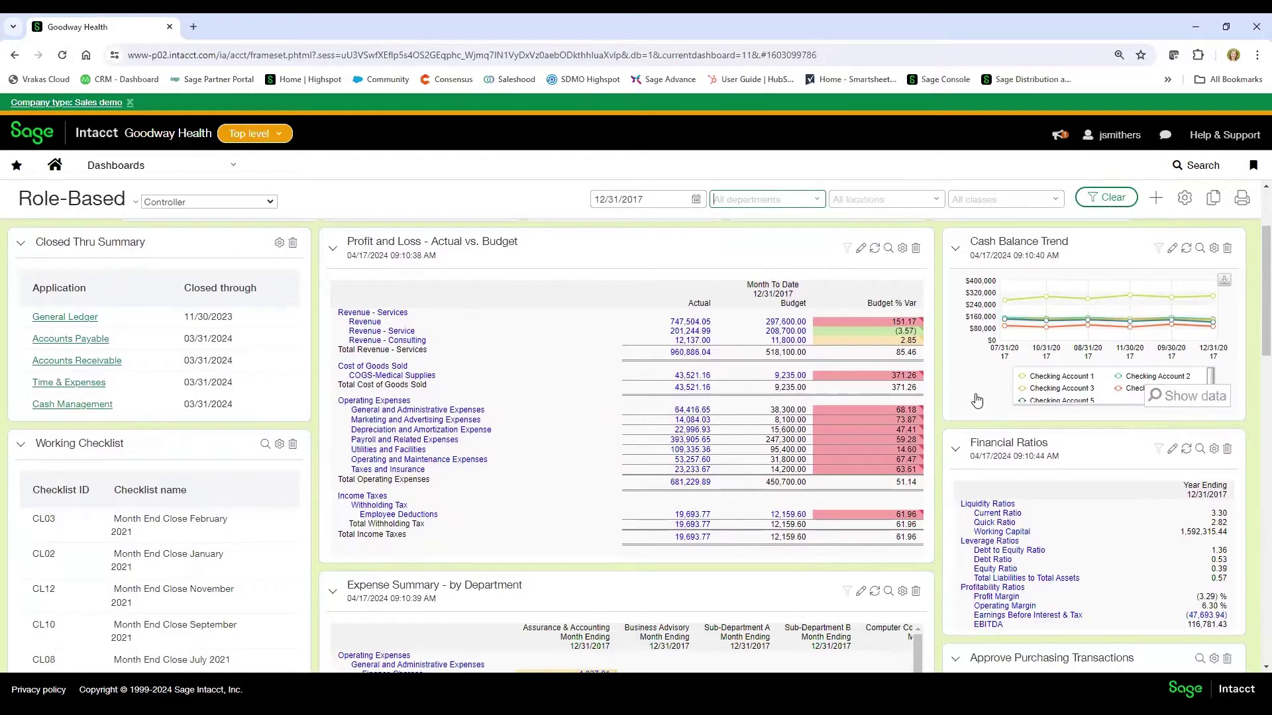
scroll(976, 394, down, 2)
scroll(976, 392, down, 1)
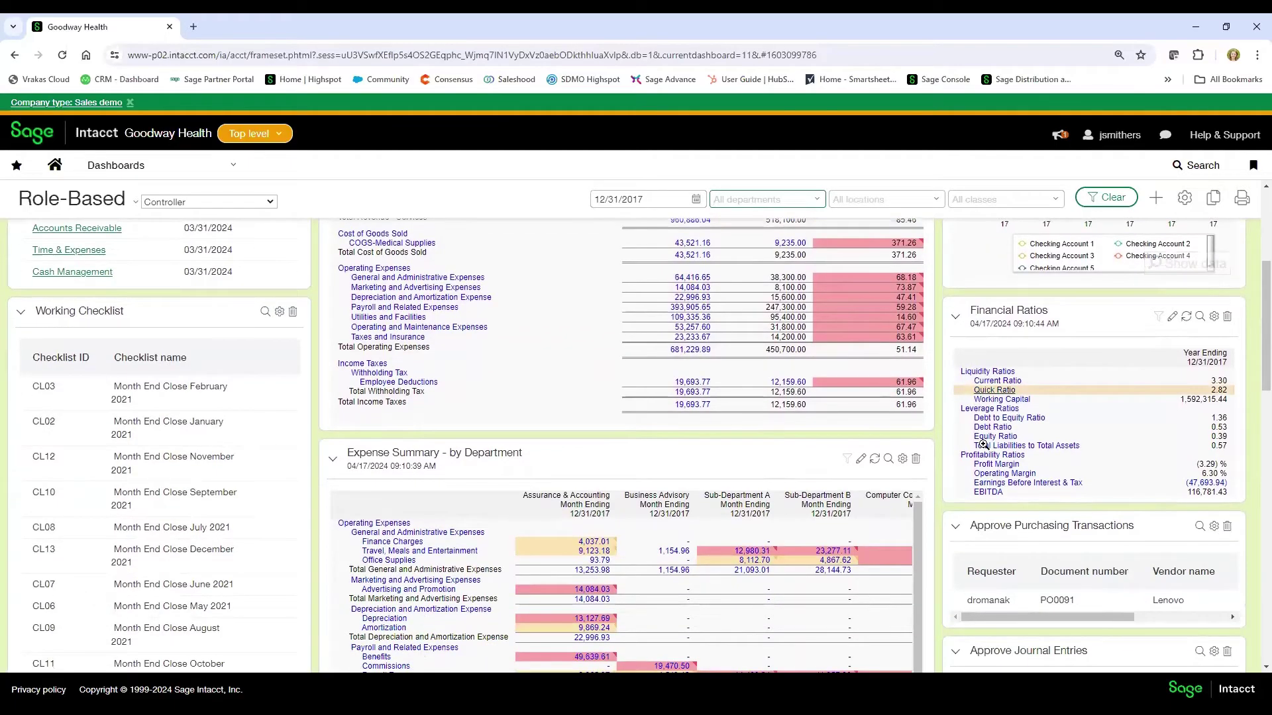
scroll(985, 481, down, 1)
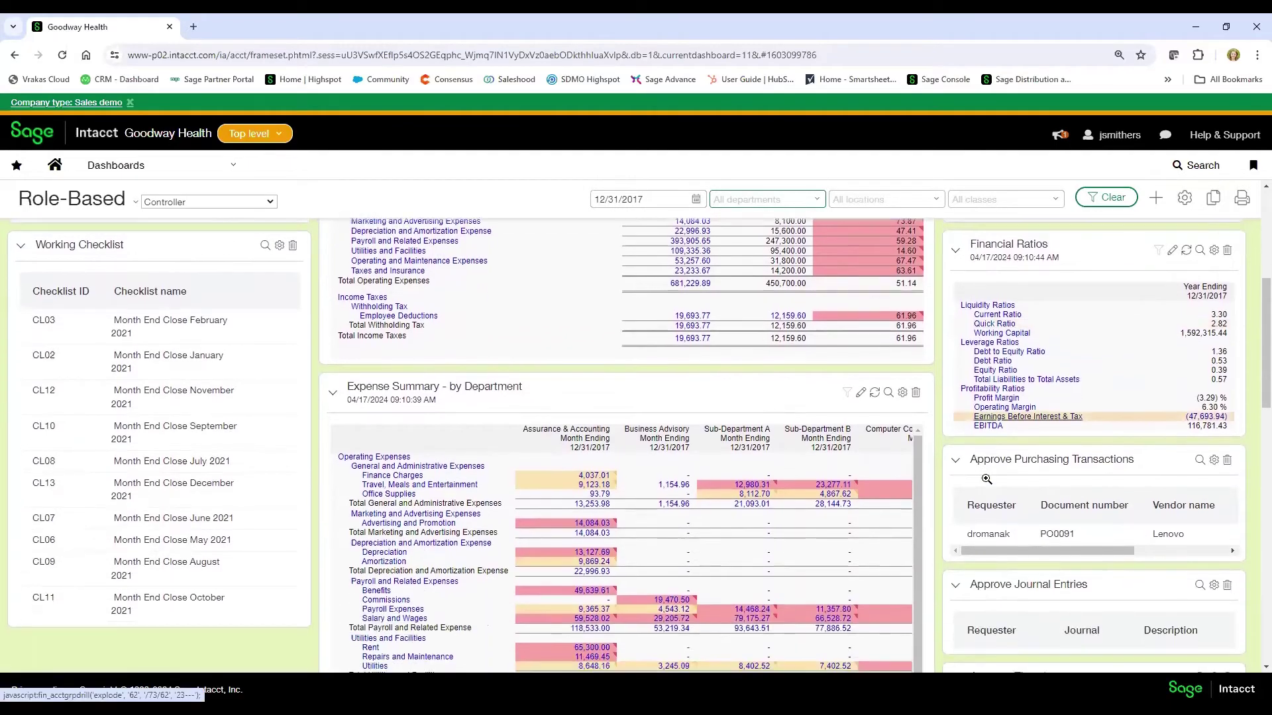
scroll(986, 478, down, 1)
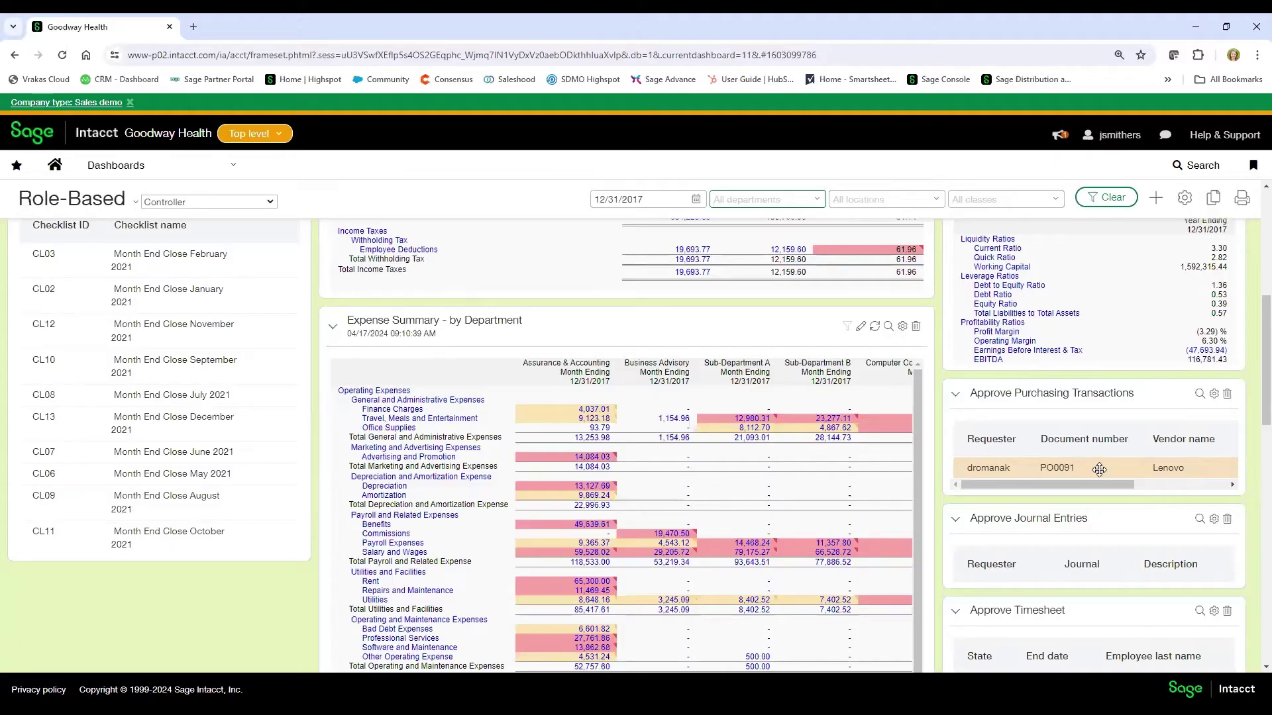
scroll(844, 540, up, 1)
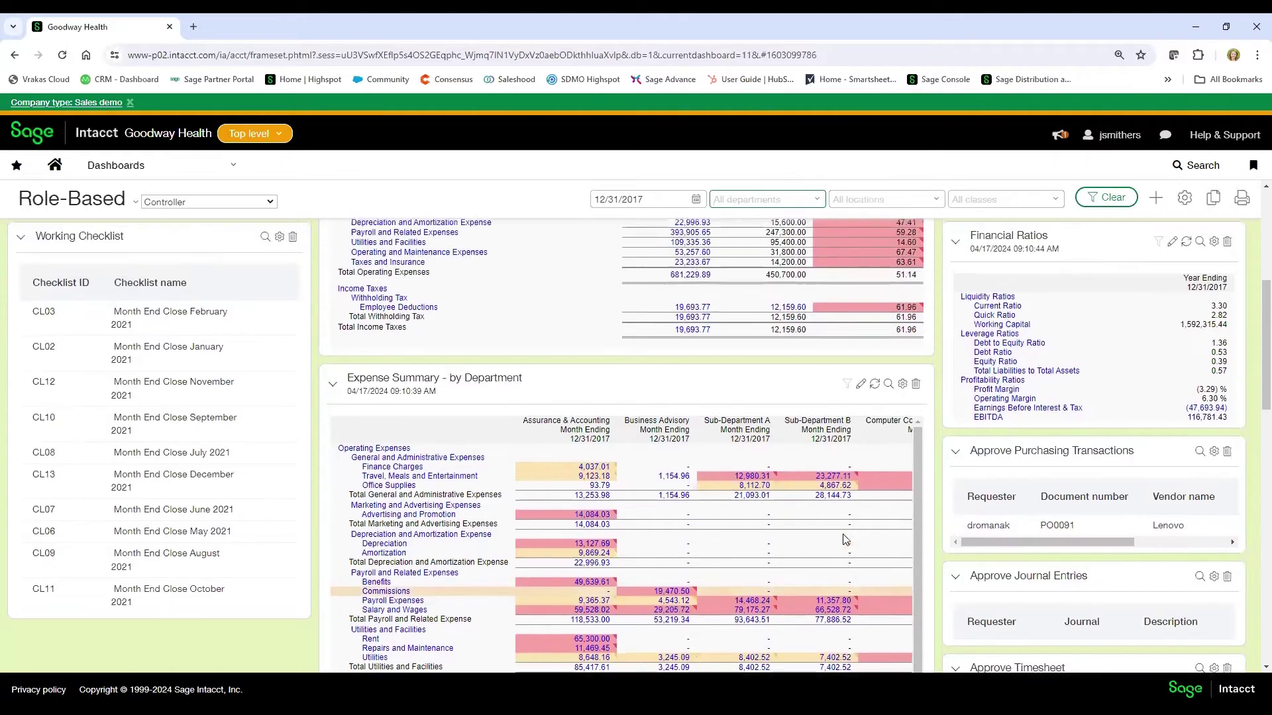
scroll(845, 540, up, 5)
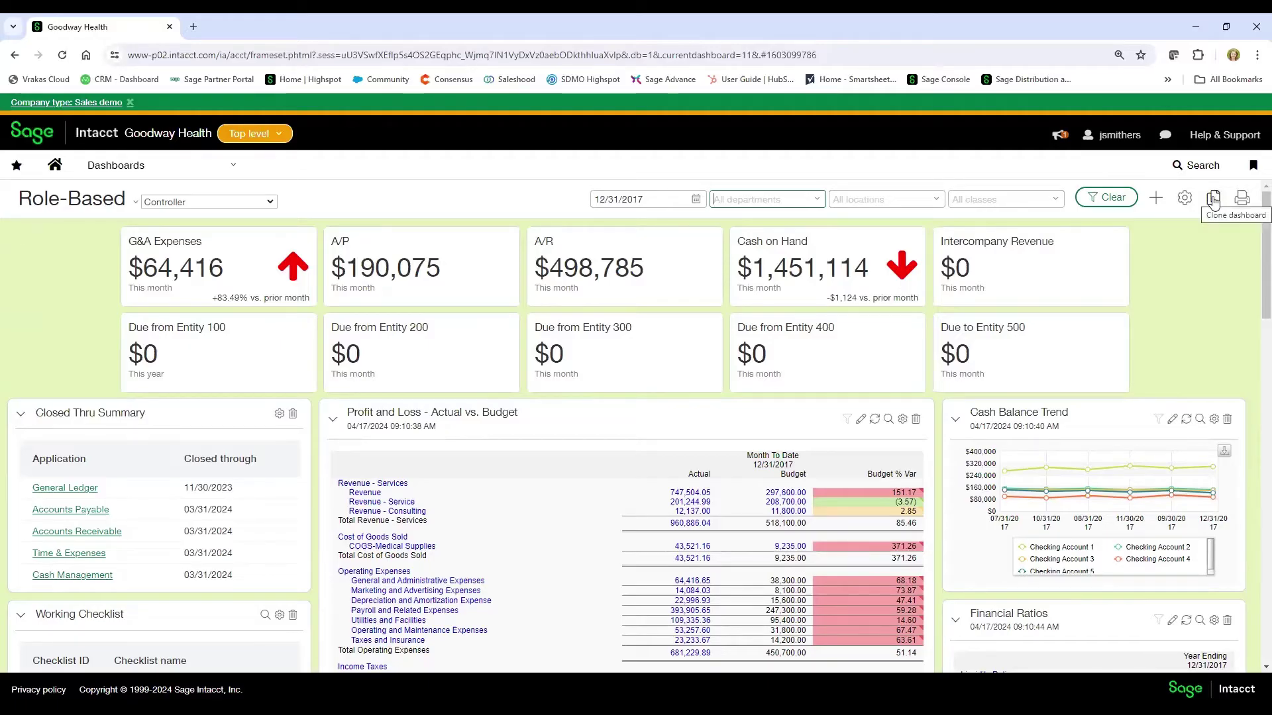
click(1214, 201)
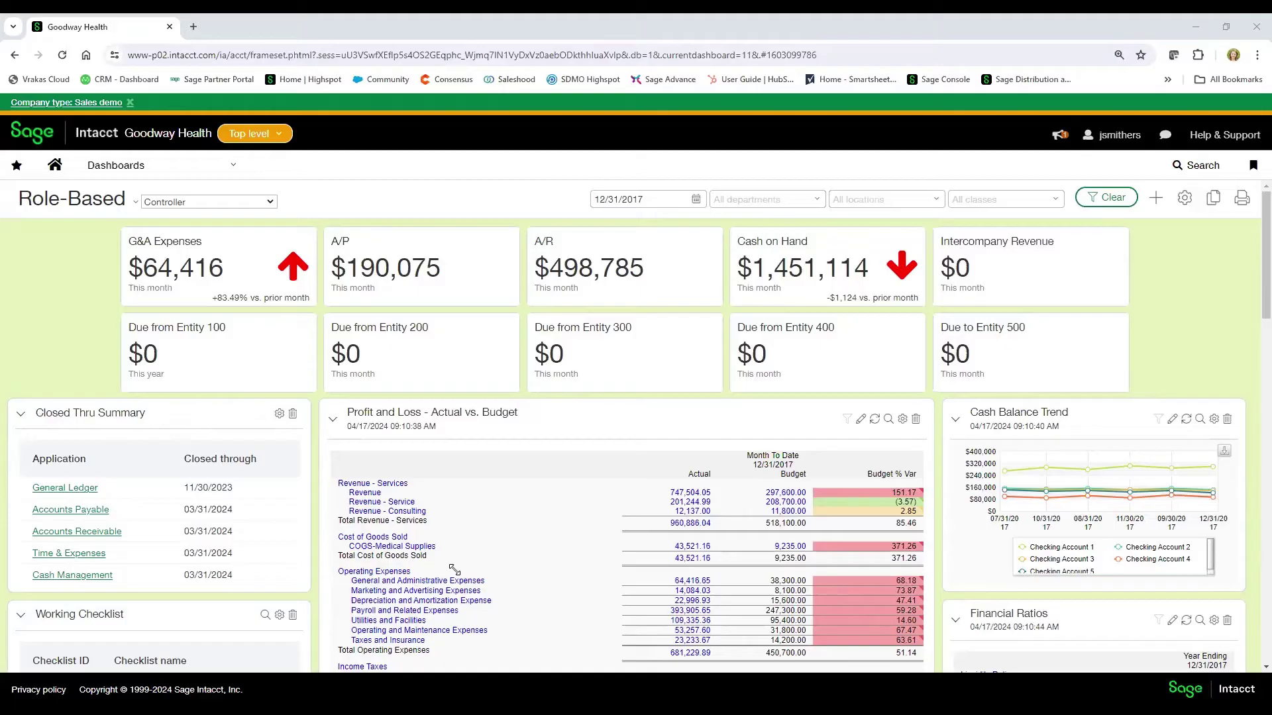
- Change the Role-Based dashboard selector from Controller to Controller - Revised
click(269, 200)
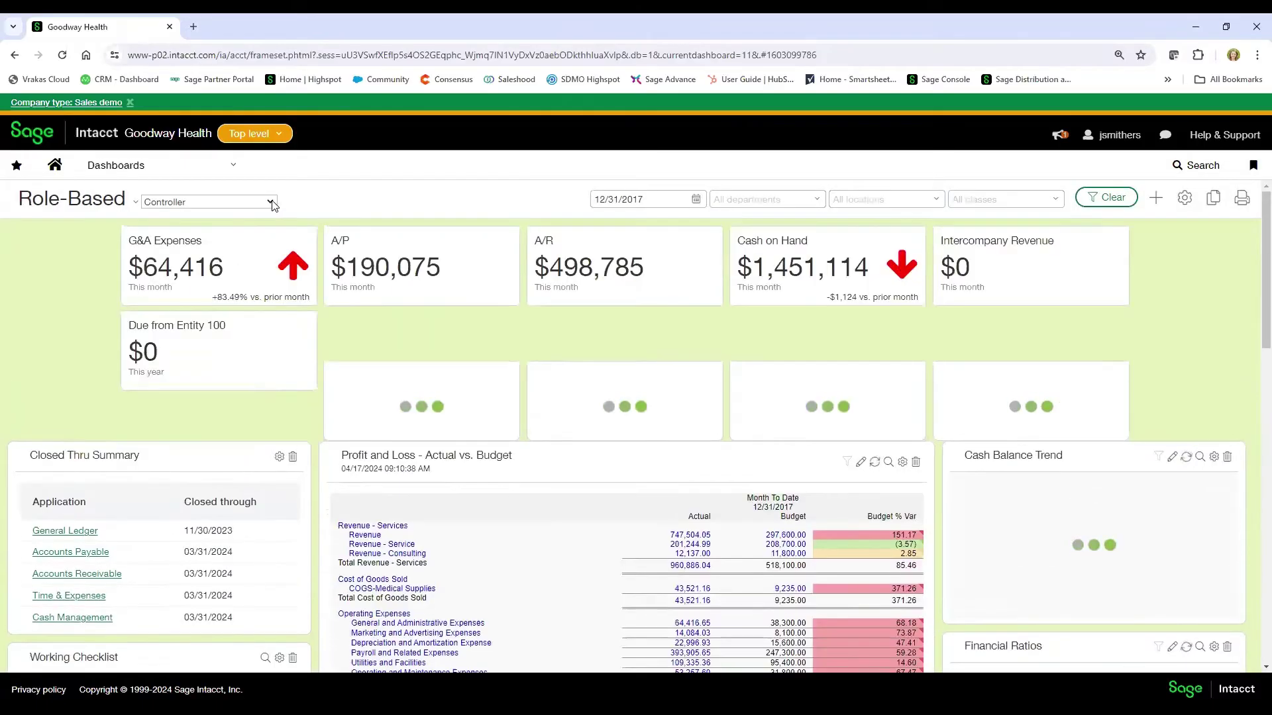
click(271, 202)
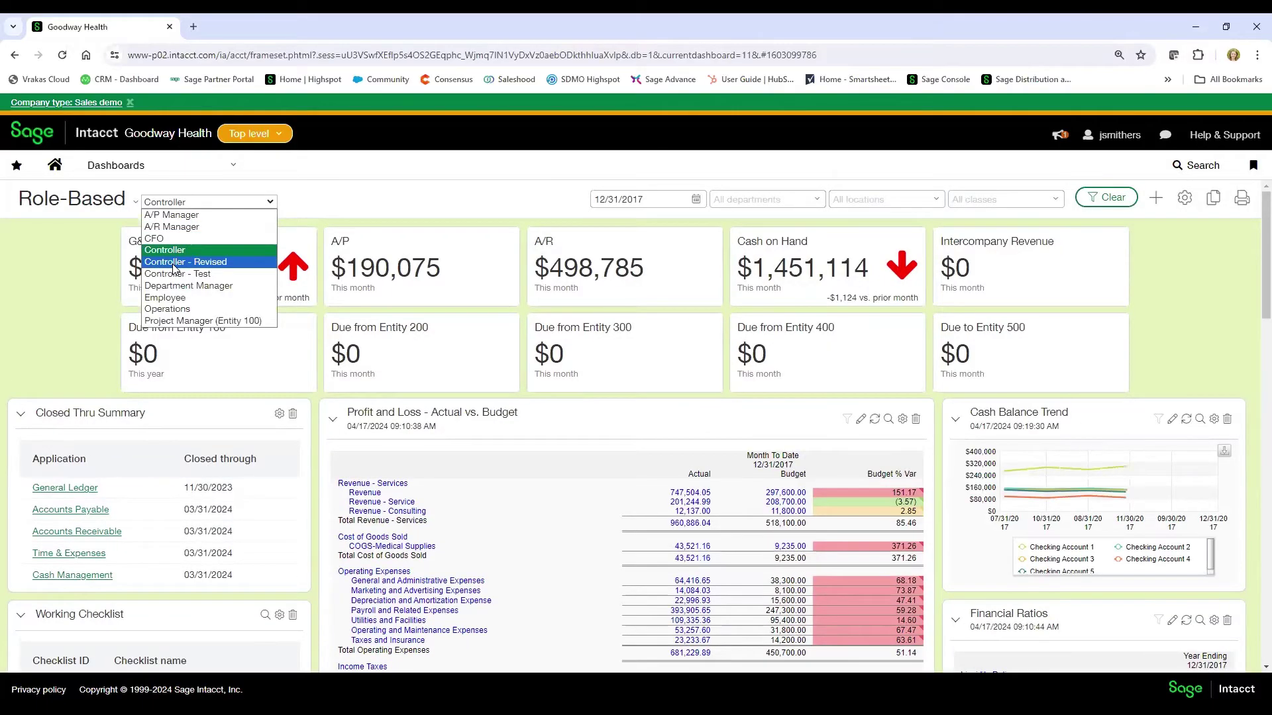
click(174, 263)
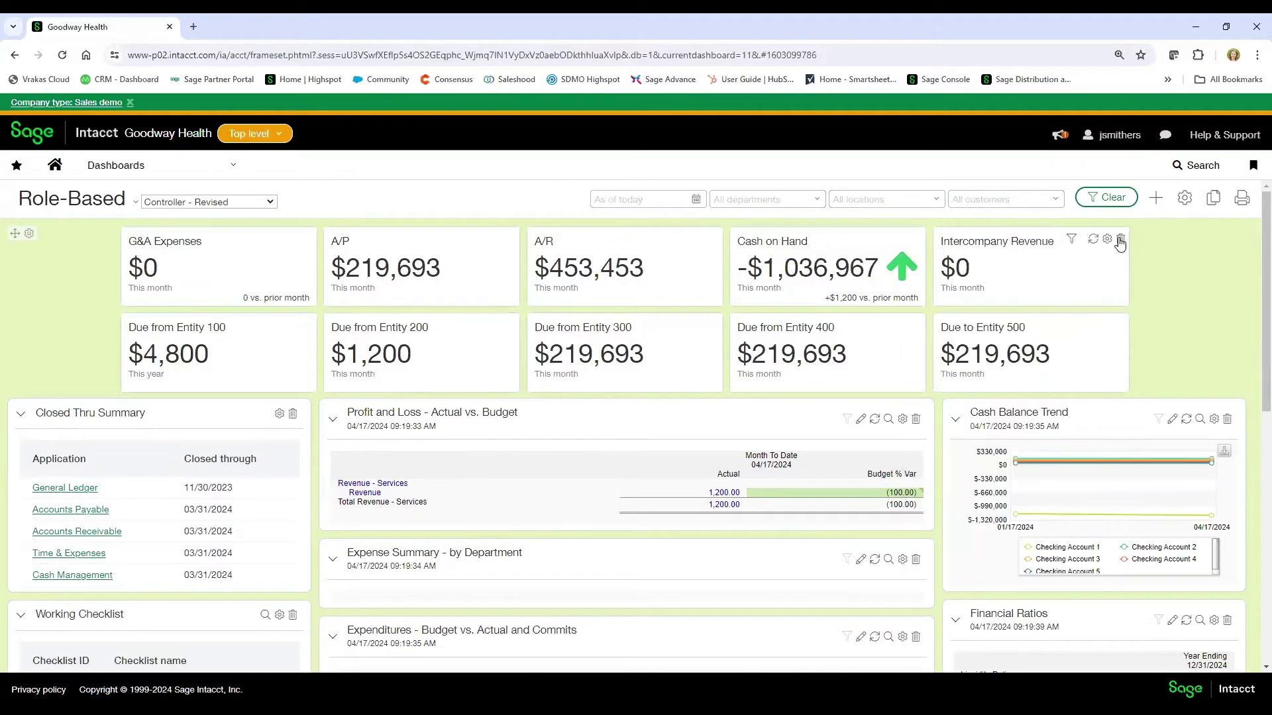
- Delete the Intercompany Revenue tile and the Due from/to Entity 100–500 tiles, confirming each deletion
click(1121, 241)
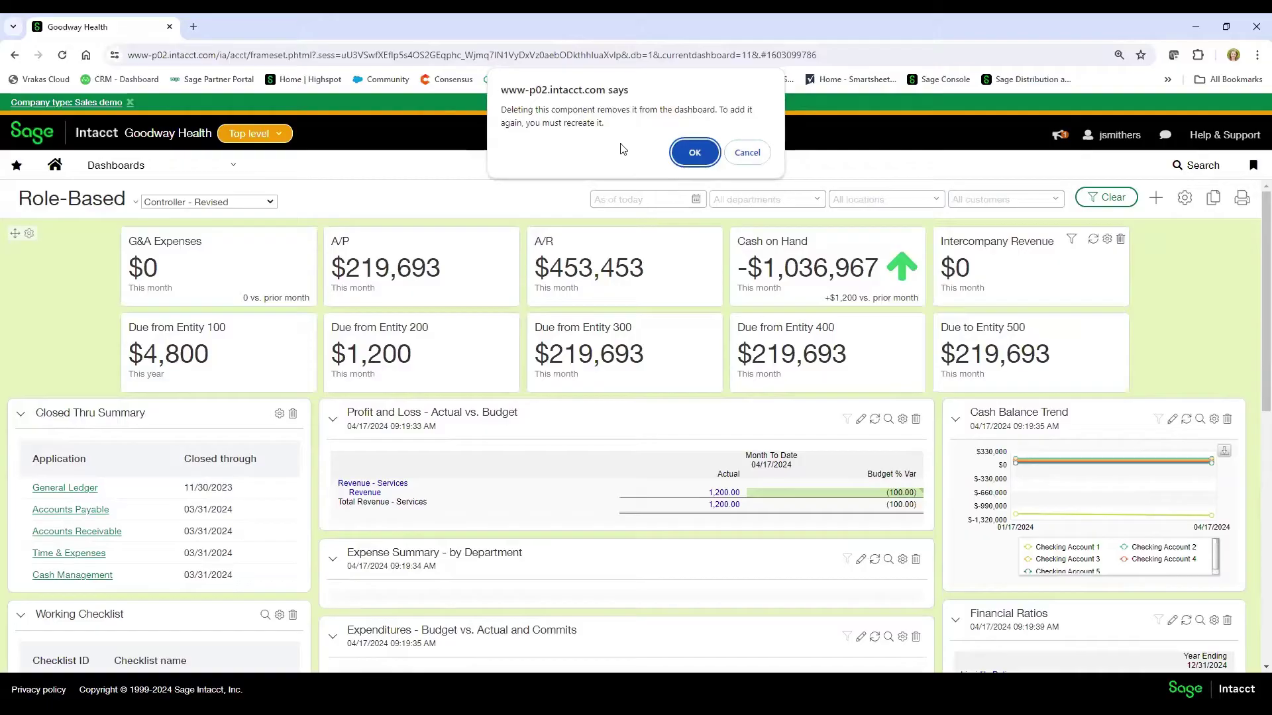
click(692, 153)
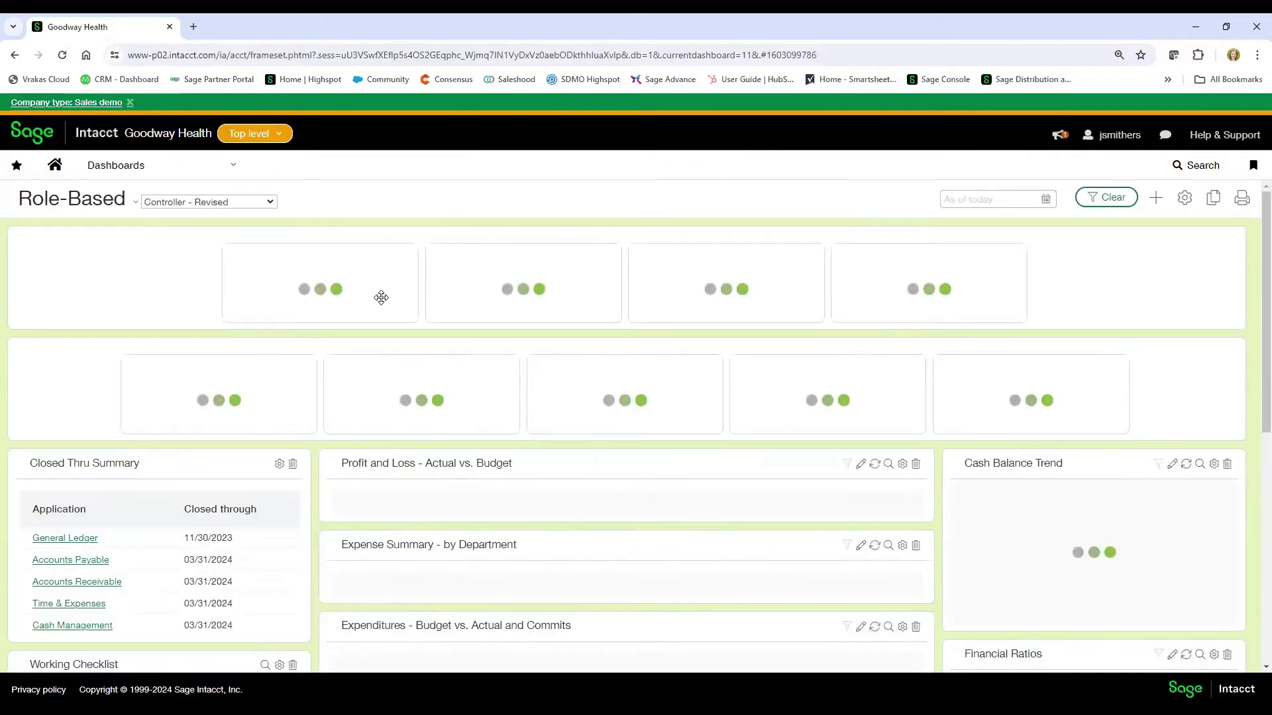
click(308, 322)
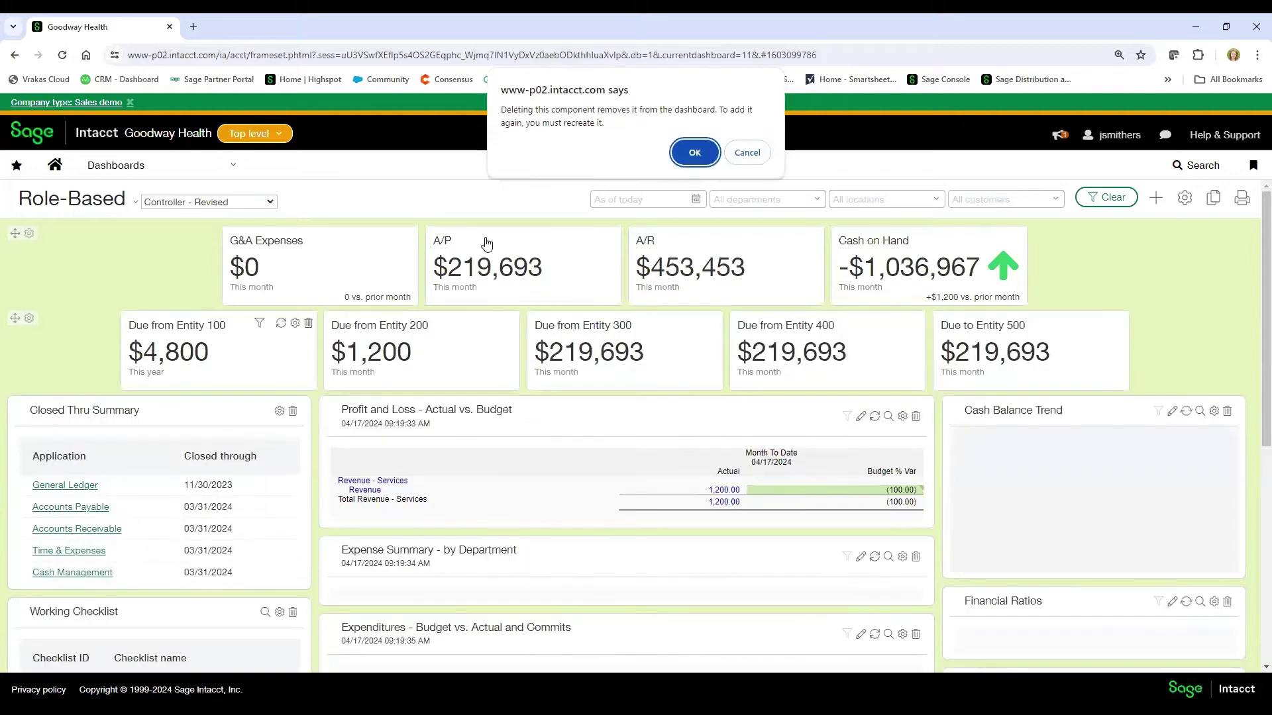
click(691, 151)
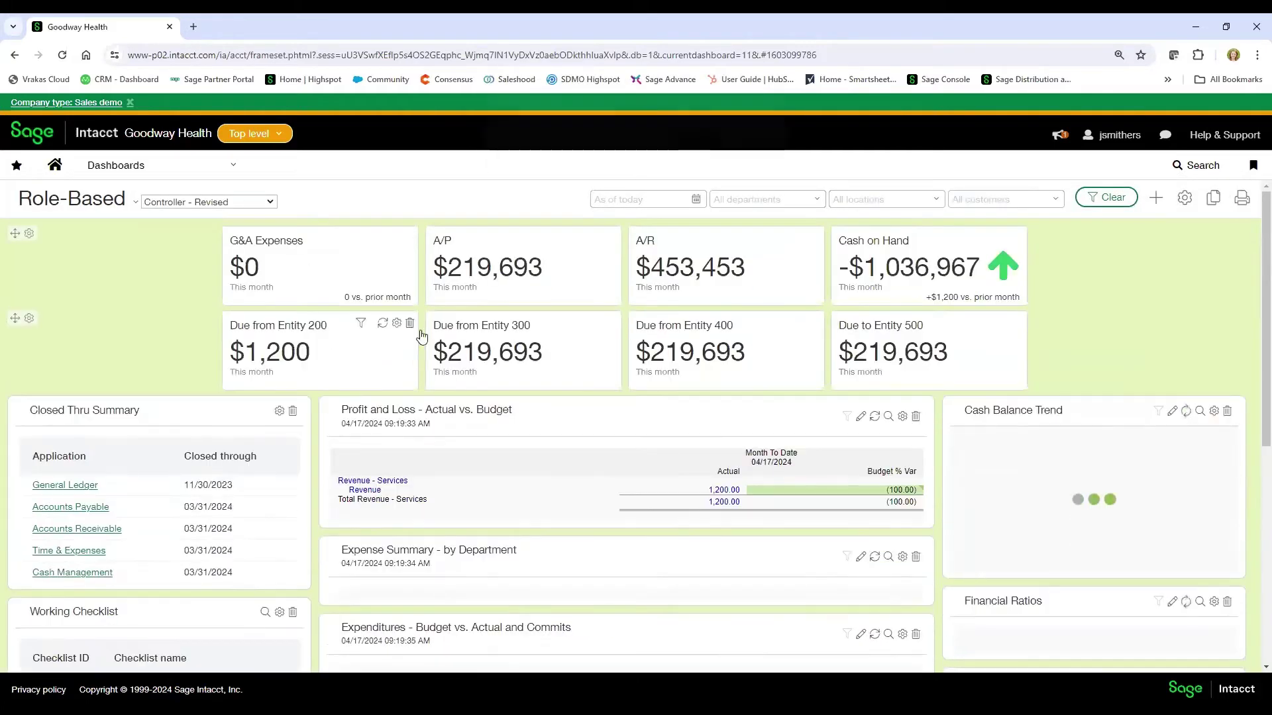
click(409, 323)
click(693, 156)
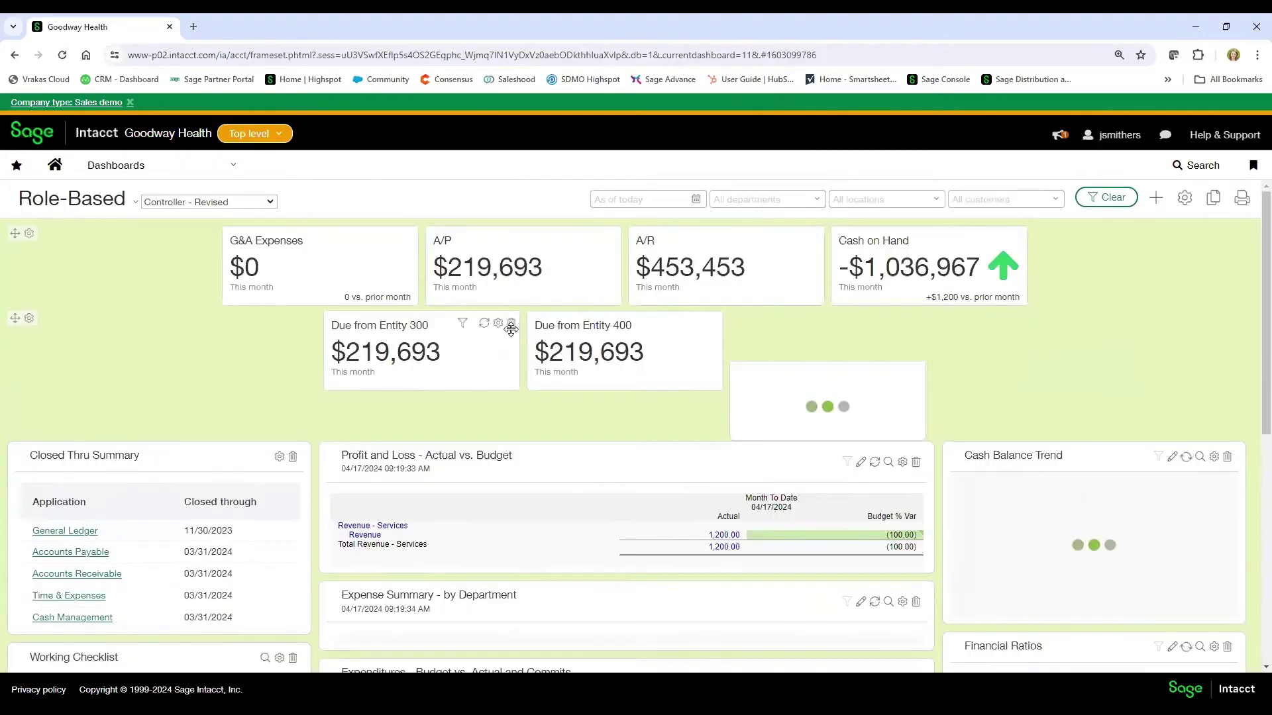
click(512, 323)
click(694, 153)
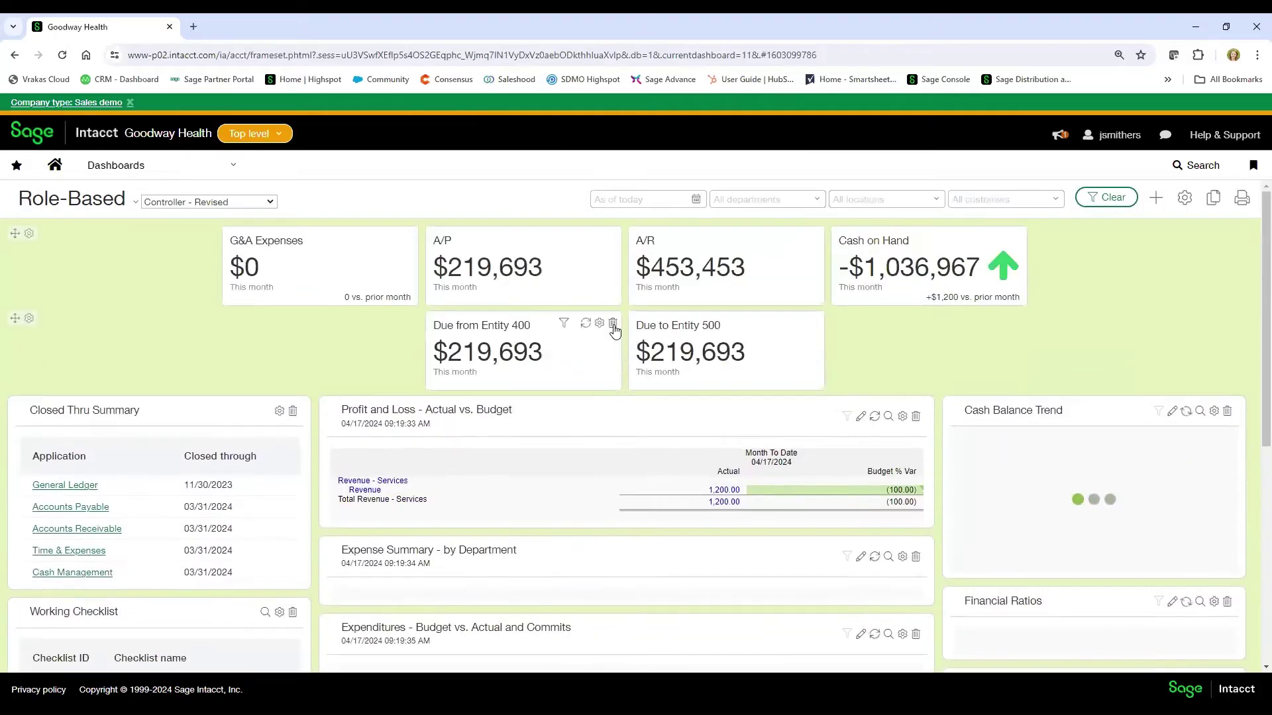
click(613, 322)
click(694, 152)
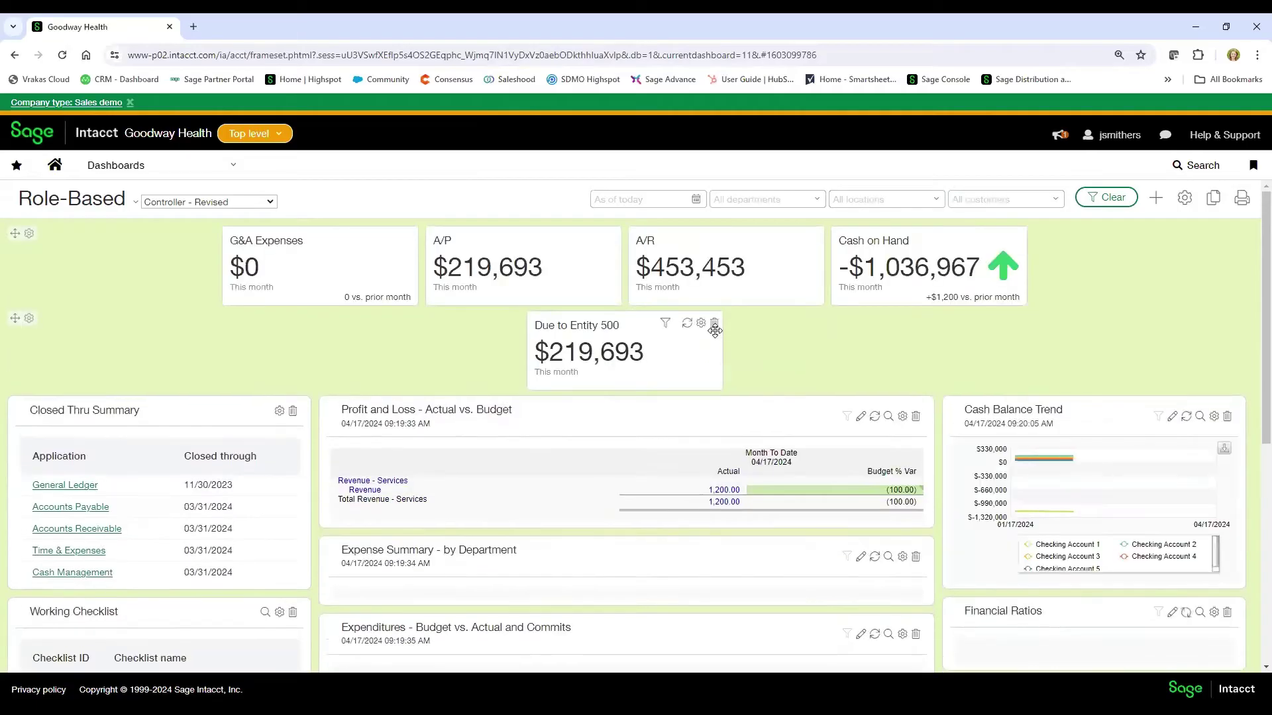
click(714, 323)
click(694, 152)
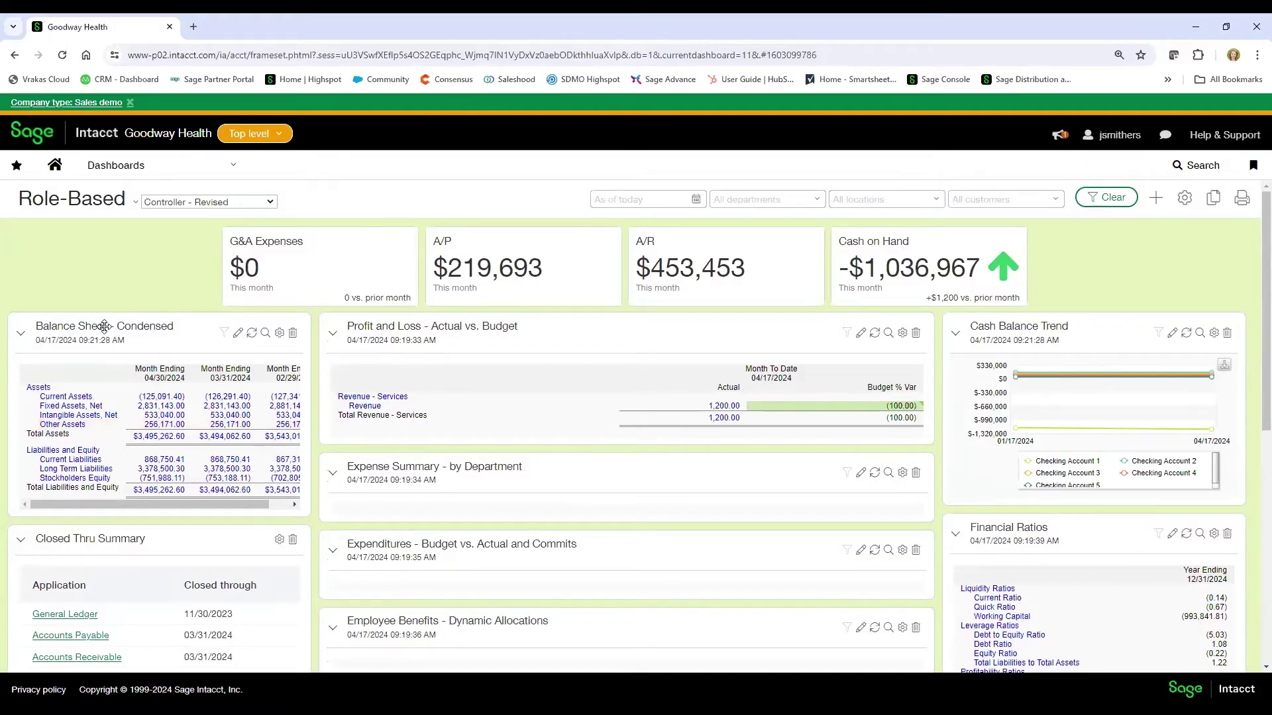
- Drag the Balance Sheet - Condensed widget into the middle column above Profit and Loss
drag(104, 322, 603, 277)
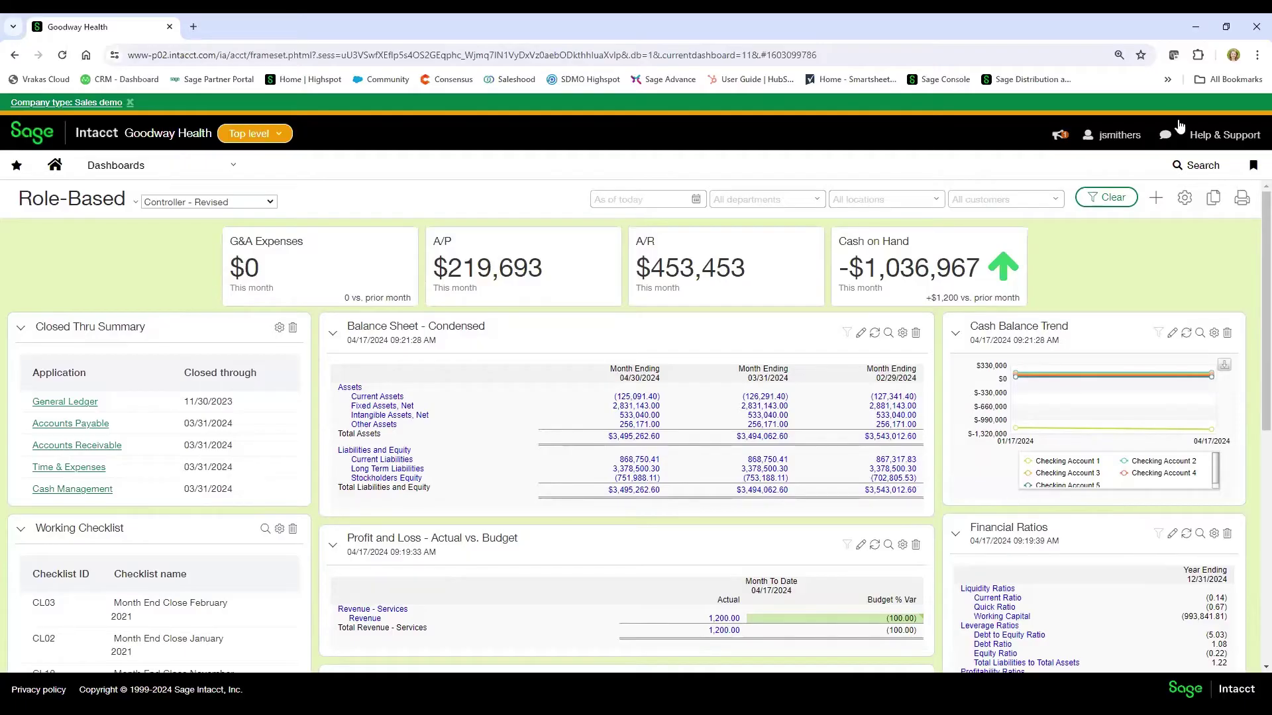
mouse_move(746, 240)
drag(746, 241, 671, 361)
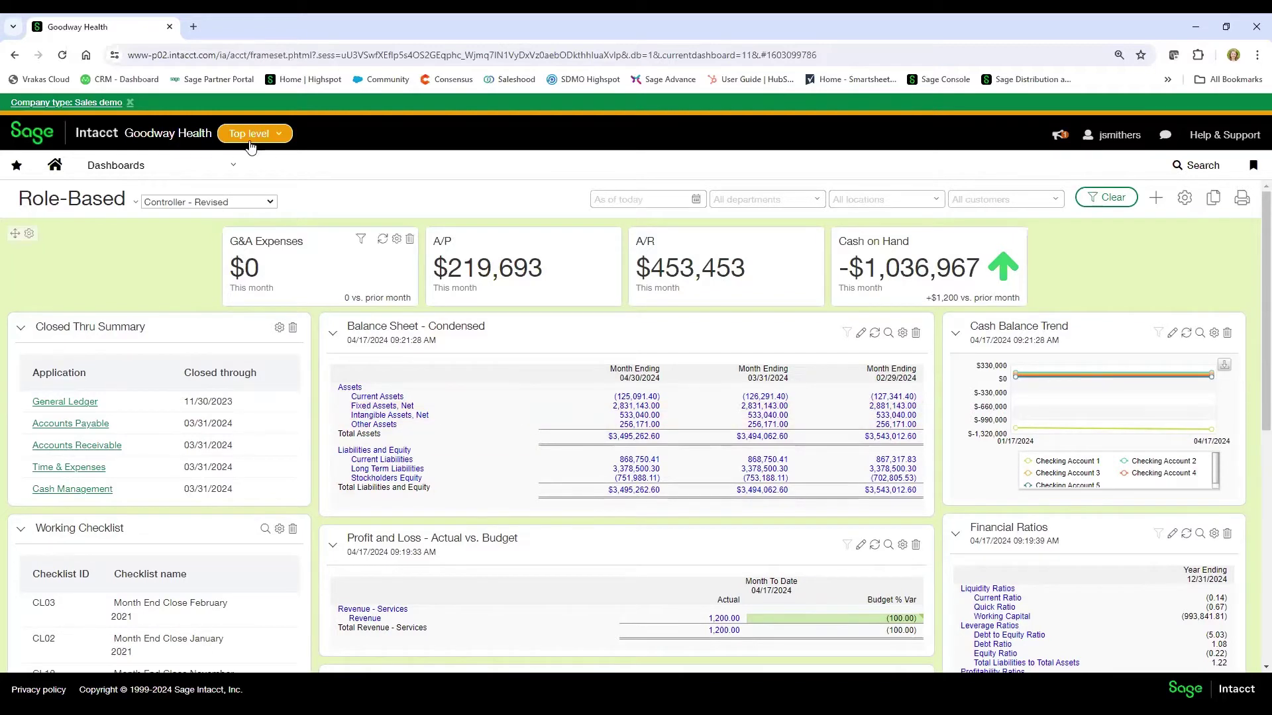
click(231, 170)
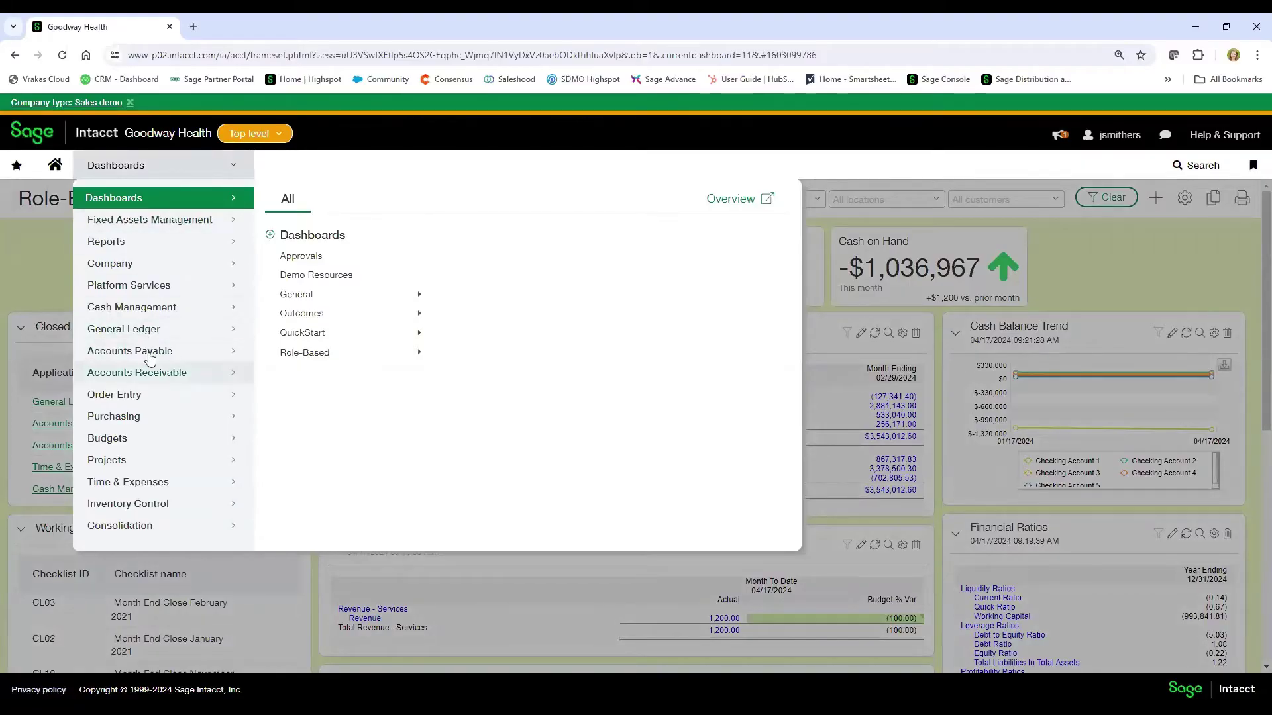
- Go to Accounts Receivable and reveal the Customer aging graph and report choices
click(147, 377)
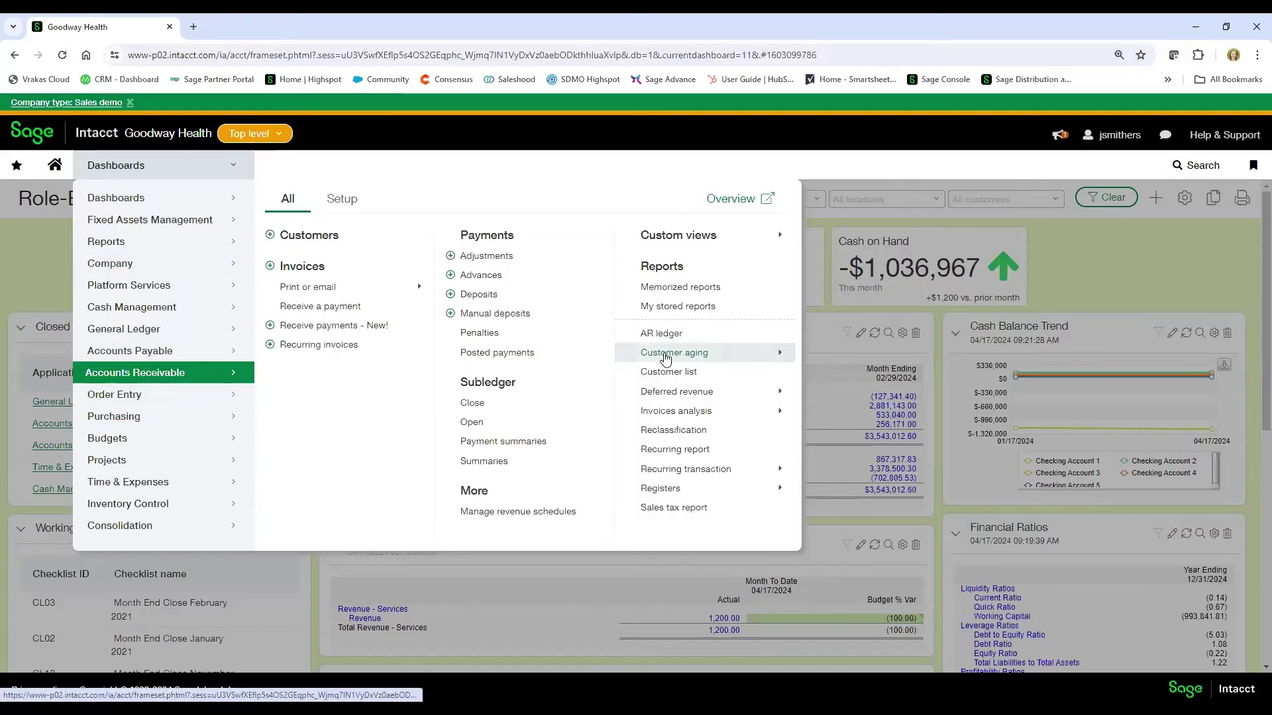
click(678, 358)
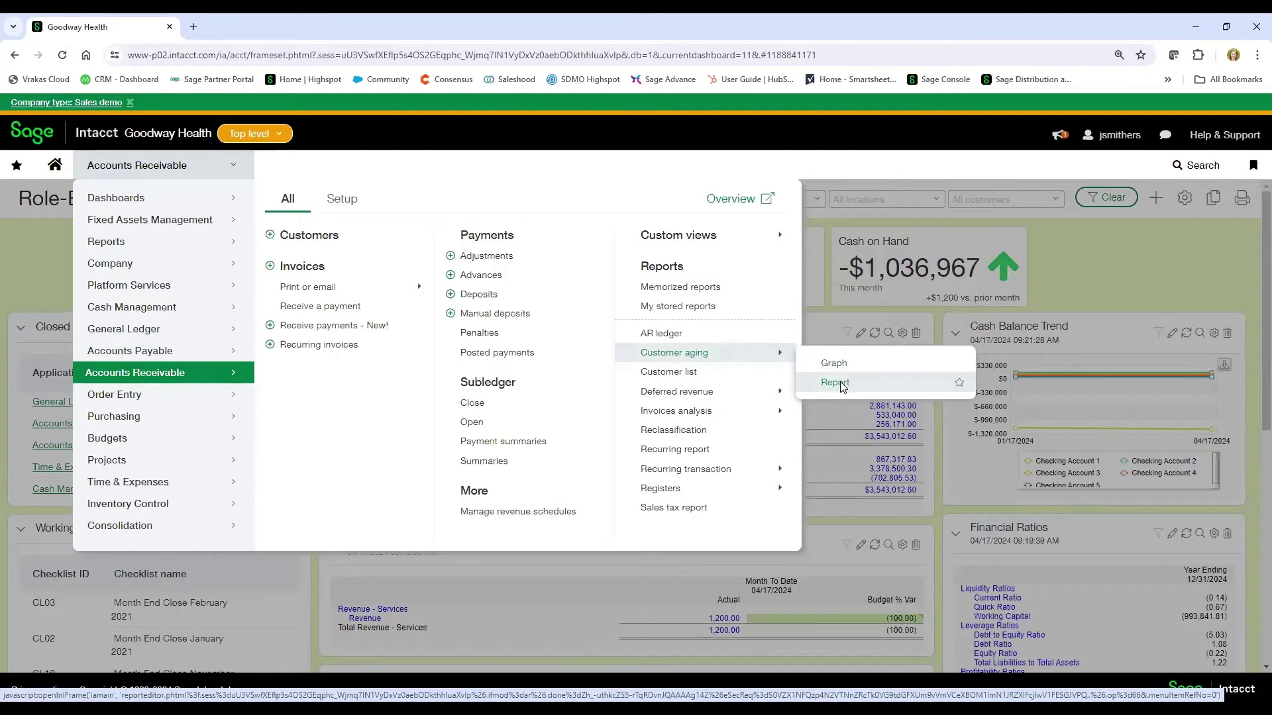
- Open the Customer aging report form and enter 12312018 as the date to use
click(836, 385)
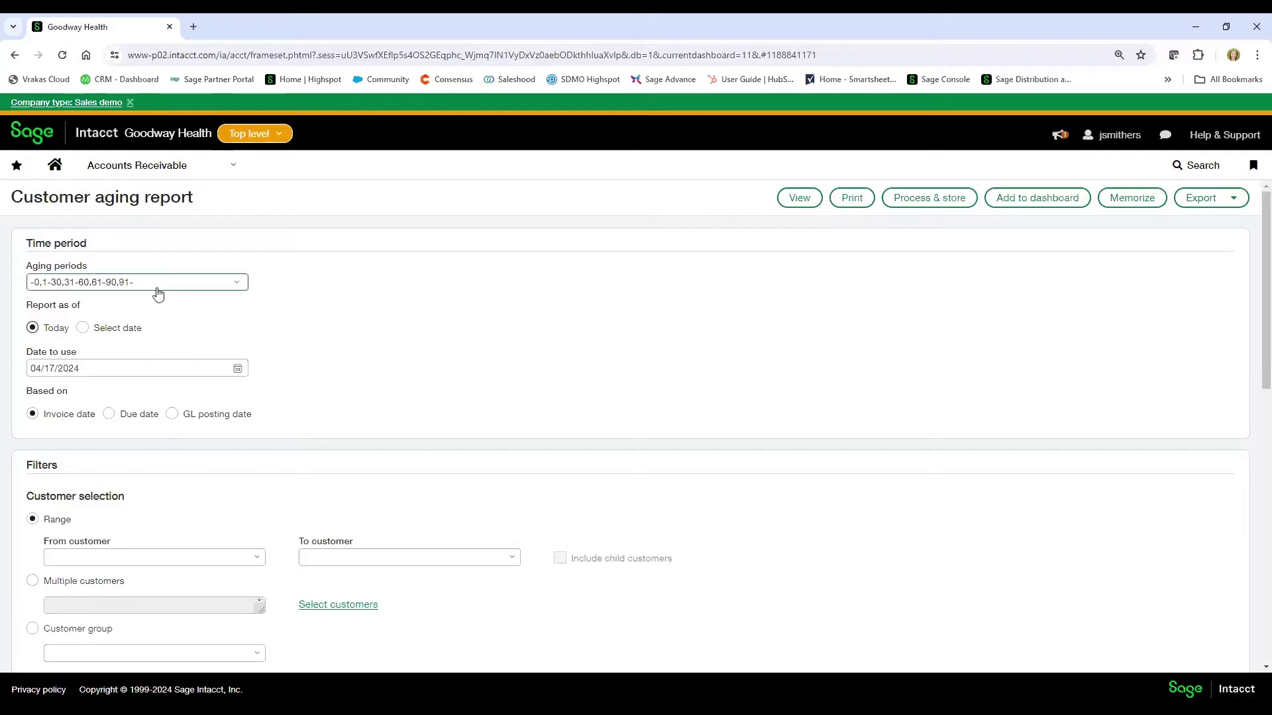
scroll(159, 298, down, 1)
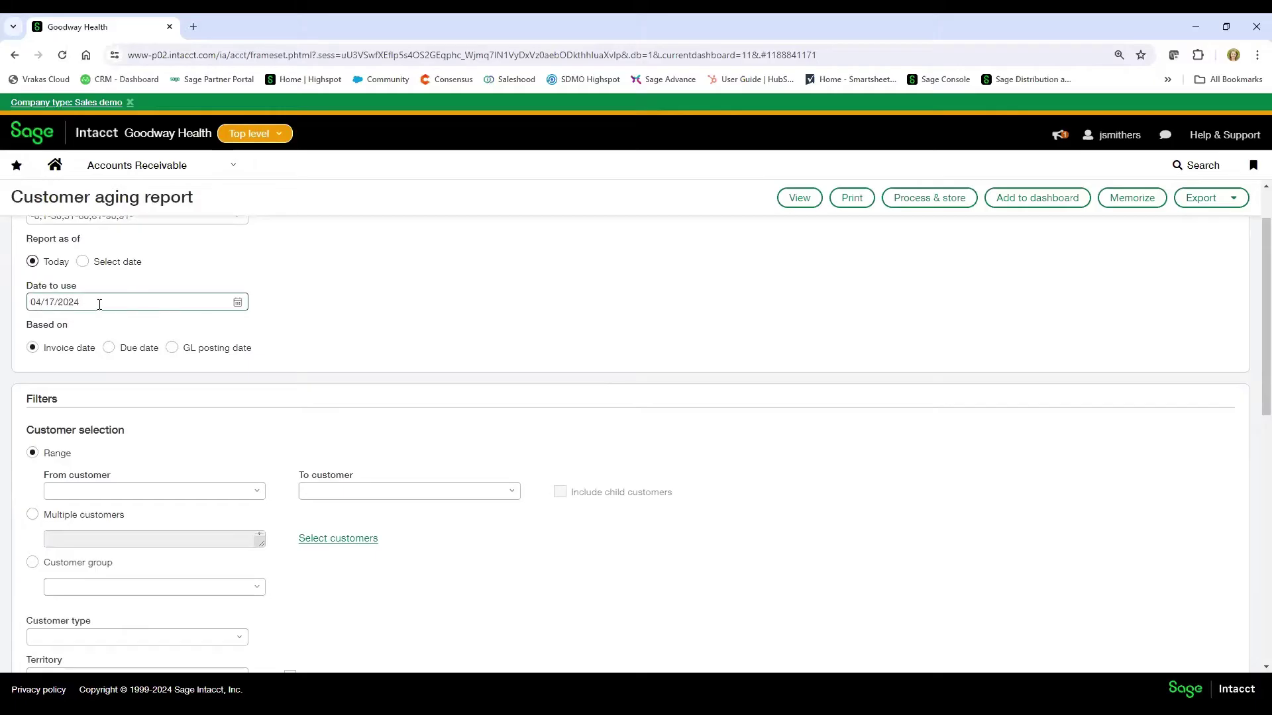
drag(98, 302, 4, 297)
text(1231820)
key(BackSpace)
key(BackSpace)
text(2018)
scroll(75, 341, down, 2)
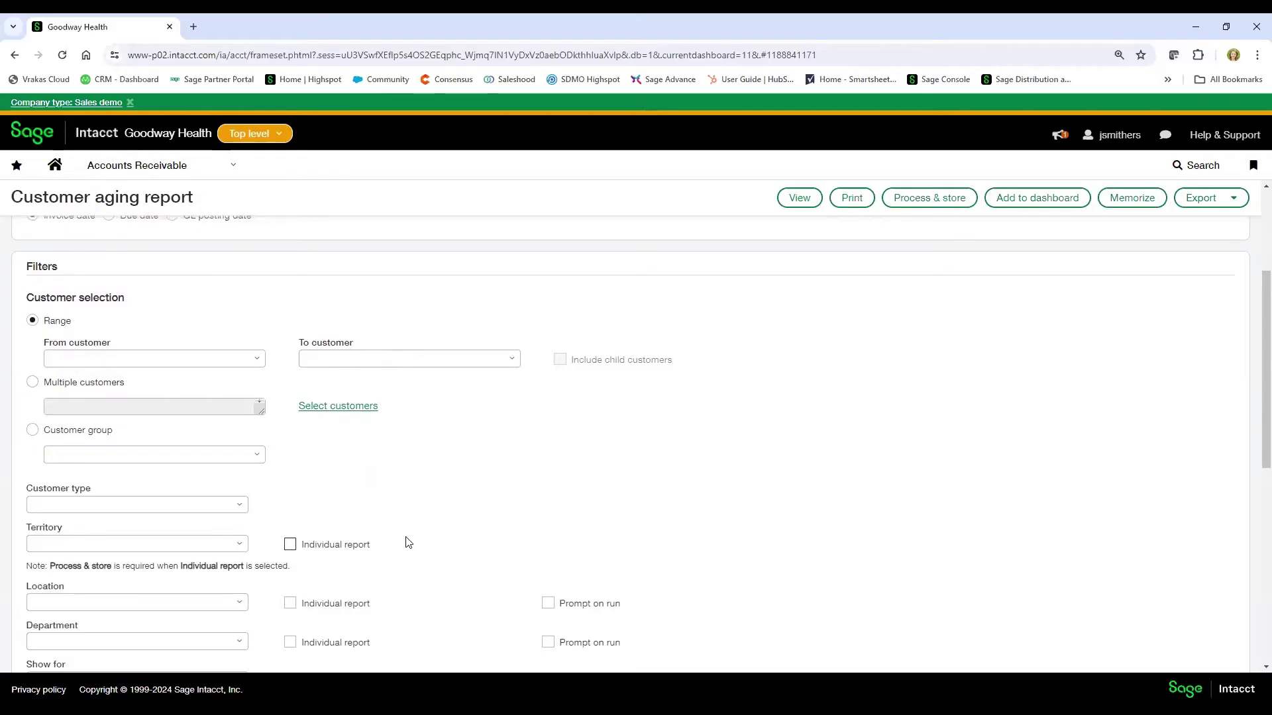
click(104, 359)
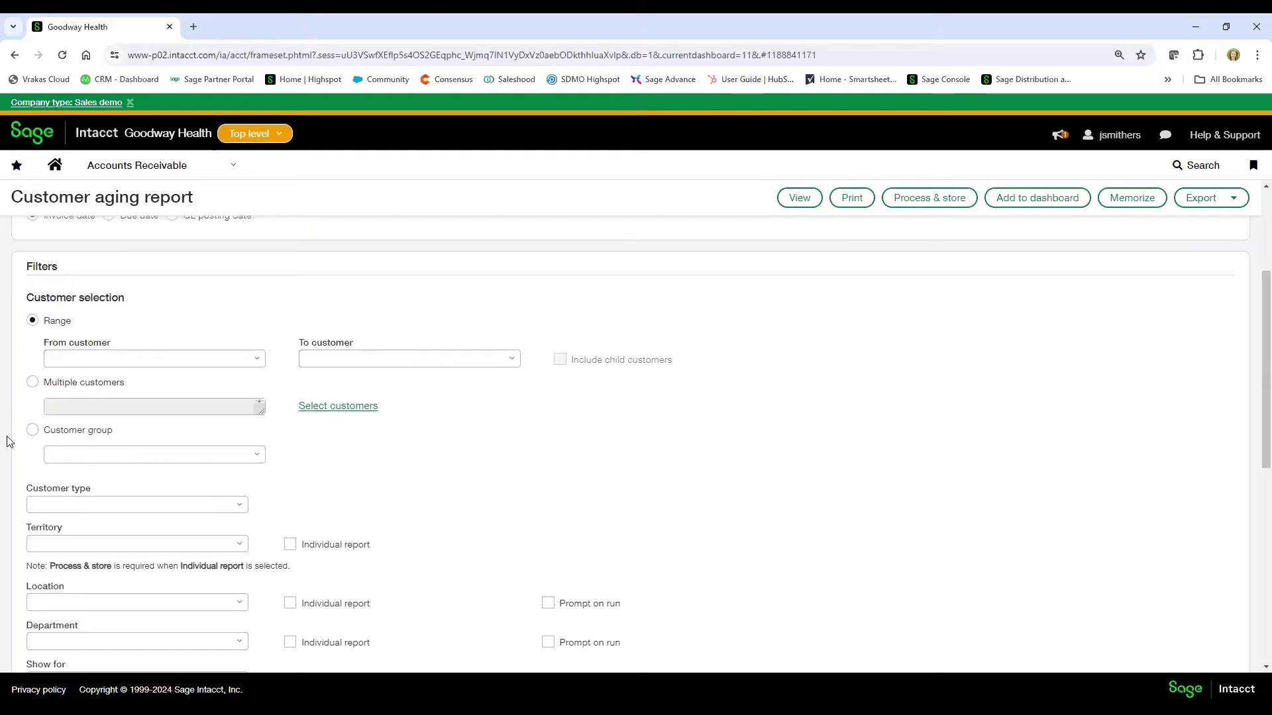
click(258, 460)
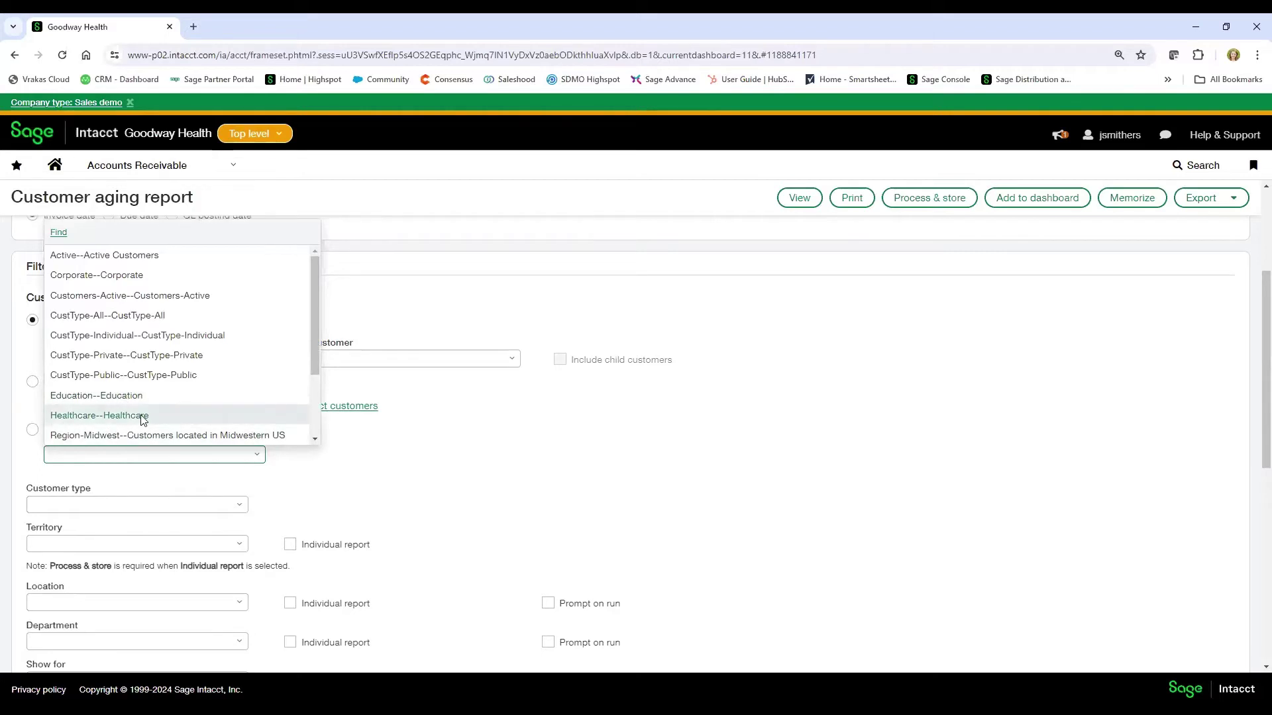
click(420, 443)
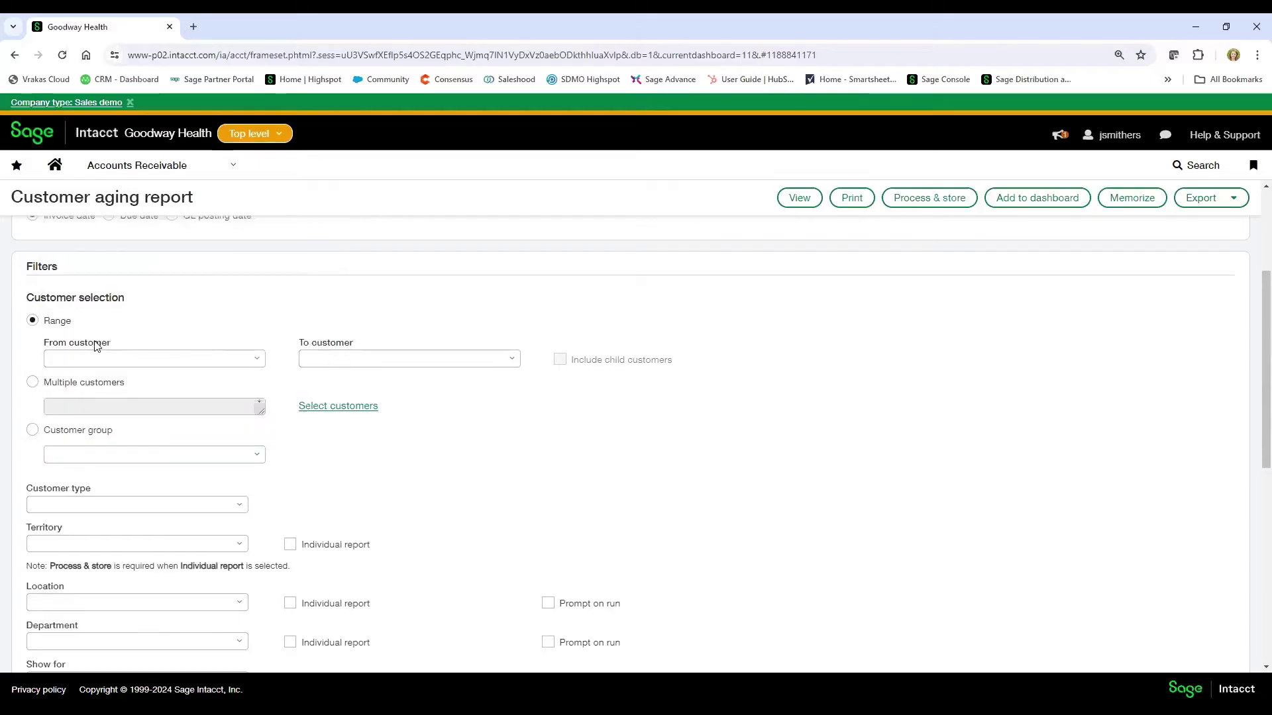
scroll(96, 345, down, 2)
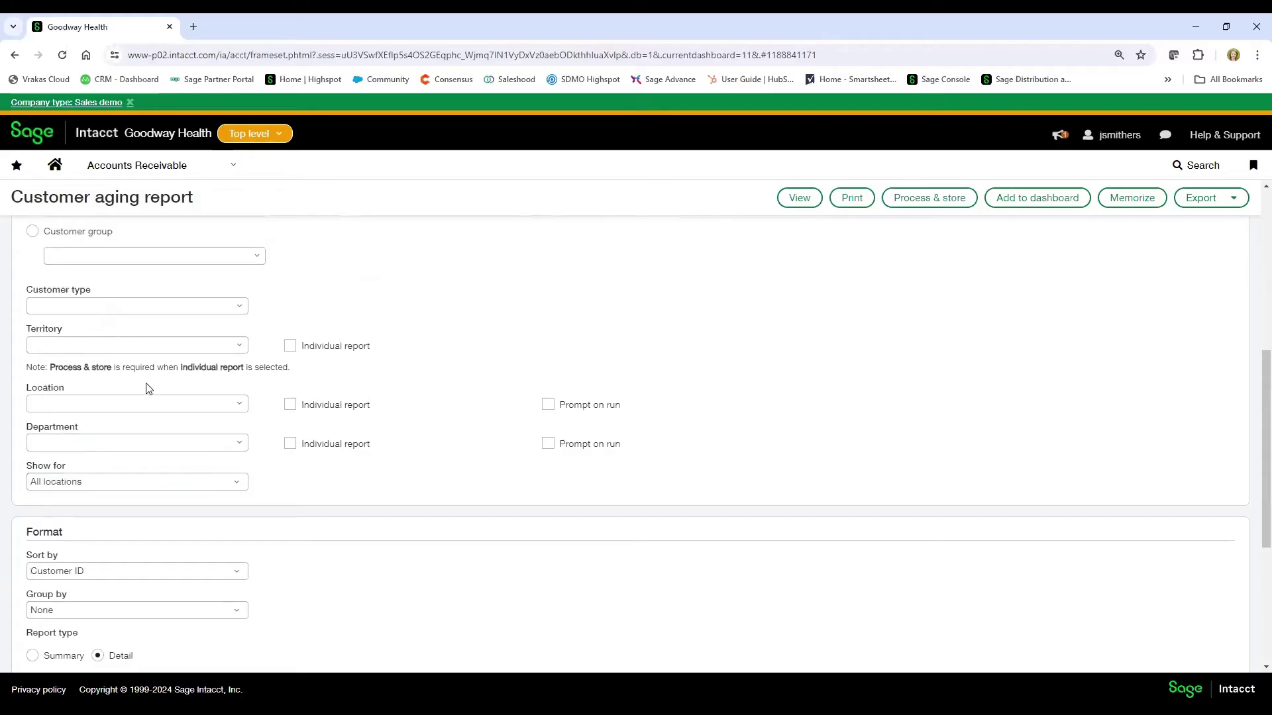
click(43, 405)
click(45, 443)
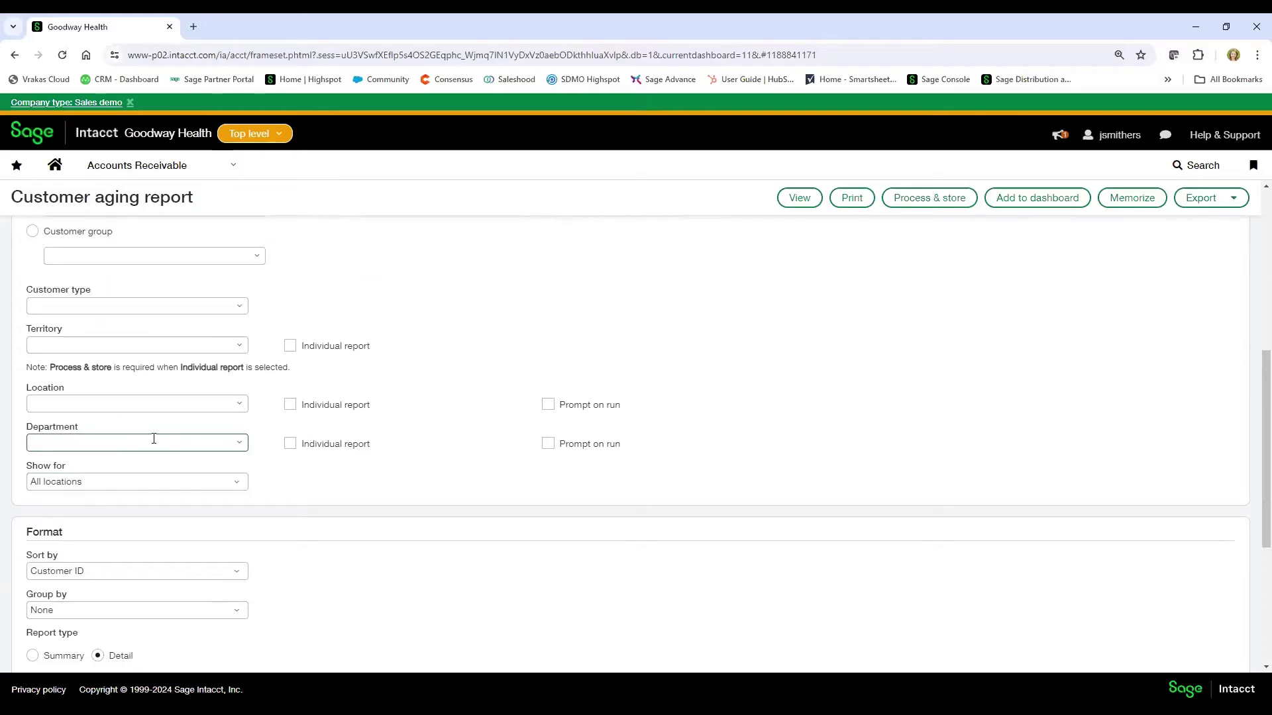
scroll(154, 442, down, 3)
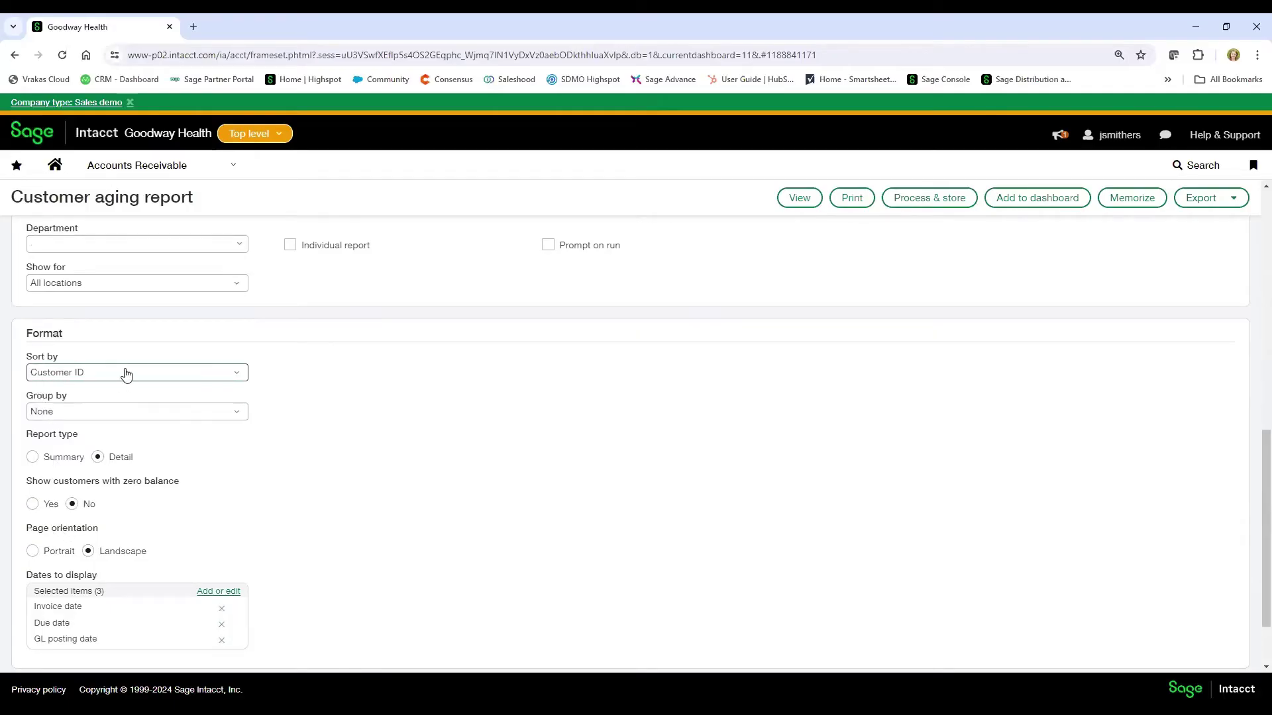
click(97, 423)
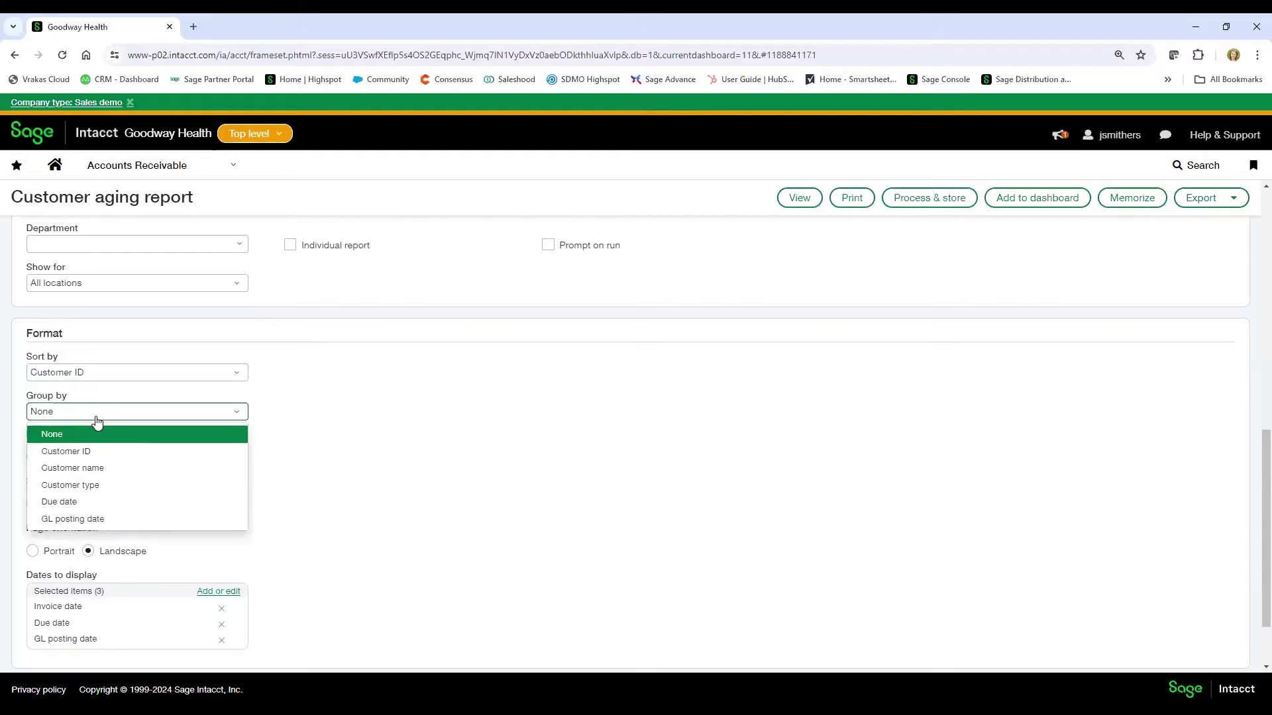
click(97, 423)
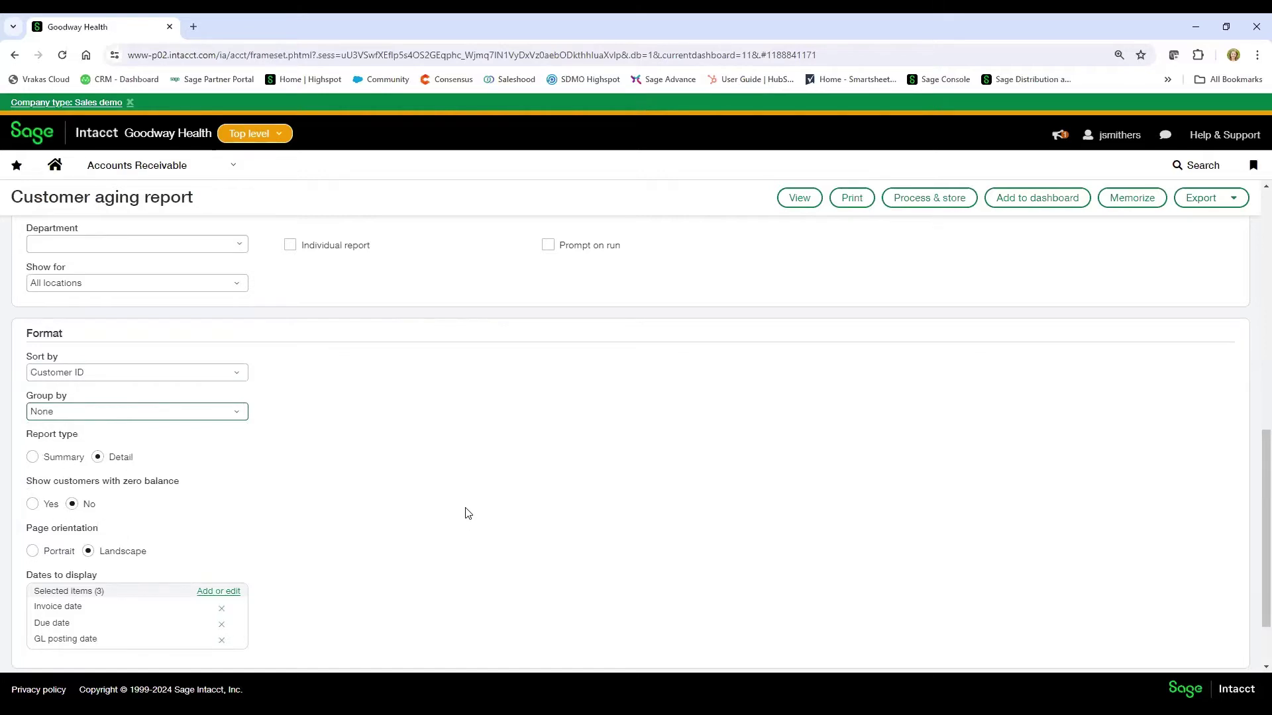
scroll(469, 575, up, 7)
scroll(469, 574, up, 2)
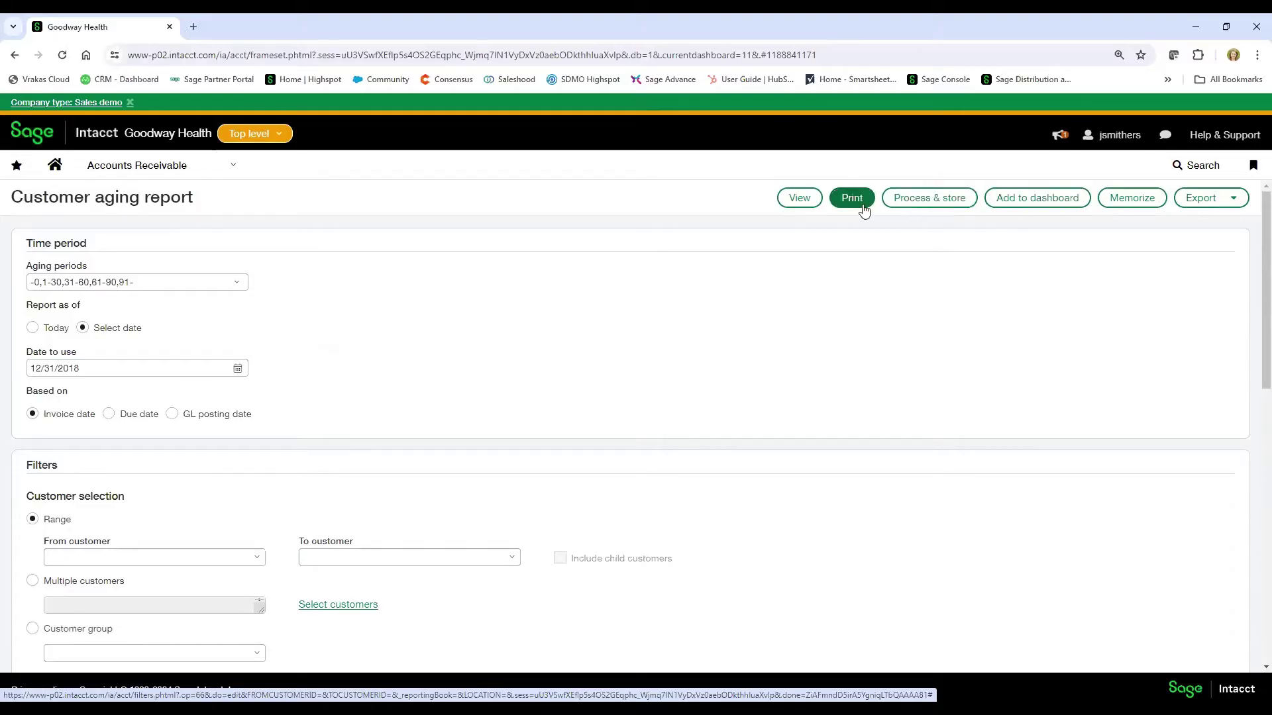
- Run the Customer aging report with View to list results as of 12/31/2018
click(799, 198)
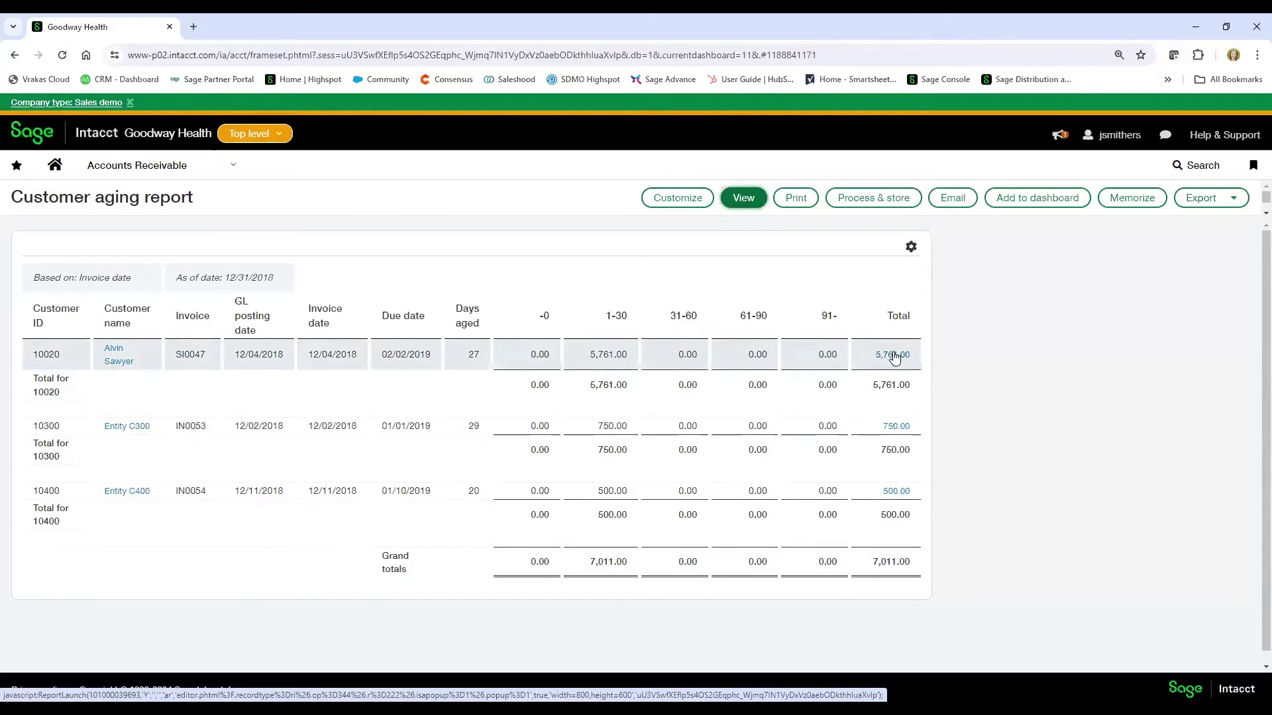
- Open the 5,761.00 total on customer 10020's row to view invoice SI0047
click(894, 358)
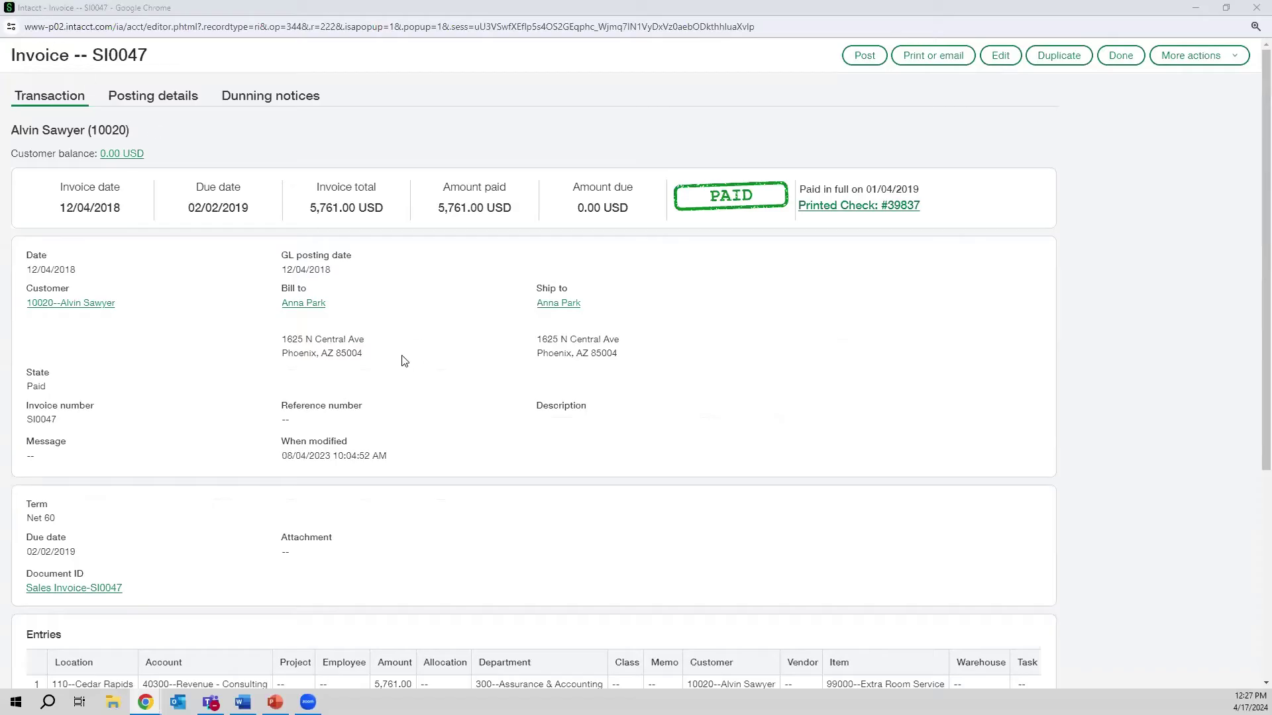
- Close the invoice popup, then reopen invoice SI0047 from the 5,761.00 total in full screen
click(29, 58)
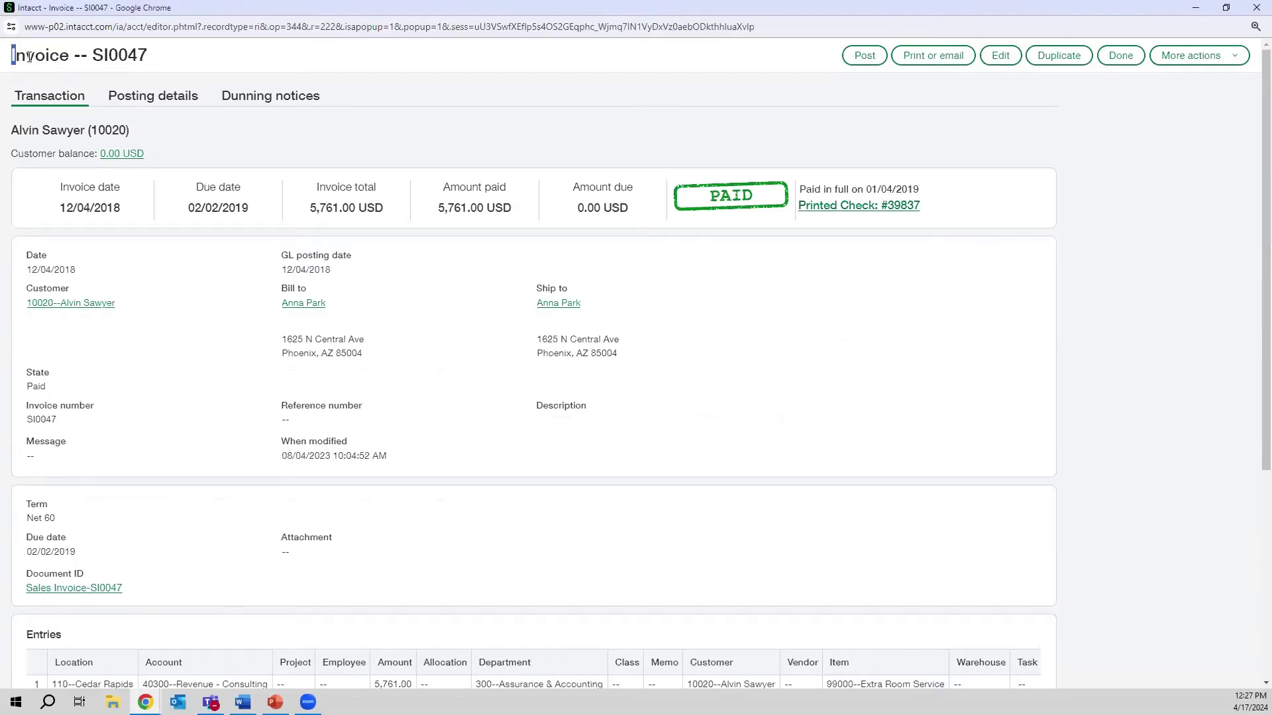
click(29, 57)
key(super+Down)
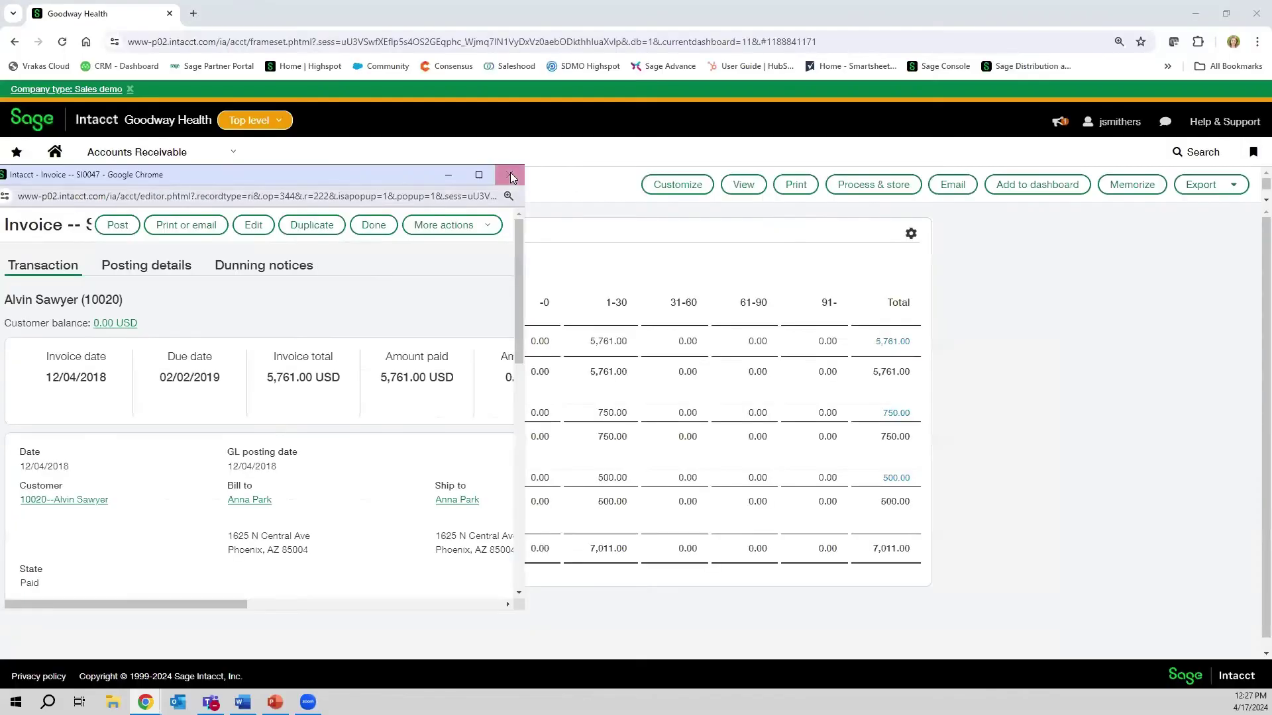
key(super+Down)
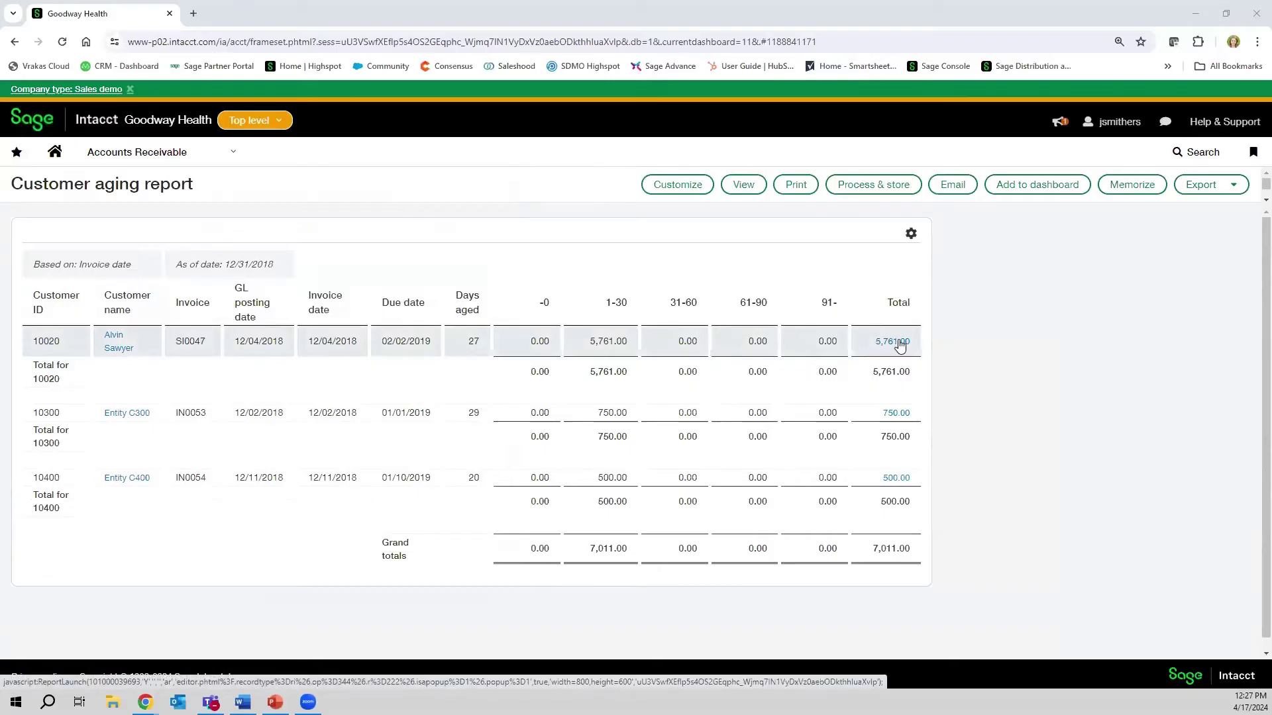
click(899, 343)
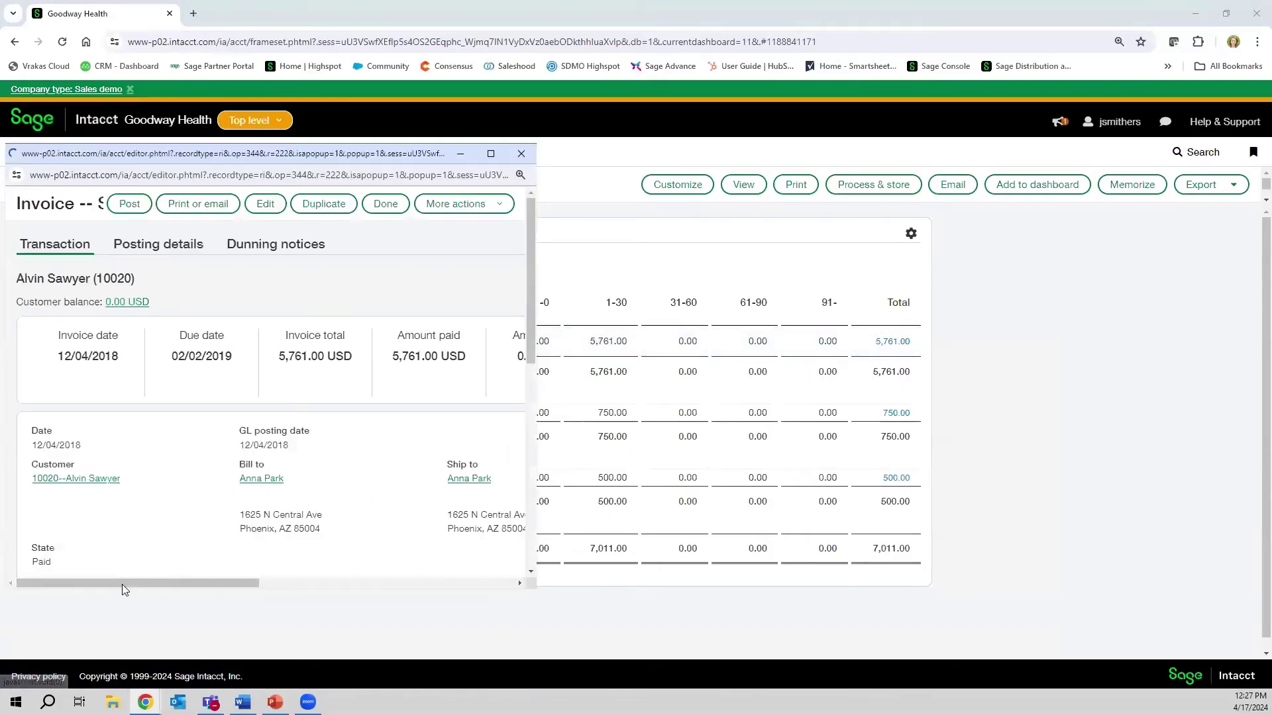
click(491, 153)
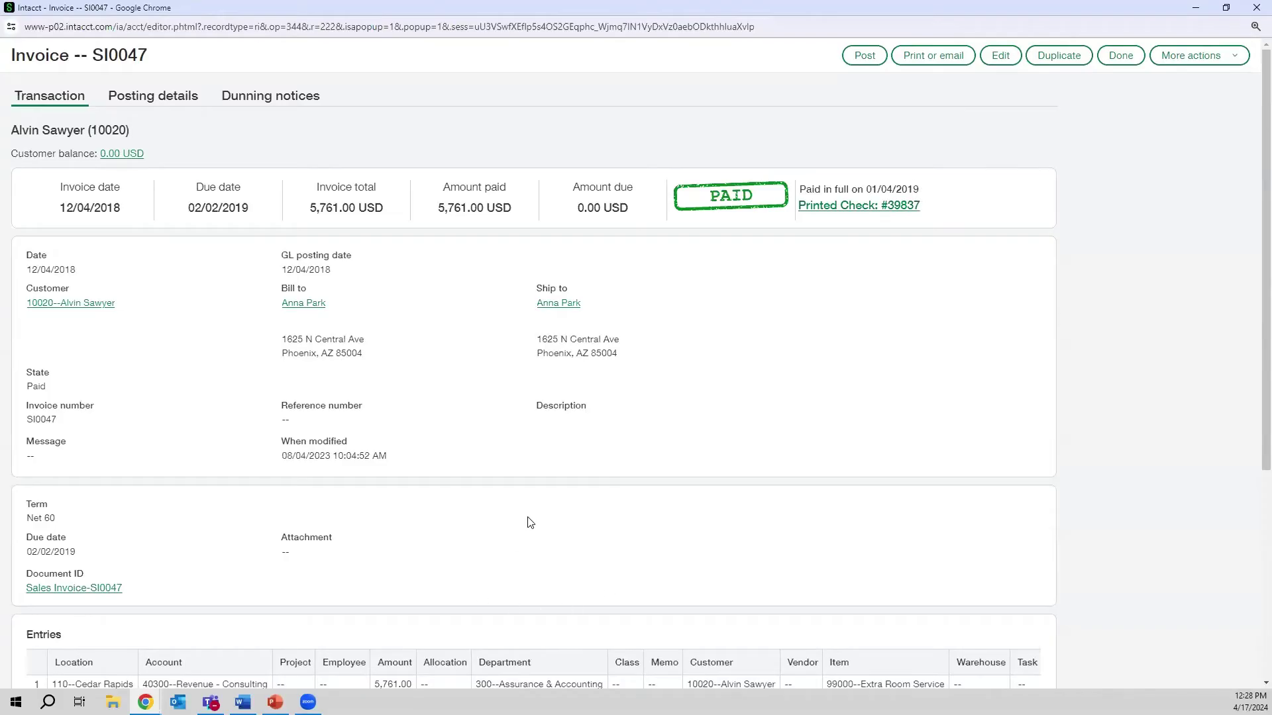
- Scroll down the invoice to the comment area and begin a new post
scroll(530, 523, down, 3)
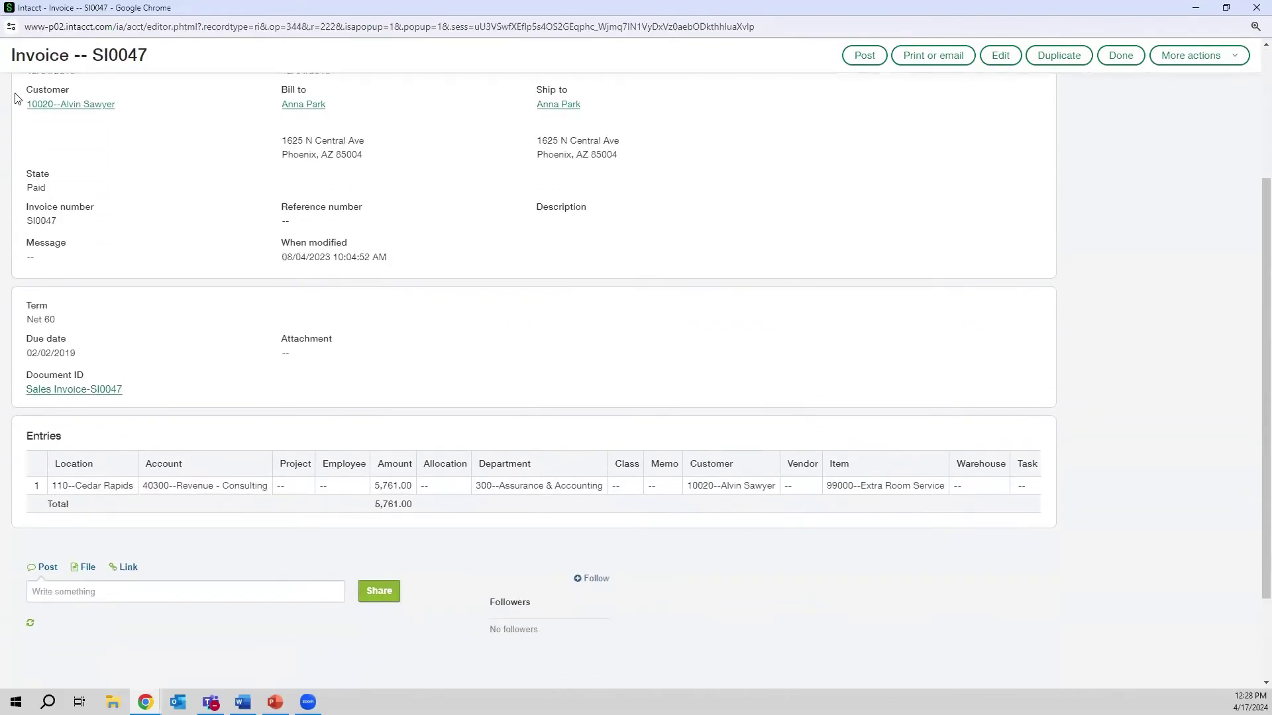
scroll(106, 247, up, 1)
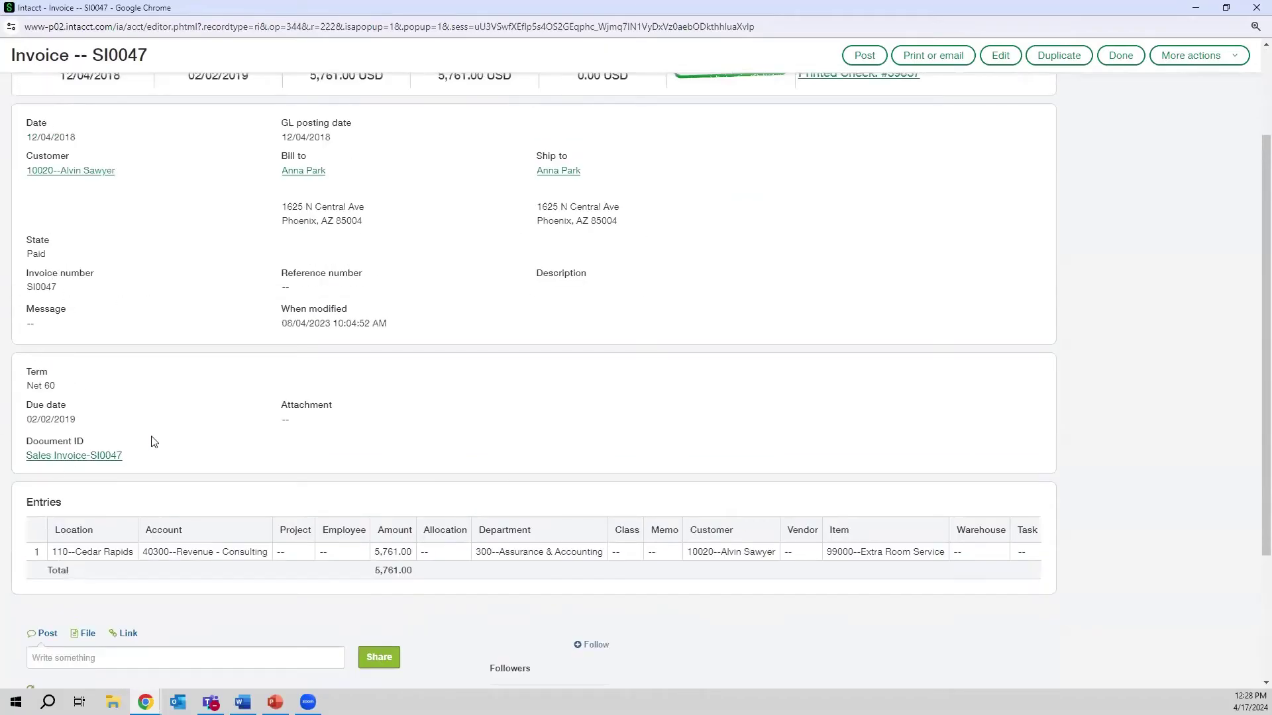
scroll(53, 371, down, 1)
scroll(53, 371, down, 2)
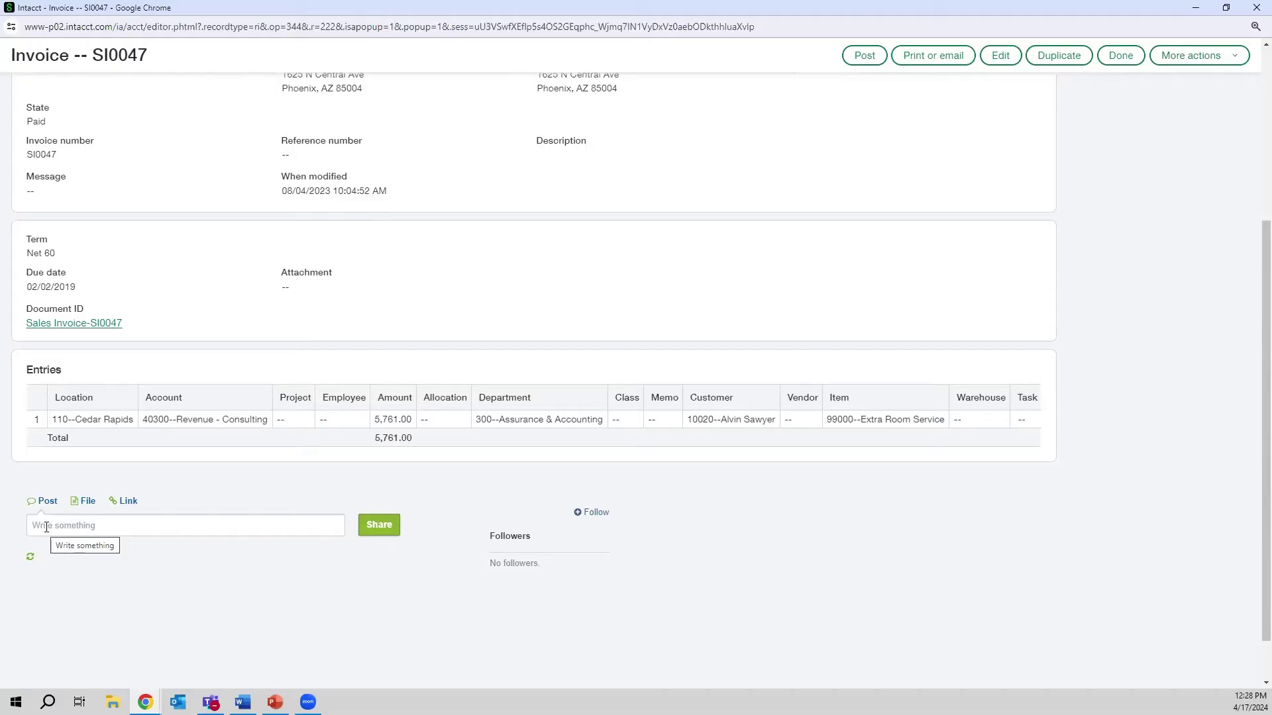
click(46, 528)
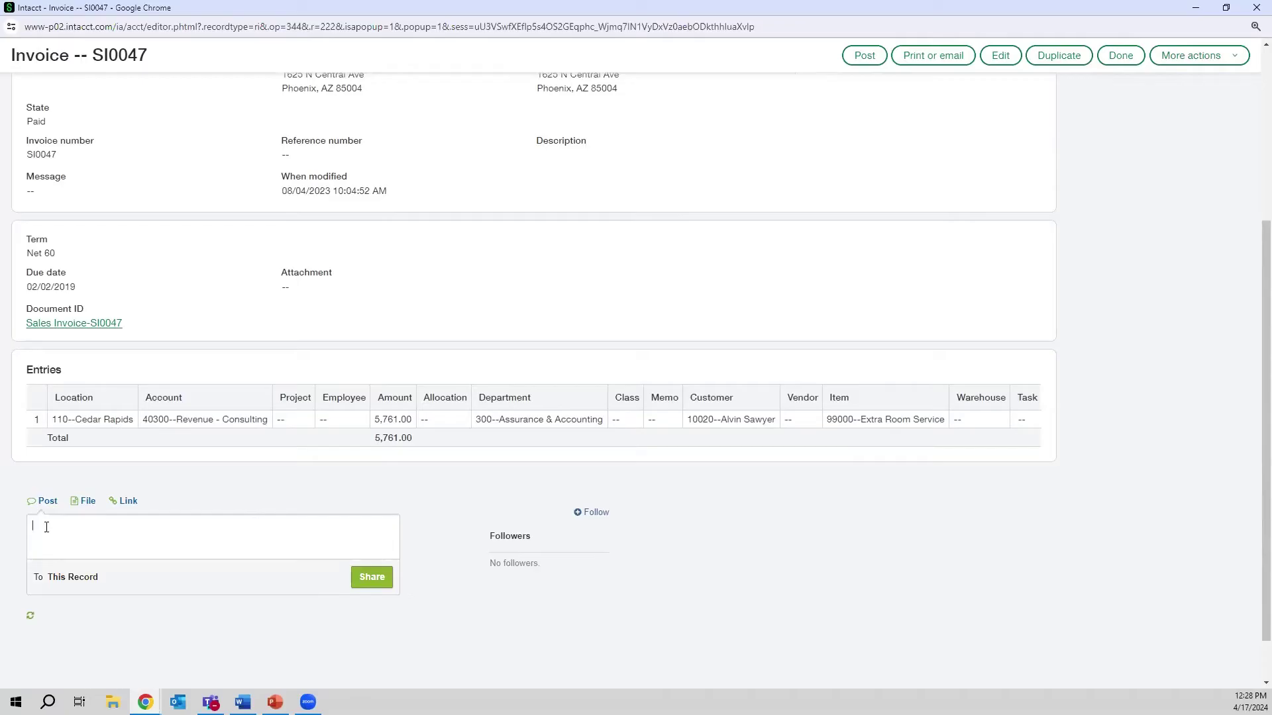
- Share a comment mentioning a colleague: '- why was this tagged to department 300?'
text(@jordann)
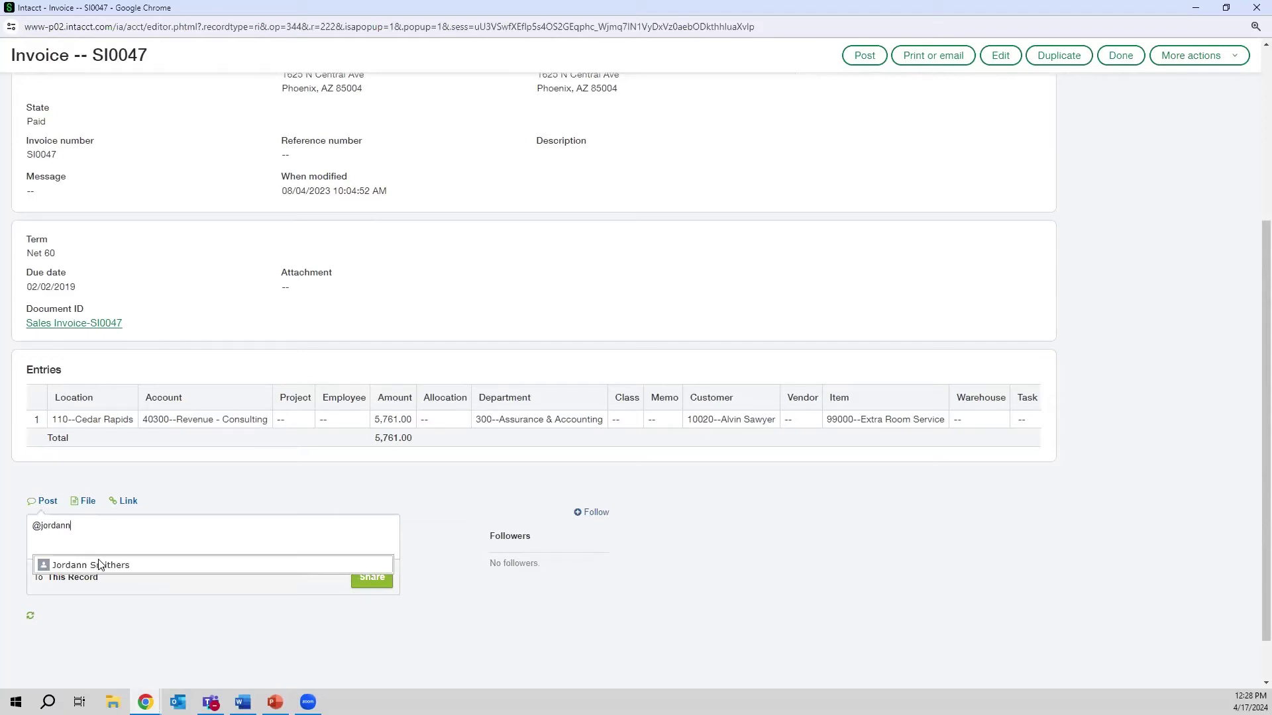
click(98, 565)
text(- )
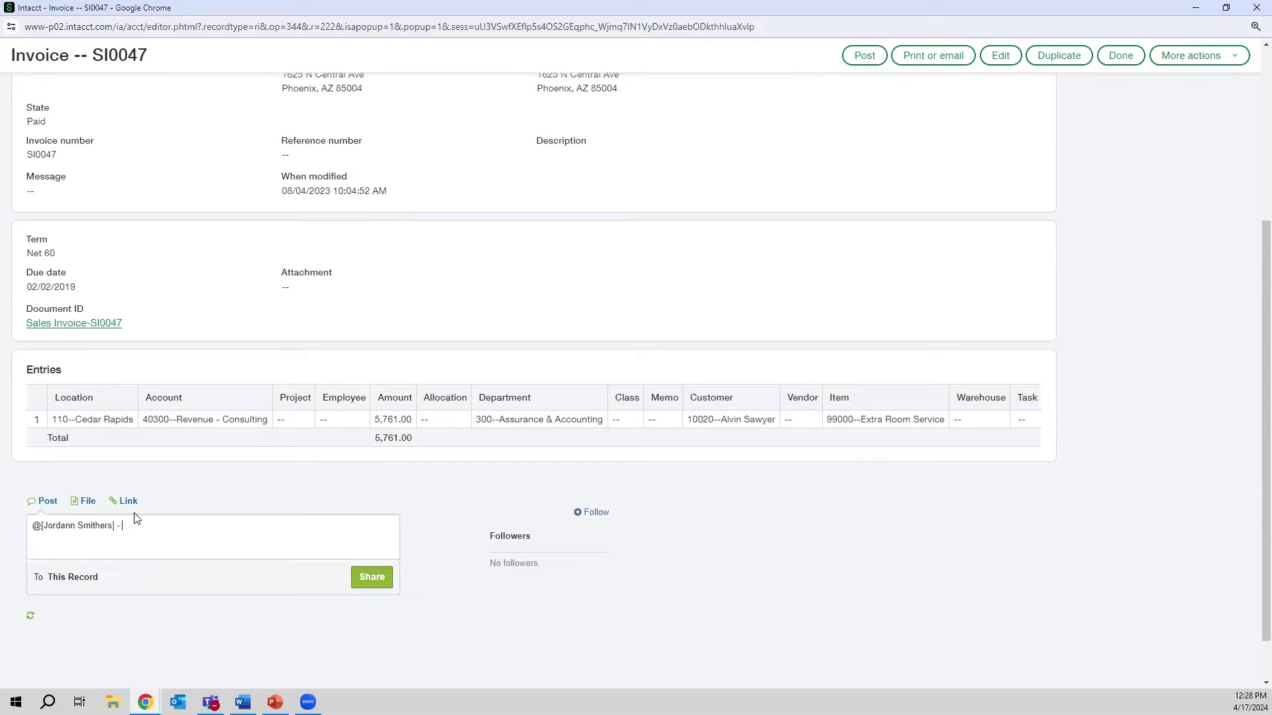
text(why was this tagged to department 300?)
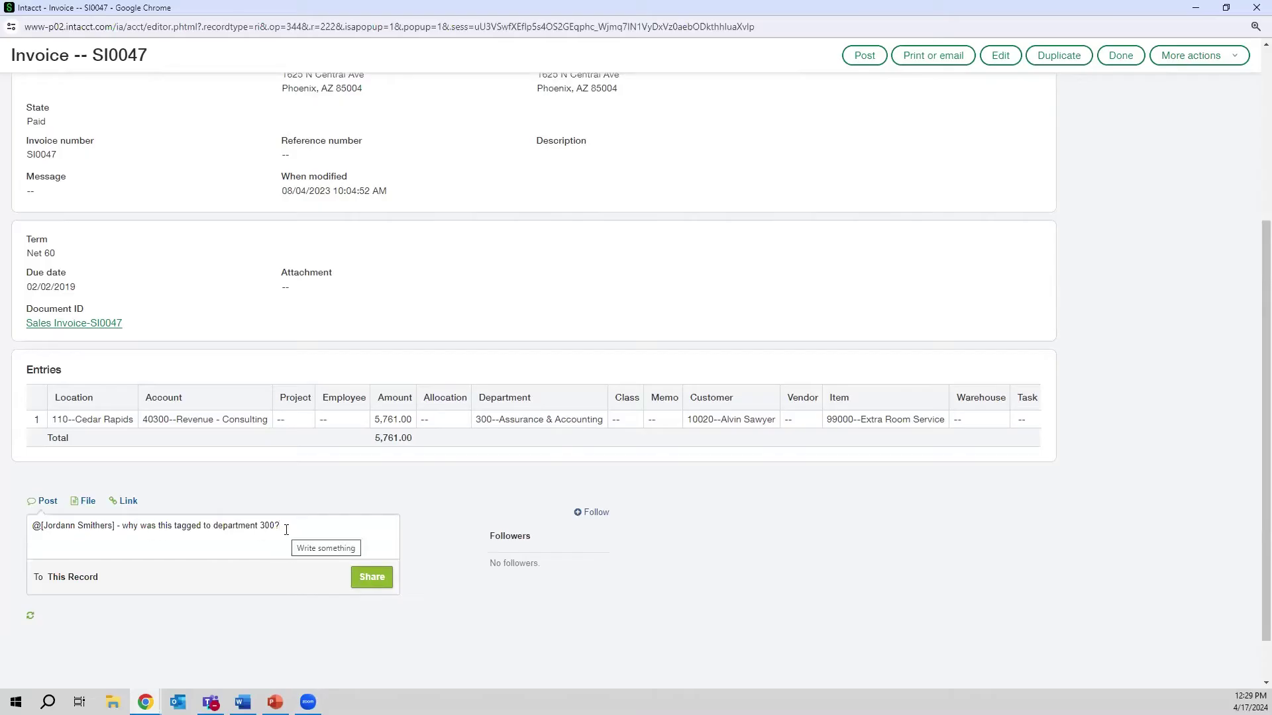
click(371, 580)
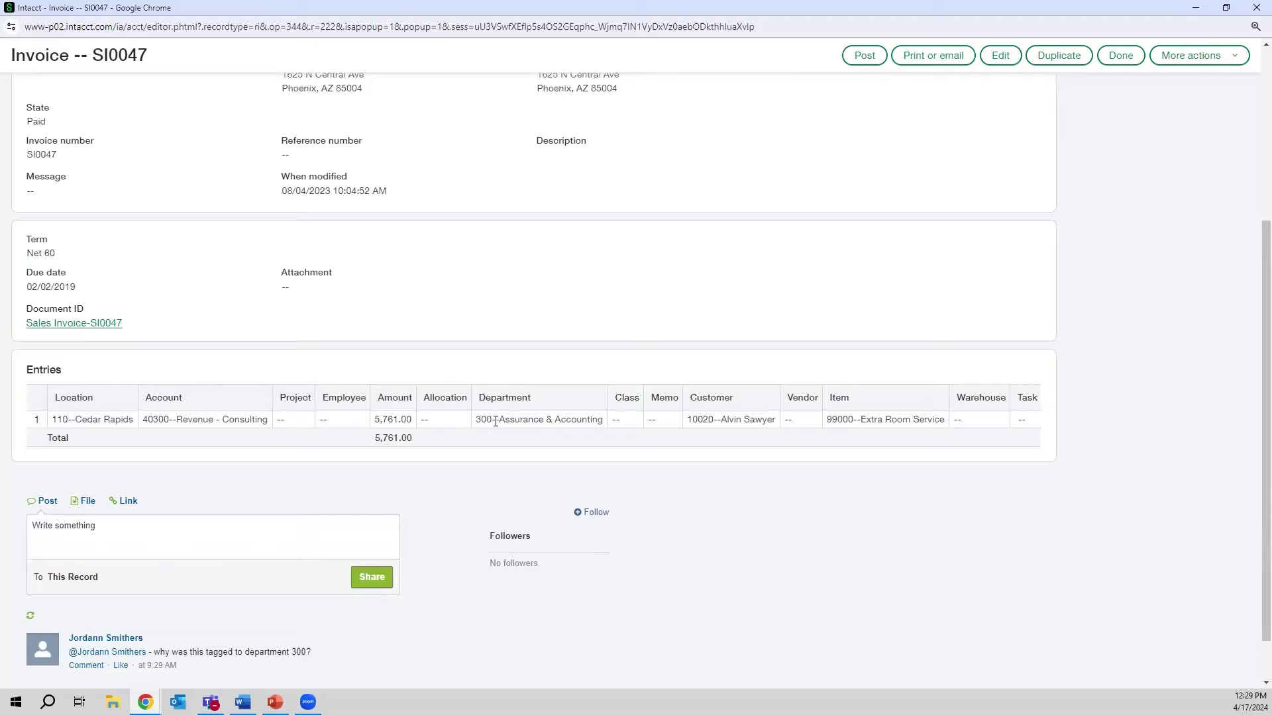
mouse_move(495, 422)
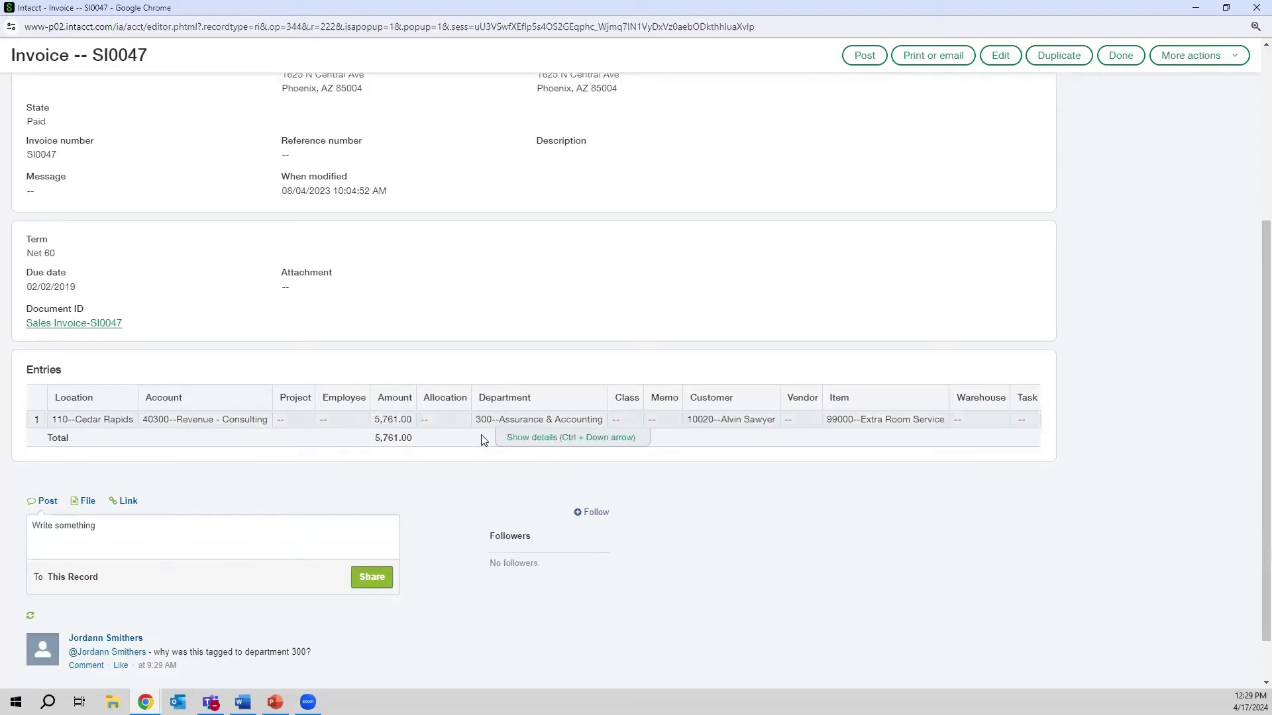
- Close invoice SI0047 to return to the 7,011.00 customer aging report
click(164, 541)
scroll(1110, 281, up, 4)
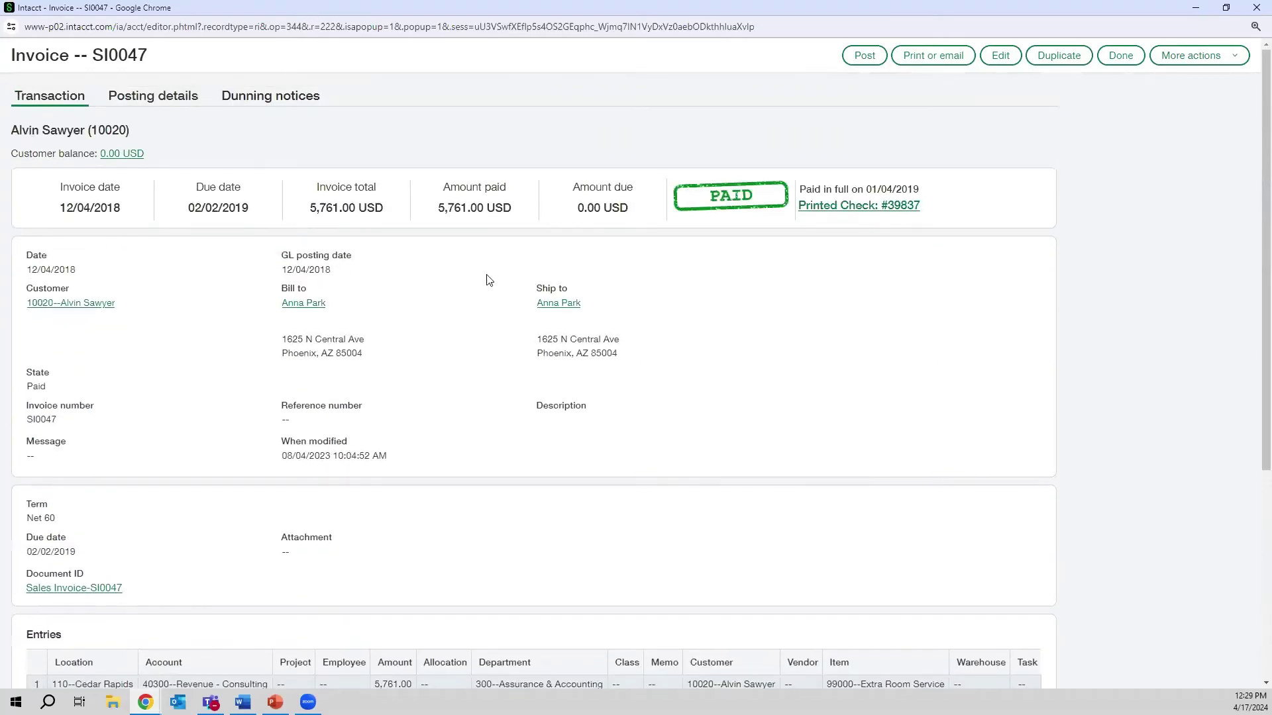
click(1256, 7)
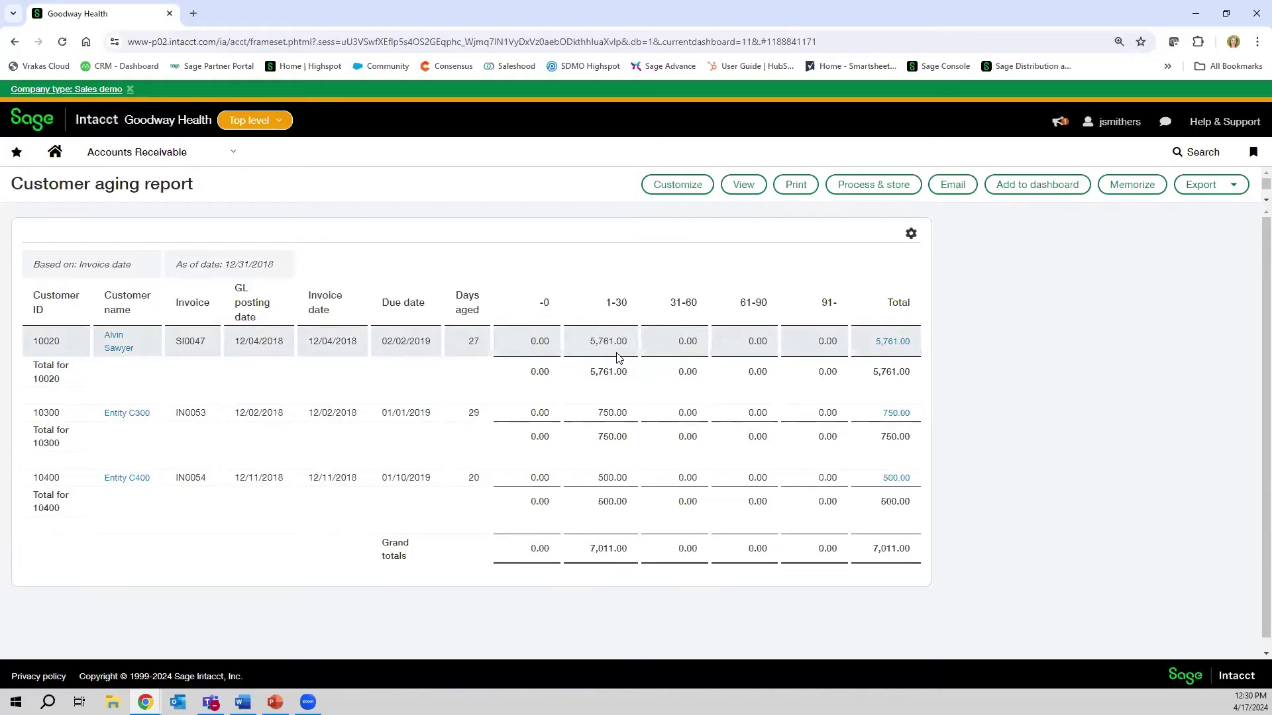
- Open the module navigation menu from the Accounts Receivable name in the navigation bar
click(1231, 186)
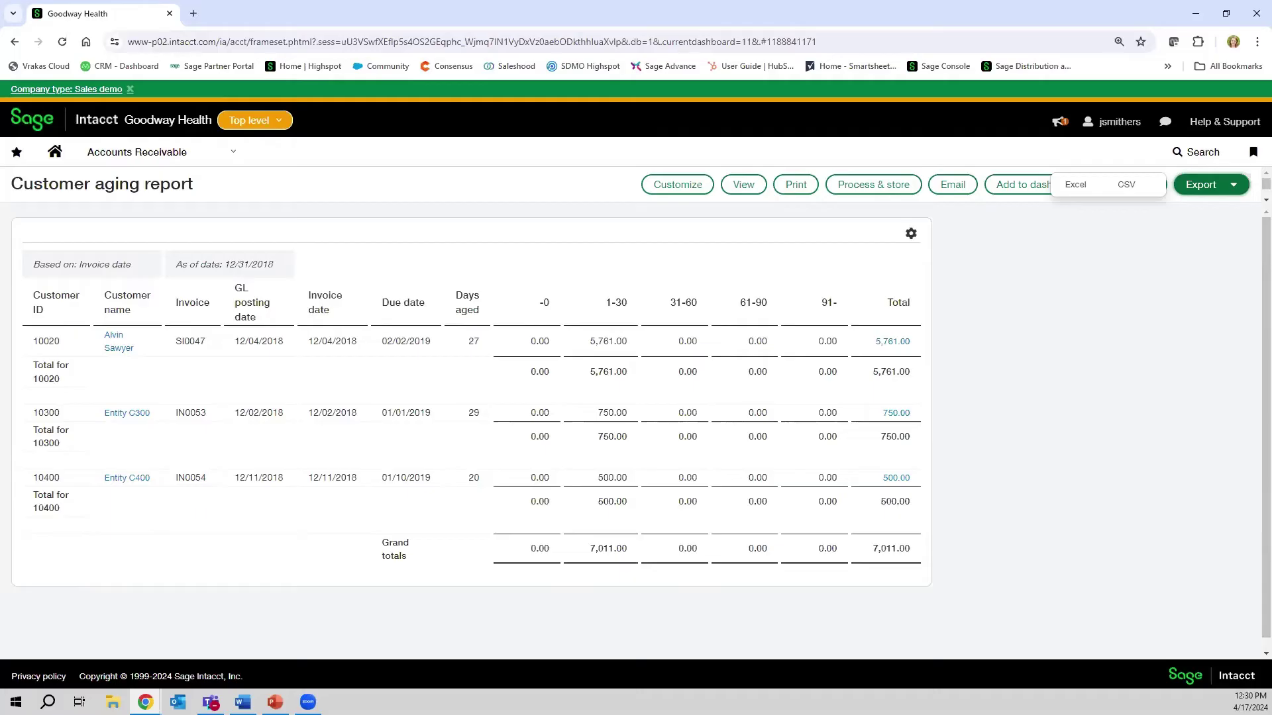
key(alt+Tab)
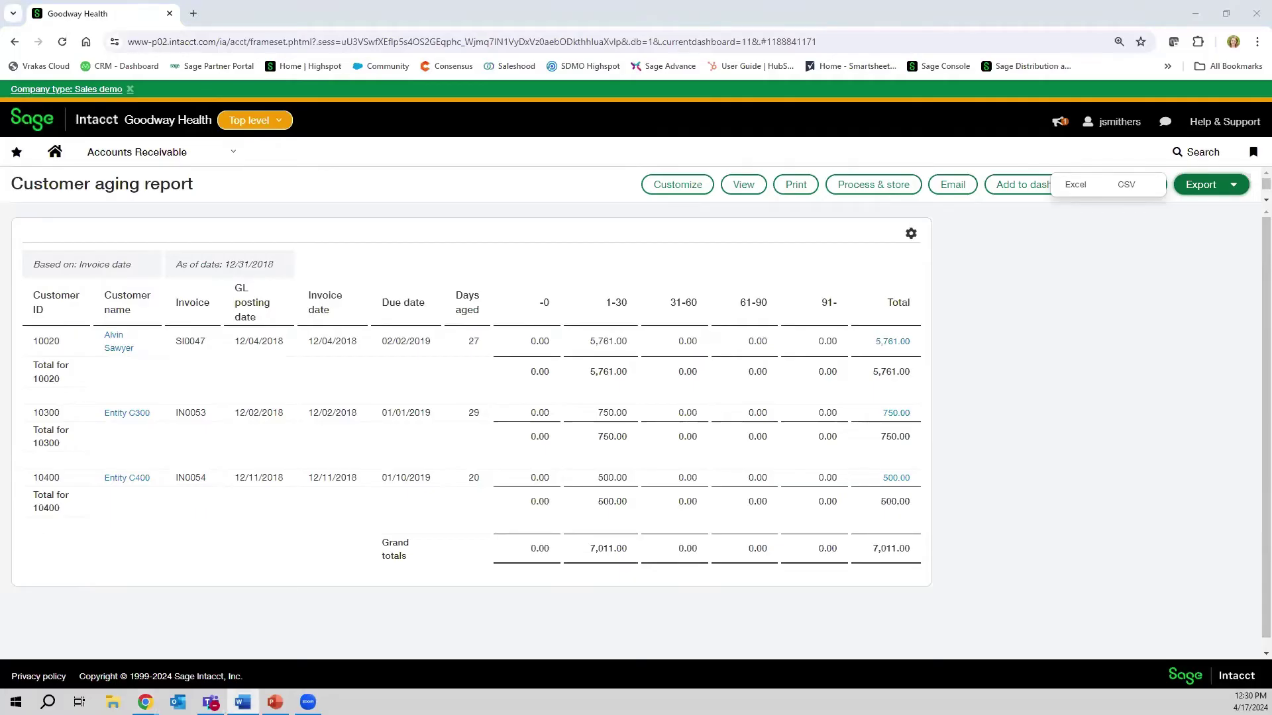
click(232, 159)
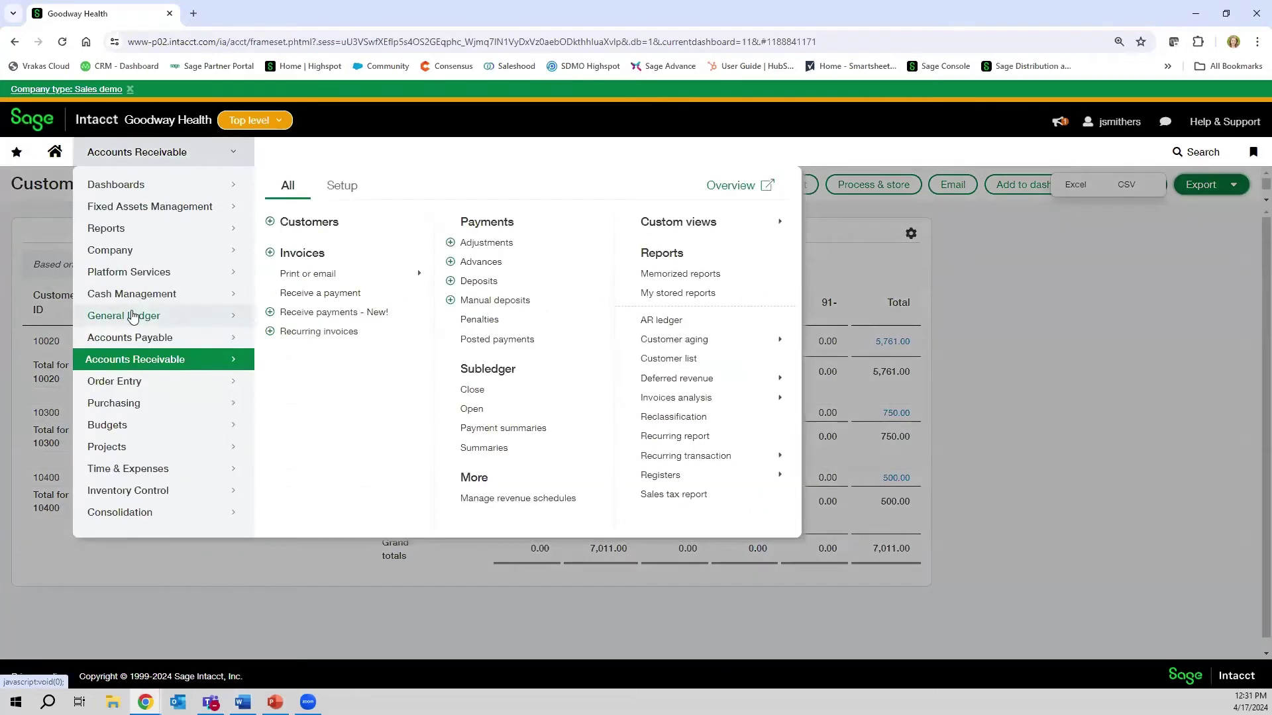
- Open the General Ledger report form from the General Ledger module's Reports links
click(133, 316)
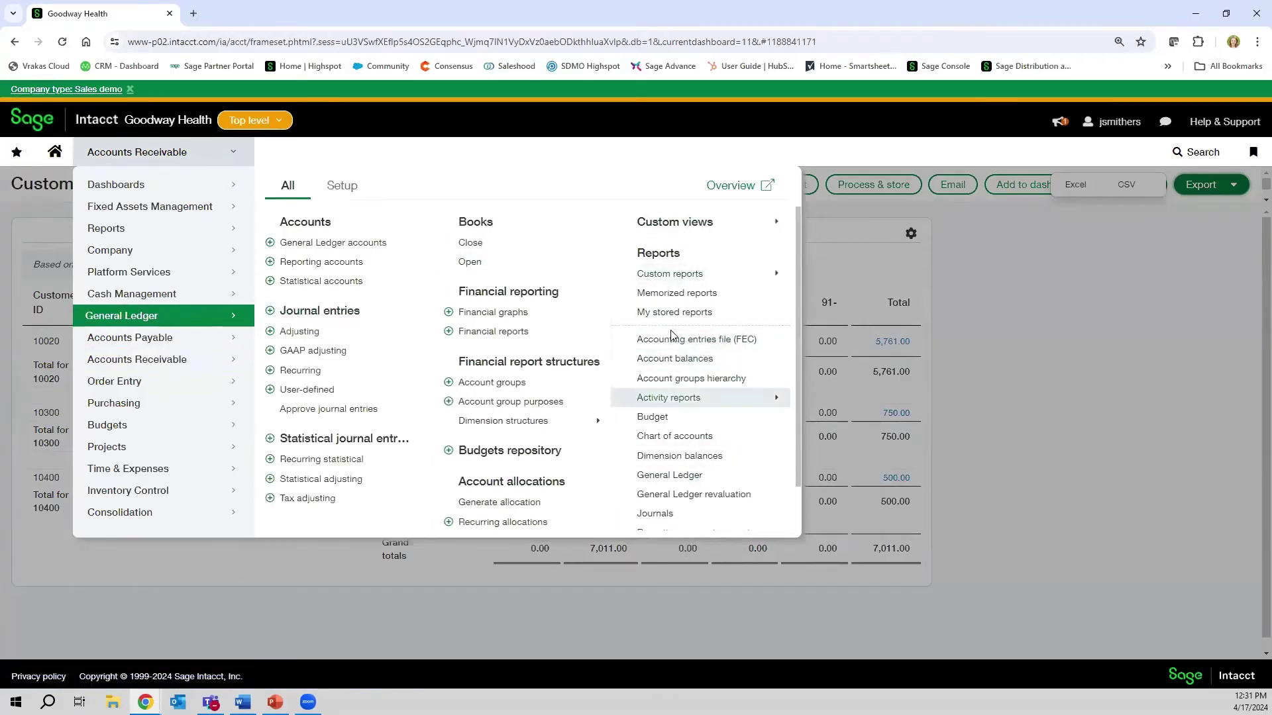
scroll(682, 496, down, 1)
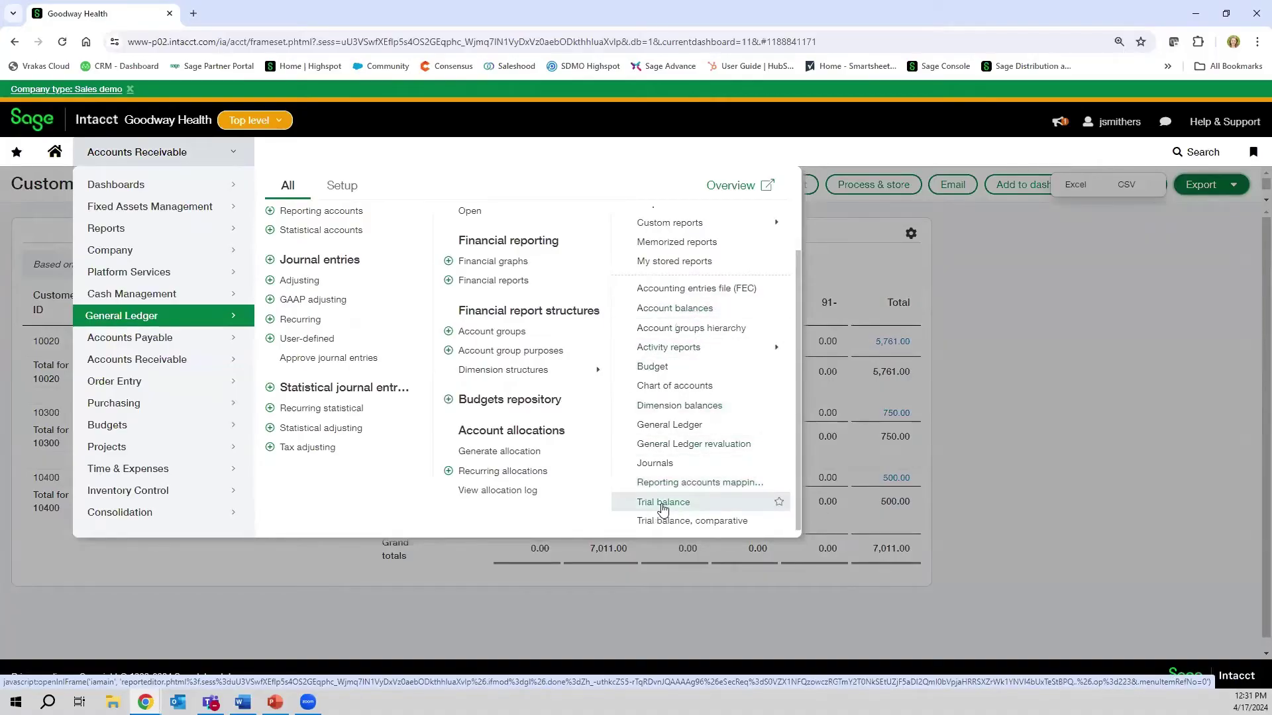
click(693, 427)
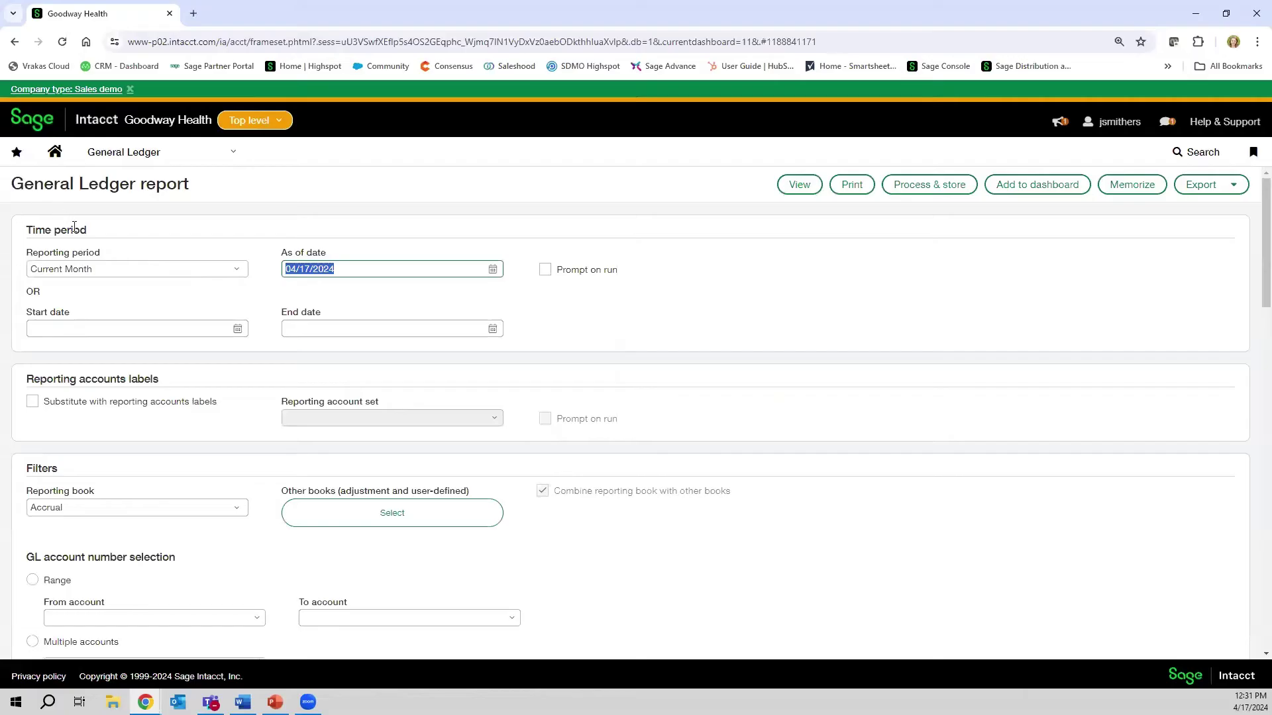
scroll(187, 490, down, 12)
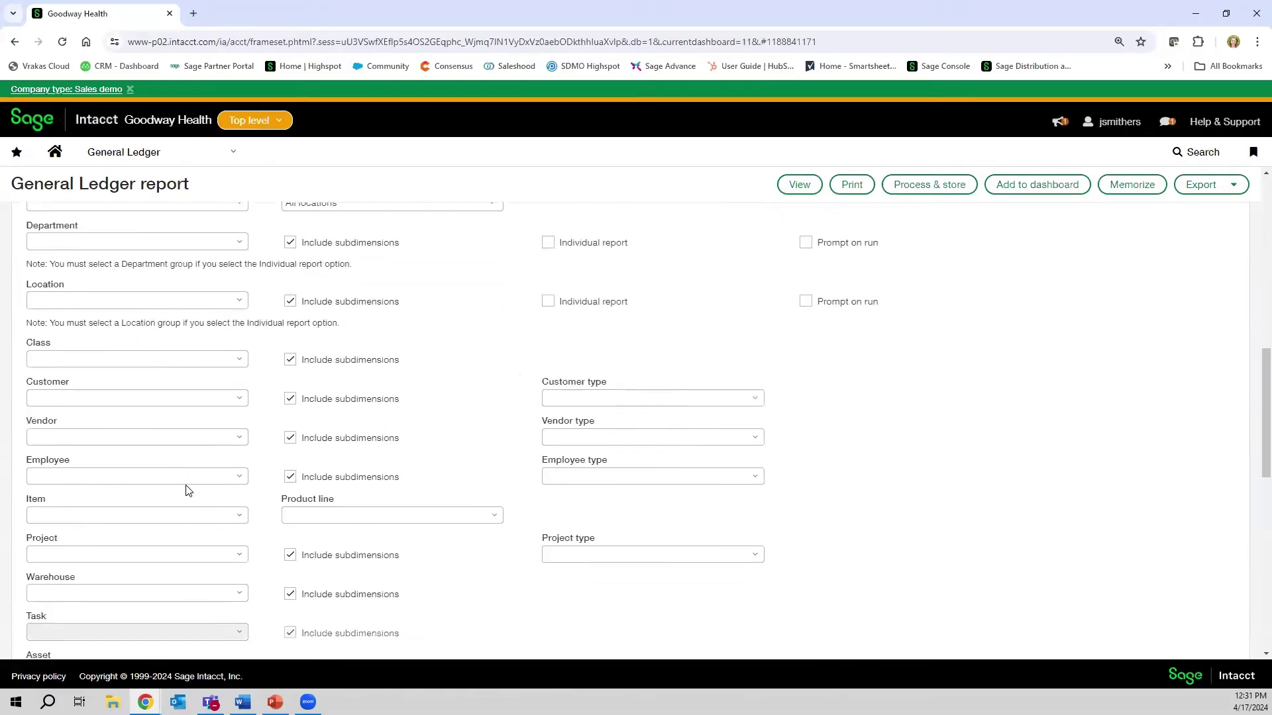
scroll(188, 490, down, 5)
scroll(187, 491, up, 12)
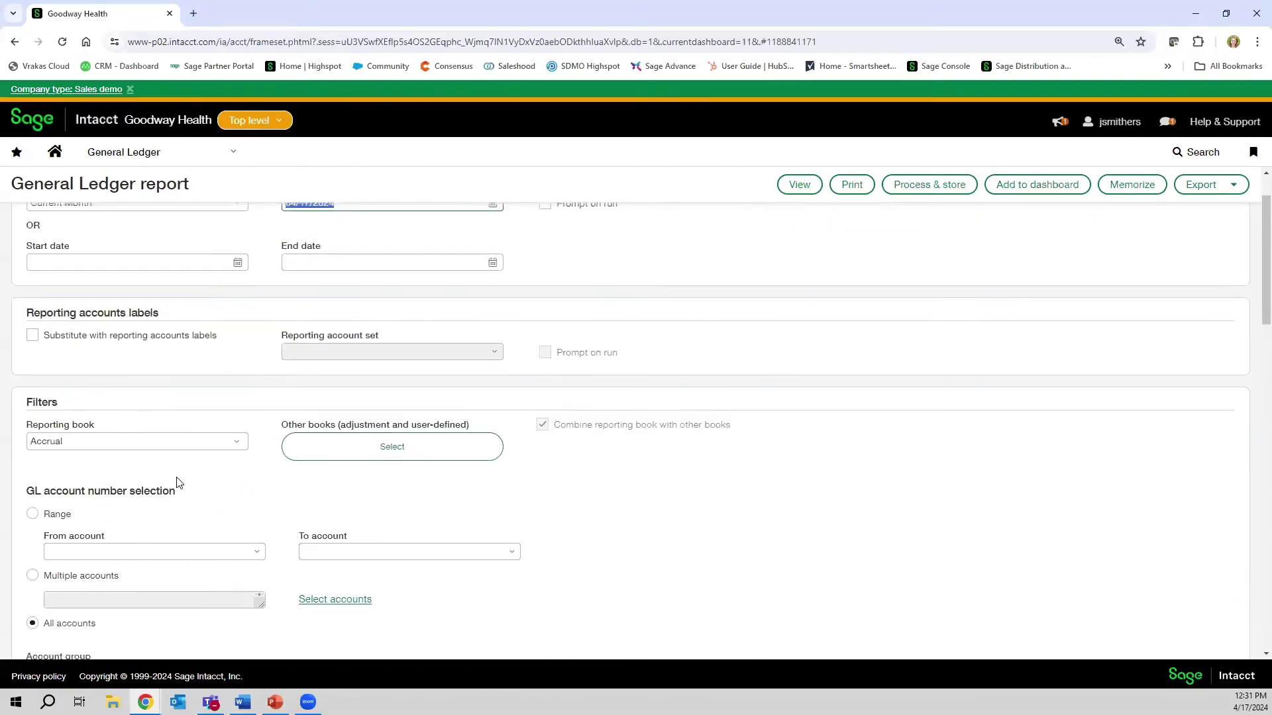
scroll(177, 482, up, 1)
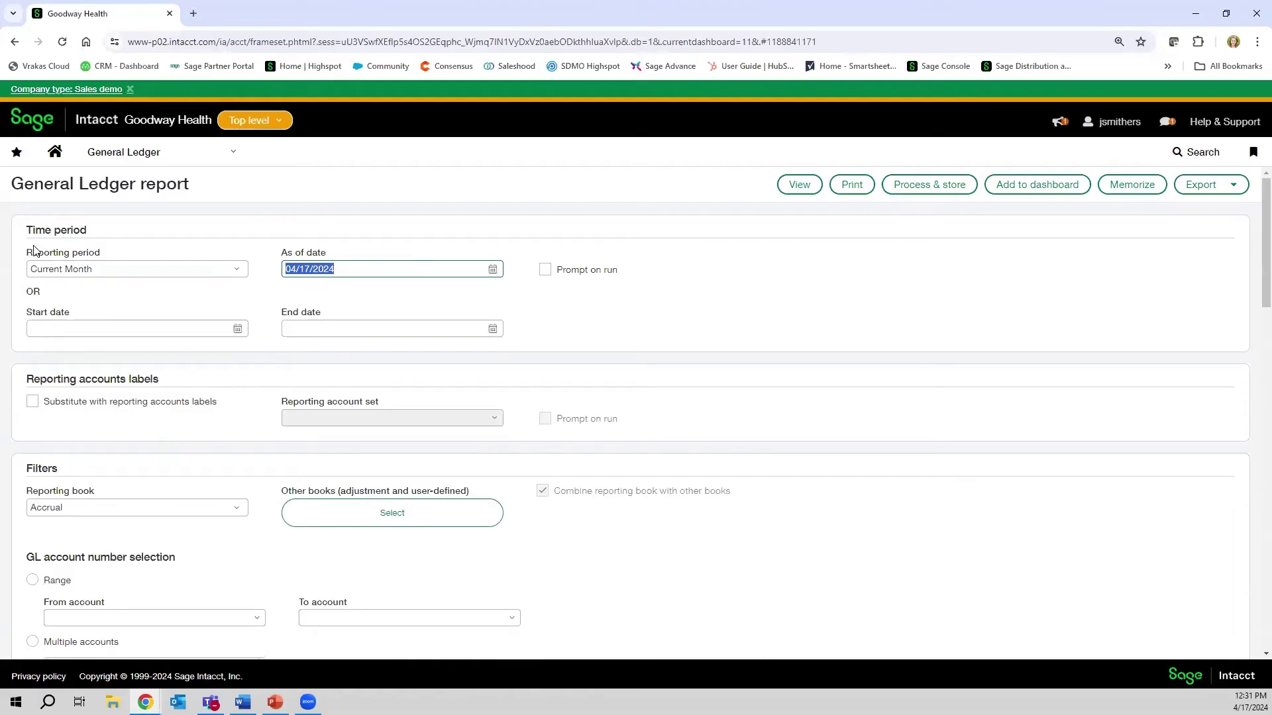
- Review the reporting period list but leave it on Current Month
click(143, 272)
click(143, 273)
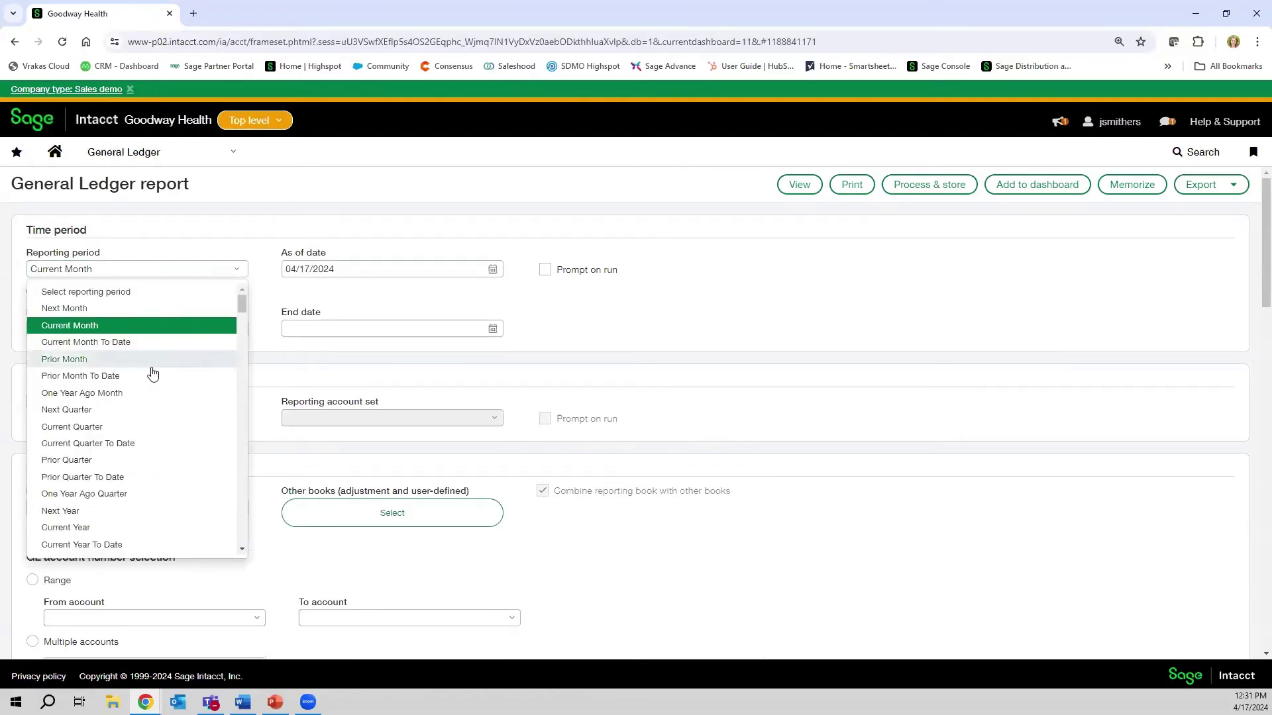
scroll(139, 463, down, 6)
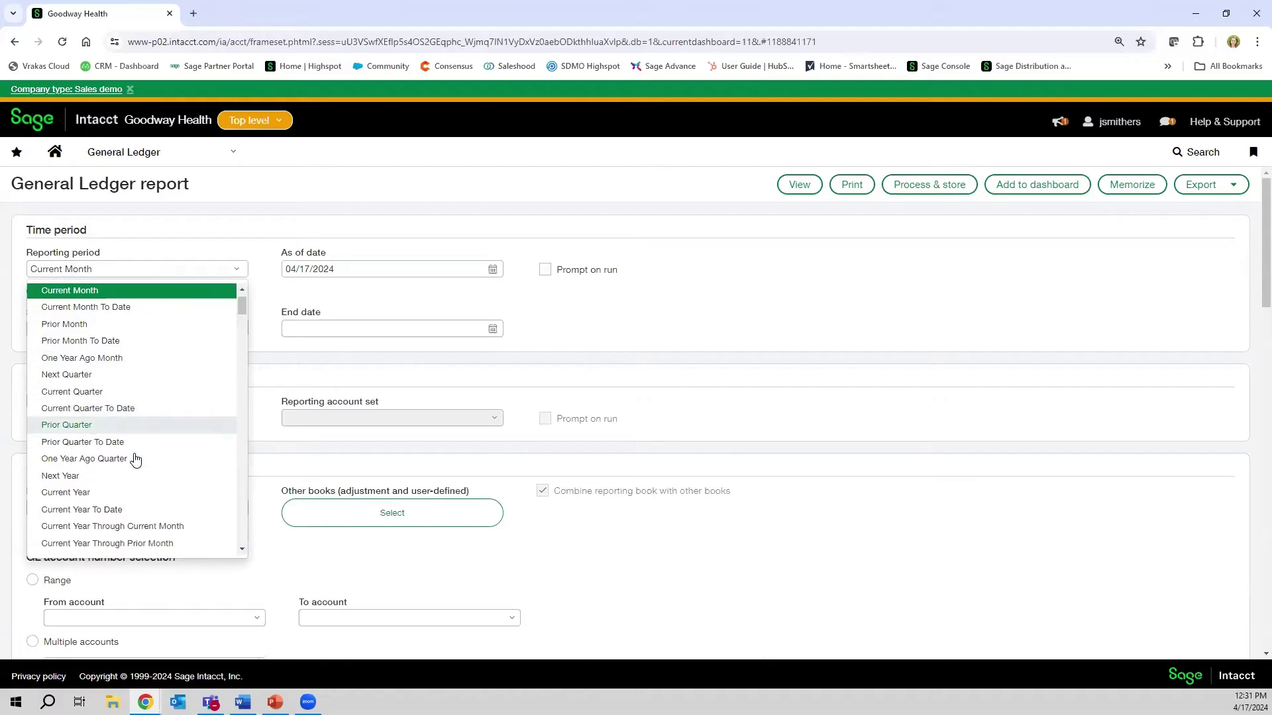
scroll(136, 459, down, 1)
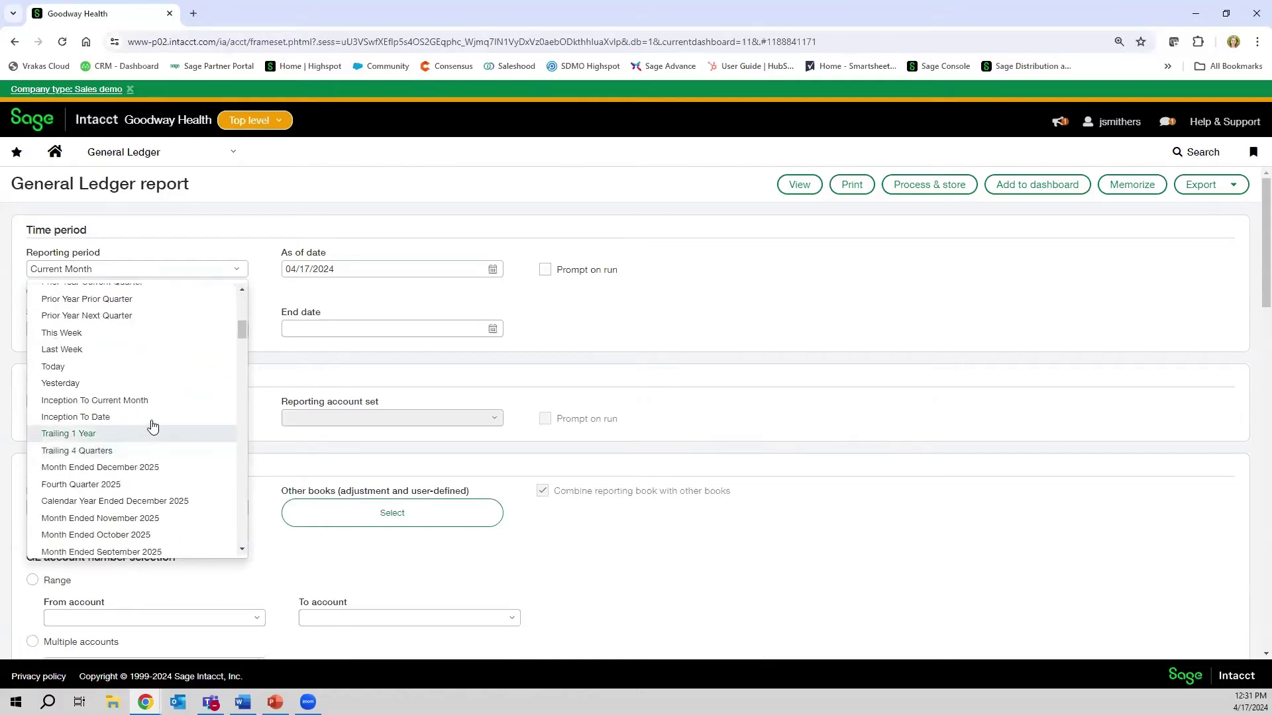
scroll(132, 451, down, 7)
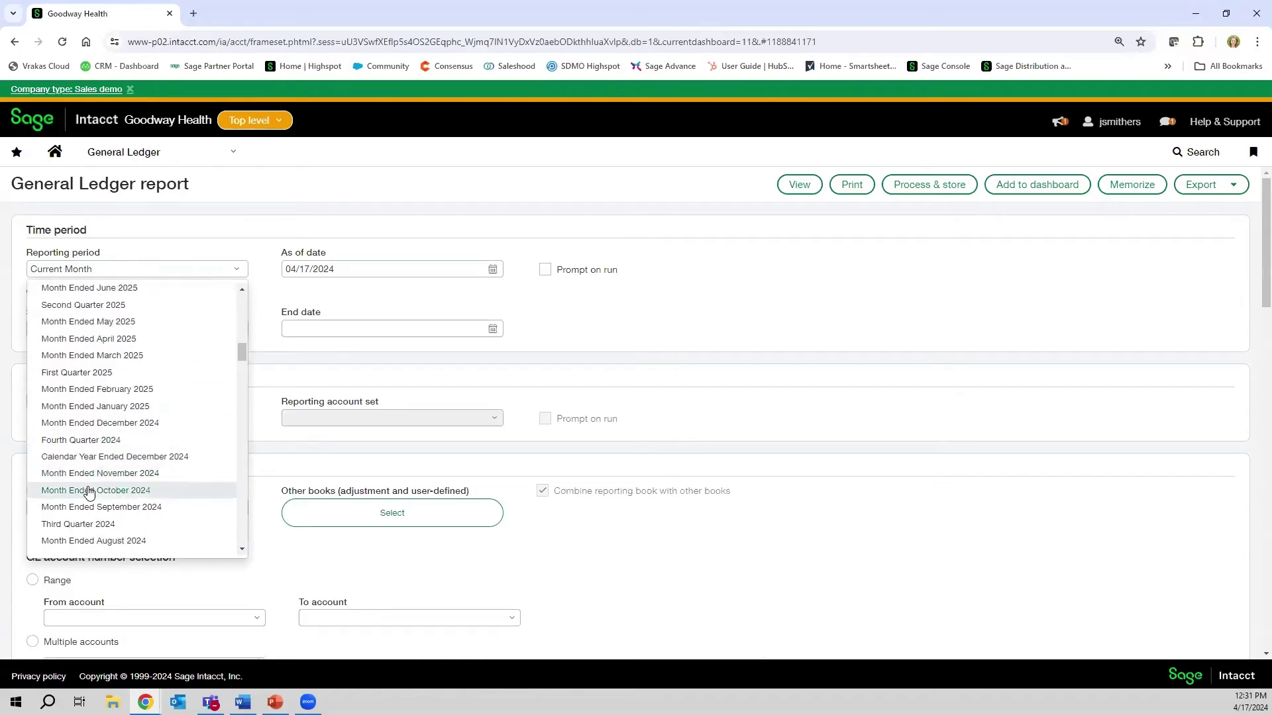
scroll(192, 472, down, 9)
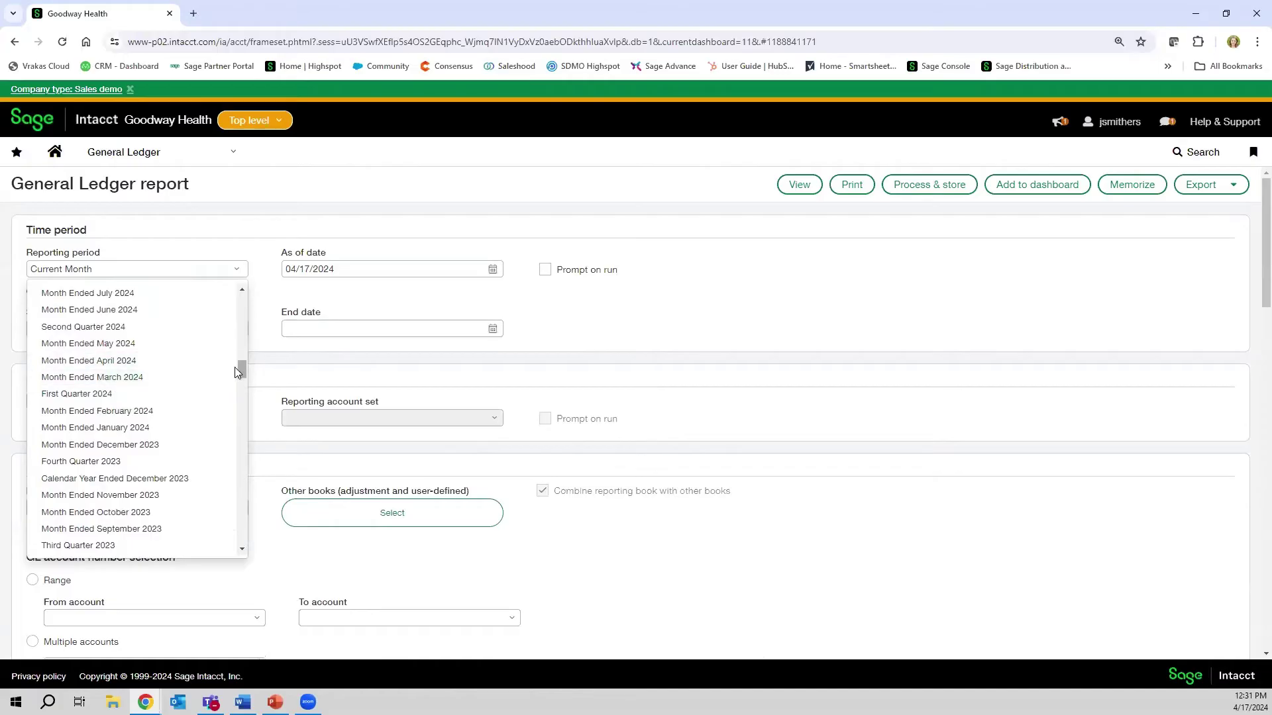
drag(239, 373, 242, 304)
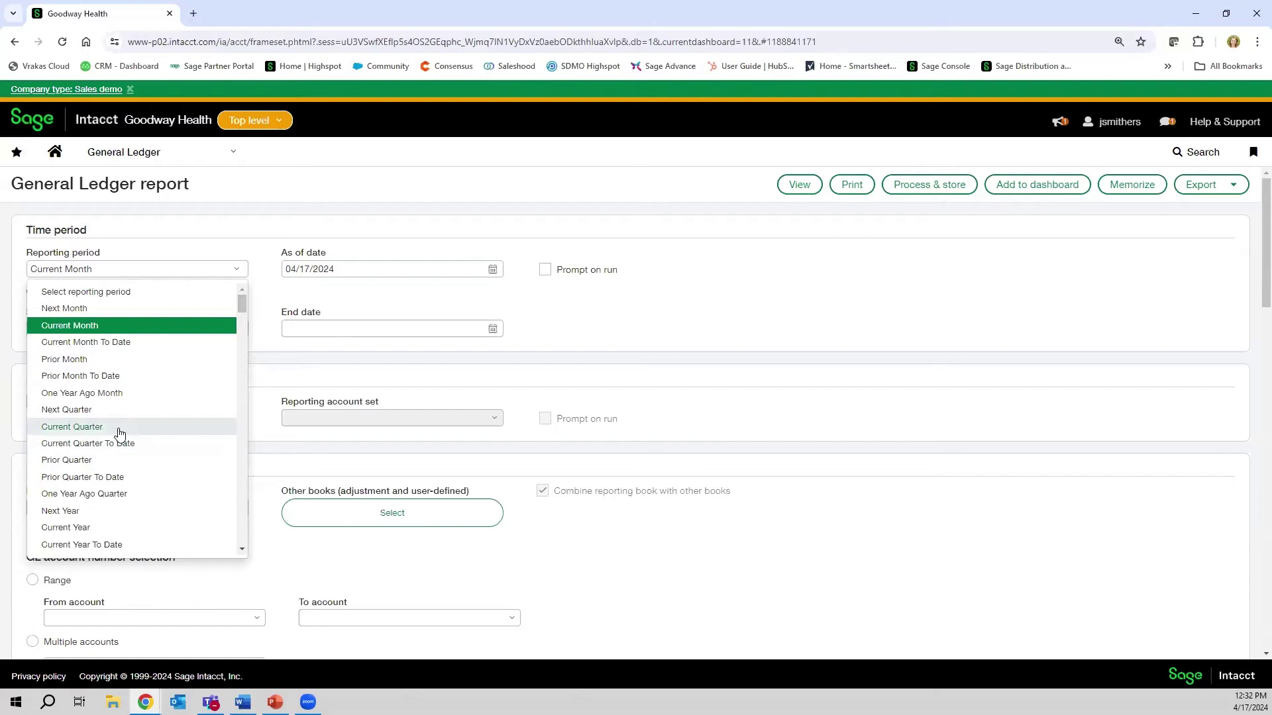
click(279, 299)
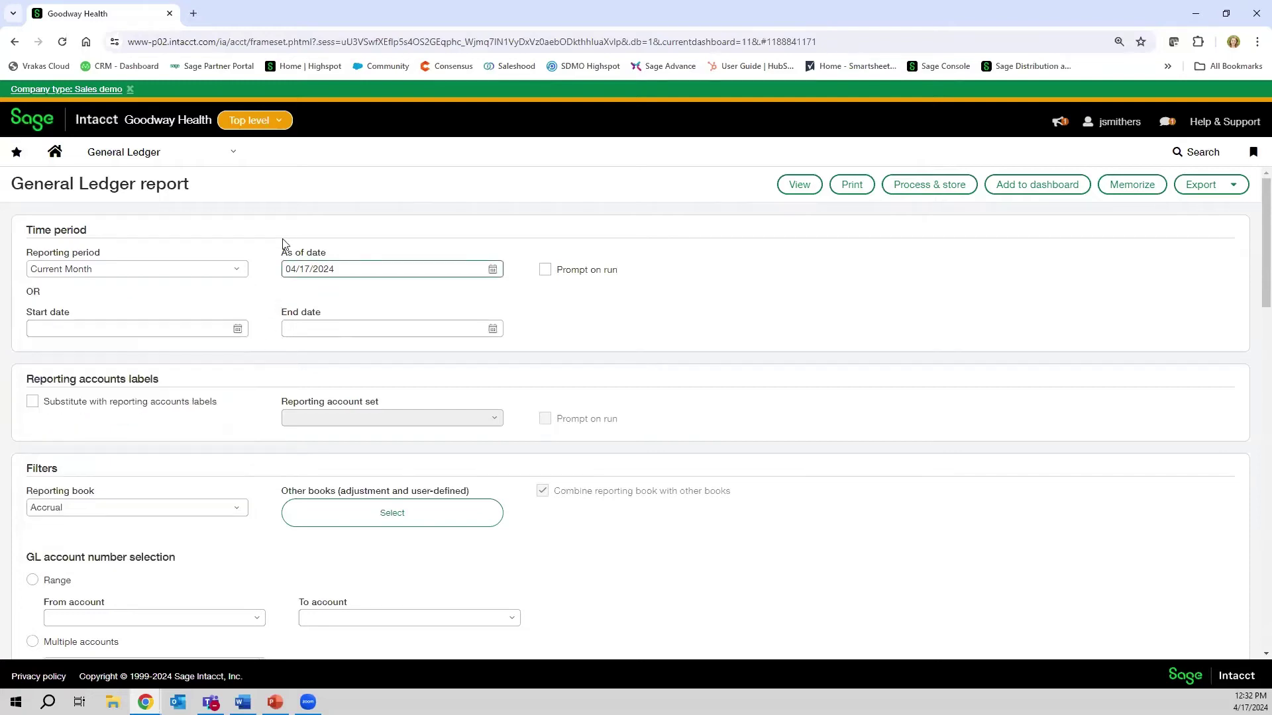
- Set the report dates from 10/01/2018 to 12/31/2018
click(53, 322)
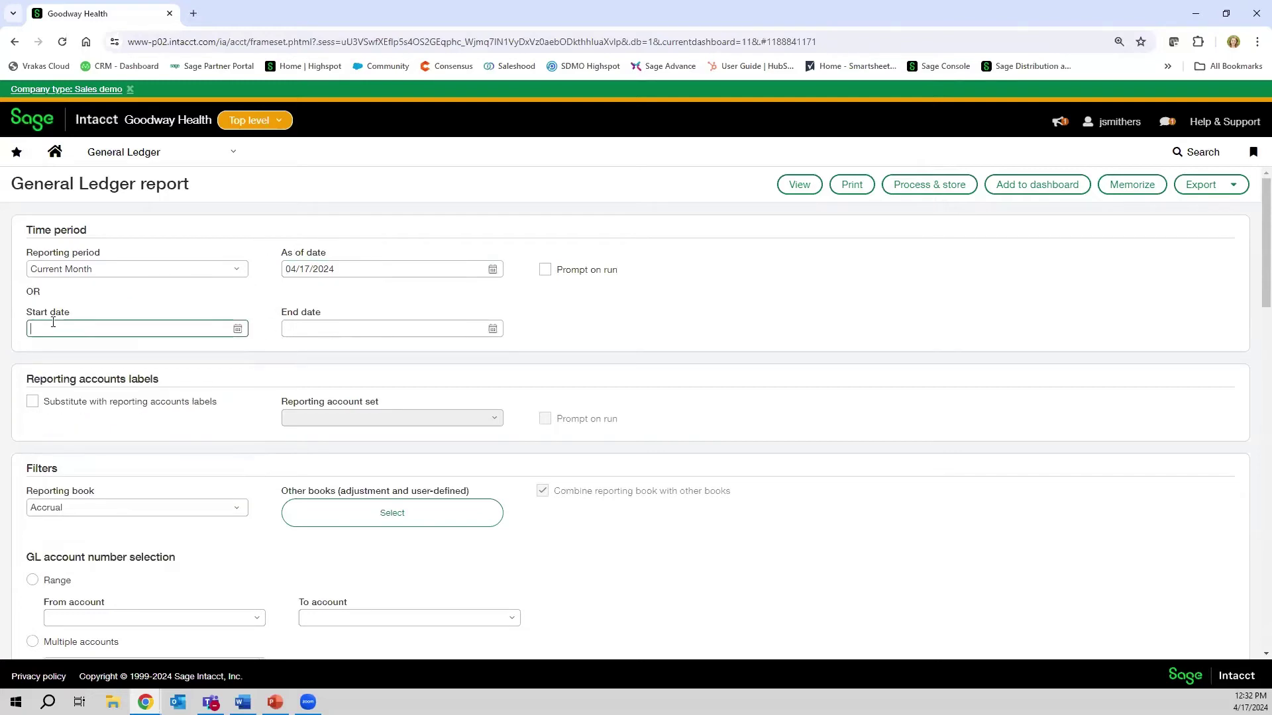
text(10/01/2018)
key(Tab)
text(12/3)
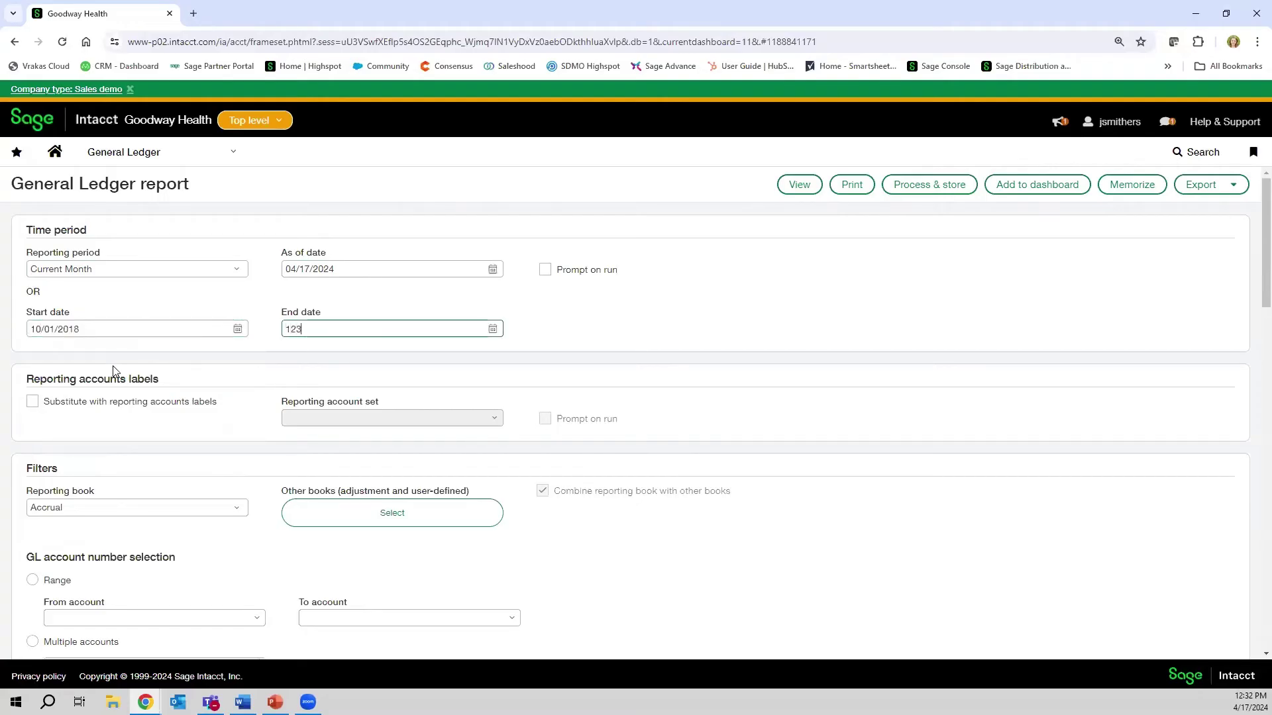
text(1/2018)
key(Tab)
click(82, 329)
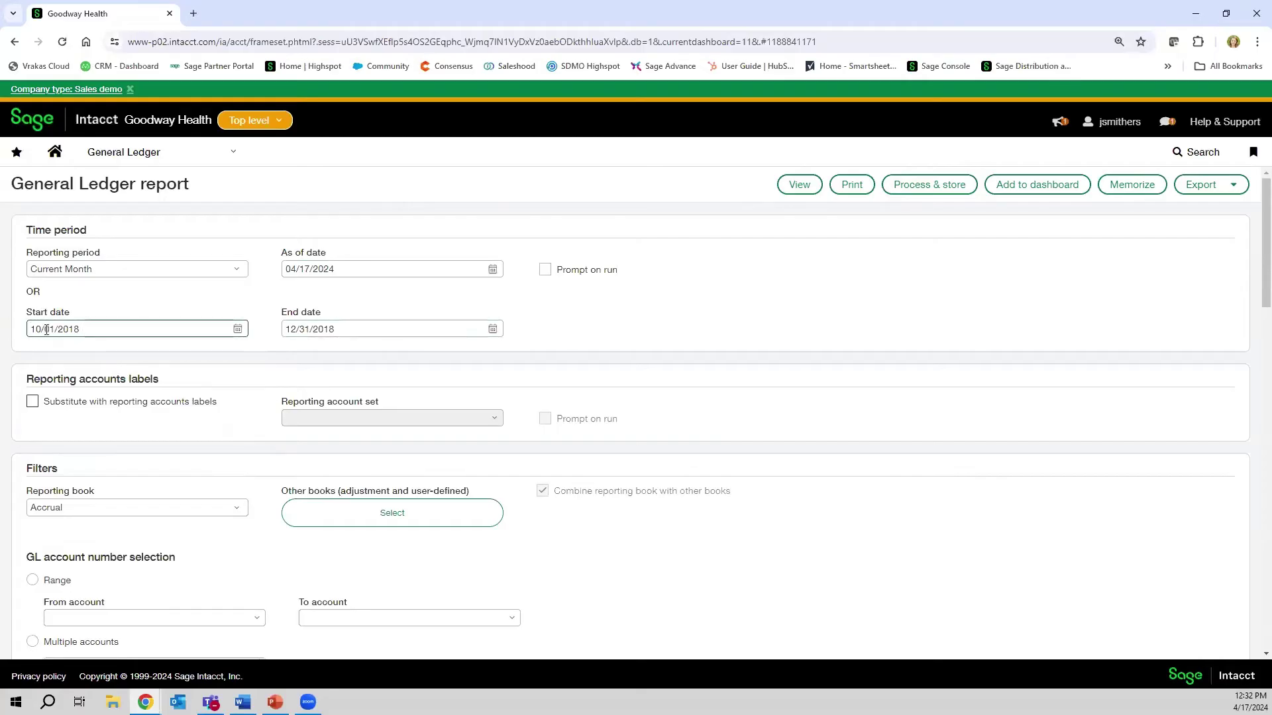
click(347, 334)
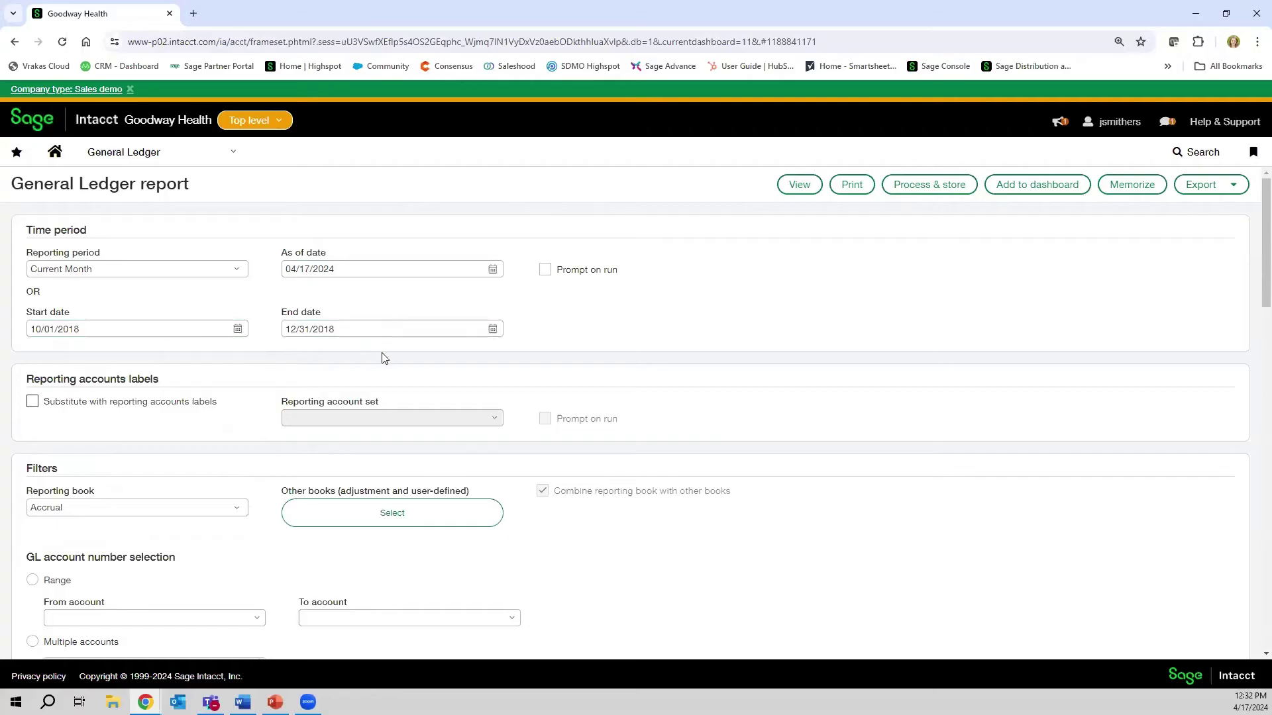
- Set the account group filter to Revenue by searching 're'
scroll(383, 357, down, 3)
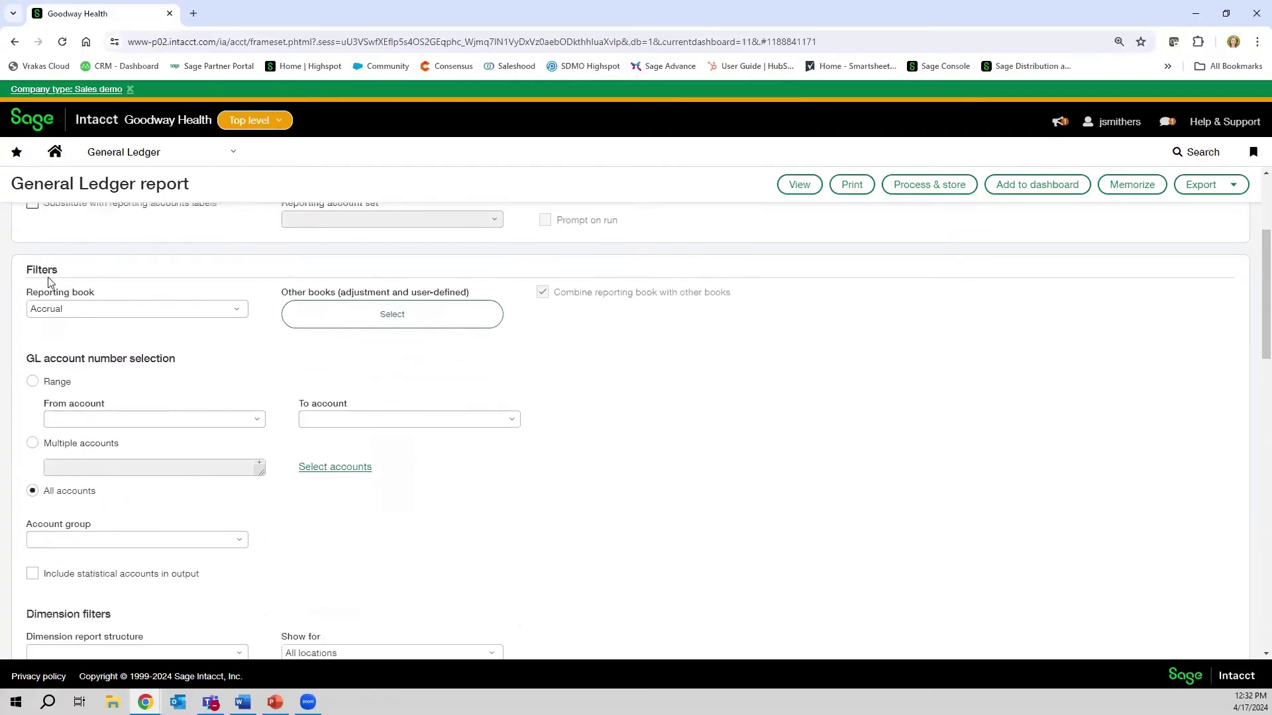
scroll(46, 295, down, 1)
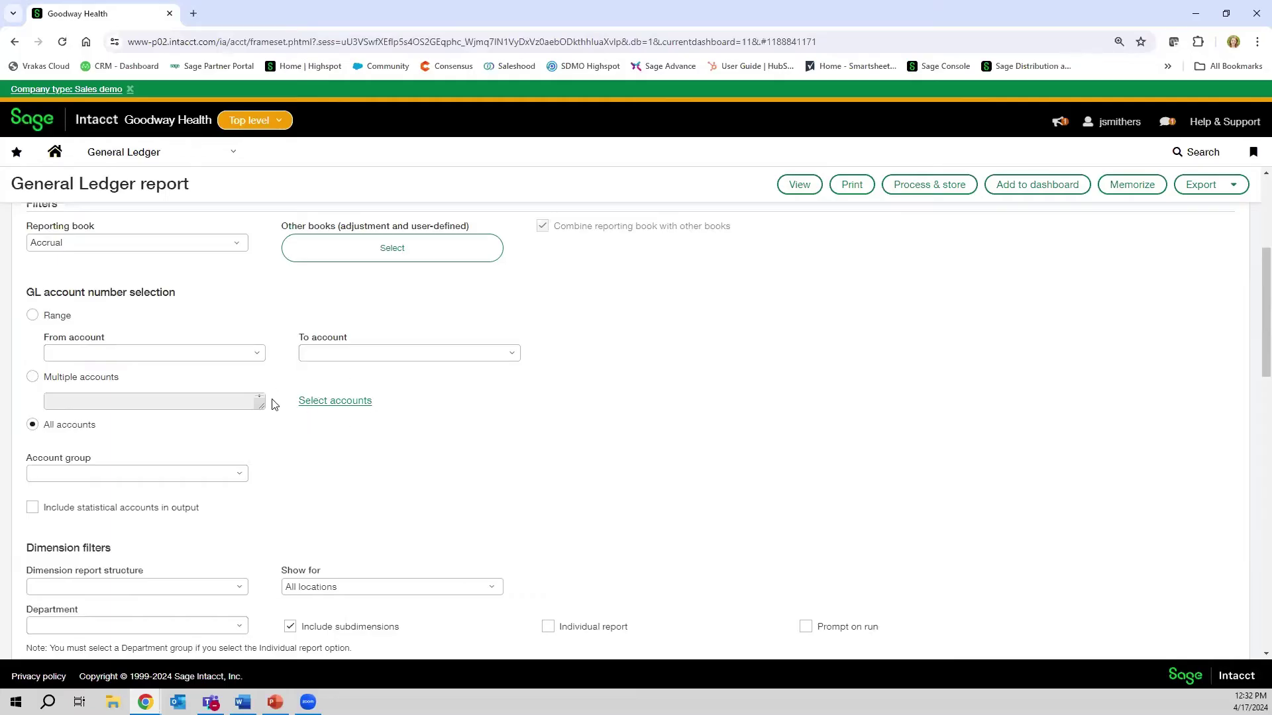
scroll(202, 400, down, 2)
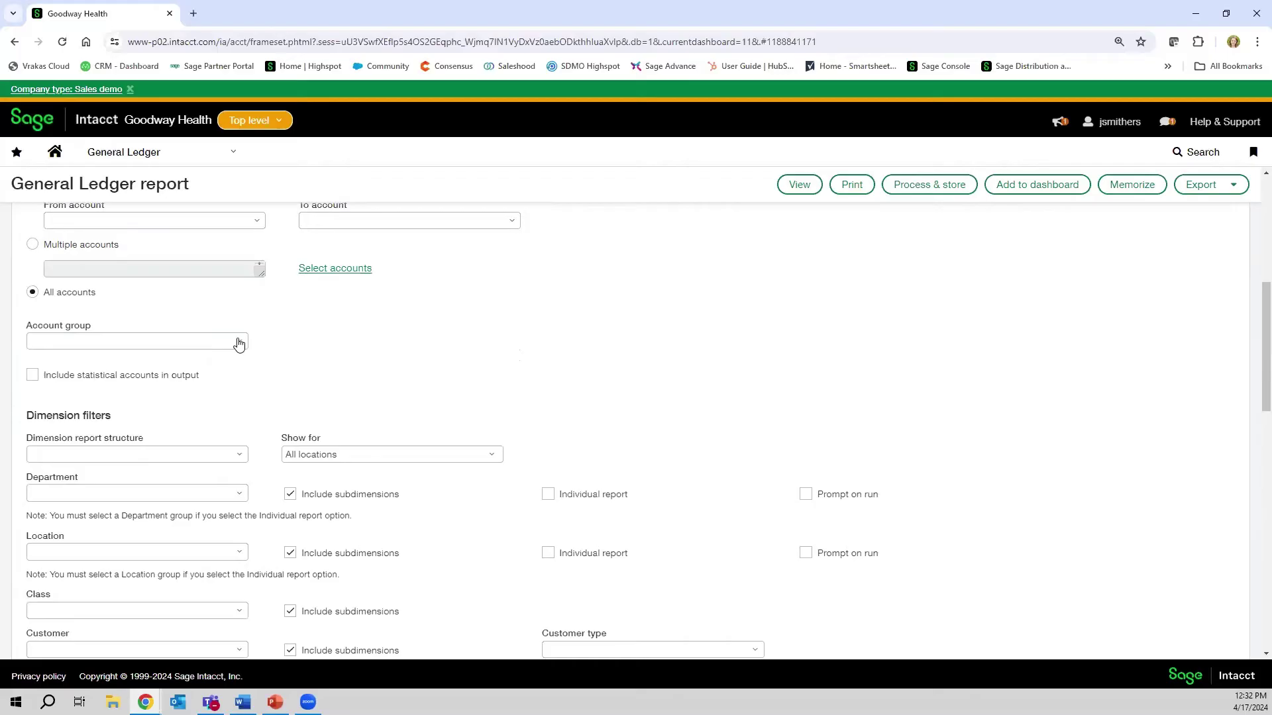
click(239, 342)
text(re)
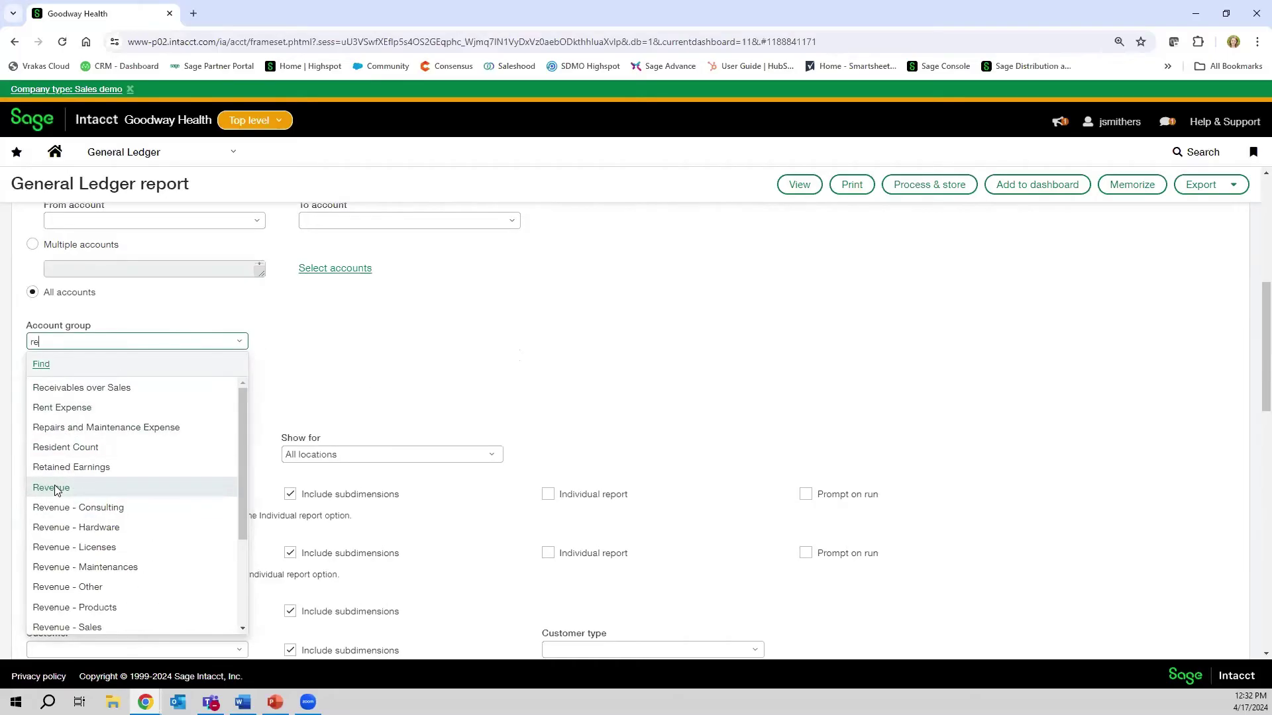
click(56, 490)
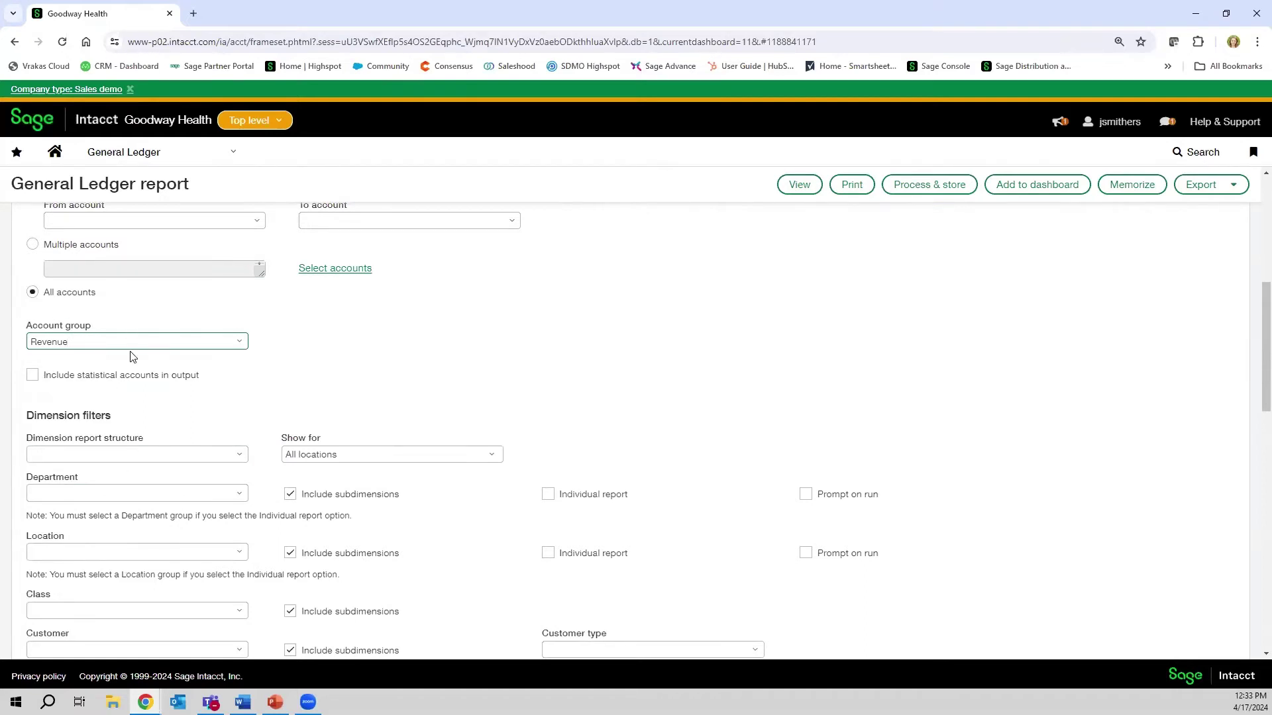
scroll(133, 358, down, 3)
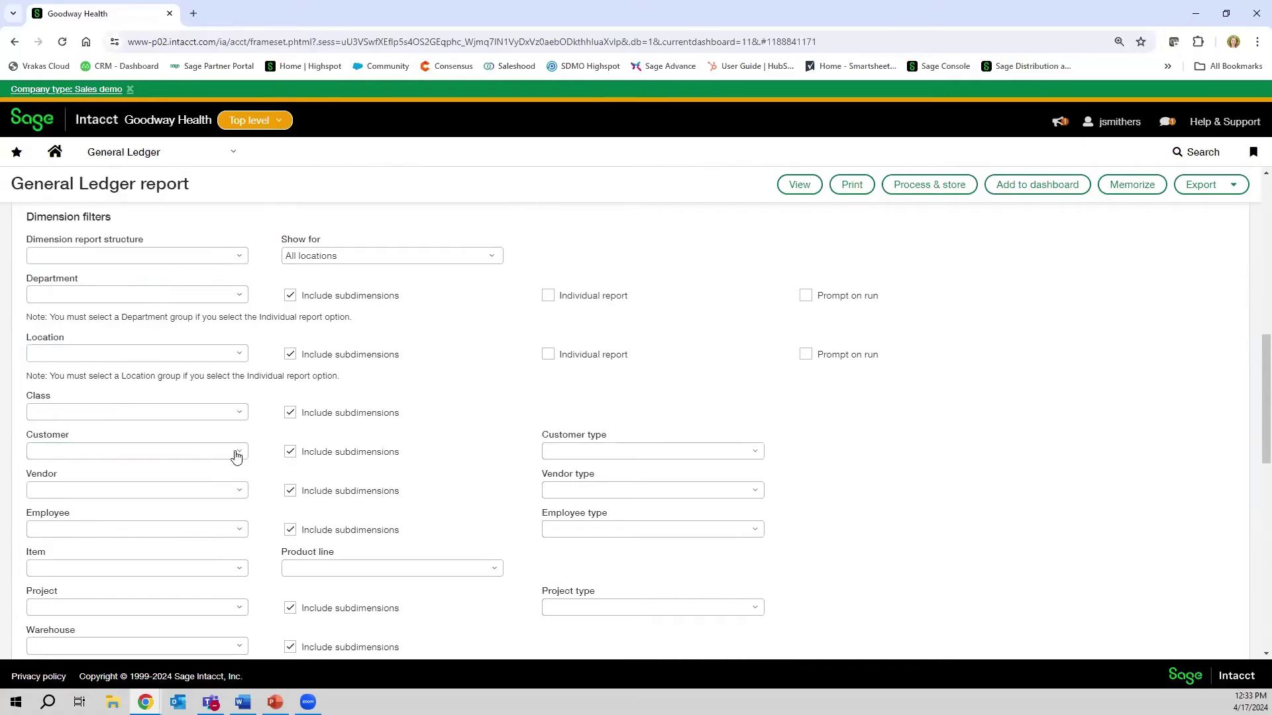
- Filter the report to the single matching customer in the Customer field
click(187, 450)
text(ri)
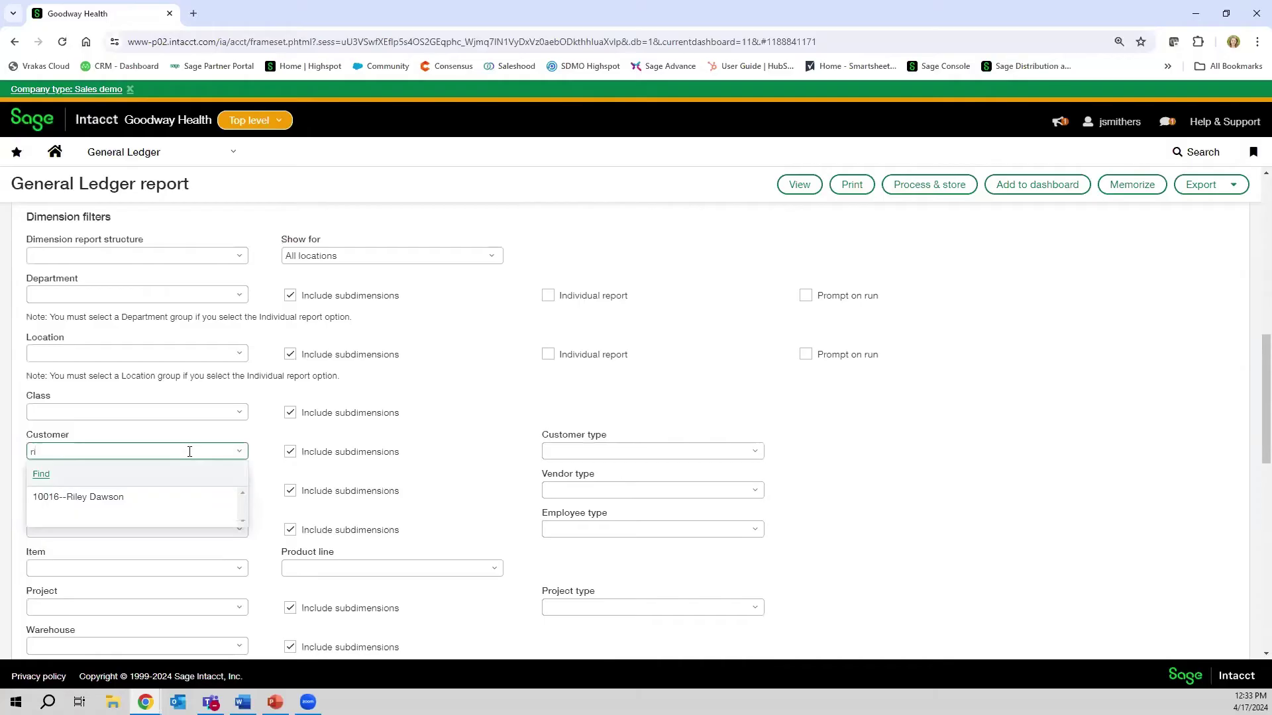
key(BackSpace)
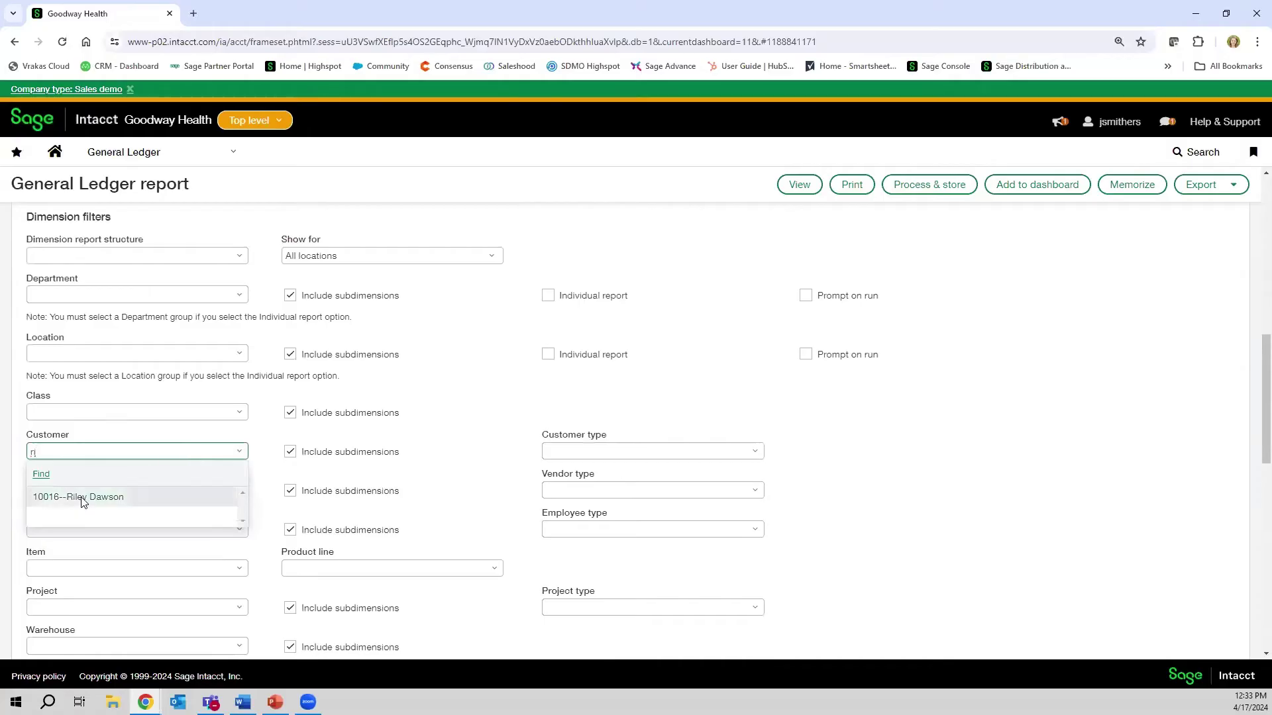
click(108, 498)
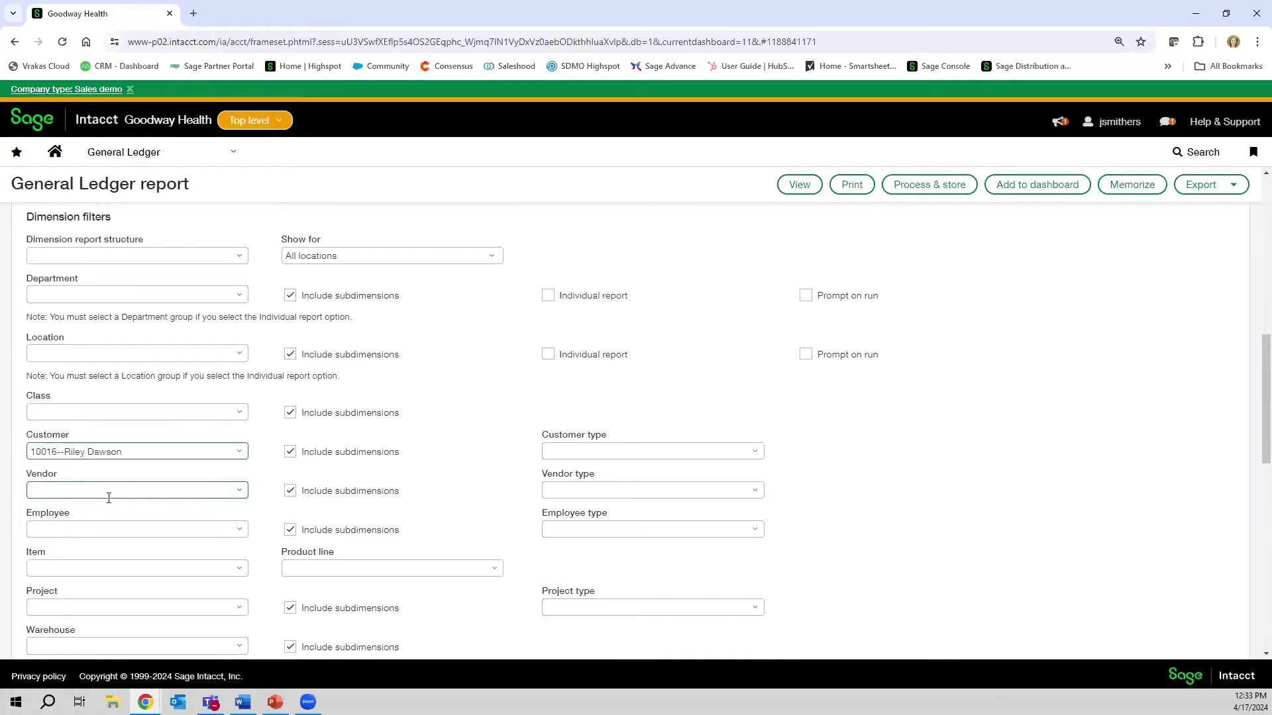
scroll(107, 493, down, 2)
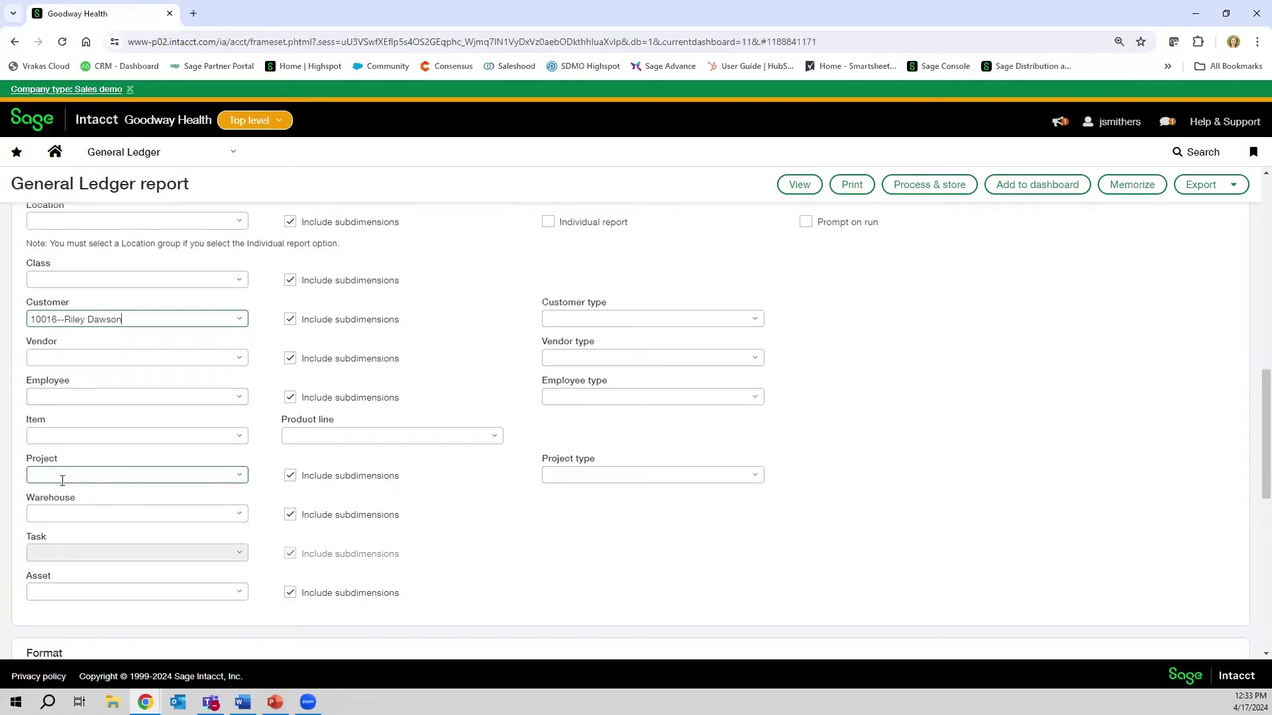
scroll(59, 490, down, 5)
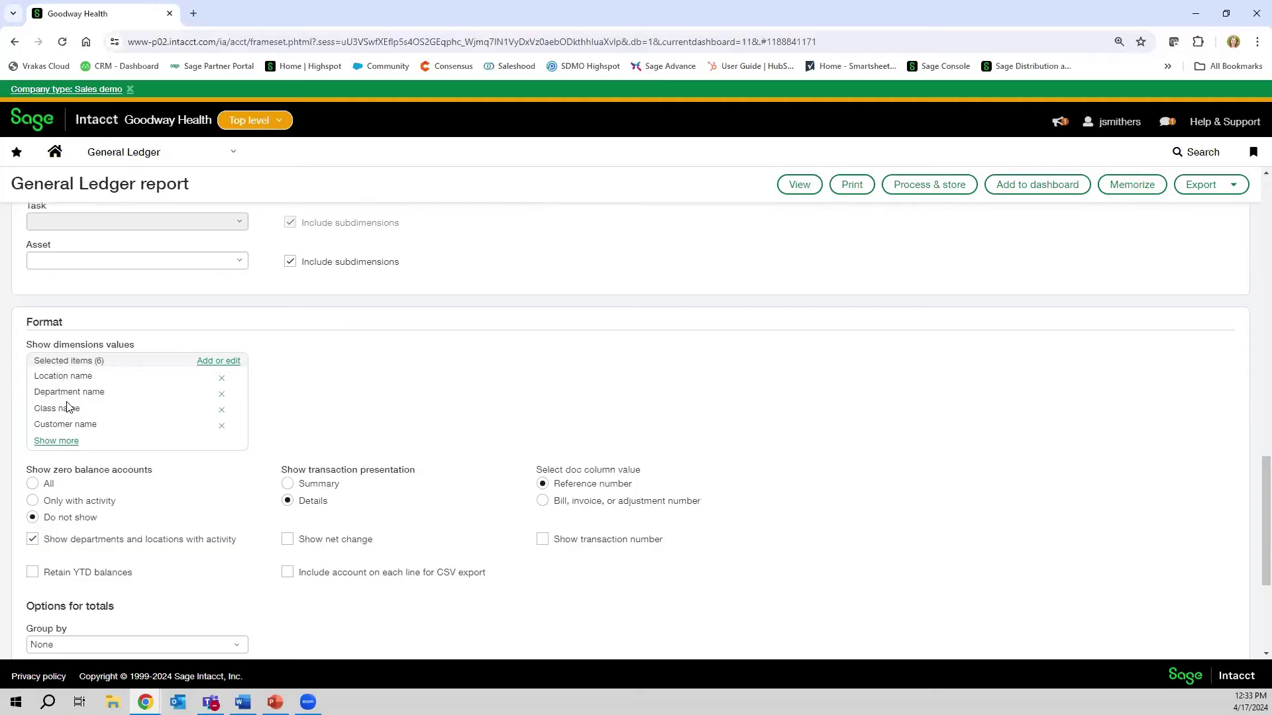
click(57, 441)
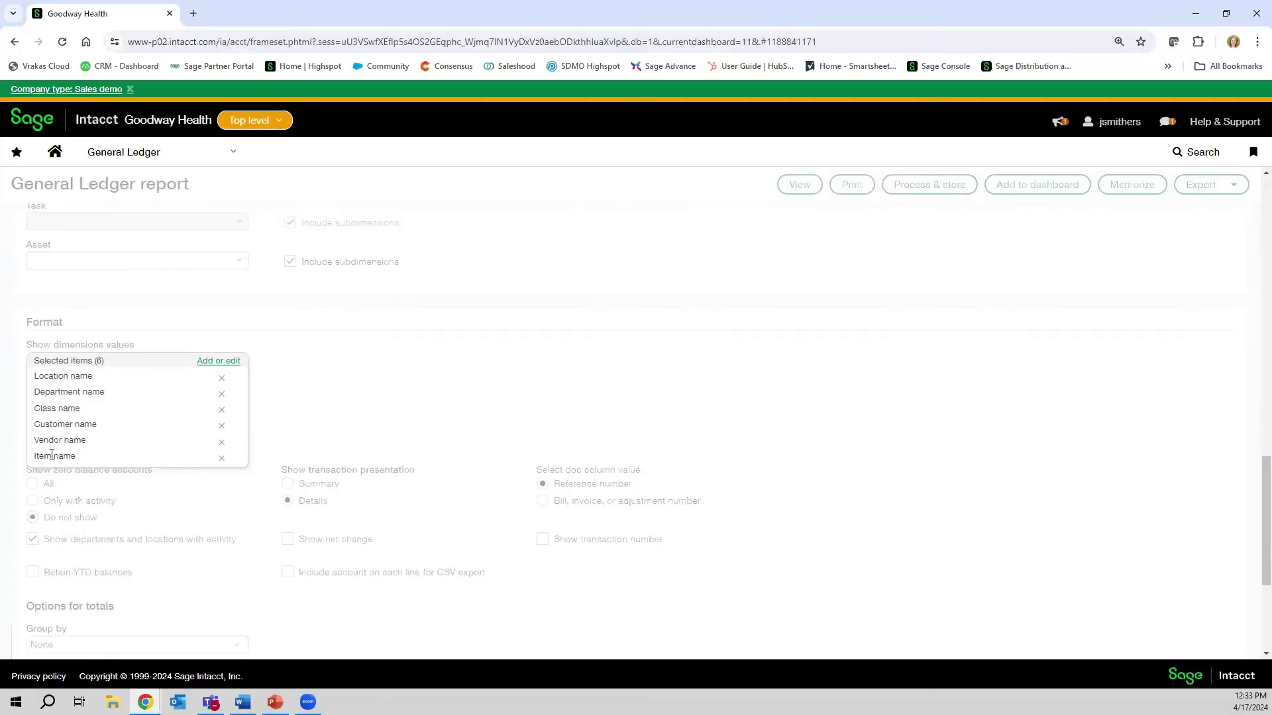
click(235, 362)
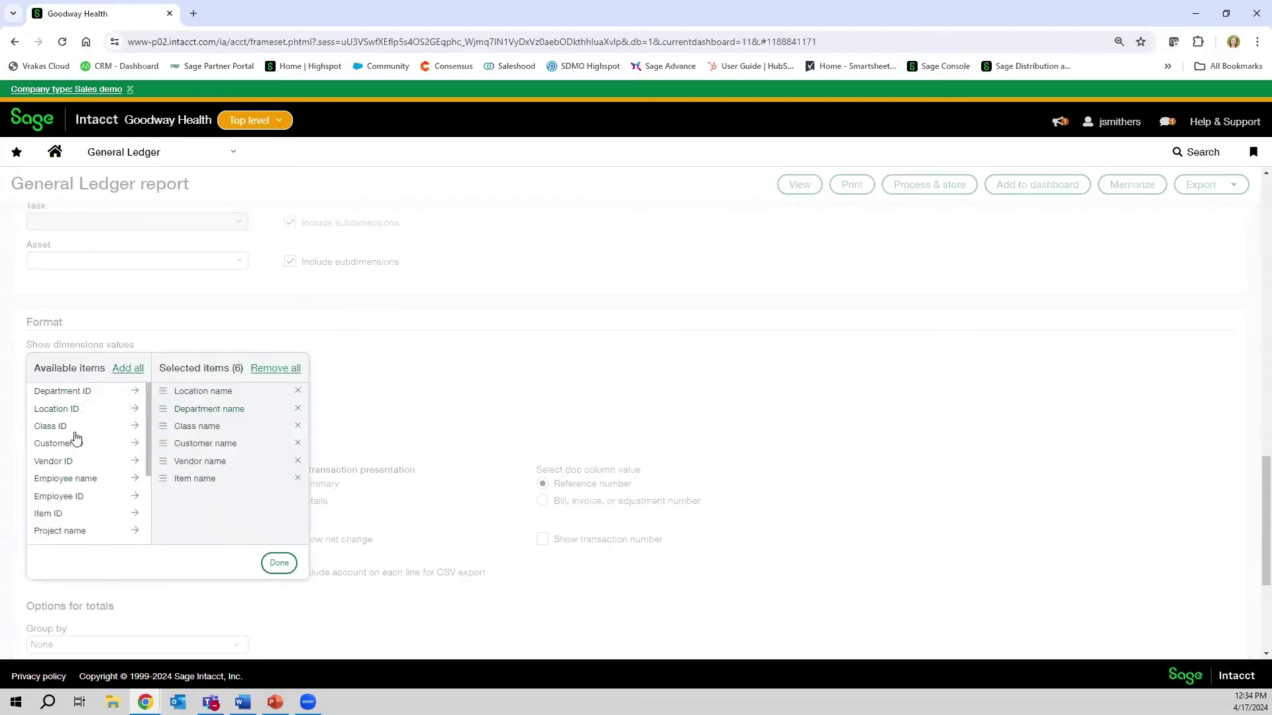
scroll(79, 499, down, 2)
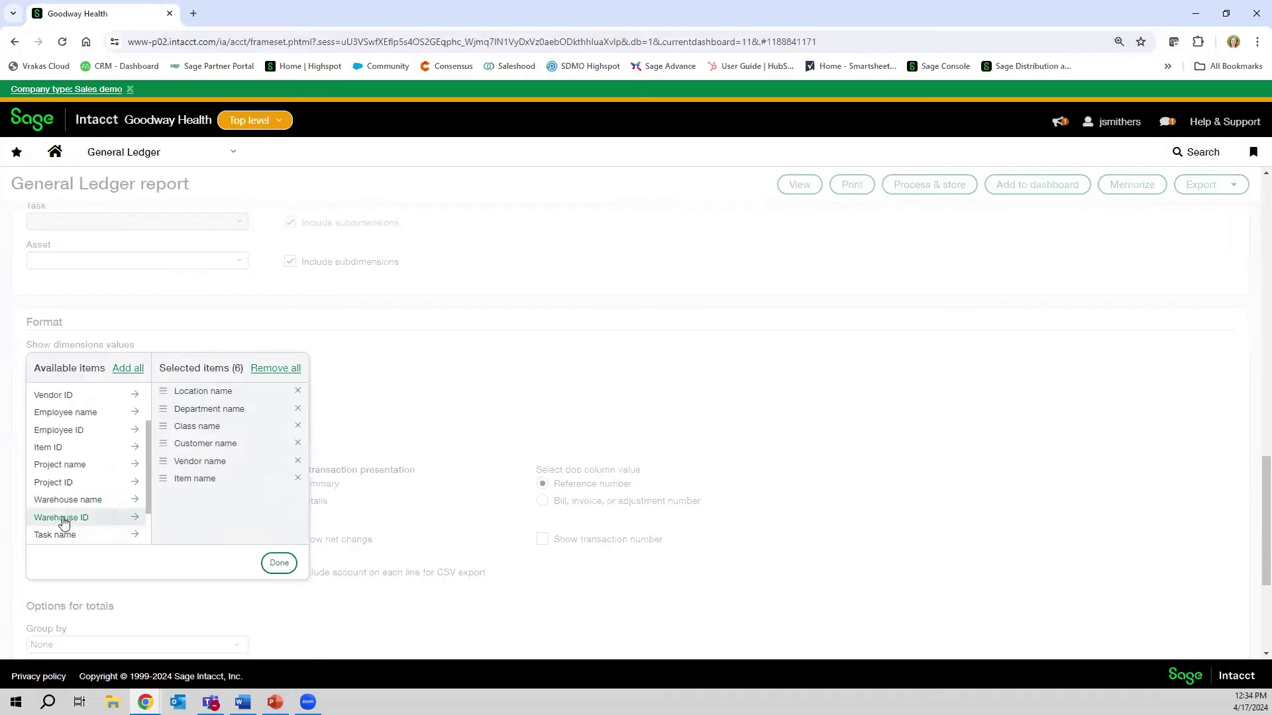
click(78, 520)
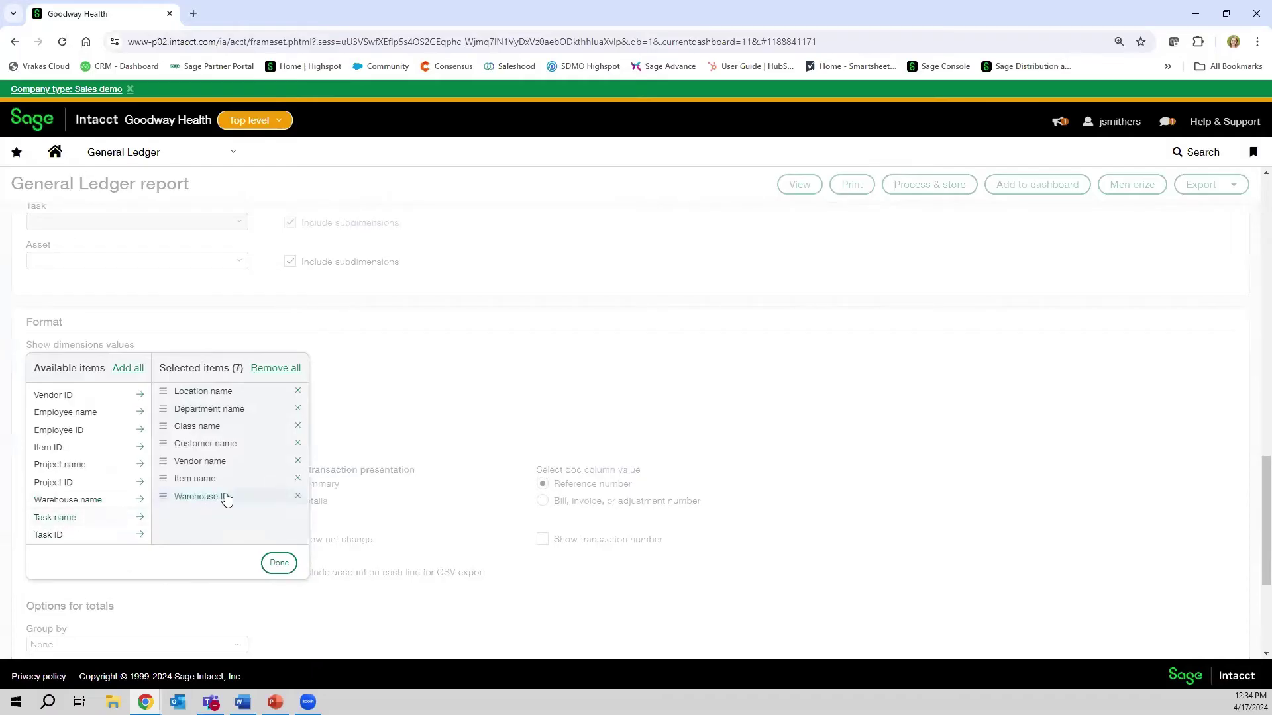
click(297, 498)
scroll(70, 490, down, 1)
scroll(65, 430, up, 1)
scroll(64, 427, up, 5)
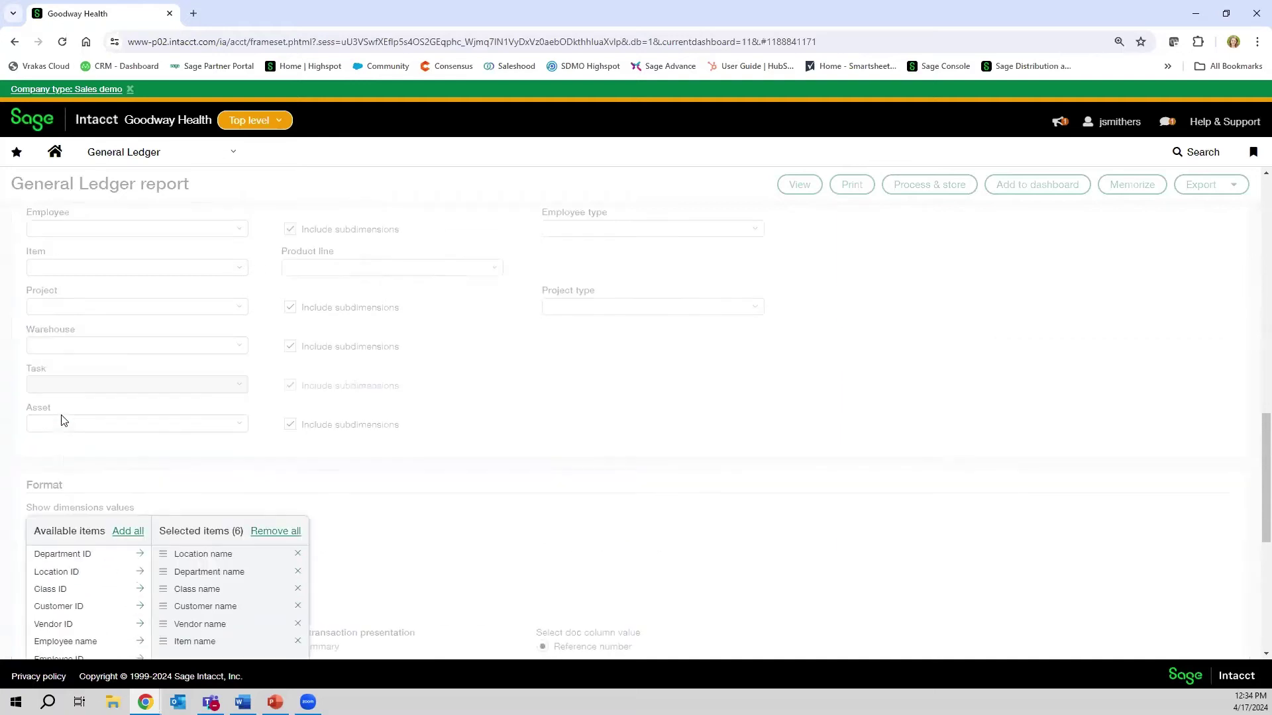
scroll(62, 424, down, 2)
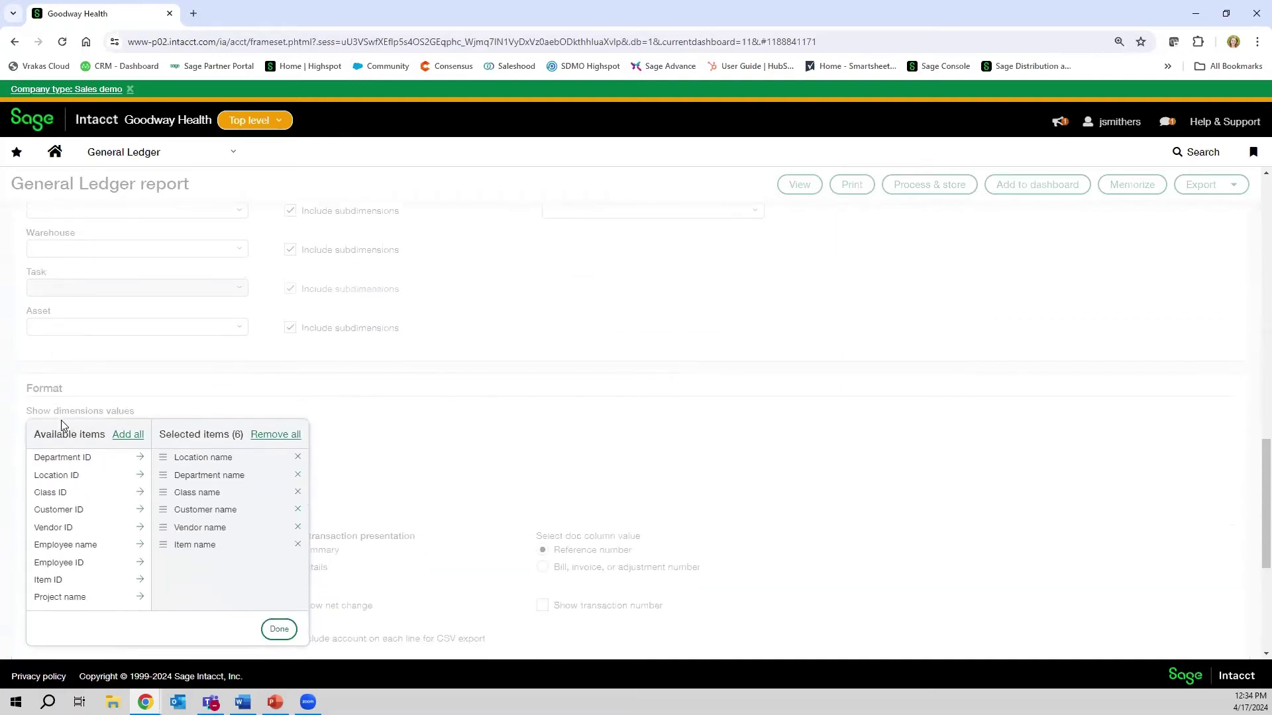
click(279, 629)
scroll(114, 448, down, 2)
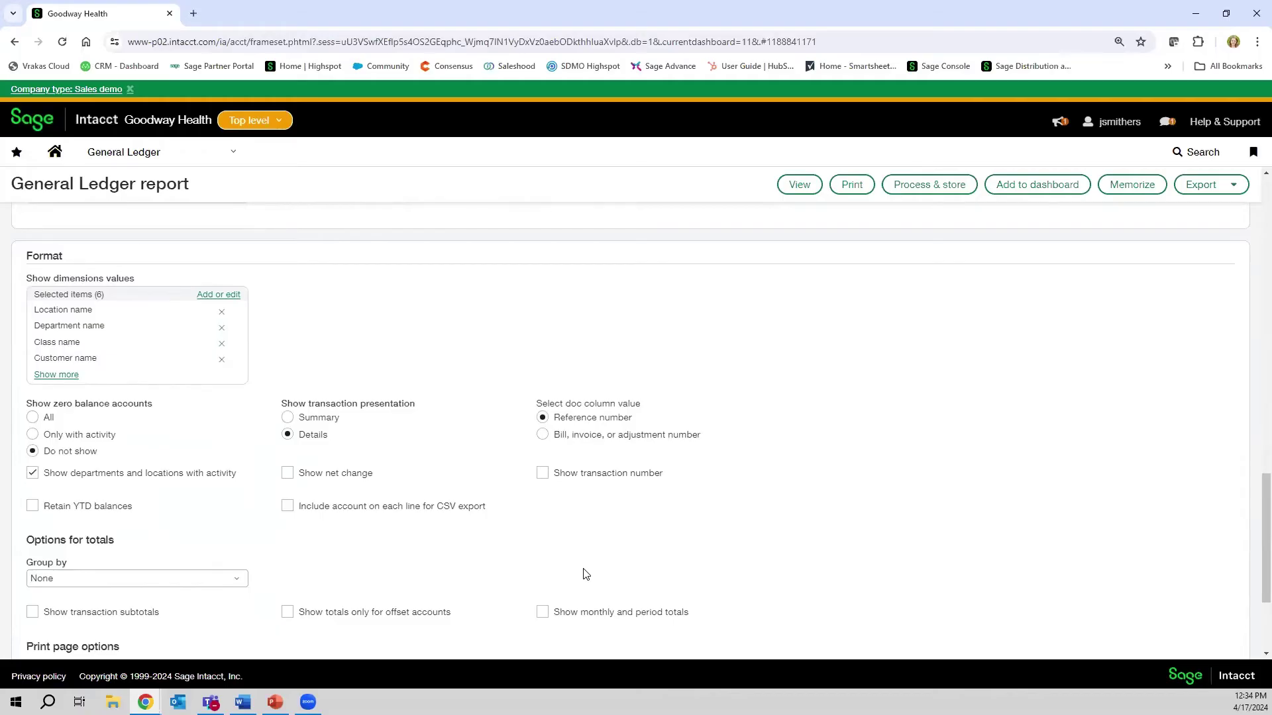
- Run the General Ledger report with View, accepting the multiple-accounts timeout warning
scroll(571, 550, up, 7)
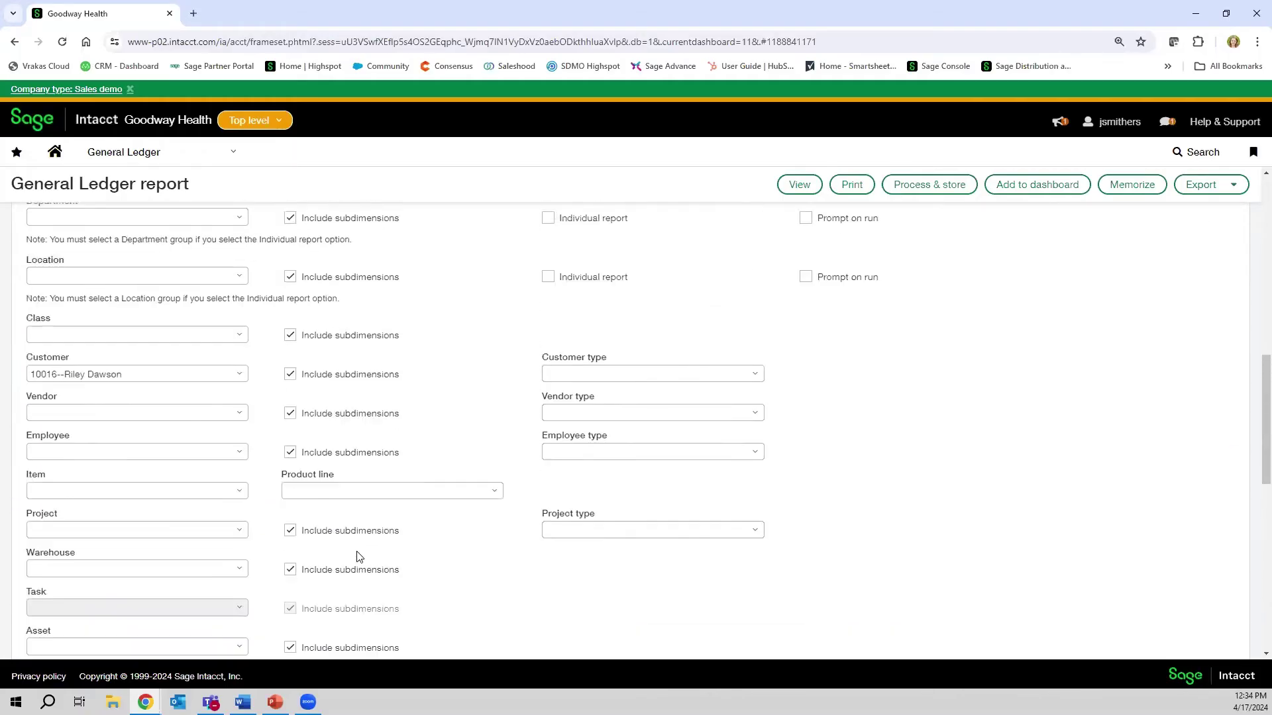
scroll(359, 555, up, 3)
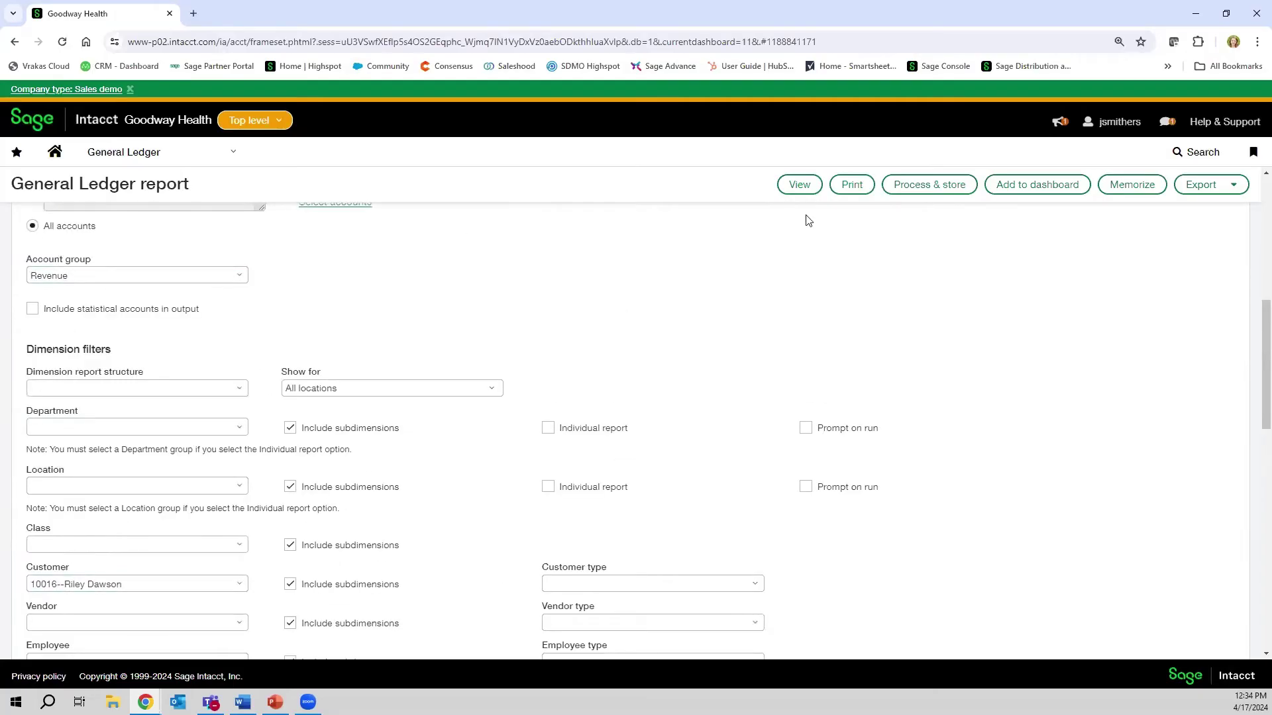
click(799, 186)
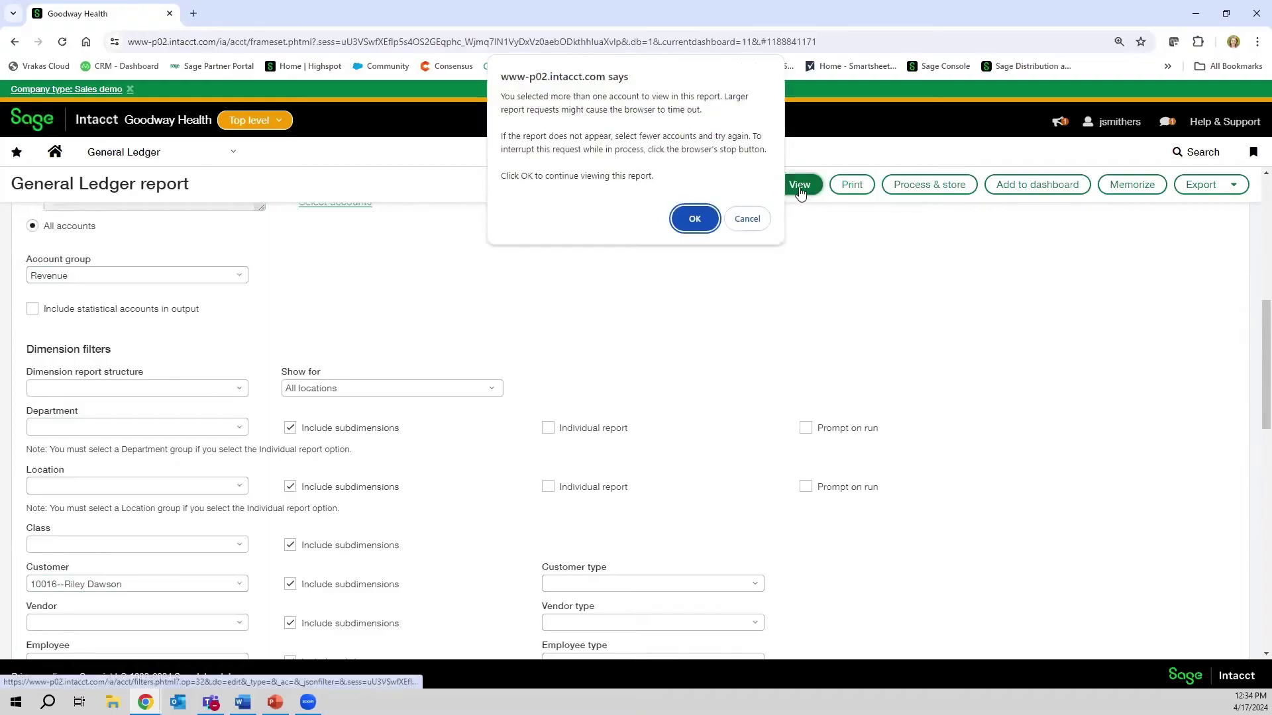
click(695, 219)
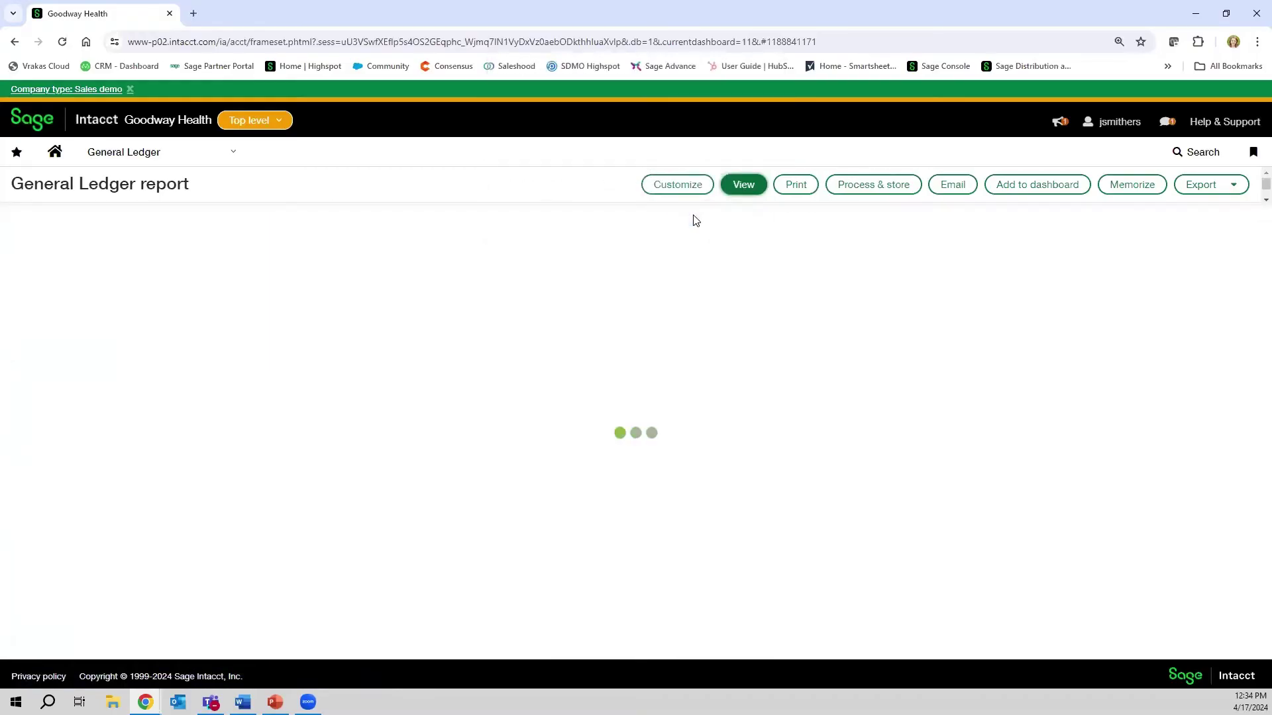
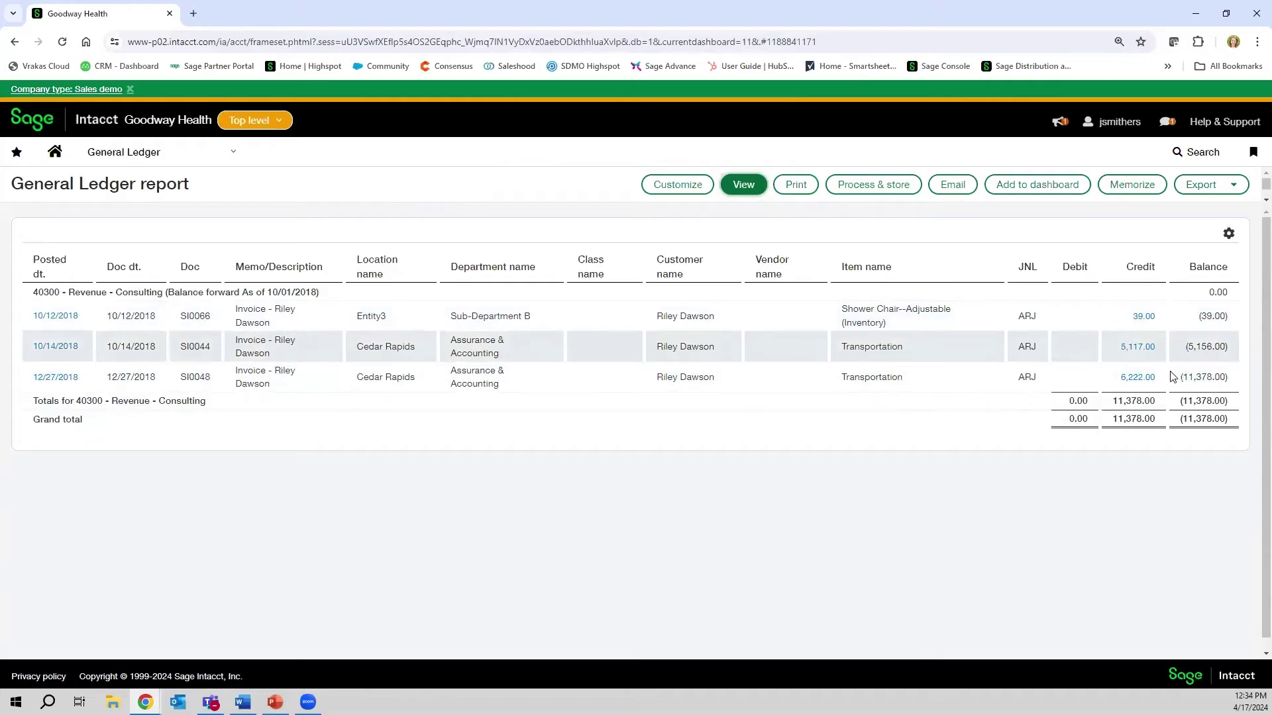
- Drill into invoice SI0066 behind the 39.00 credit, review it, and close it
click(1148, 318)
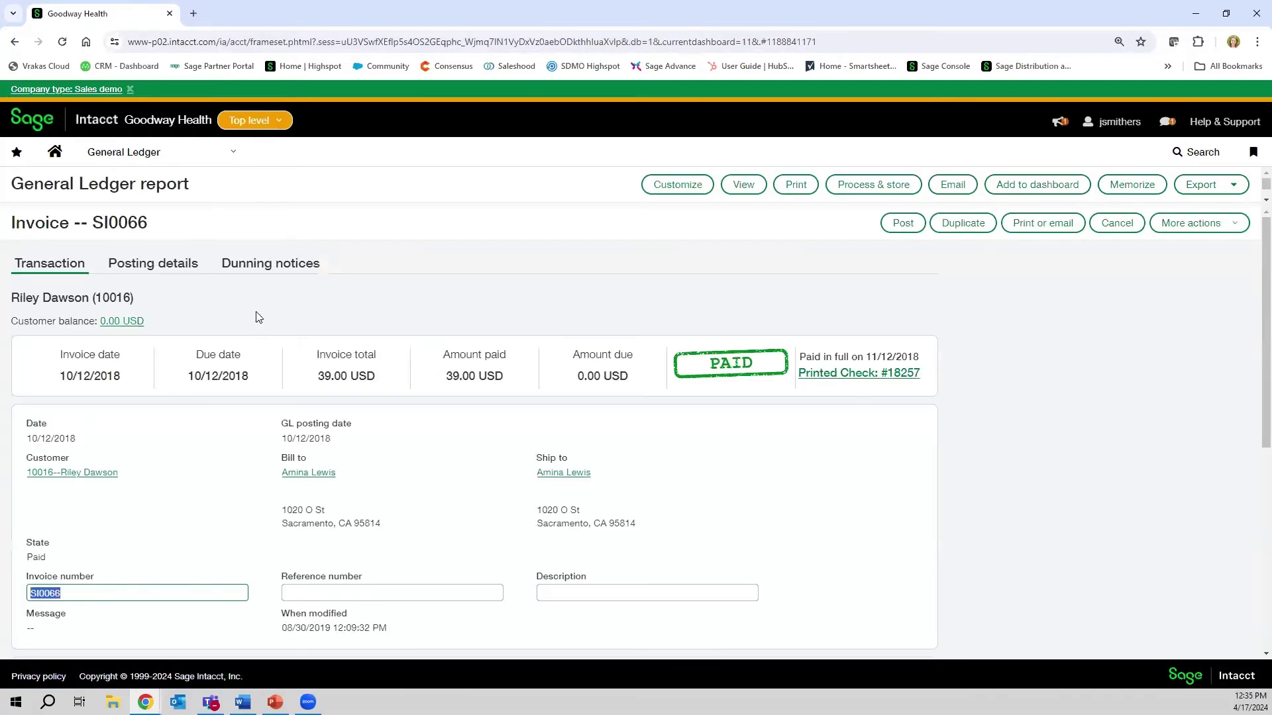
scroll(565, 443, down, 4)
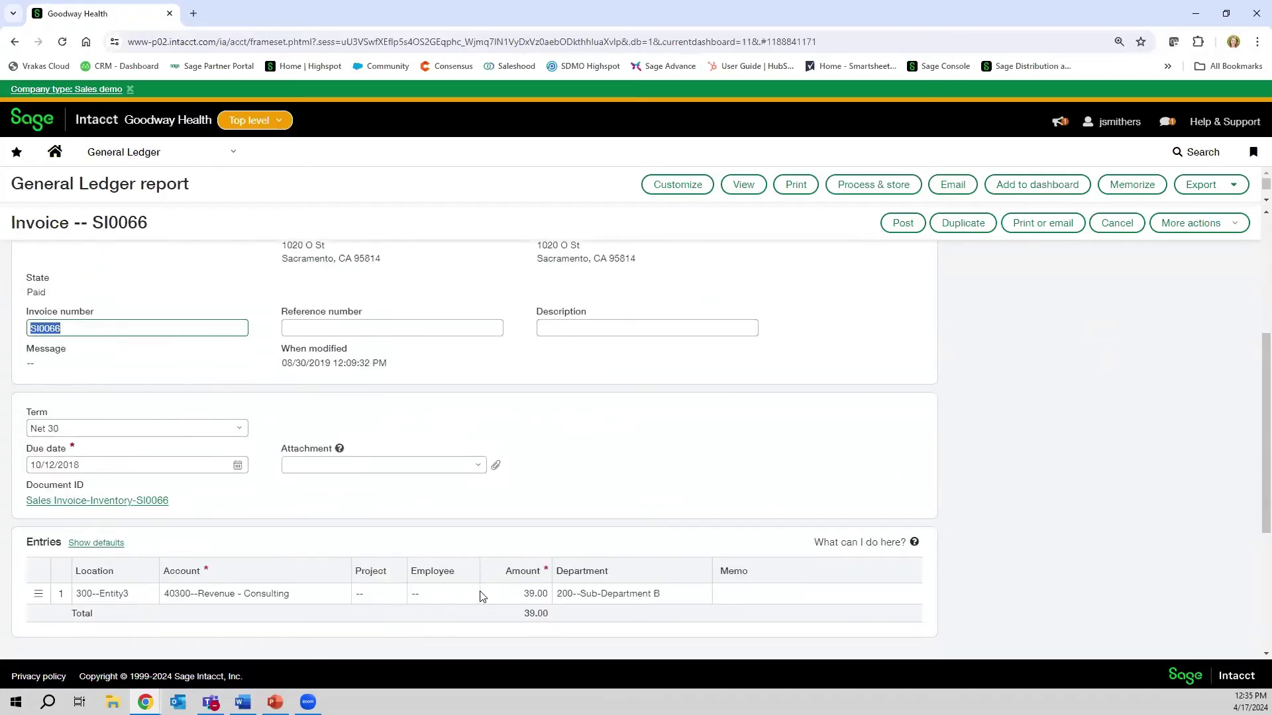
scroll(491, 590, up, 4)
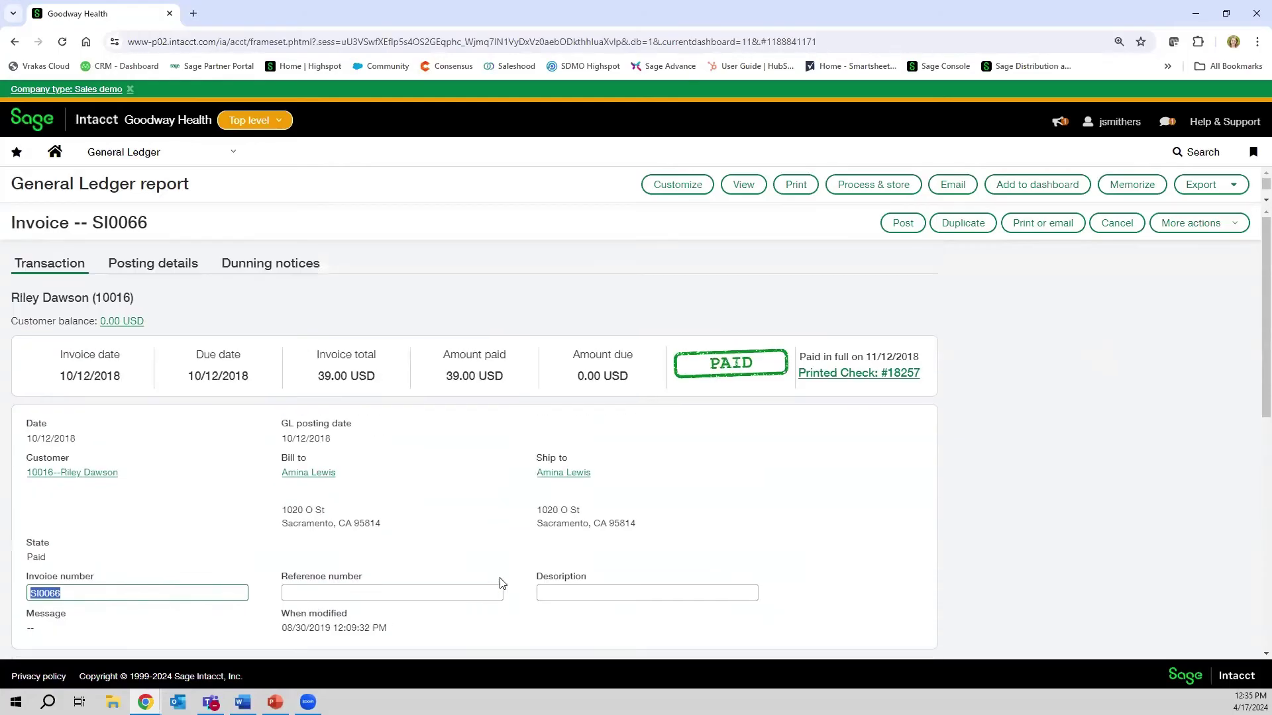
click(1119, 225)
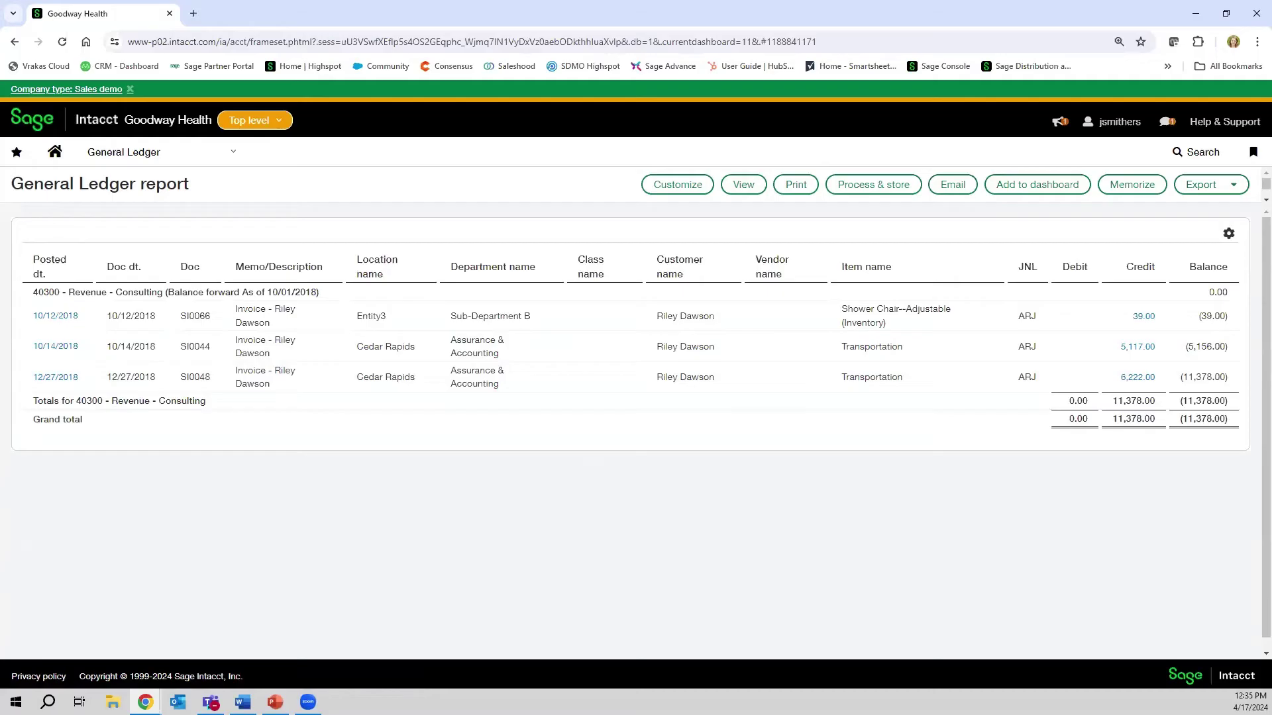
- Open the General Ledger report's Customize filter settings from the report view
click(674, 188)
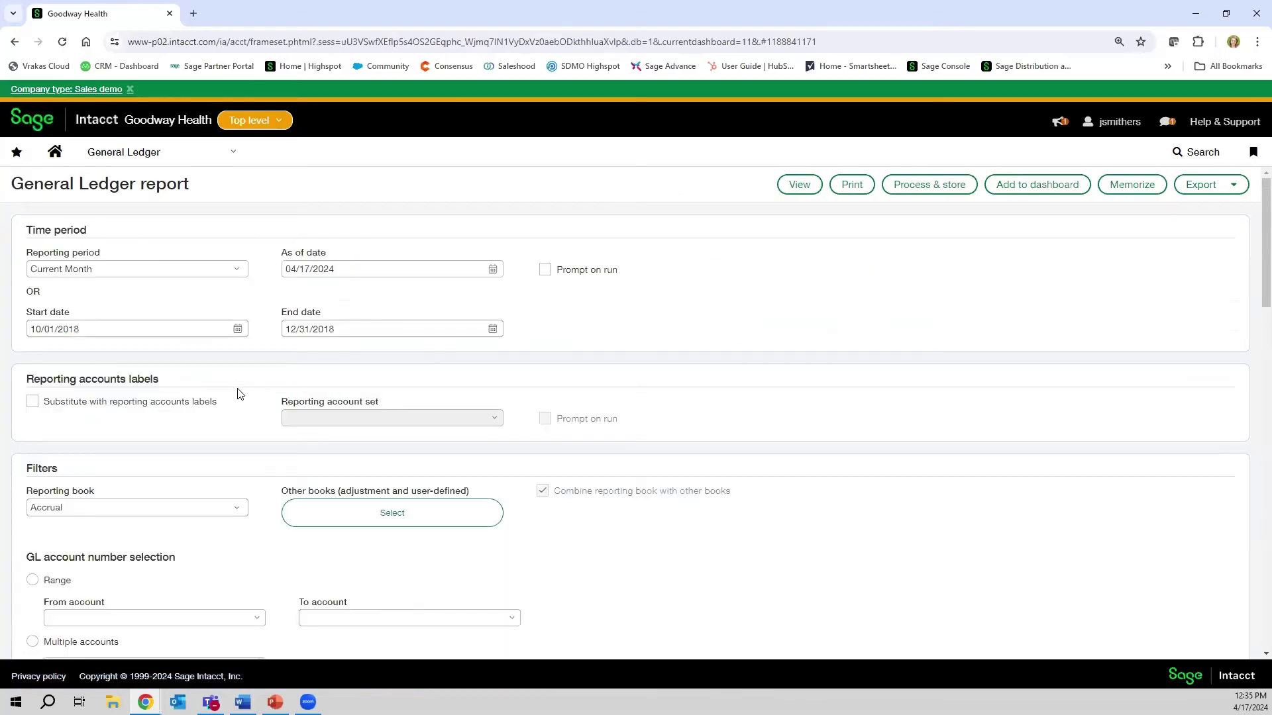
- Clear the Revenue account group so no account group is applied
scroll(120, 476, down, 3)
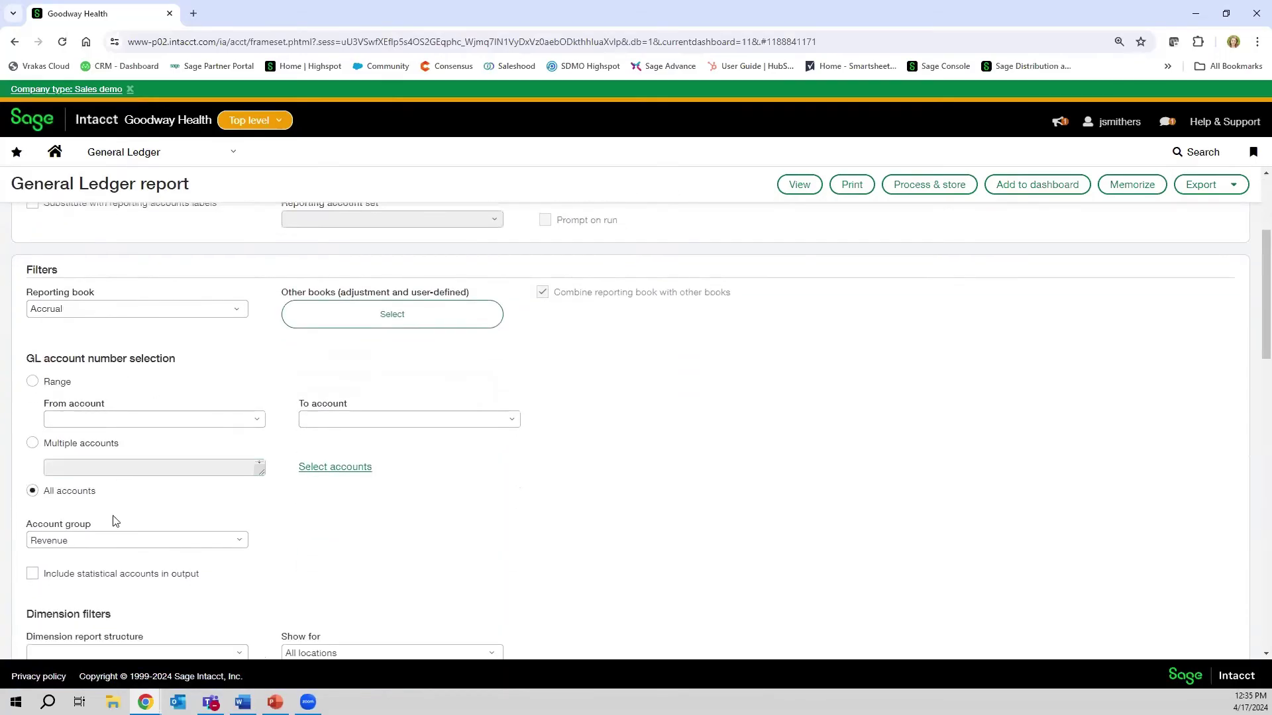
click(233, 547)
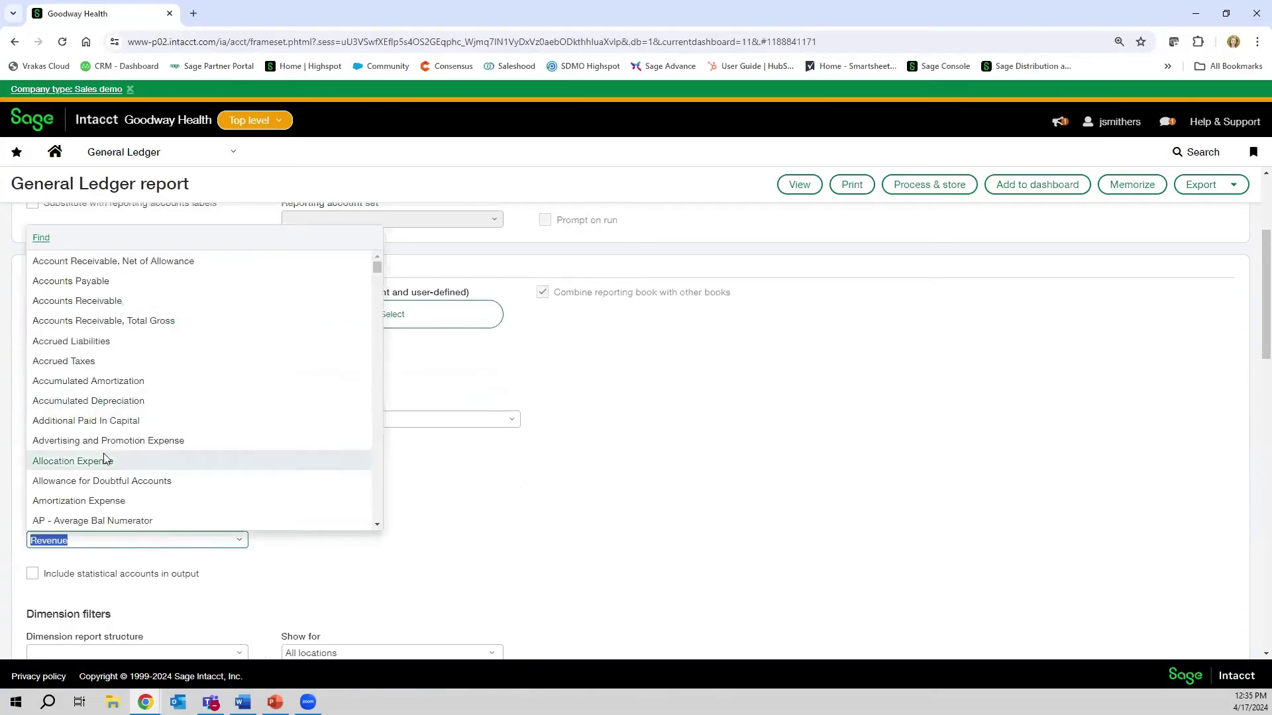
key(BackSpace)
click(147, 552)
scroll(147, 550, down, 3)
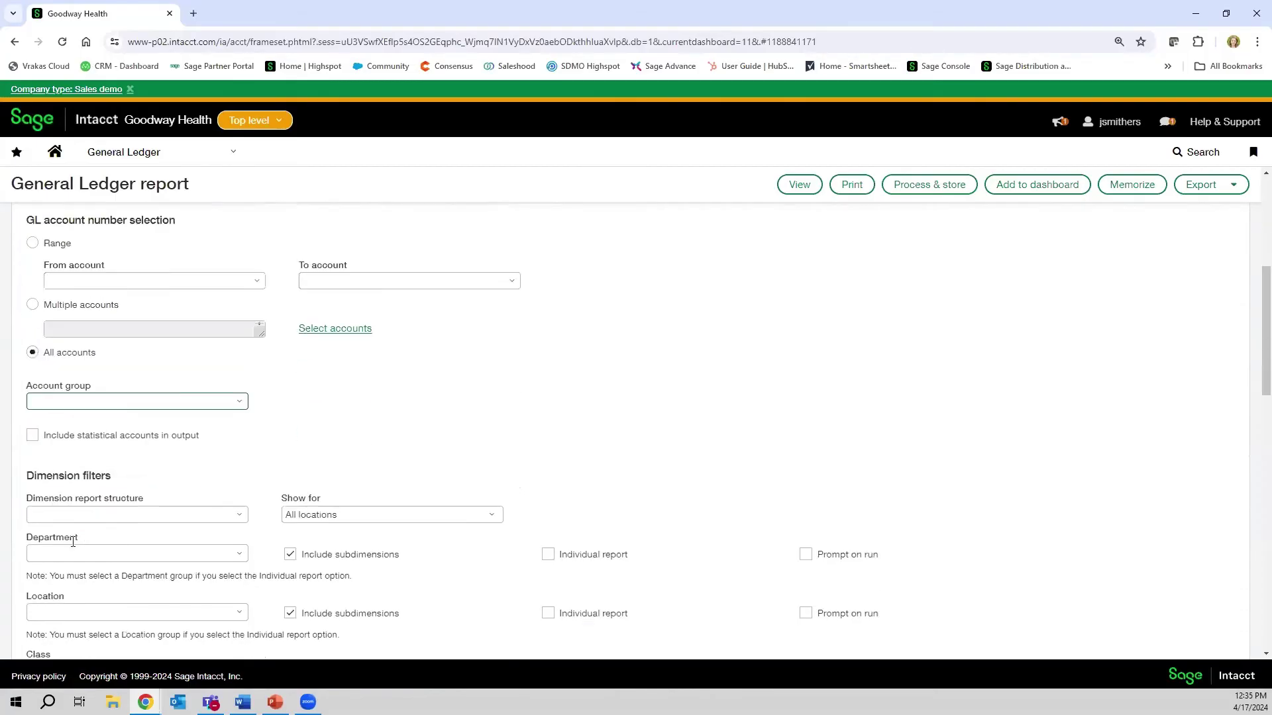
scroll(125, 488, down, 3)
click(148, 446)
scroll(196, 446, up, 5)
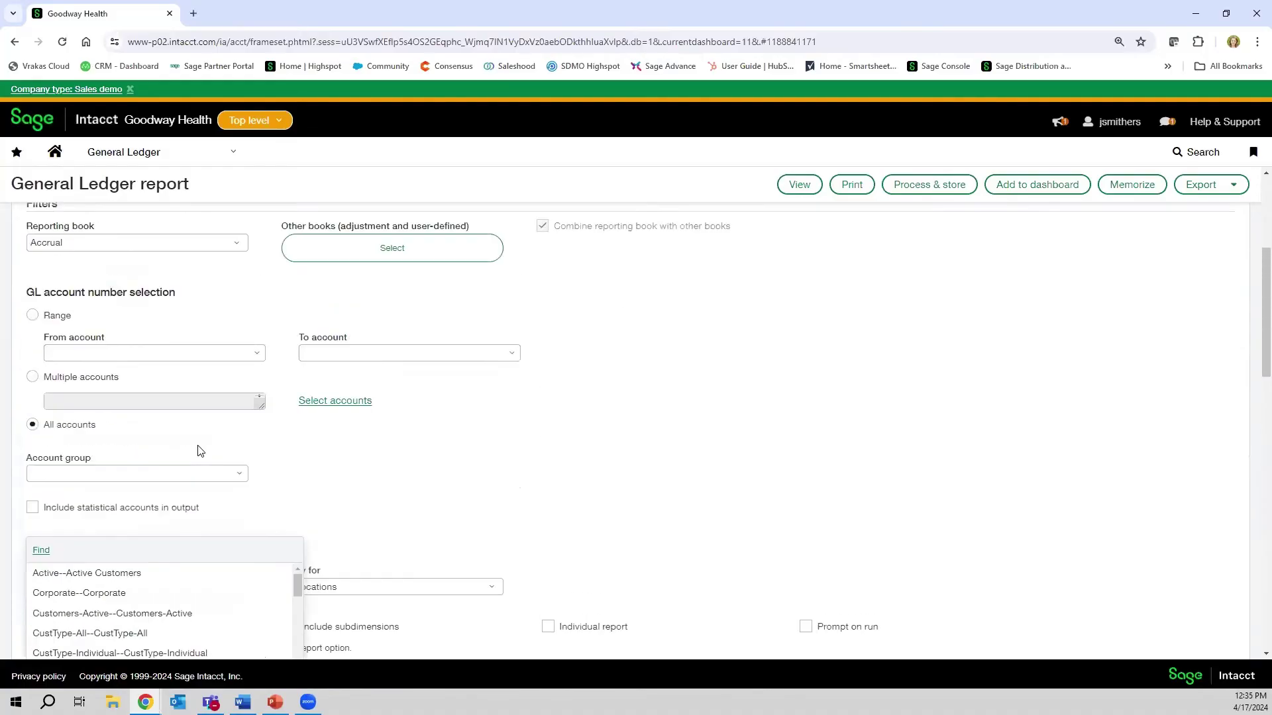
scroll(307, 487, up, 3)
scroll(193, 448, down, 1)
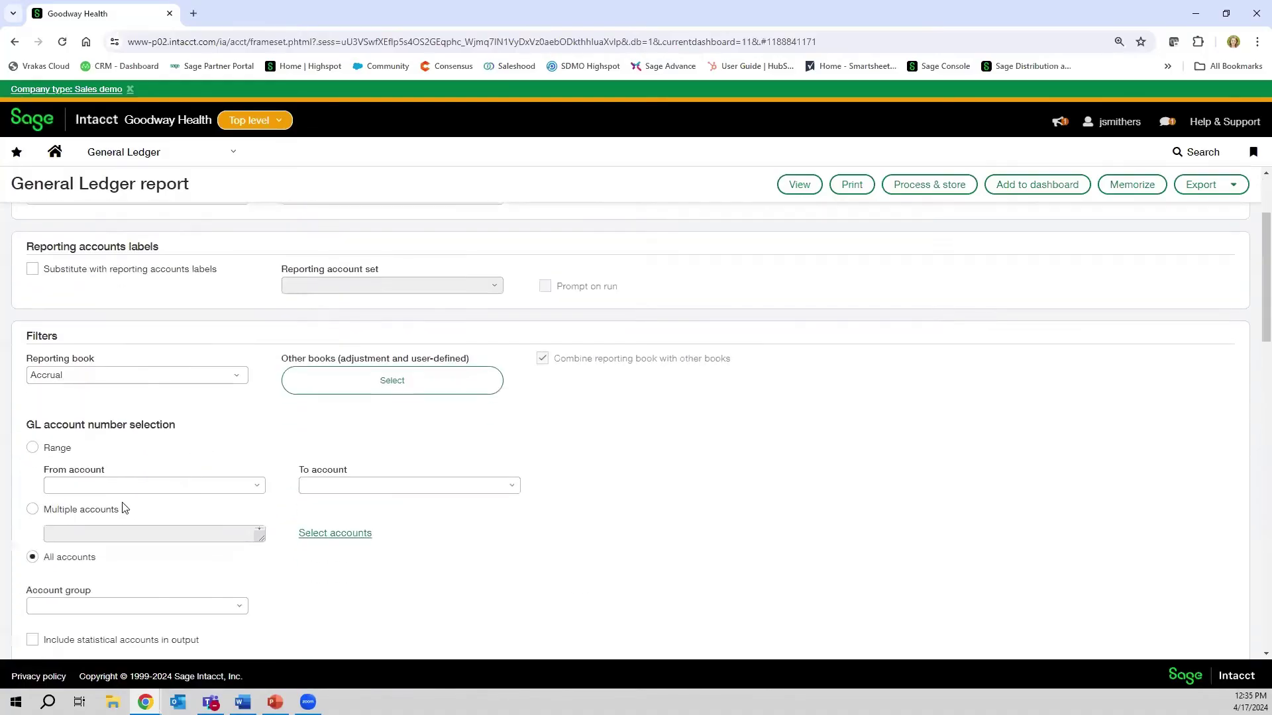
- Set the account range to 60340--Office Supplies by searching 'off' and run the report
click(86, 487)
text(off)
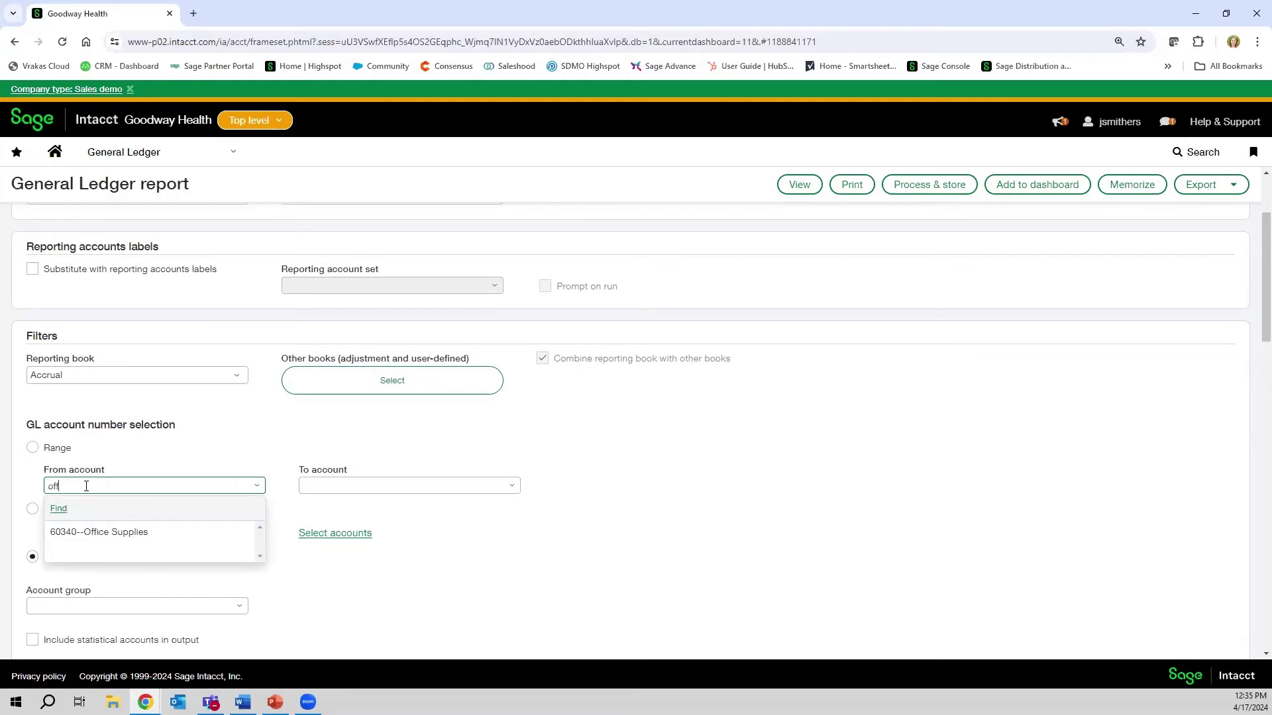
key(BackSpace)
key(BackSpace)
key(BackSpace)
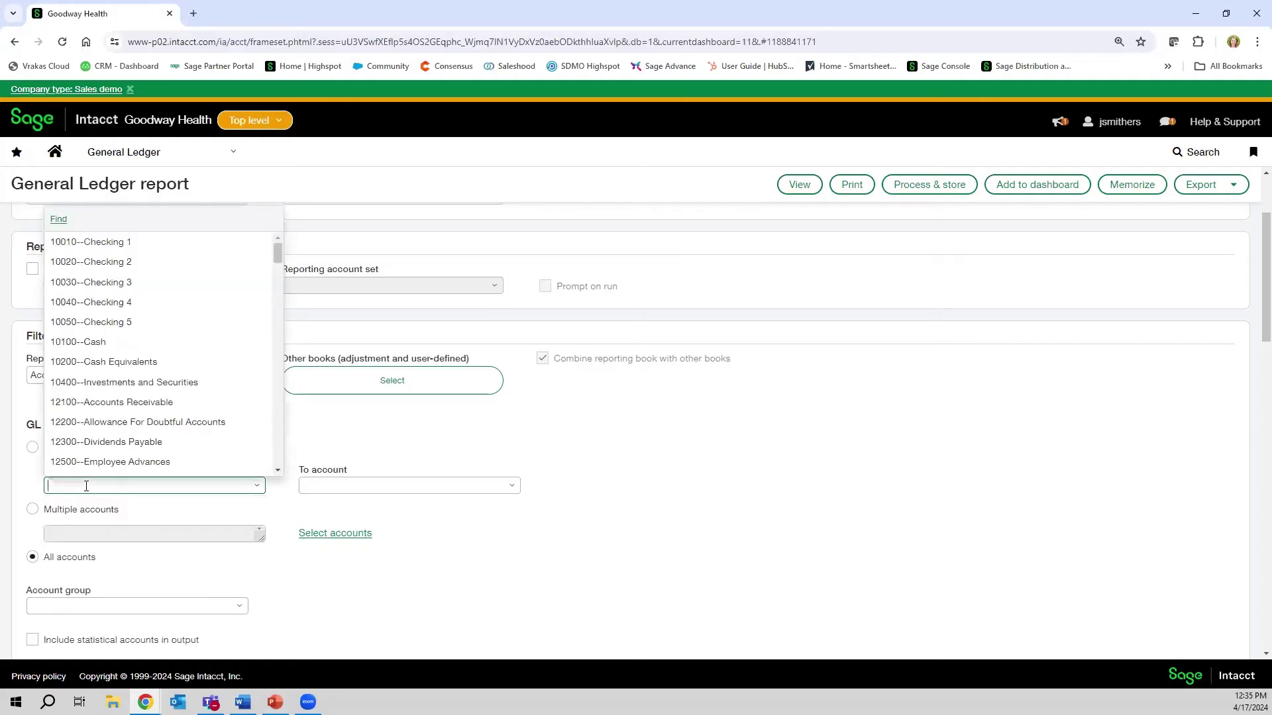
text(off)
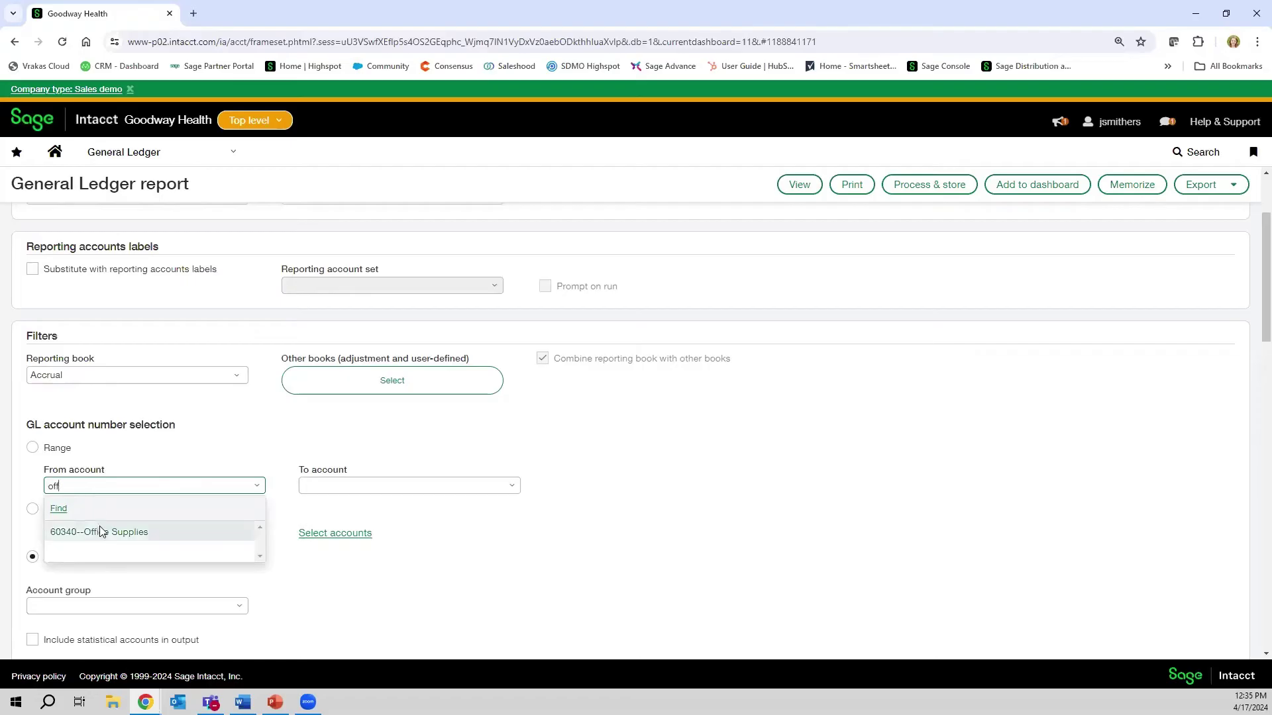
click(70, 533)
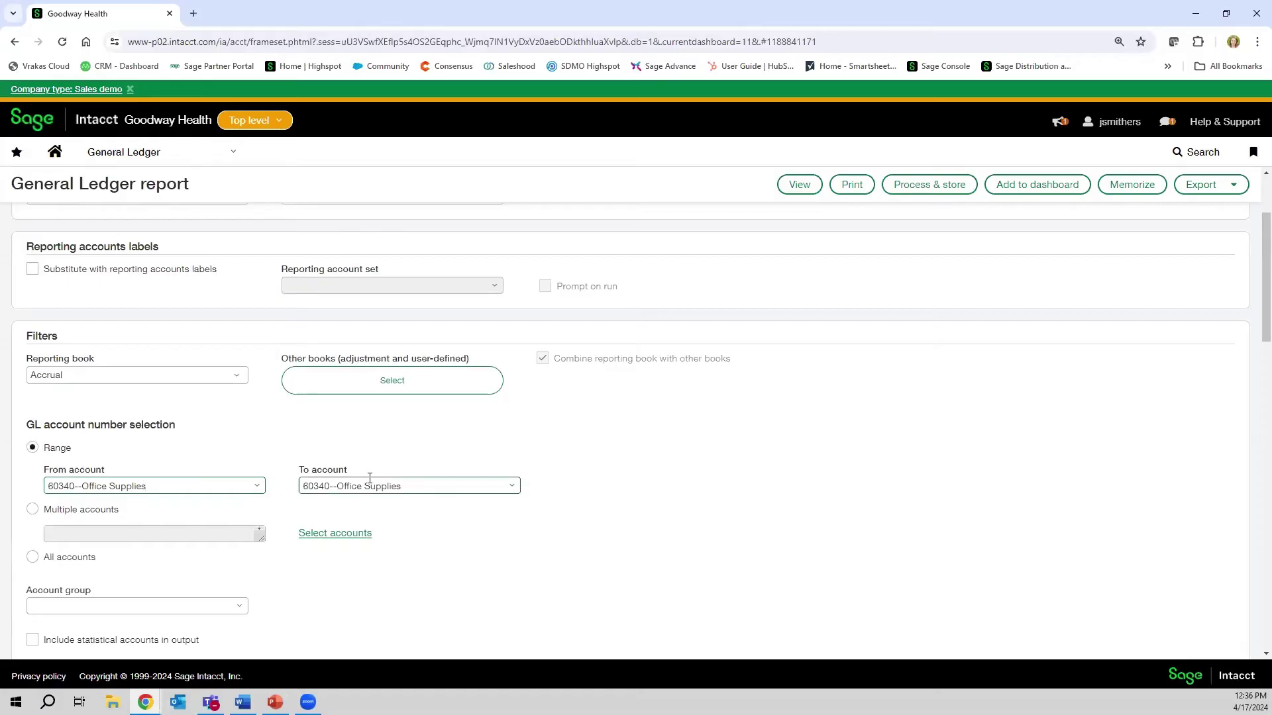
scroll(477, 471, up, 2)
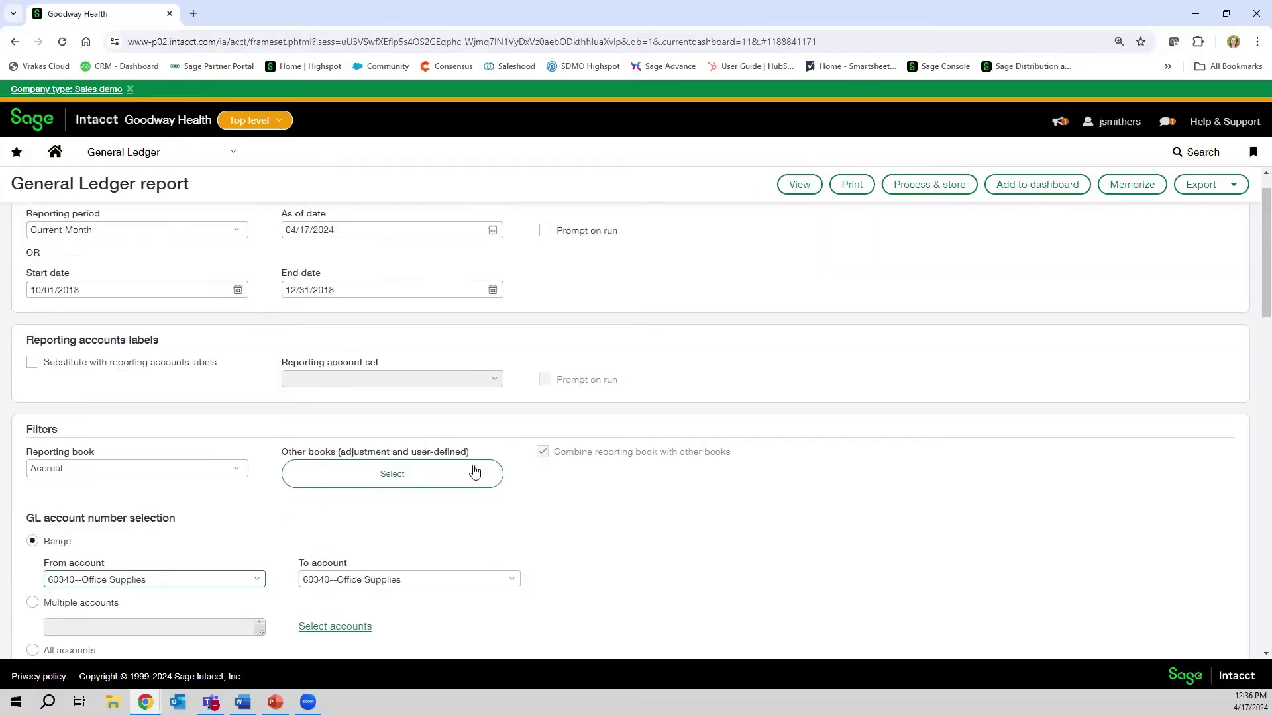
click(799, 184)
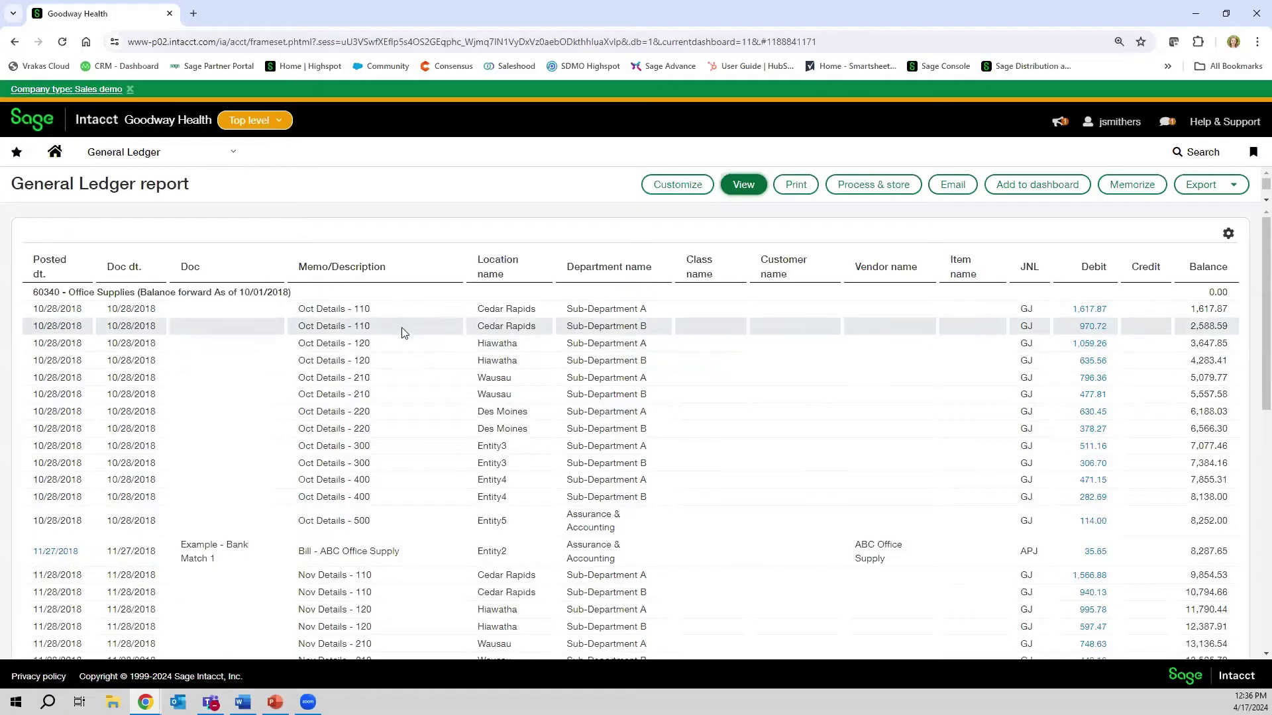
- Scroll the Office Supplies ledger to its 25,617.19 grand total, then reopen Customize
scroll(390, 351, down, 2)
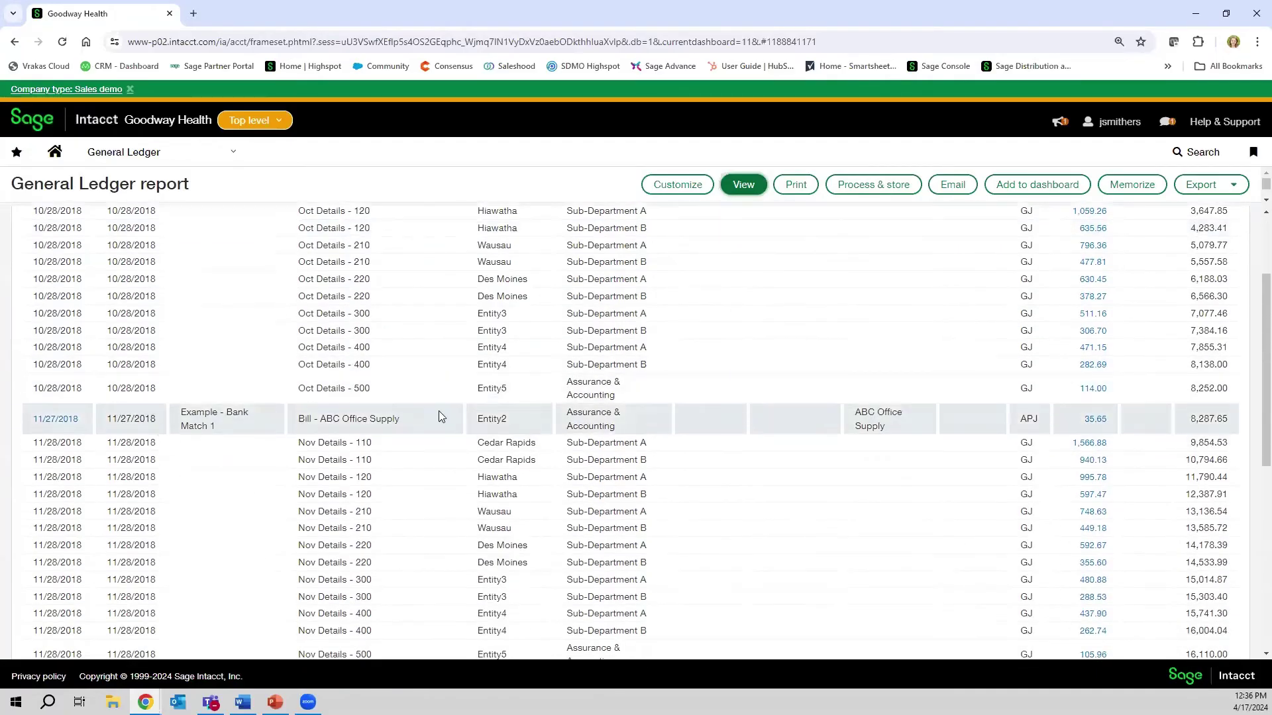
scroll(438, 416, down, 4)
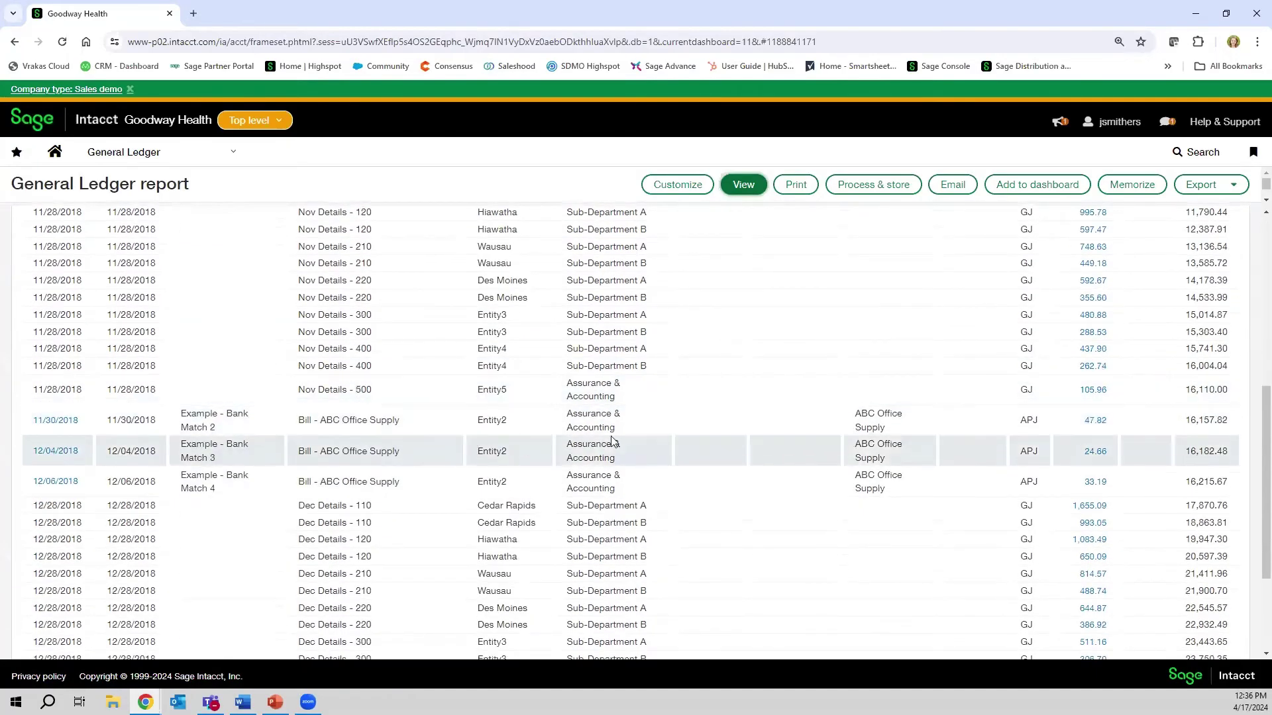
scroll(612, 441, down, 3)
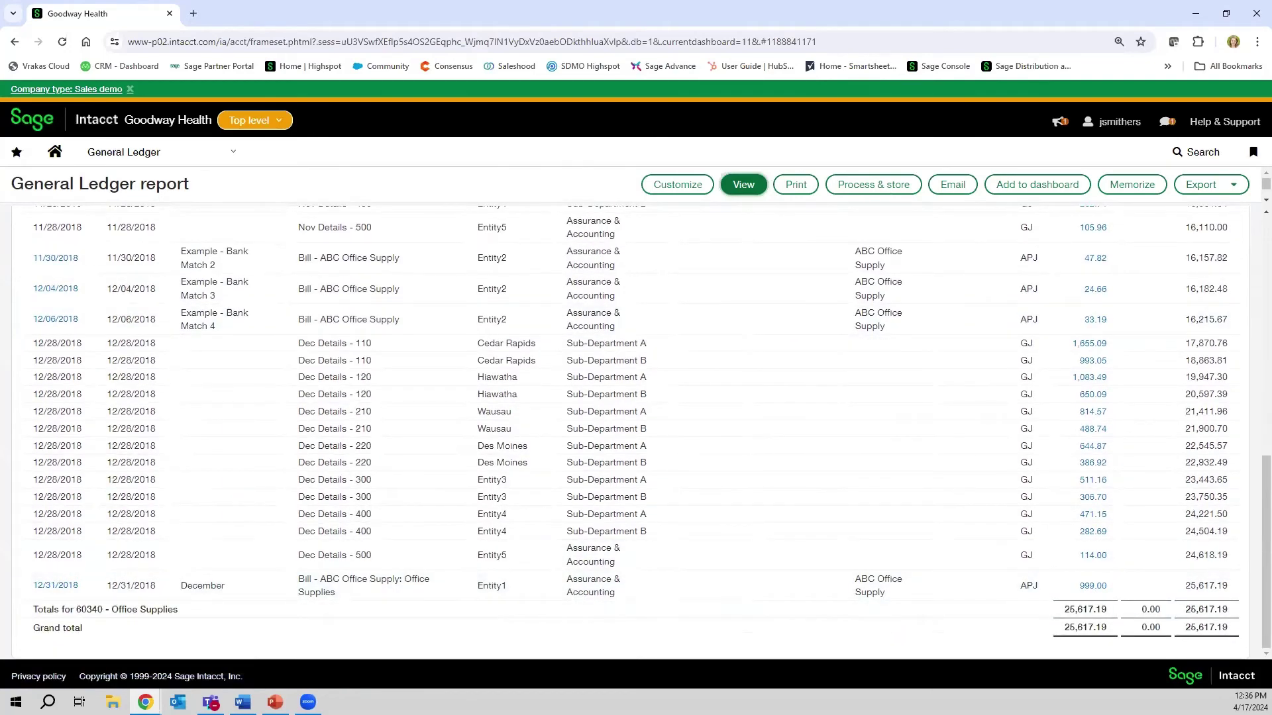
scroll(344, 299, up, 10)
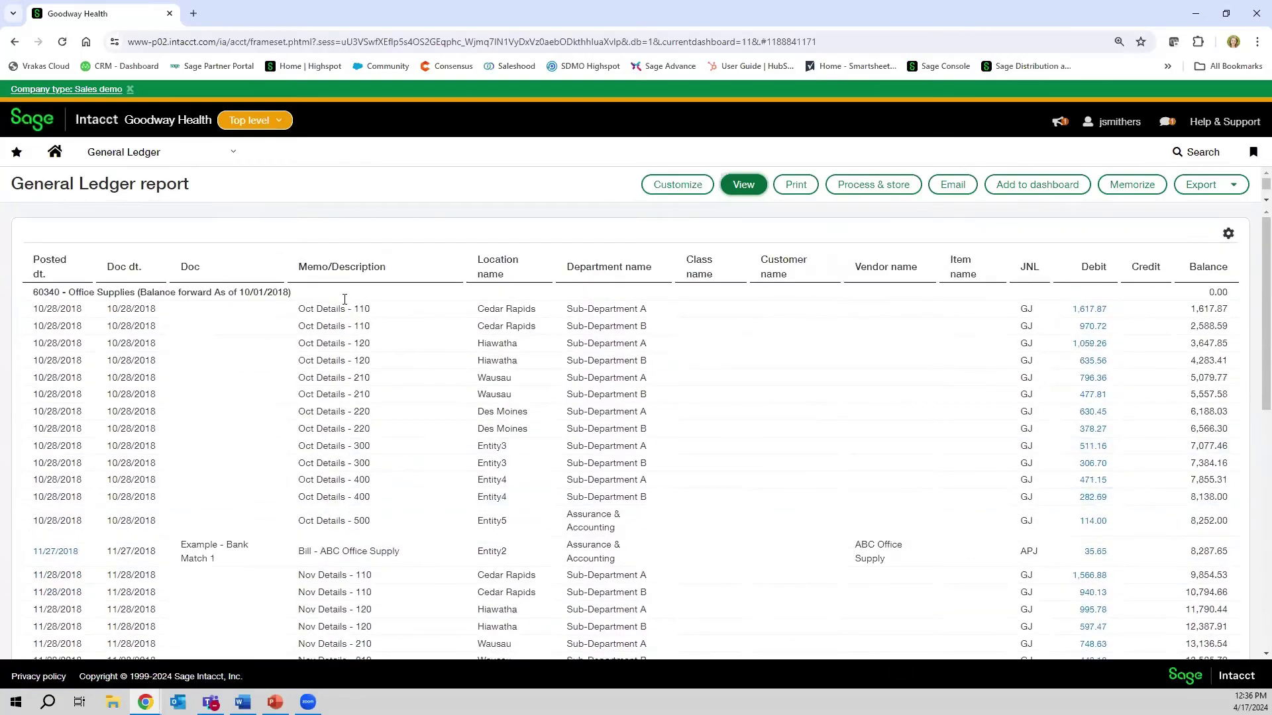
click(689, 186)
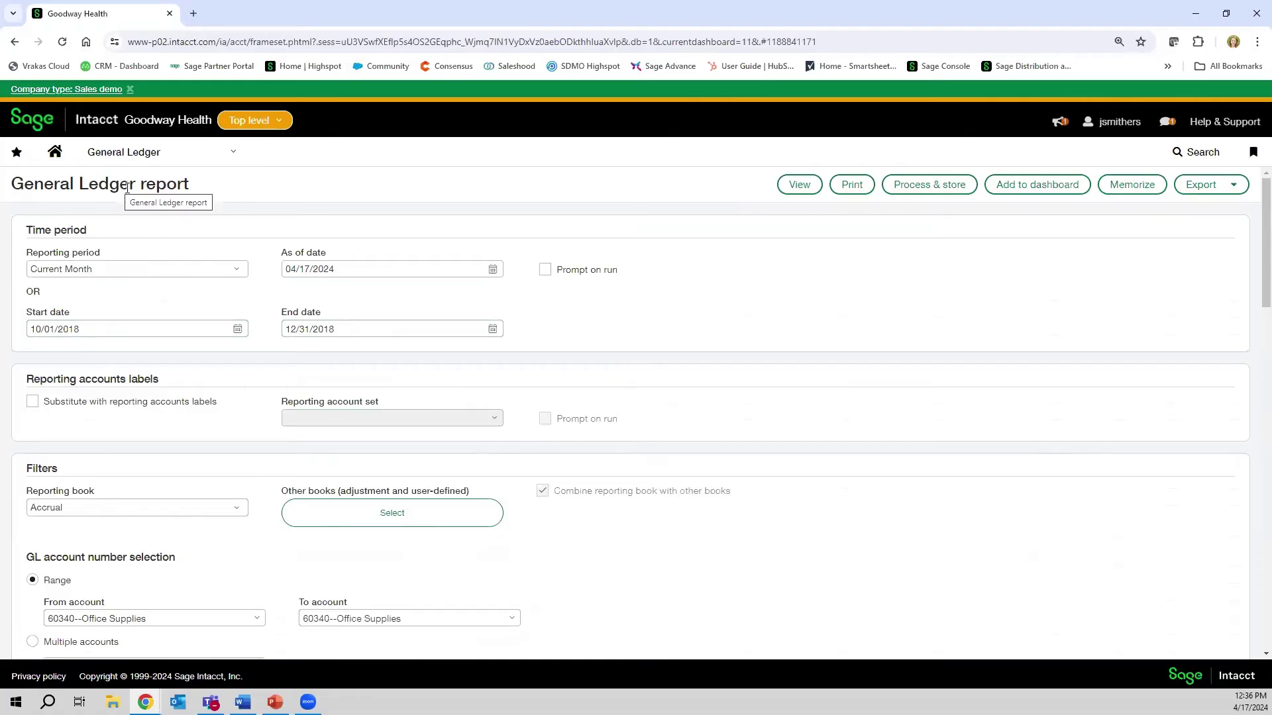
- Go to the Reports center through the Reports module in the navigation menu
click(215, 161)
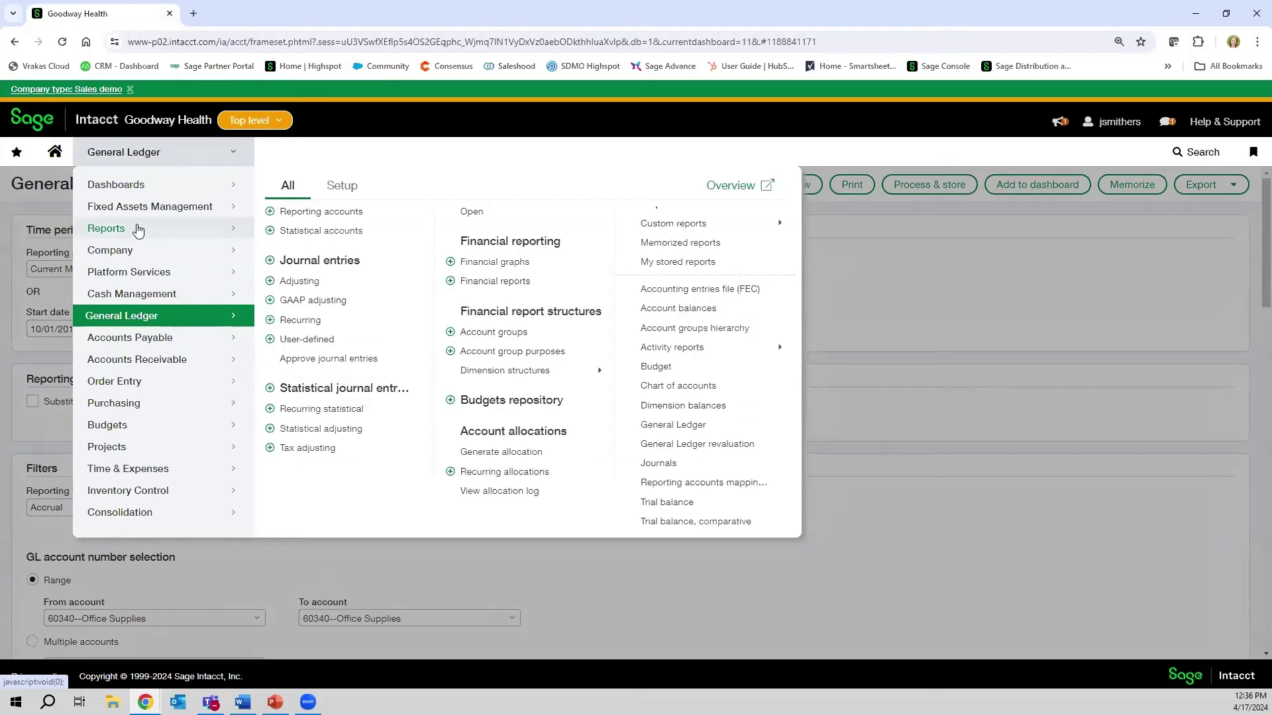
click(136, 229)
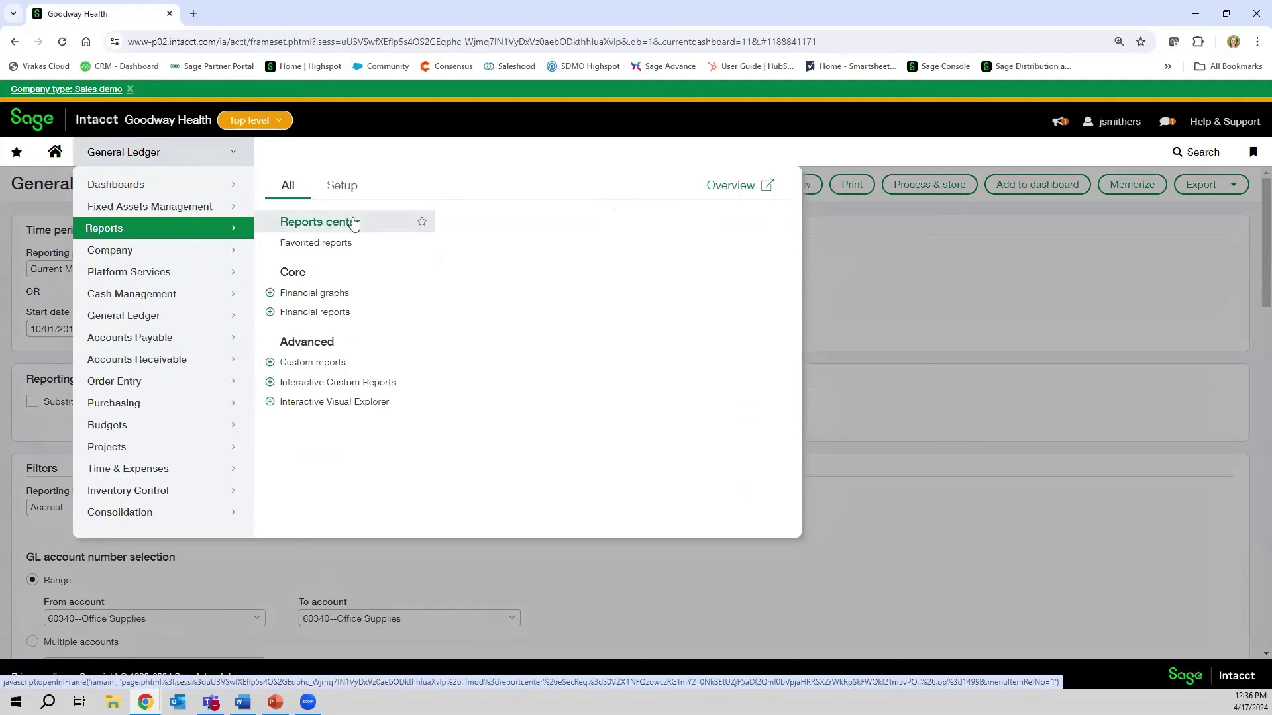
click(353, 222)
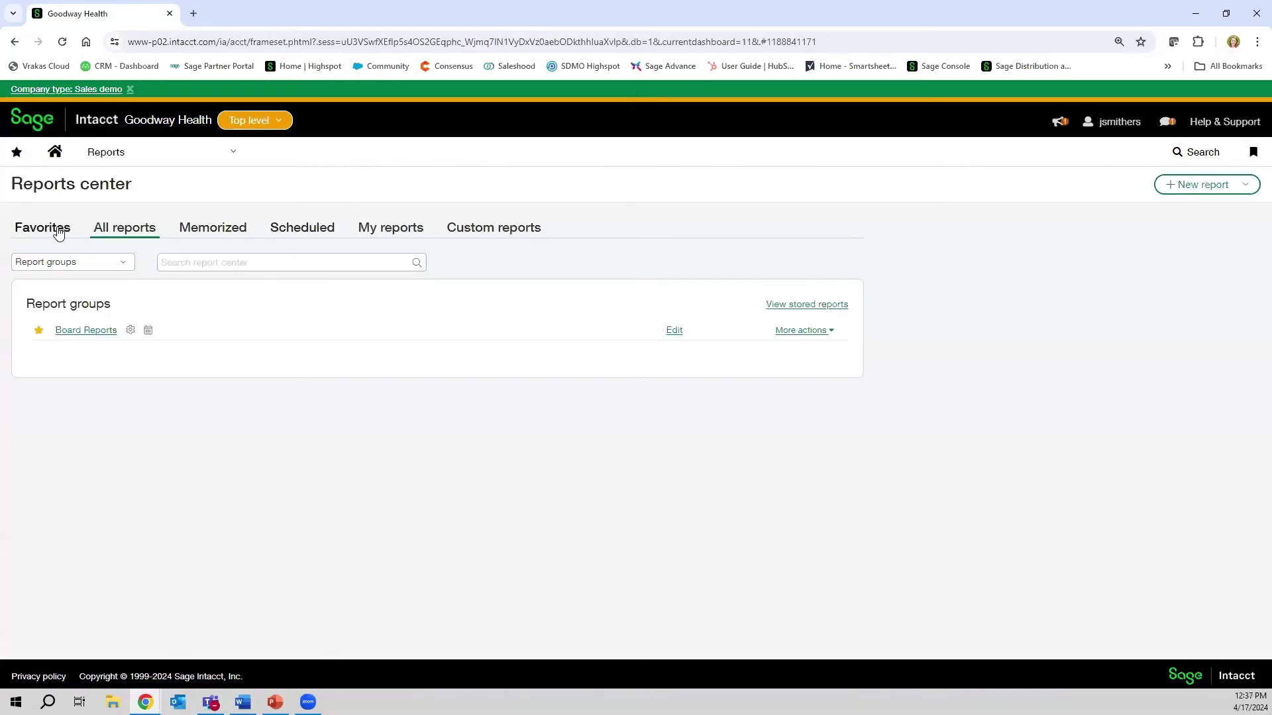
- Show All reports from all applications and scroll the financial reports list back to the top
click(57, 233)
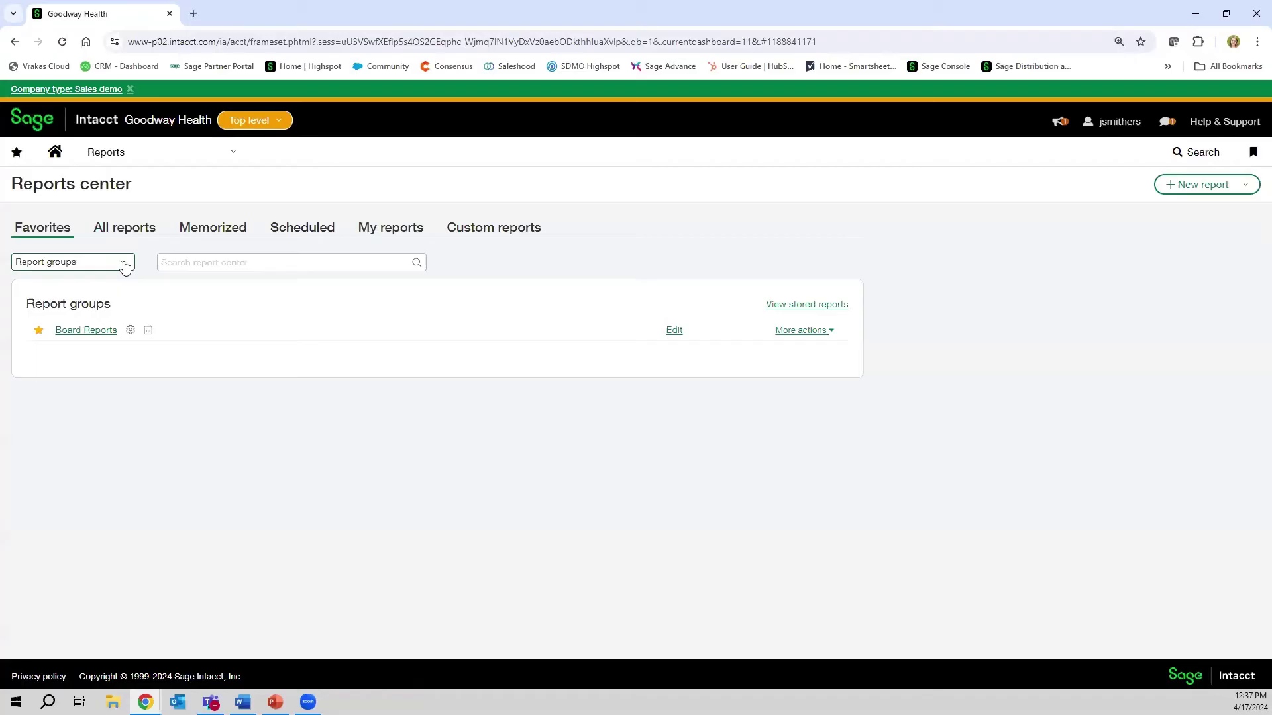
click(124, 229)
click(128, 262)
click(86, 290)
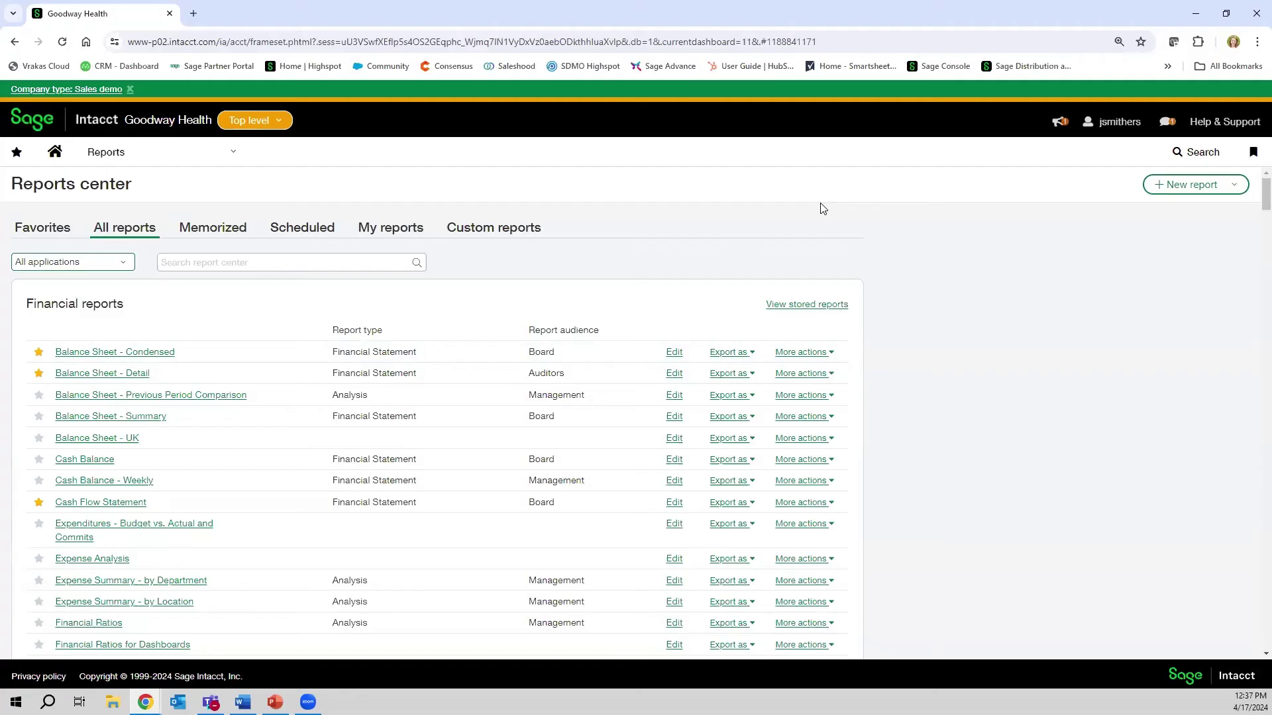
scroll(986, 391, down, 9)
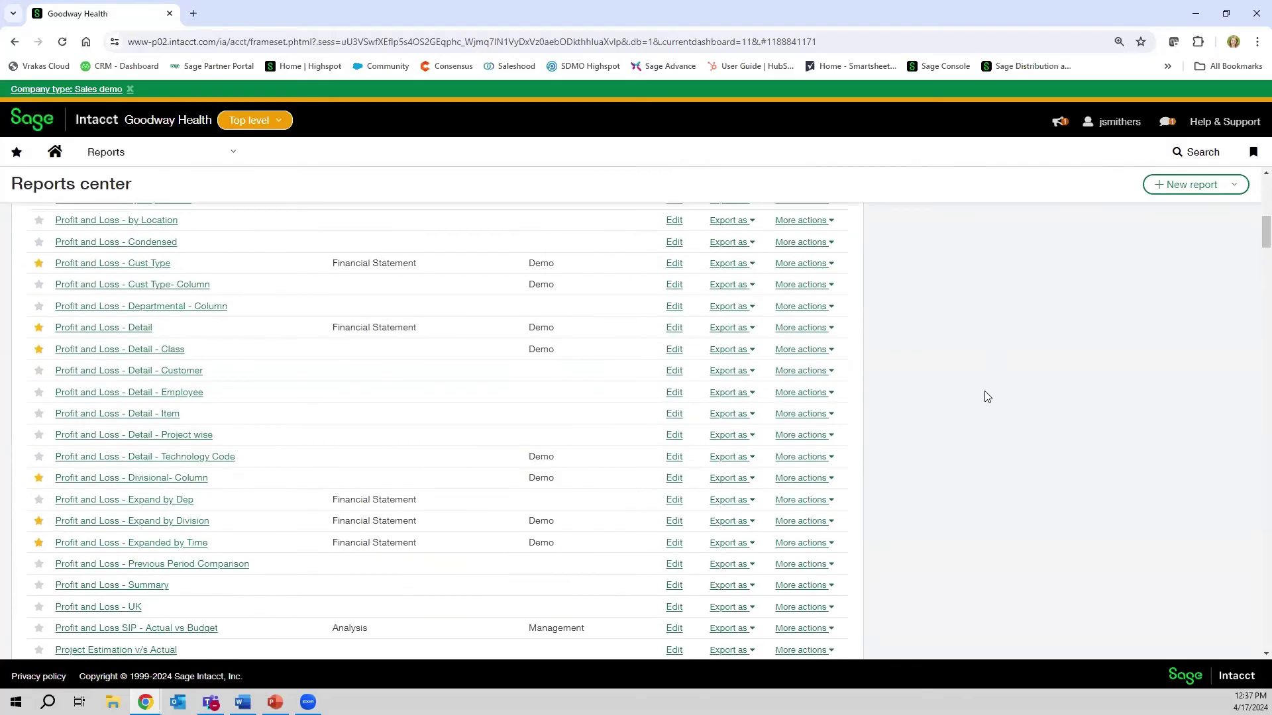
scroll(986, 396, down, 12)
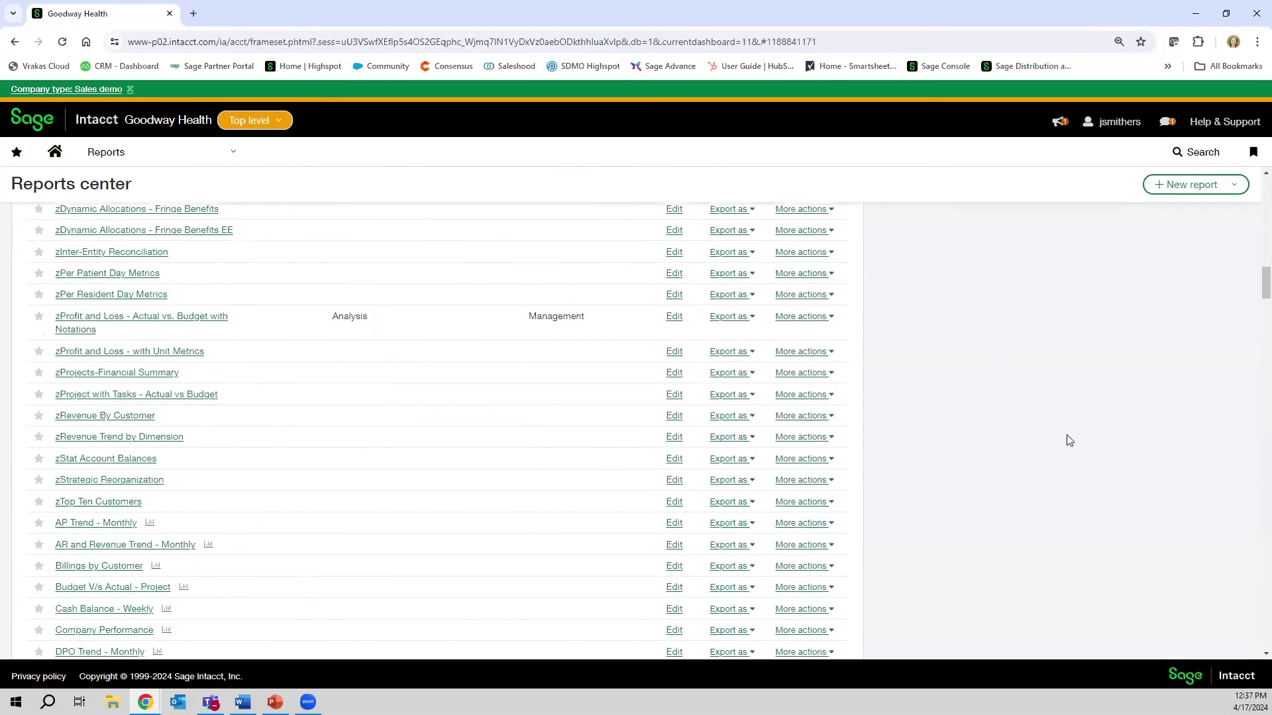
scroll(1068, 438, up, 1)
scroll(1067, 437, down, 3)
scroll(948, 442, down, 2)
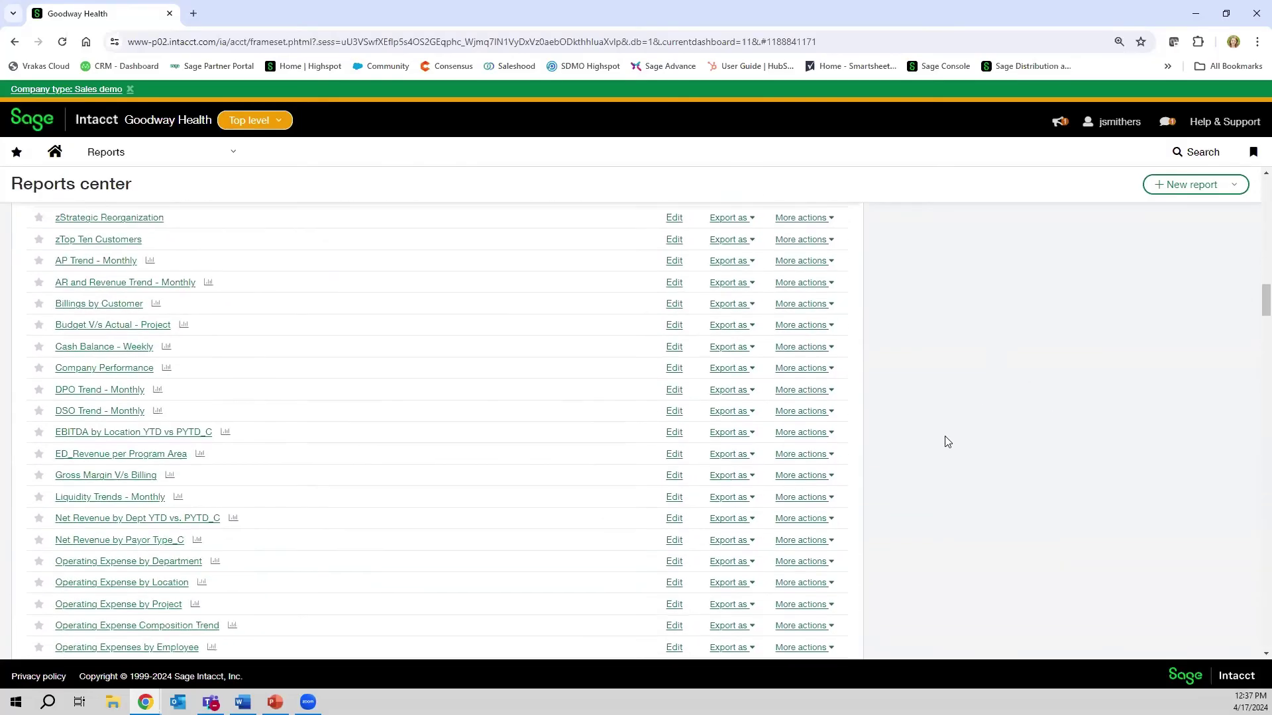
scroll(1030, 457, up, 20)
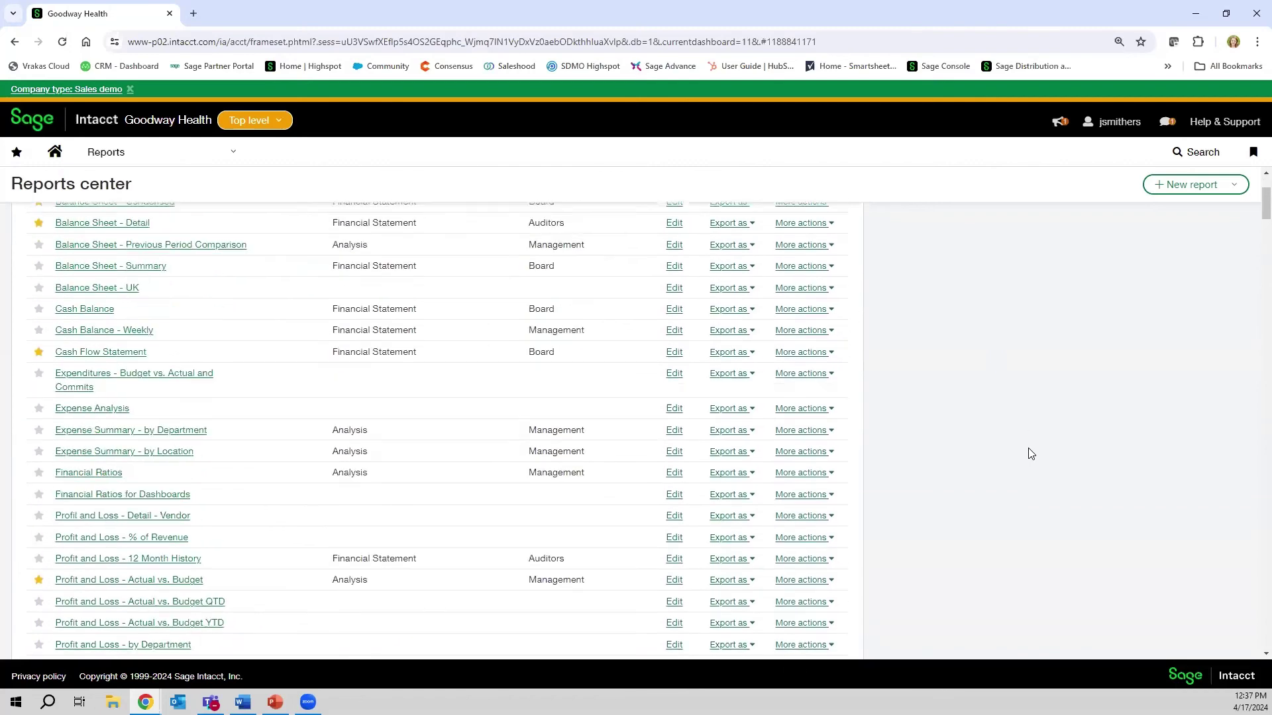
scroll(1030, 453, up, 2)
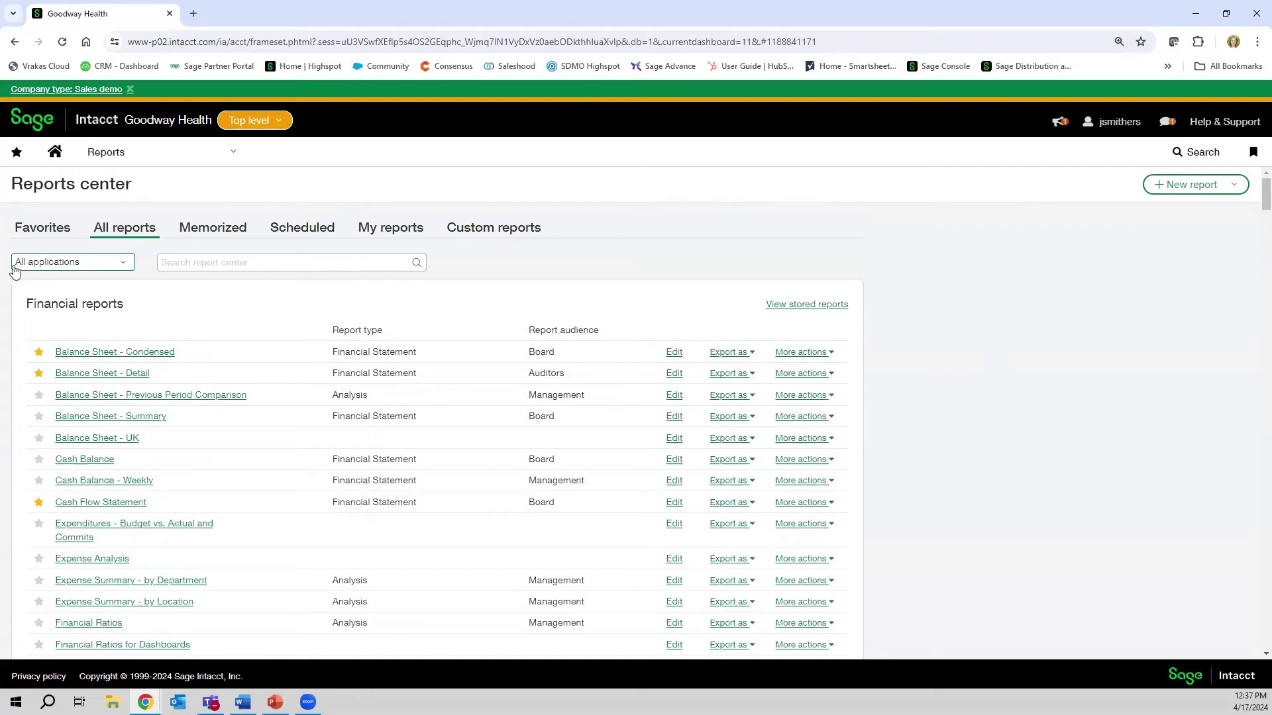
click(113, 267)
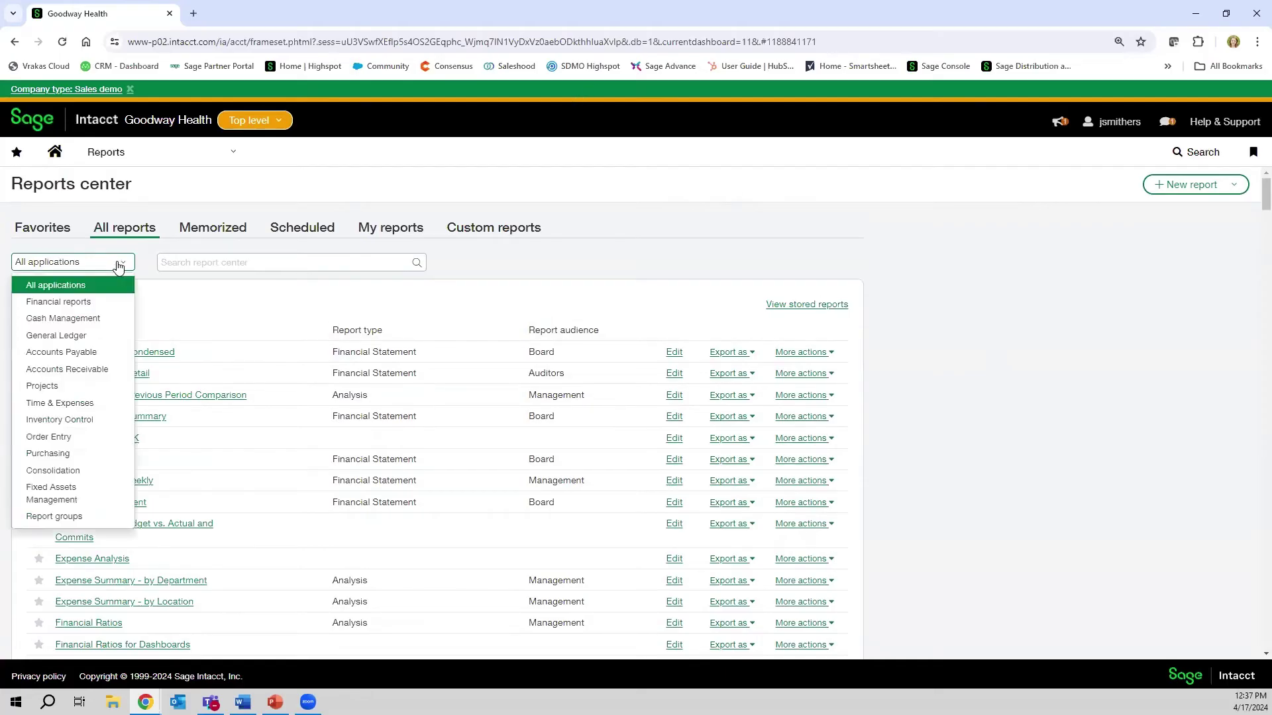
click(102, 351)
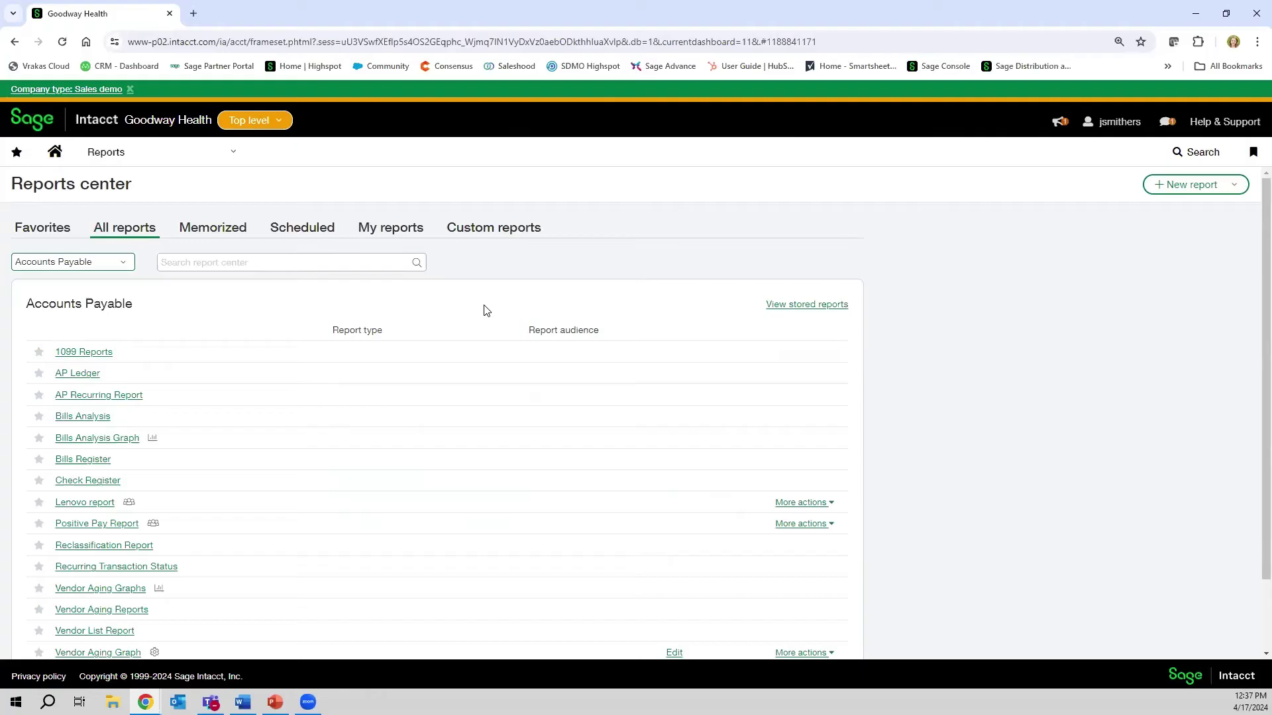
click(121, 263)
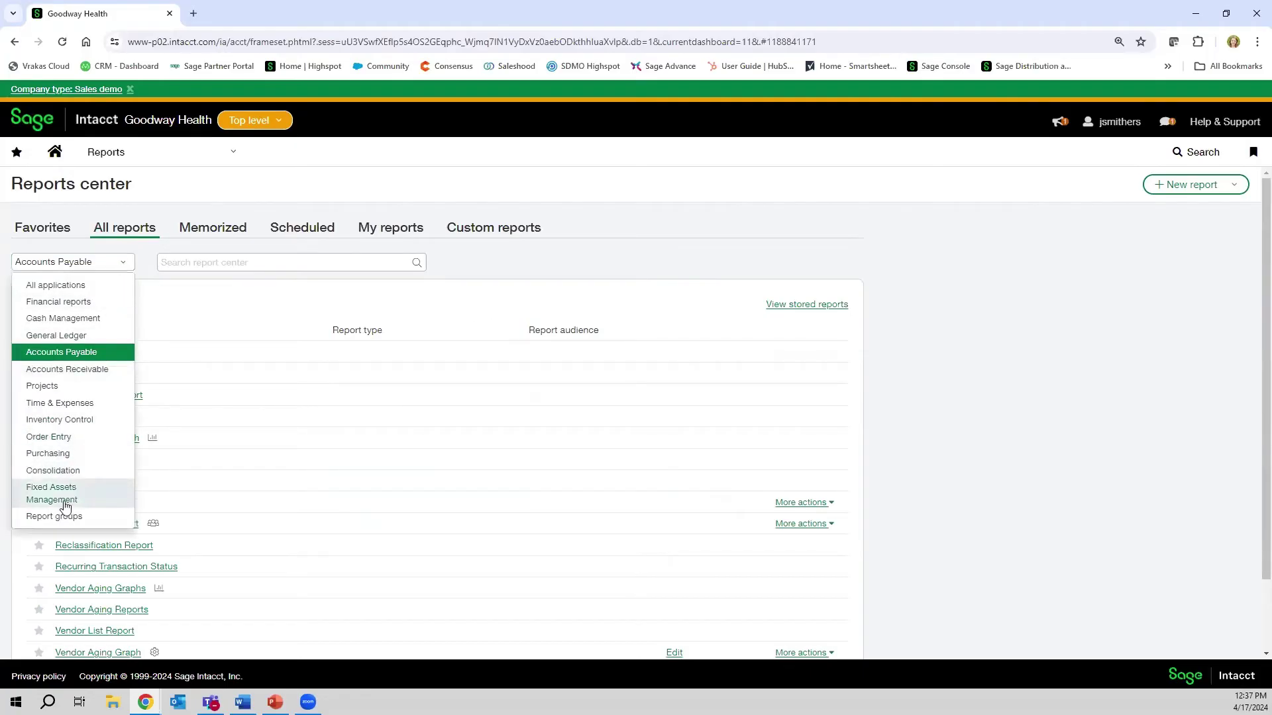
click(53, 471)
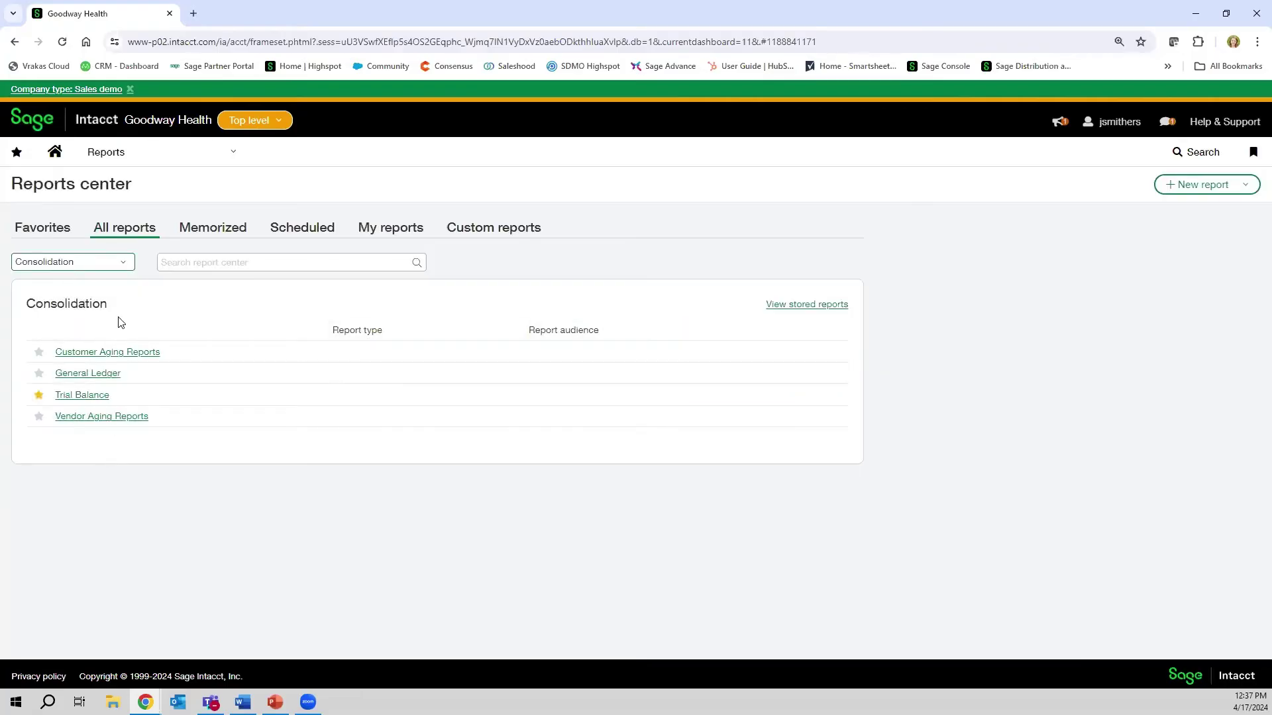
click(122, 264)
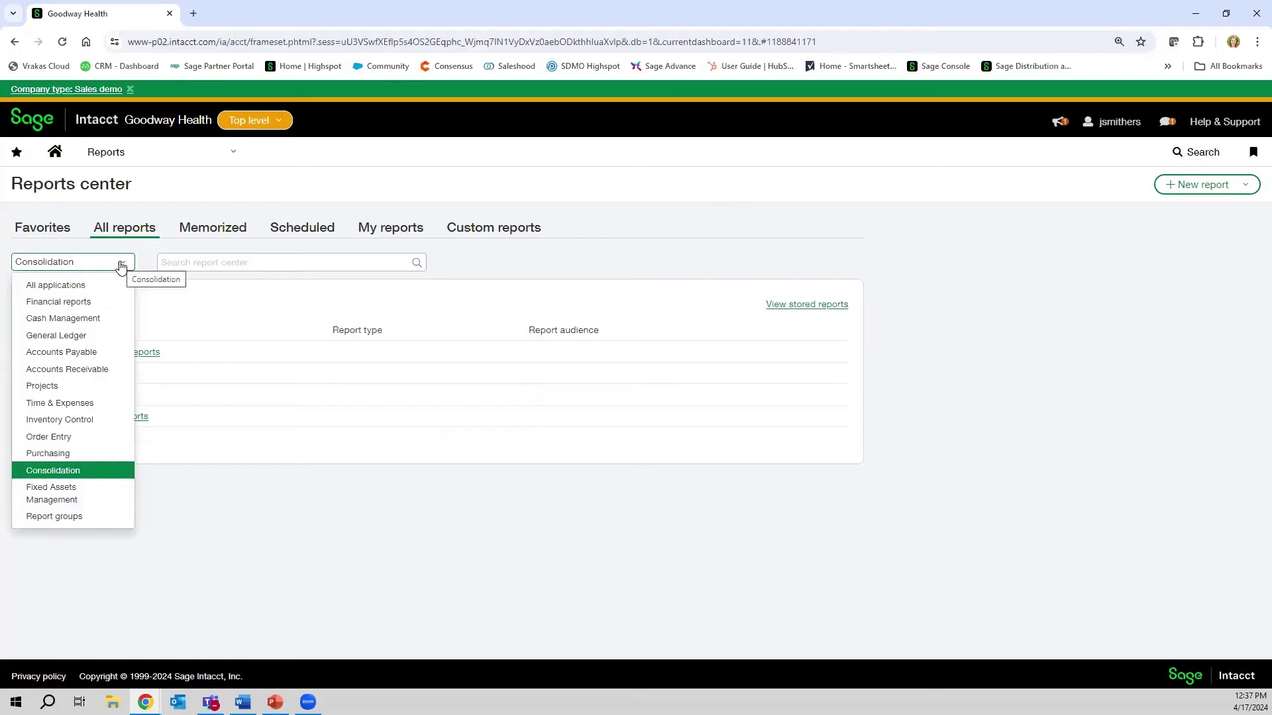
click(97, 285)
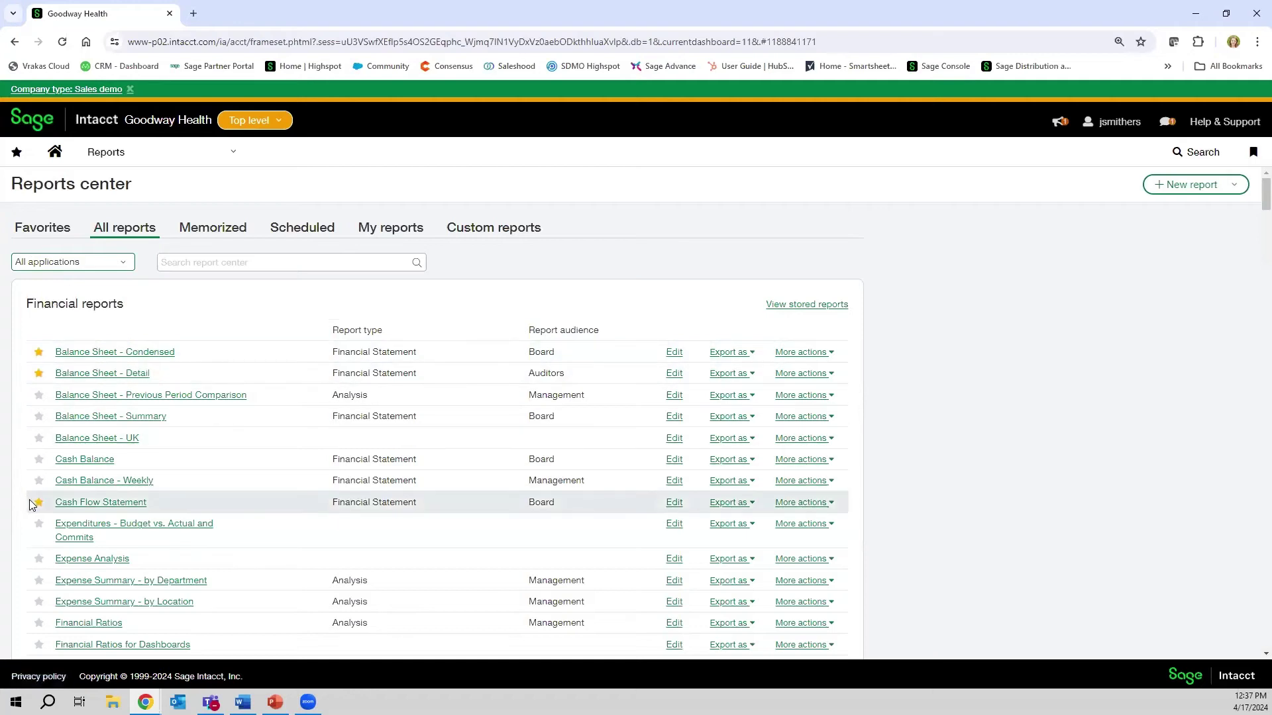
- Star Balance Sheet - Condensed as a favorite and browse the Favorites list
click(38, 355)
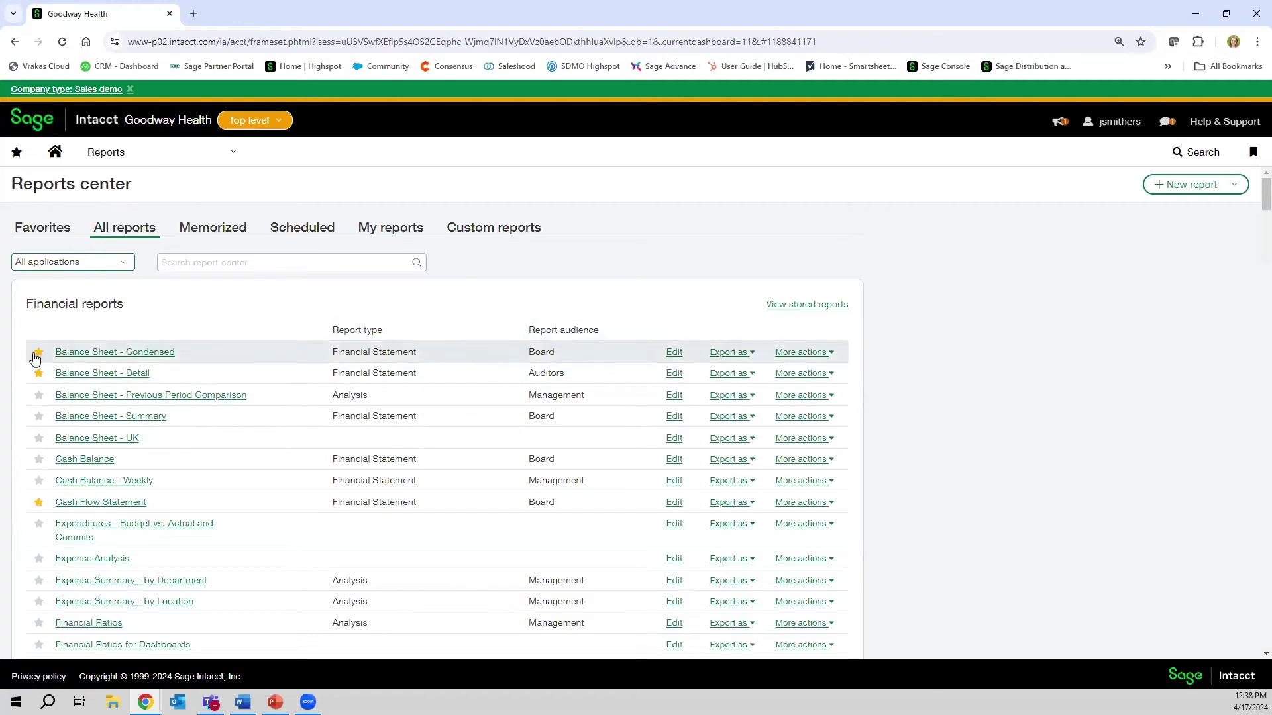
click(44, 230)
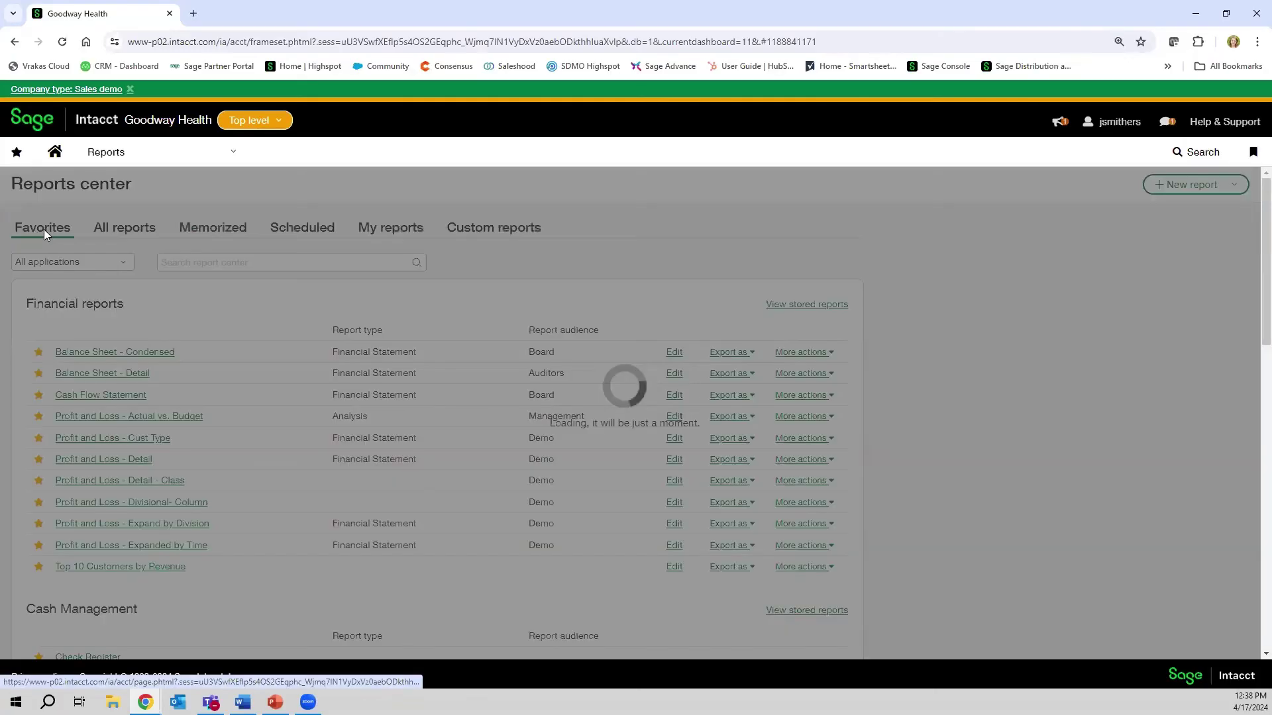
scroll(39, 371, down, 2)
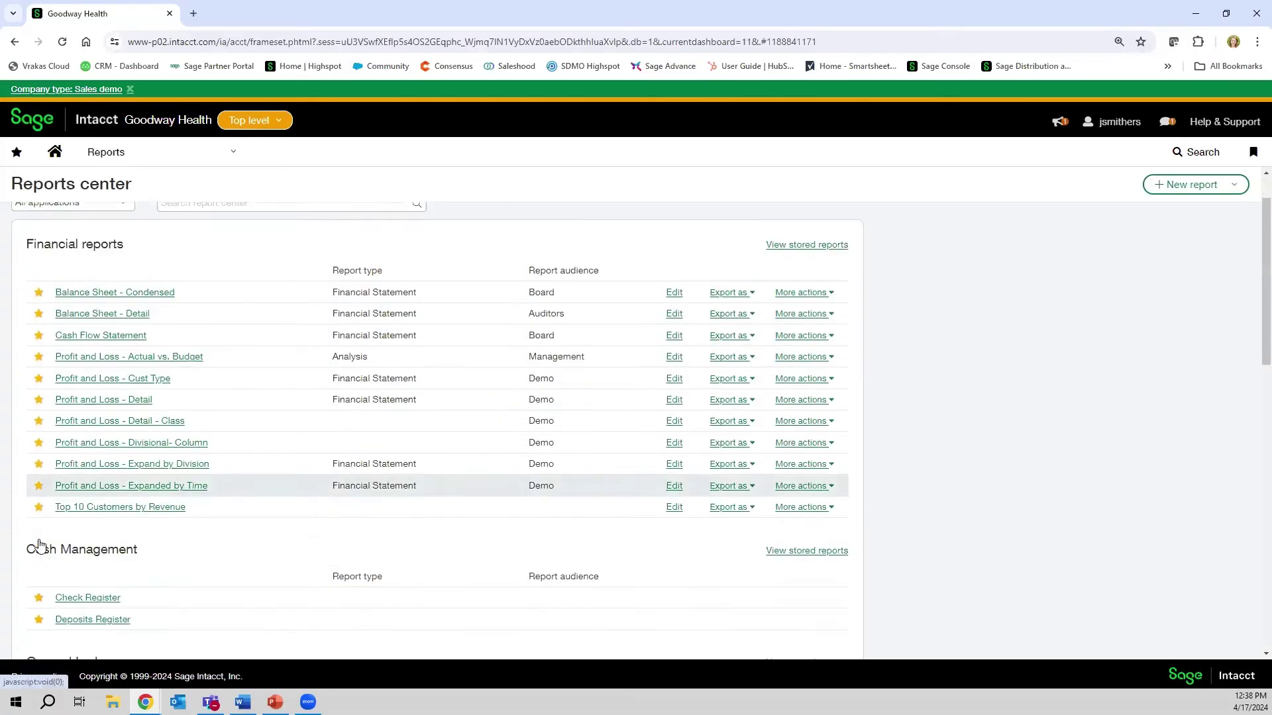
scroll(53, 431, down, 4)
scroll(56, 480, up, 2)
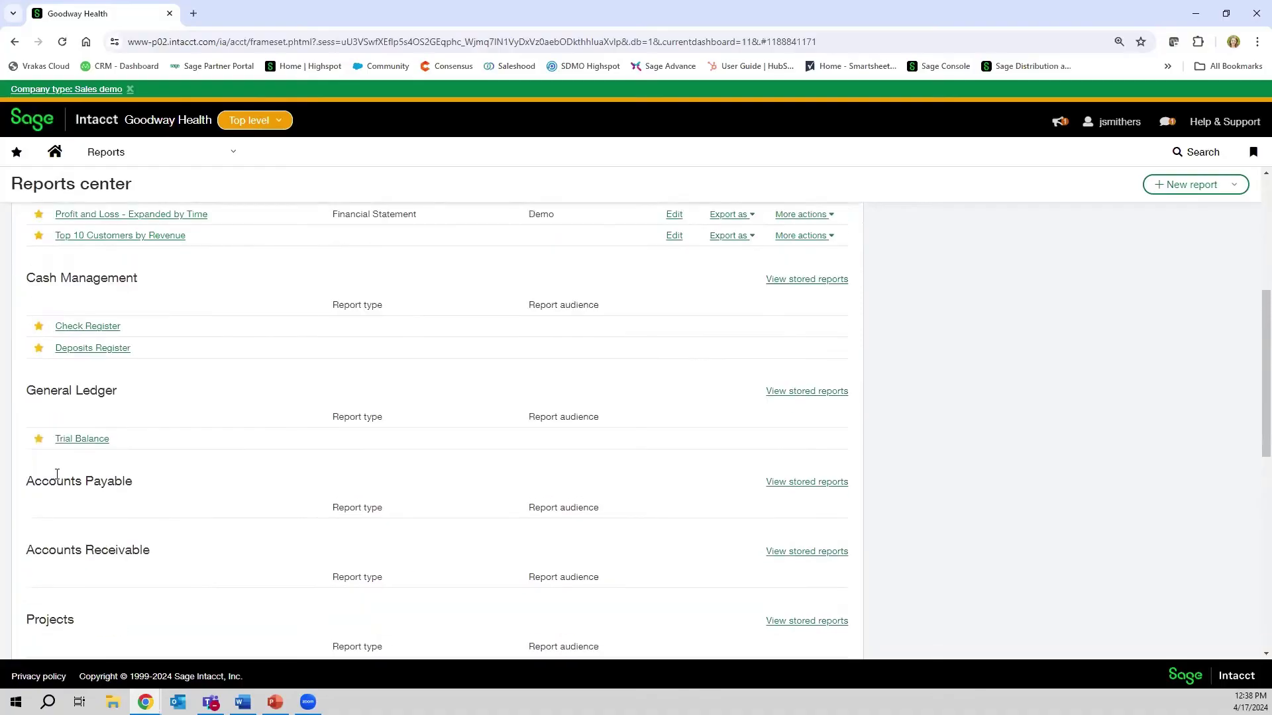
scroll(57, 475, up, 4)
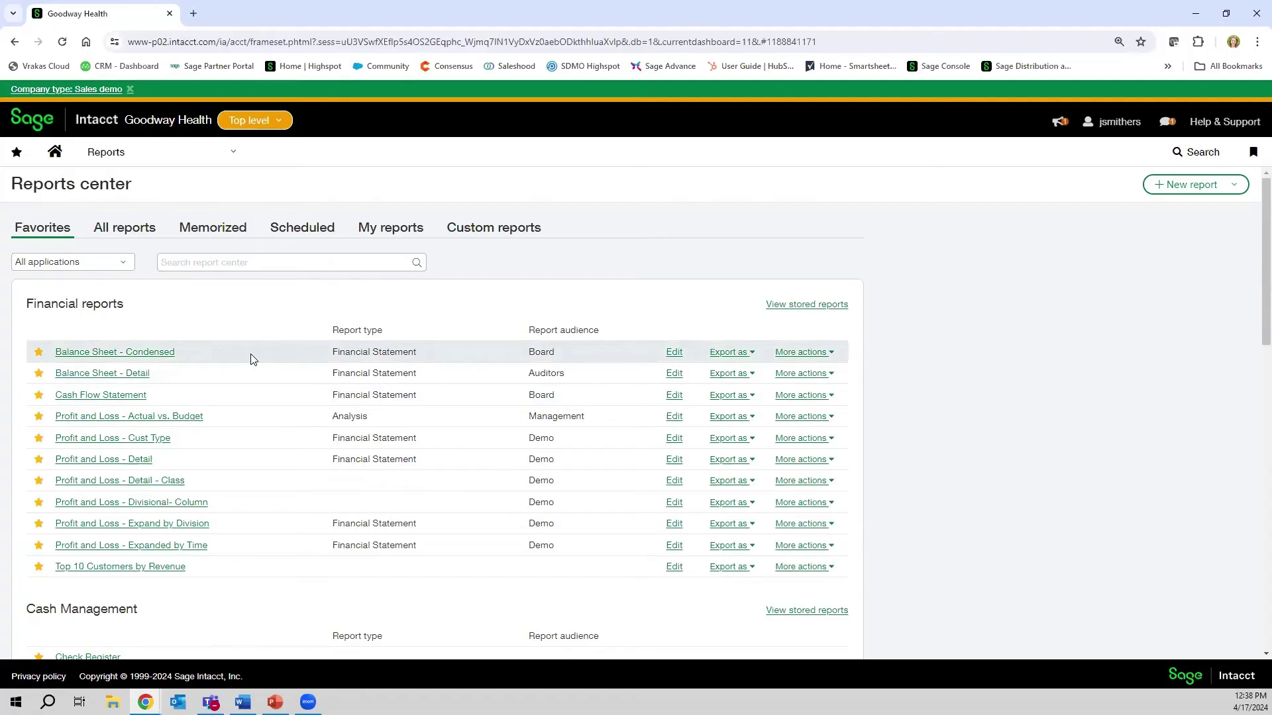
- Run Profit and Loss - Actual vs. Budget, accepting the default 12/31/2018 prompt
click(137, 416)
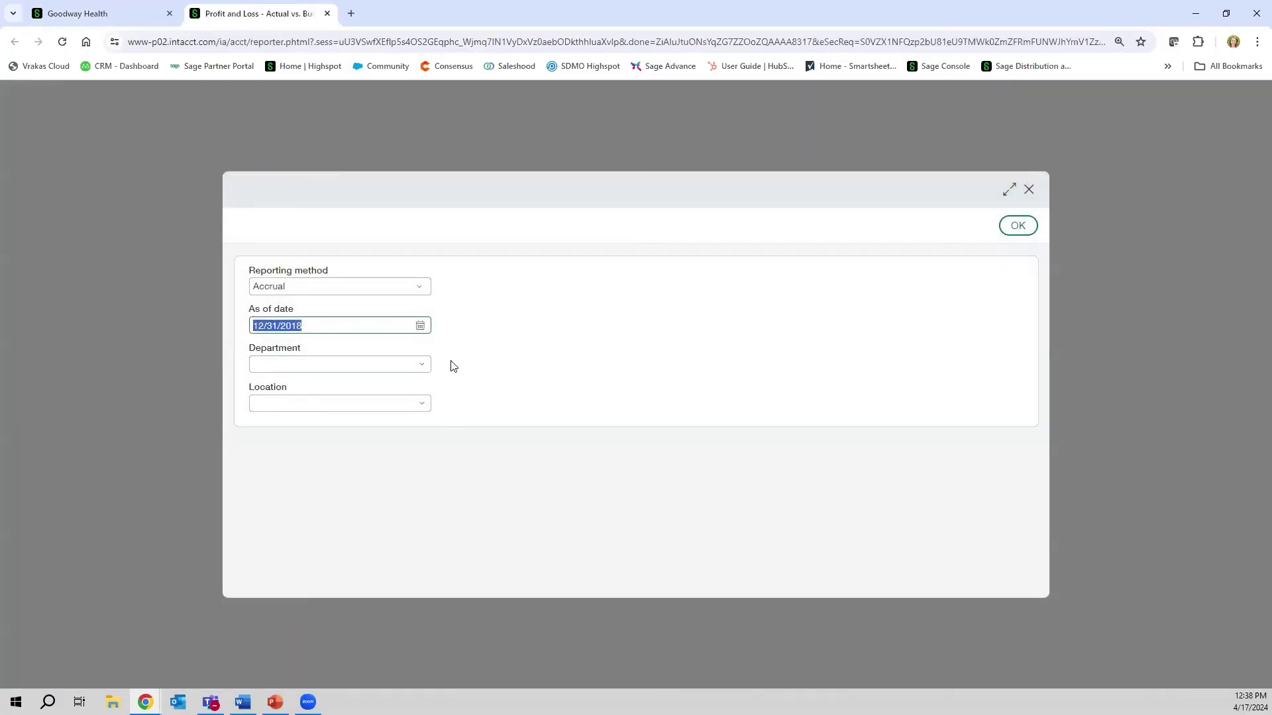
click(1004, 231)
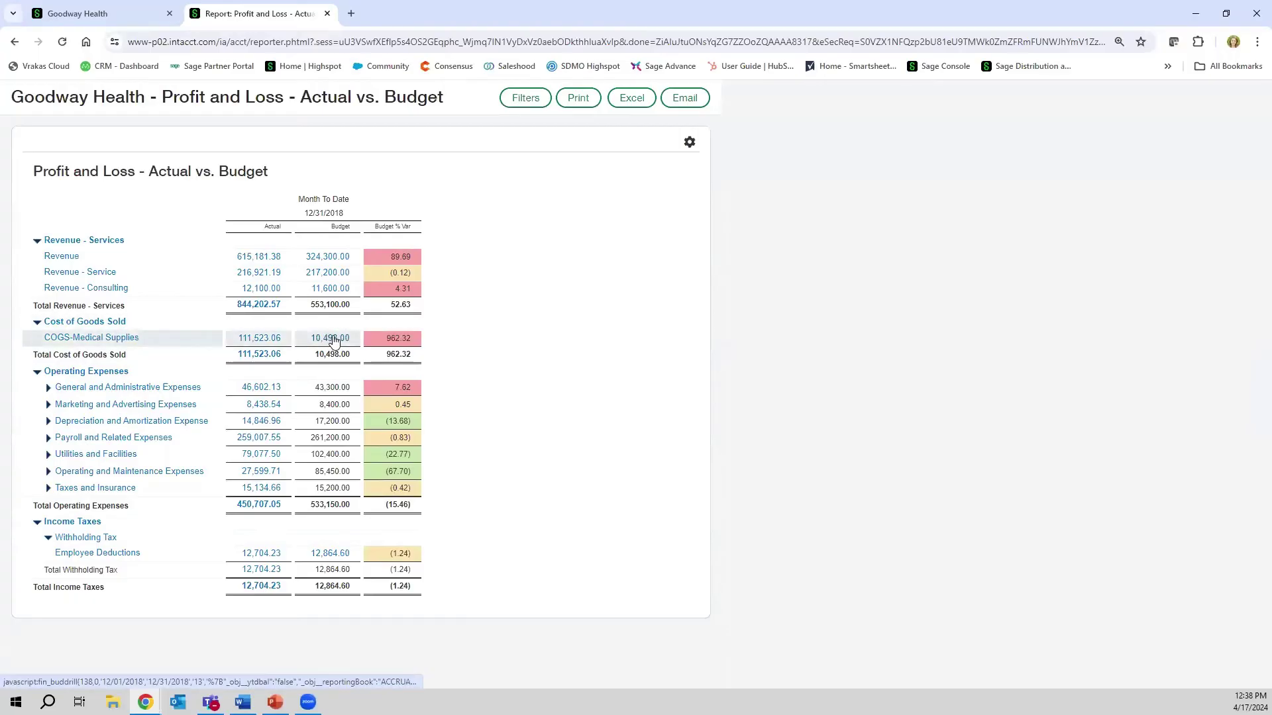
click(333, 340)
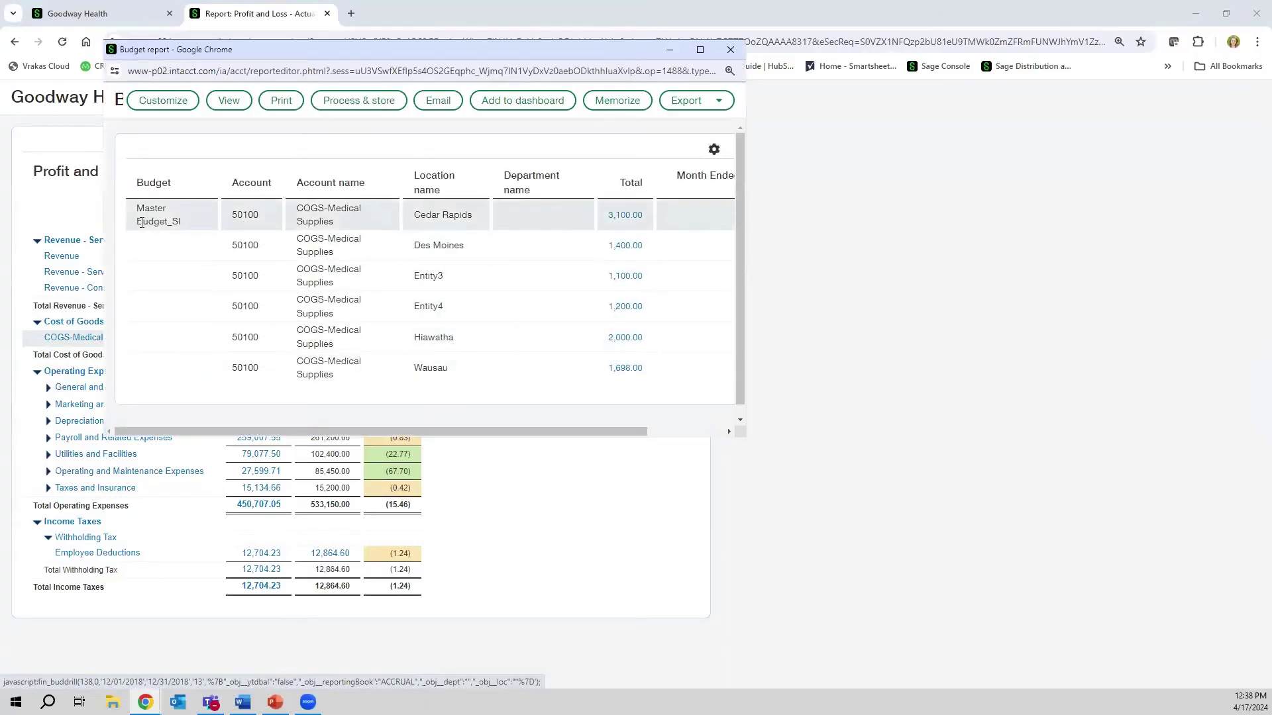
drag(141, 222, 192, 225)
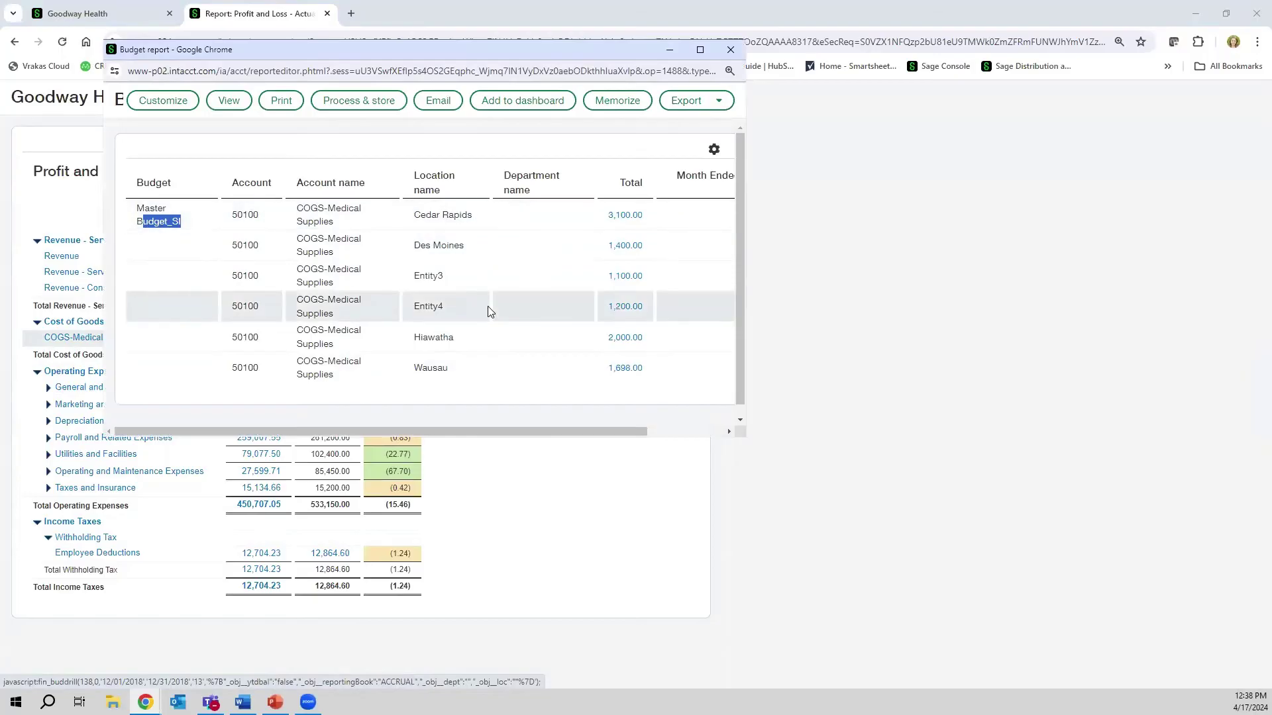
click(730, 50)
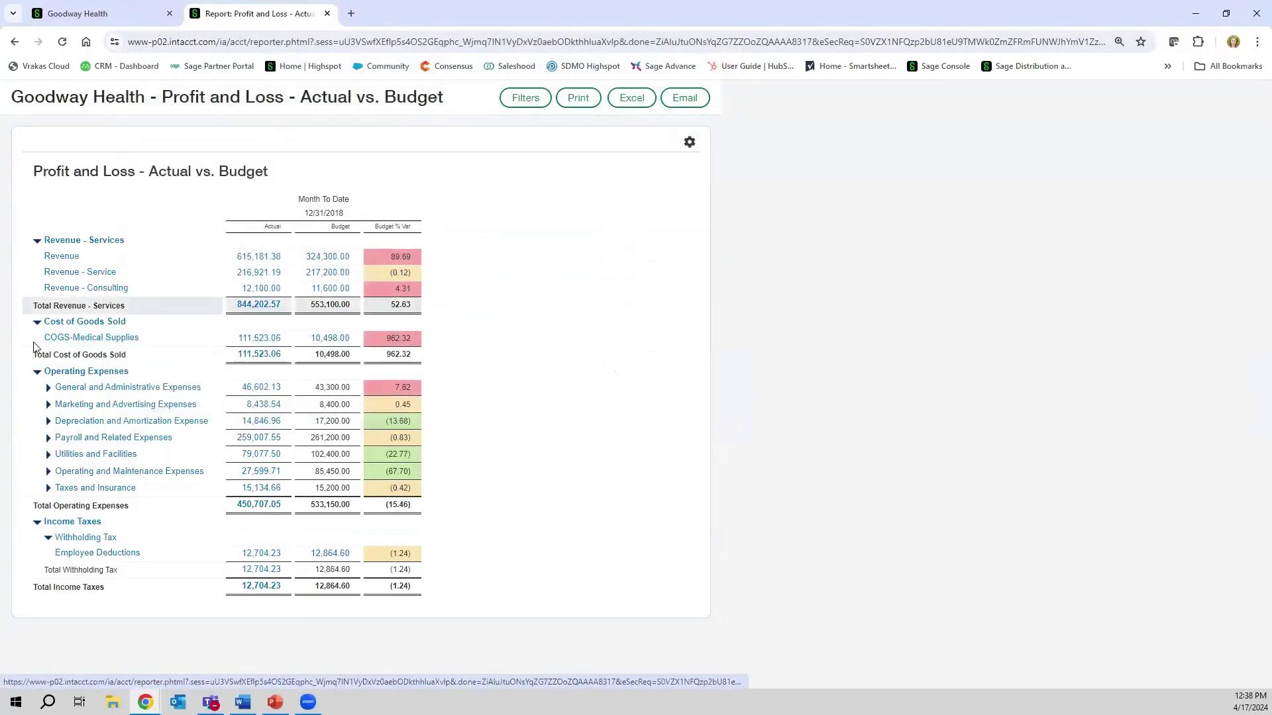
- Collapse the Revenue - Services, Operating Expenses, Income Taxes and Cost of Goods Sold sections
click(38, 244)
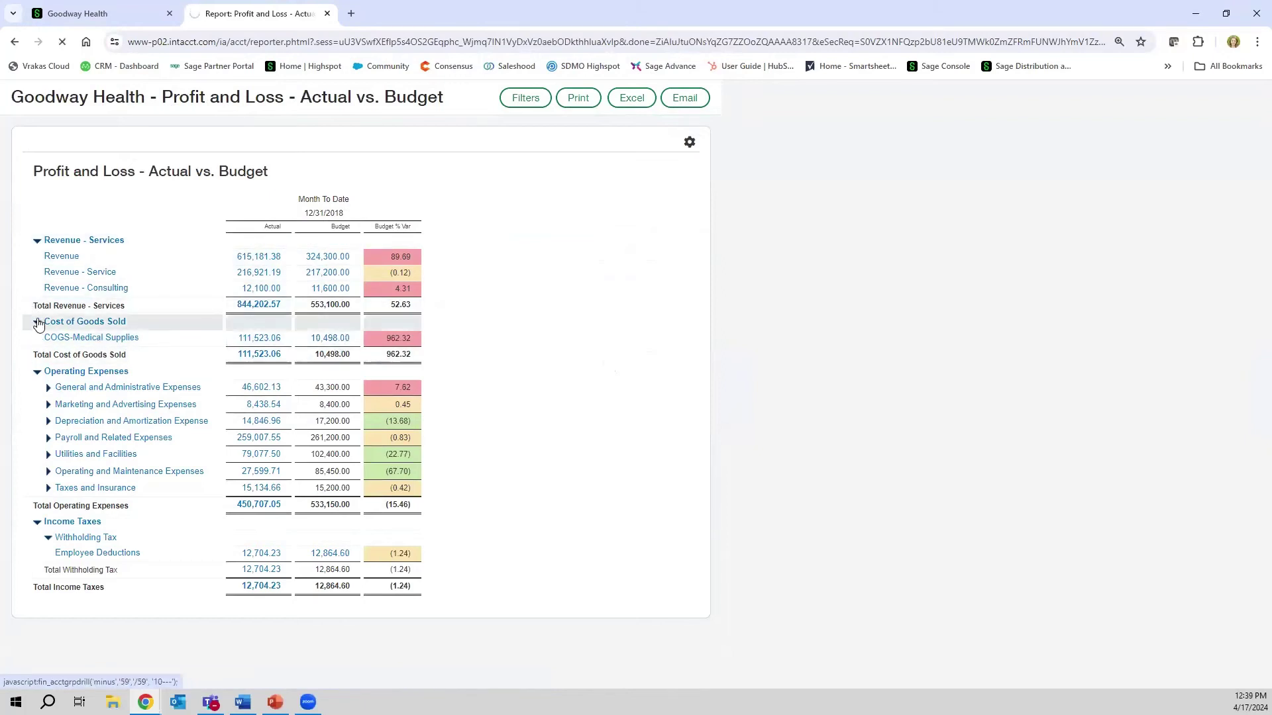
click(38, 309)
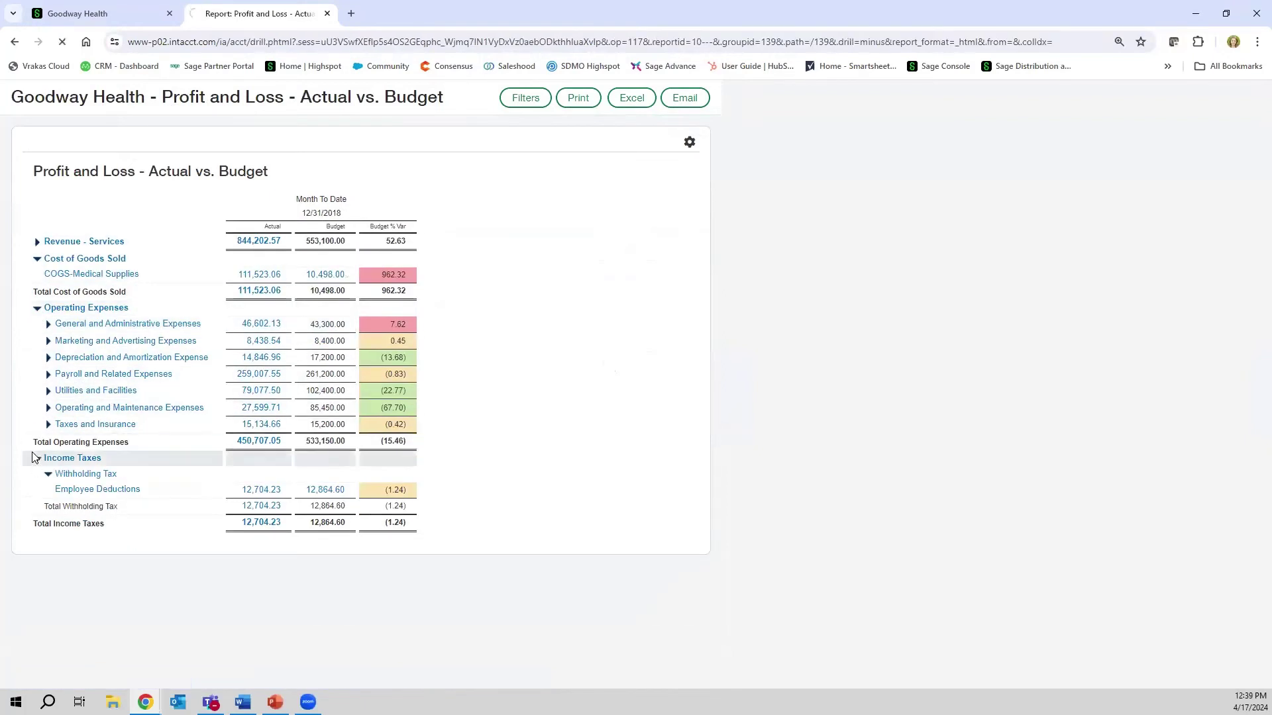
click(37, 327)
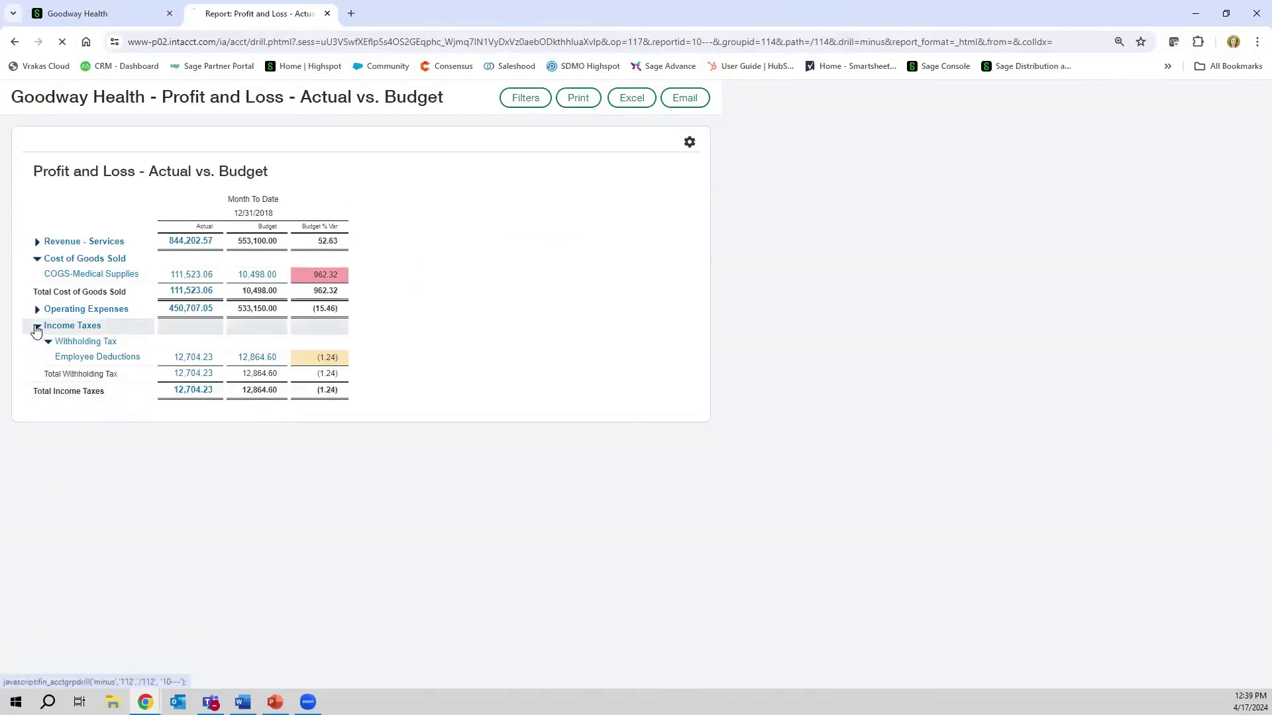
click(37, 259)
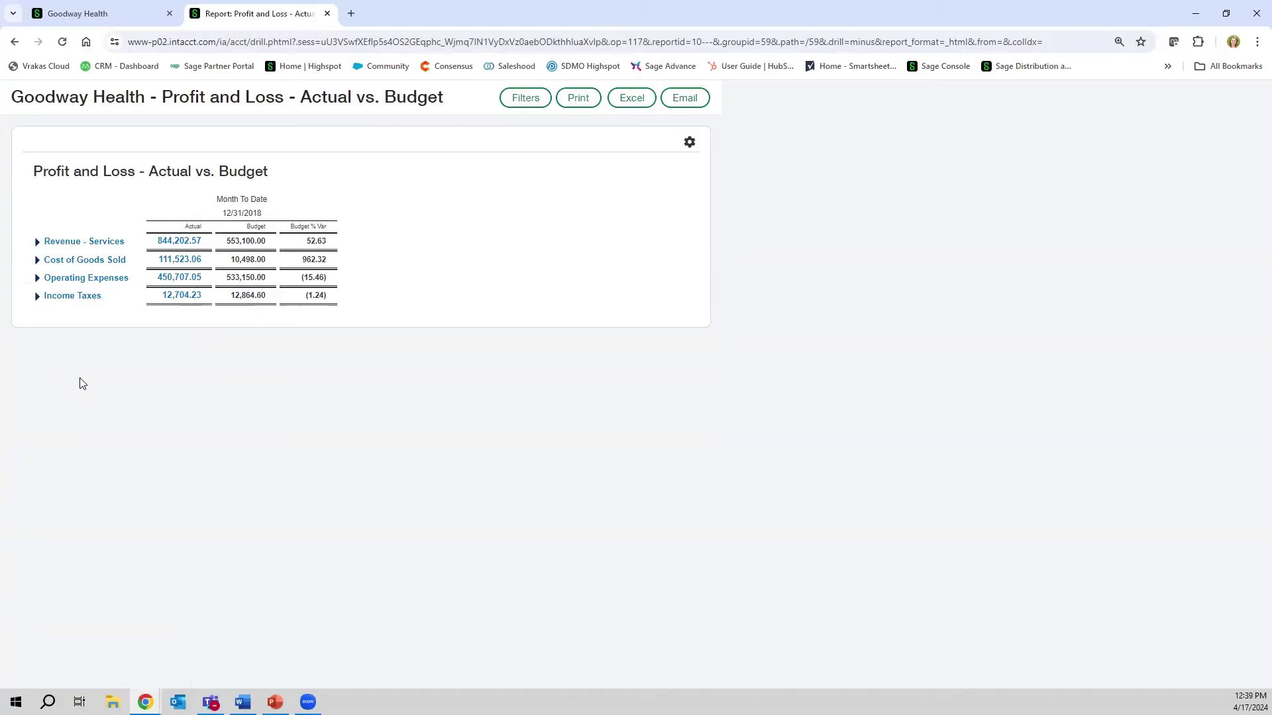
- Re-expand all four sections, then close the Actual vs. Budget report tab
click(39, 243)
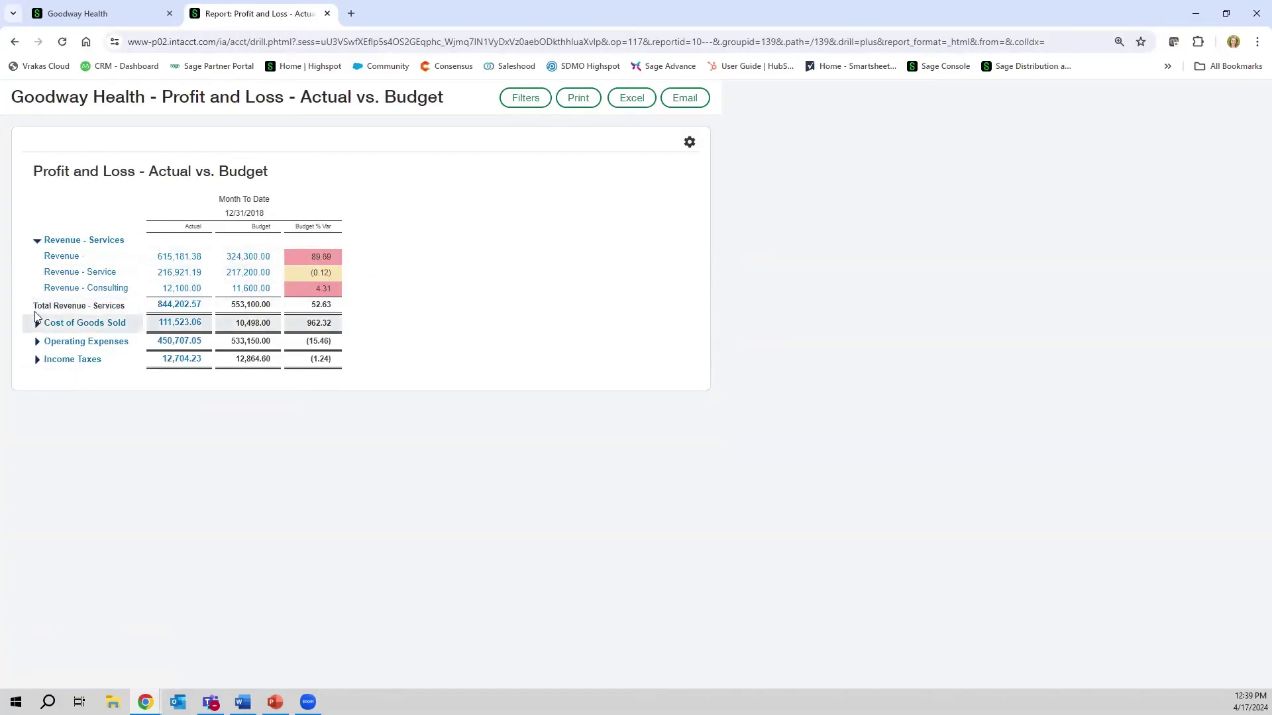
click(37, 321)
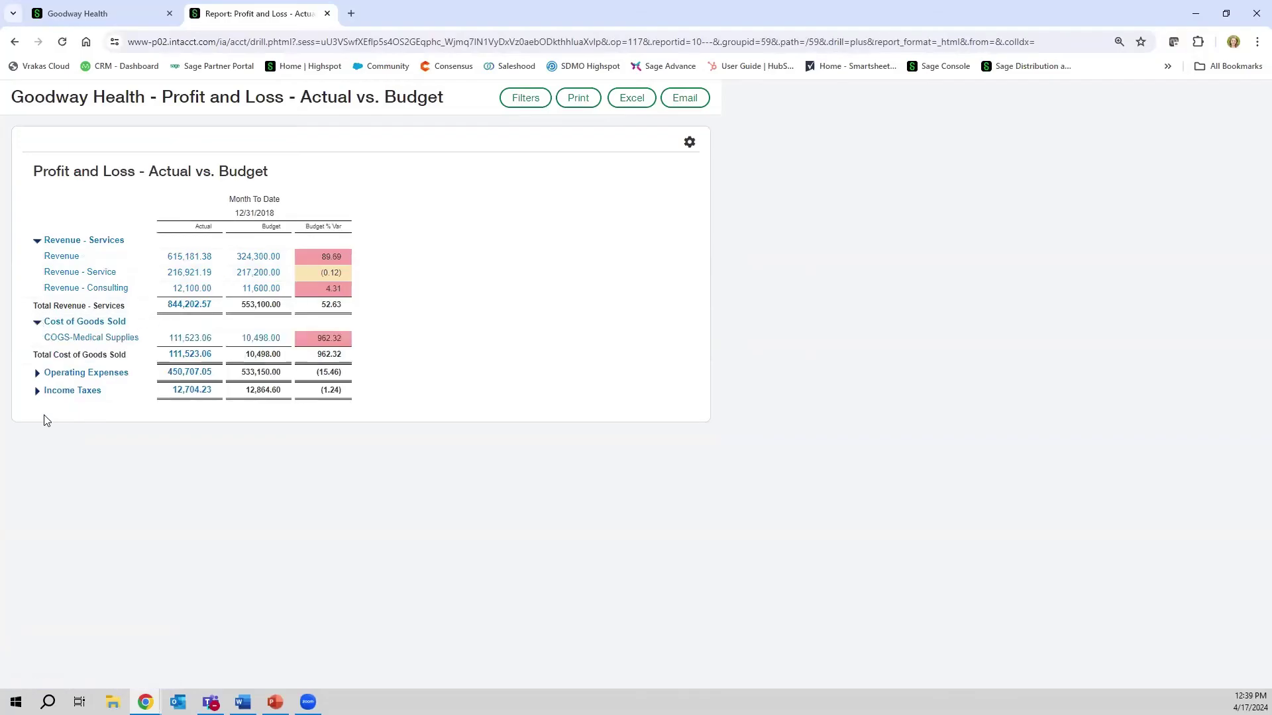
click(37, 372)
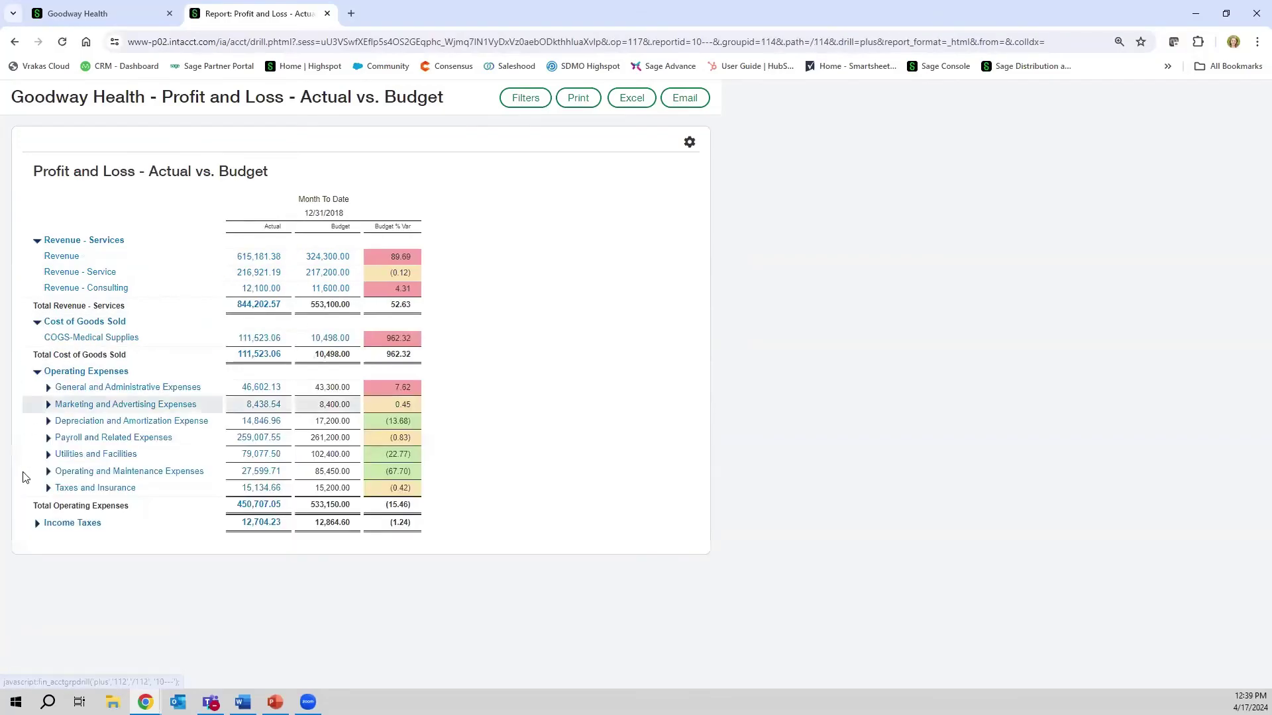
click(37, 522)
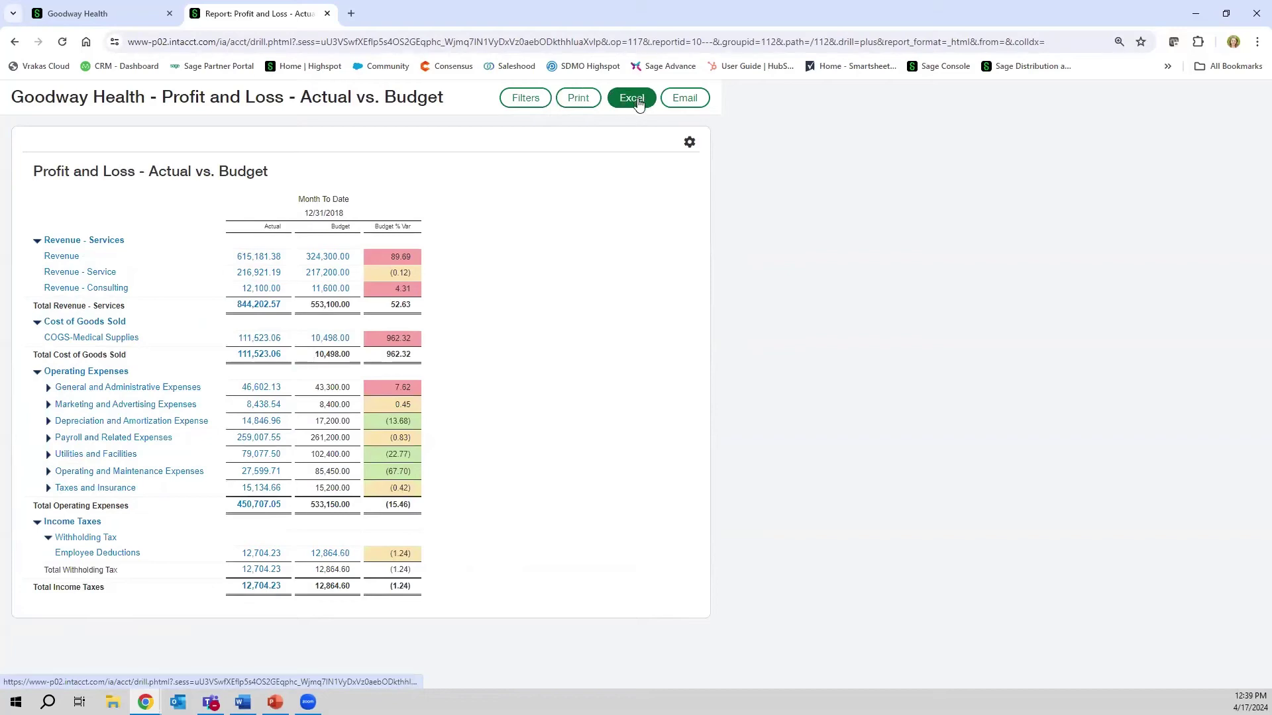
click(327, 14)
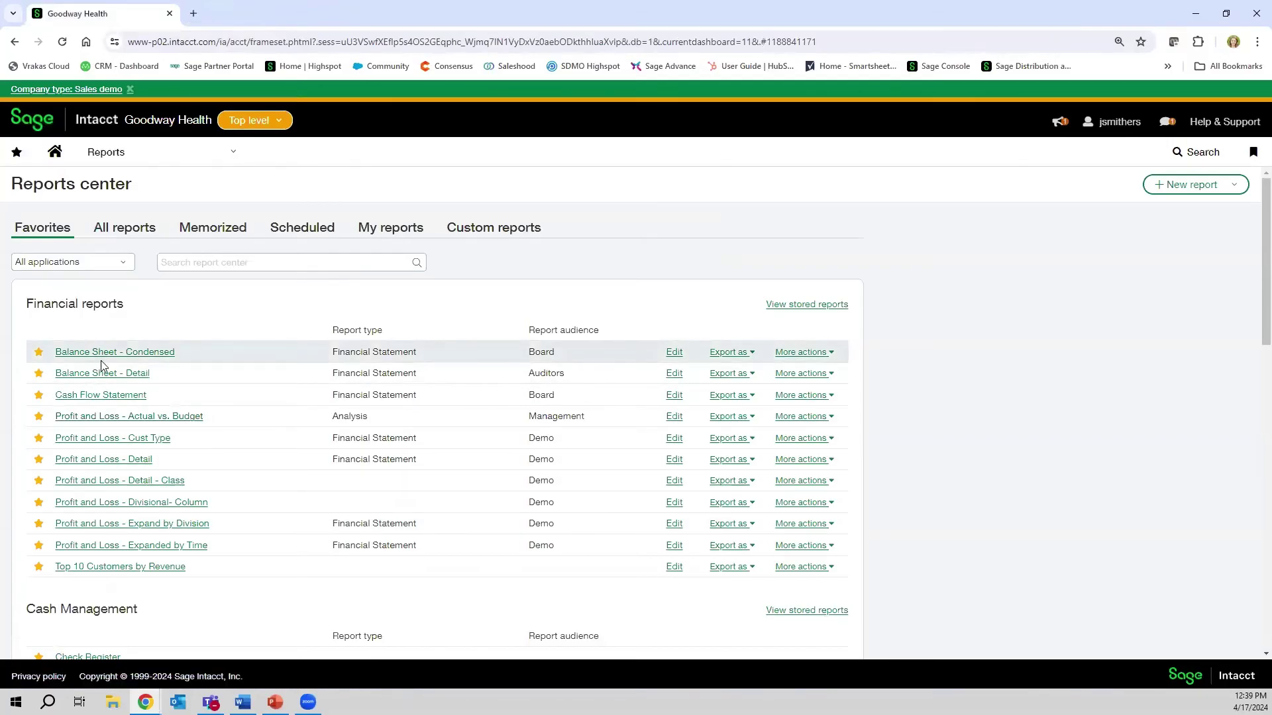
click(142, 547)
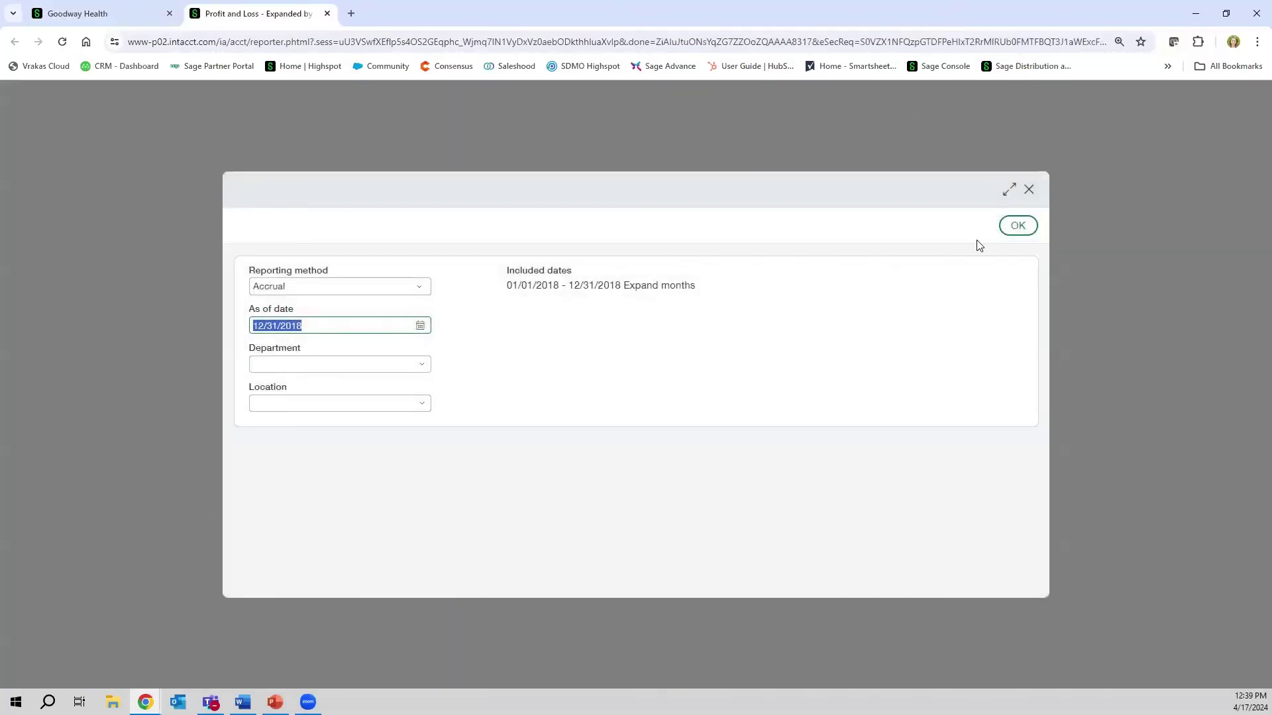
click(1016, 226)
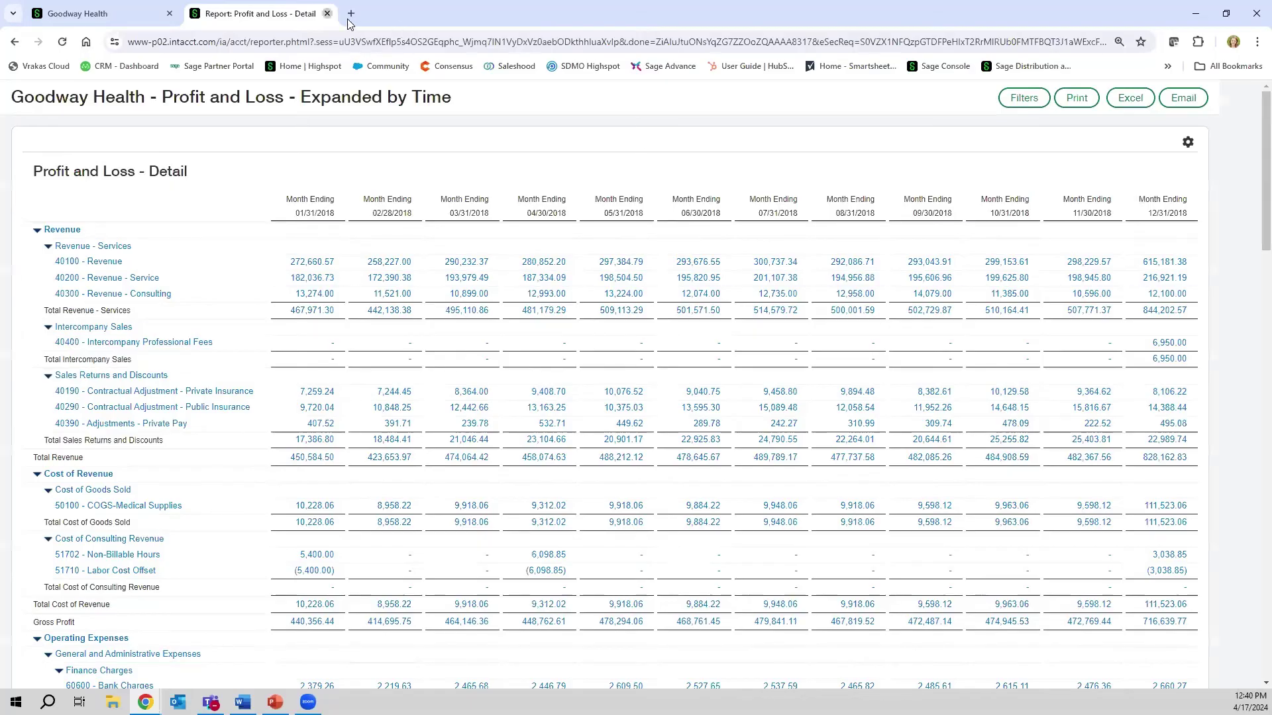
click(327, 13)
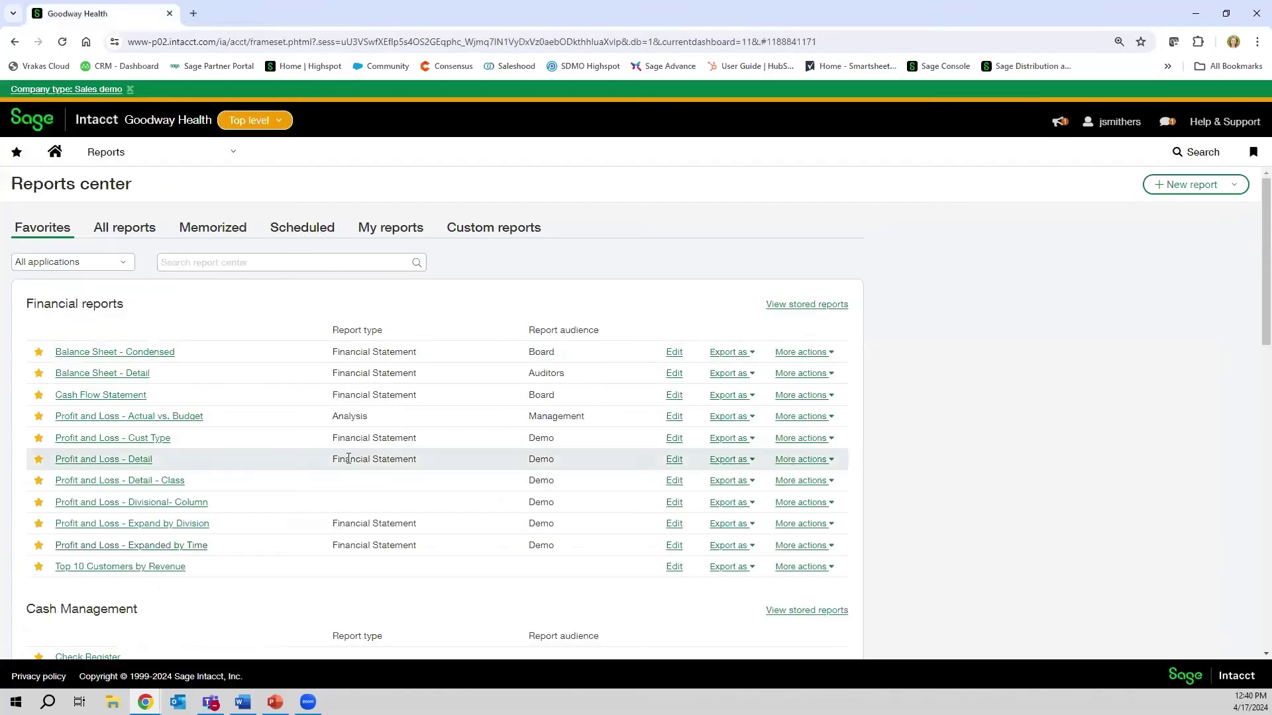
- Run Top 10 Customers by Revenue, then rerun it with as-of date 12/31/2018
click(126, 567)
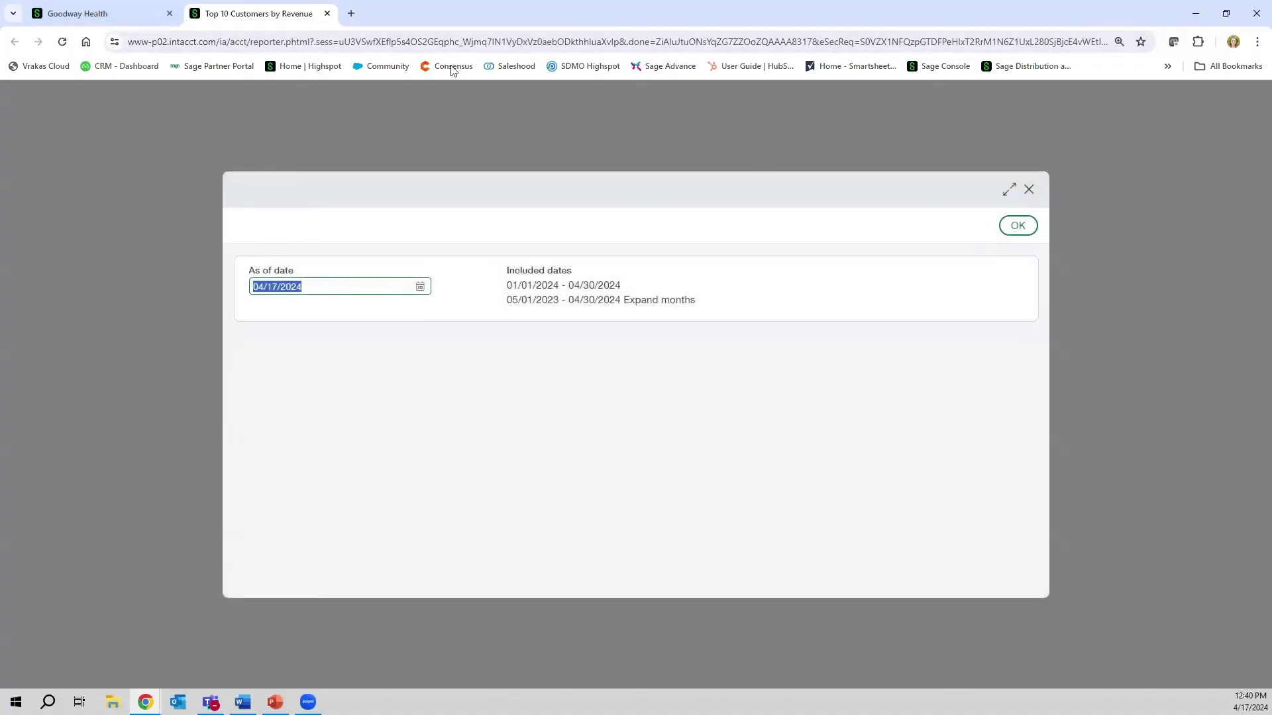
click(1017, 225)
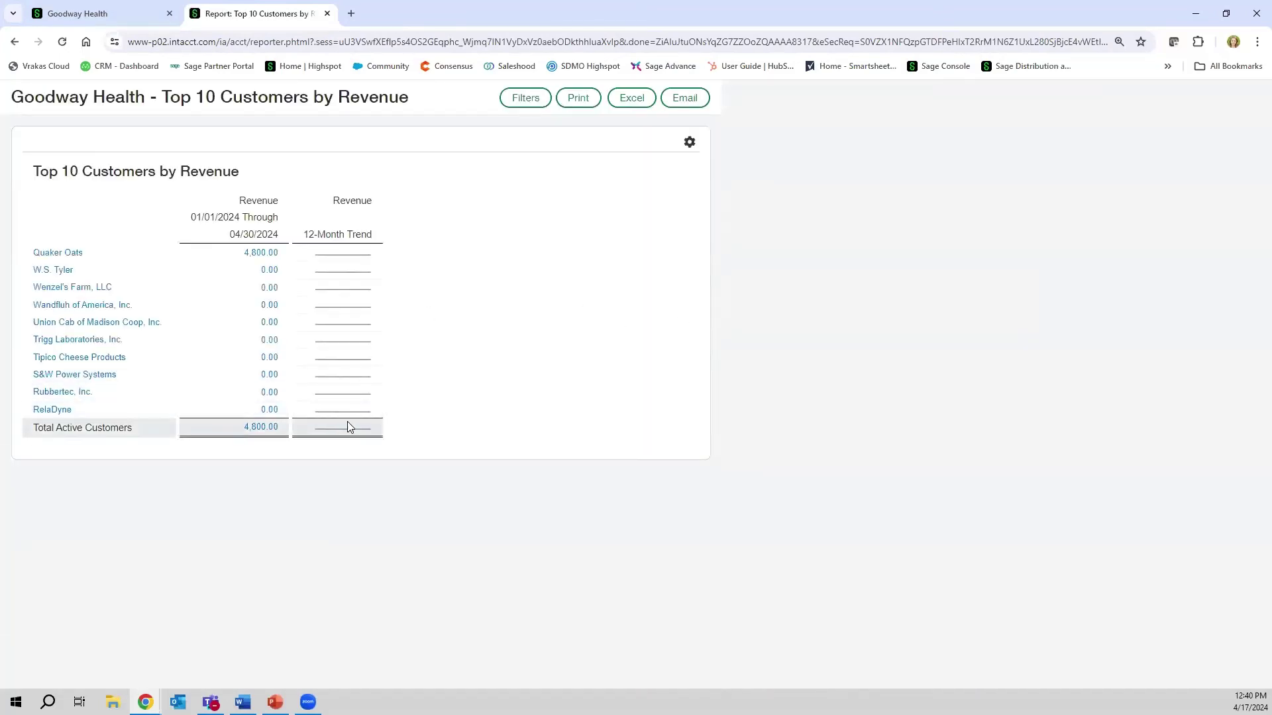
click(523, 101)
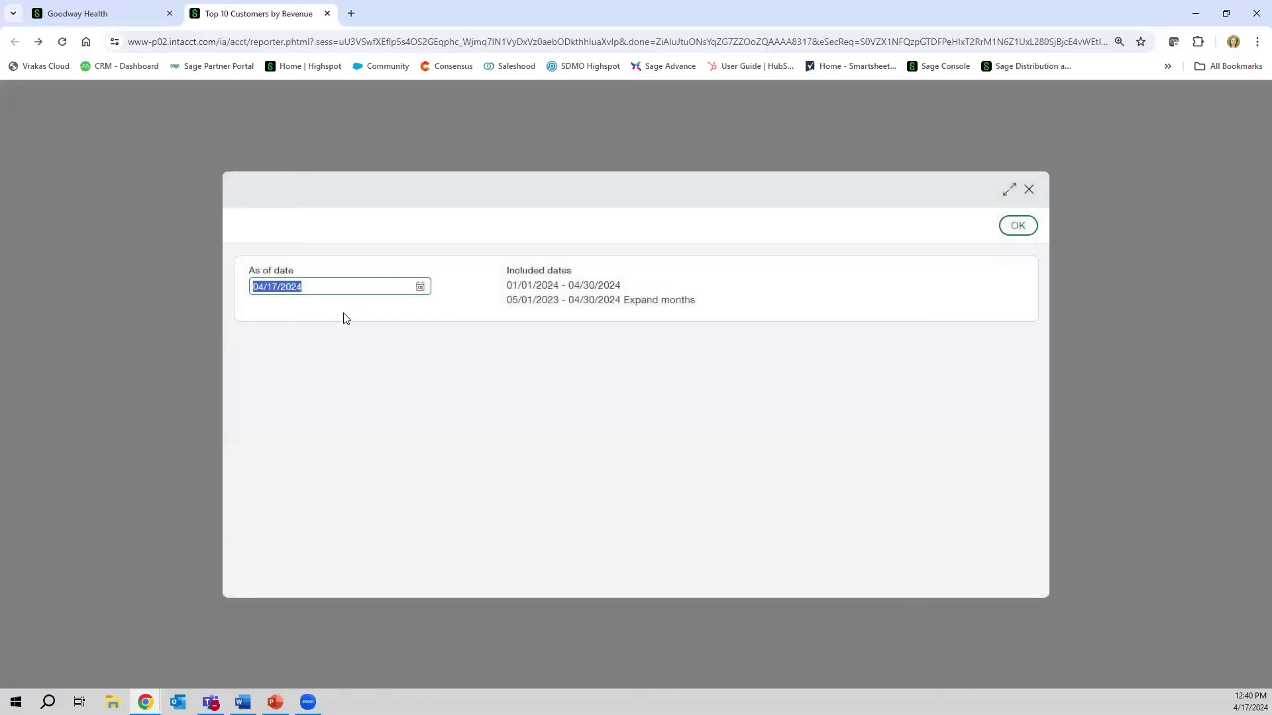
text(12312018)
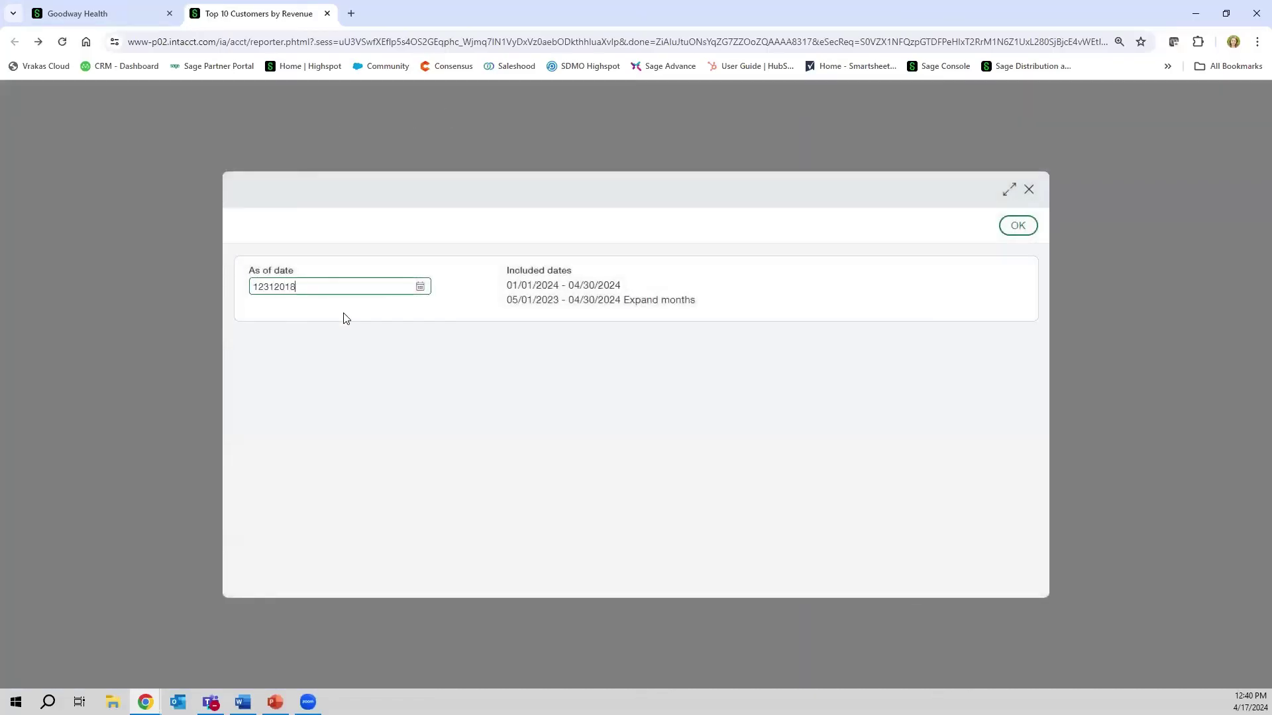
click(1016, 226)
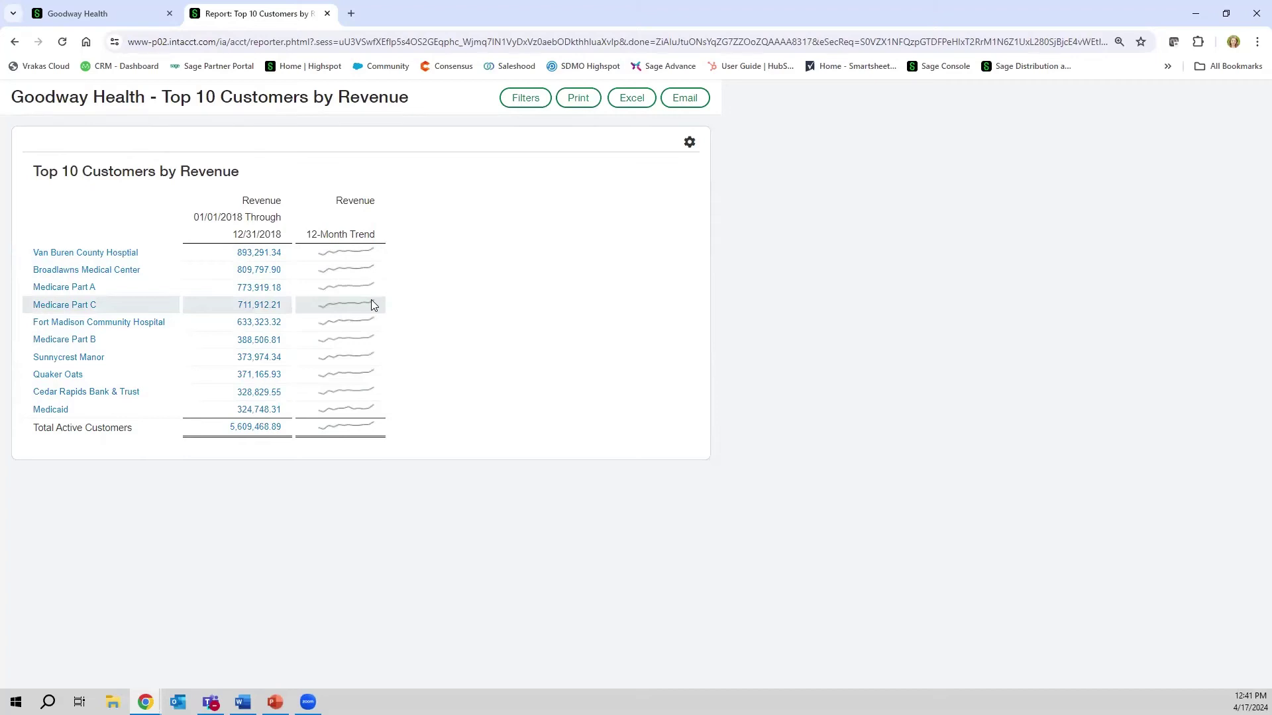
- Close the customer revenue report tab and edit Balance Sheet - Detail from Reports center
click(323, 19)
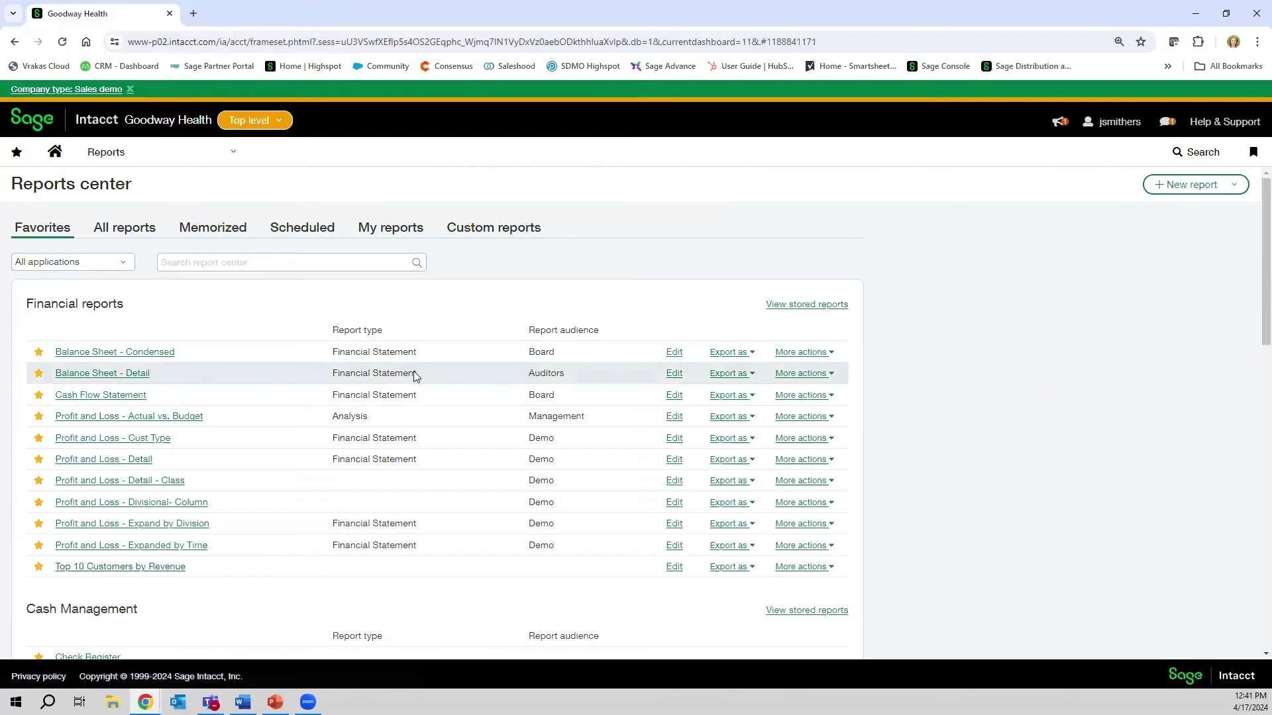
click(674, 376)
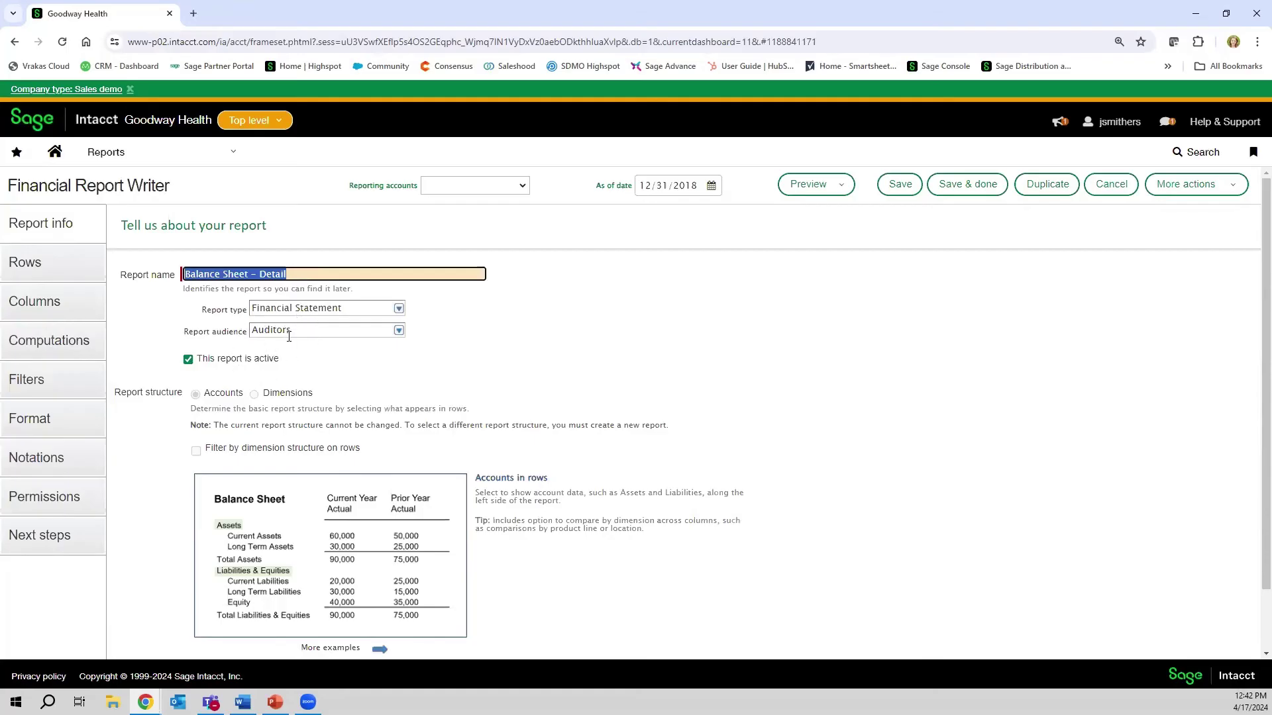
click(398, 331)
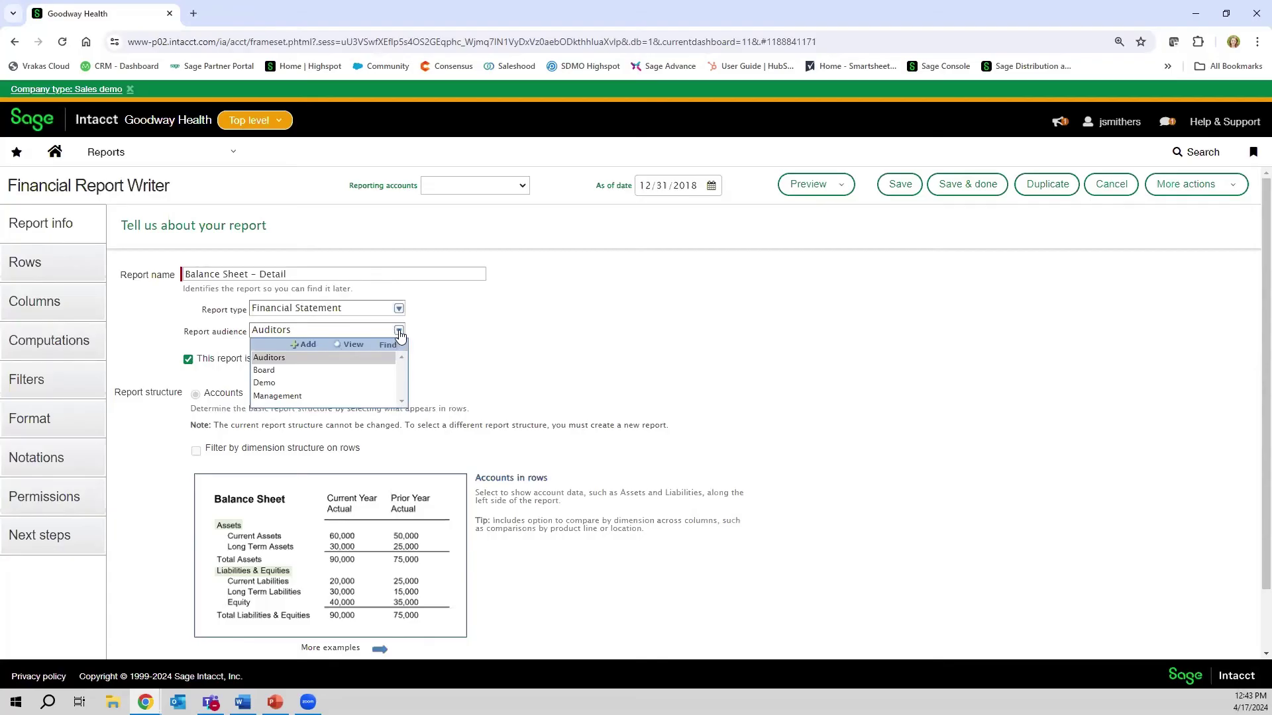
click(399, 333)
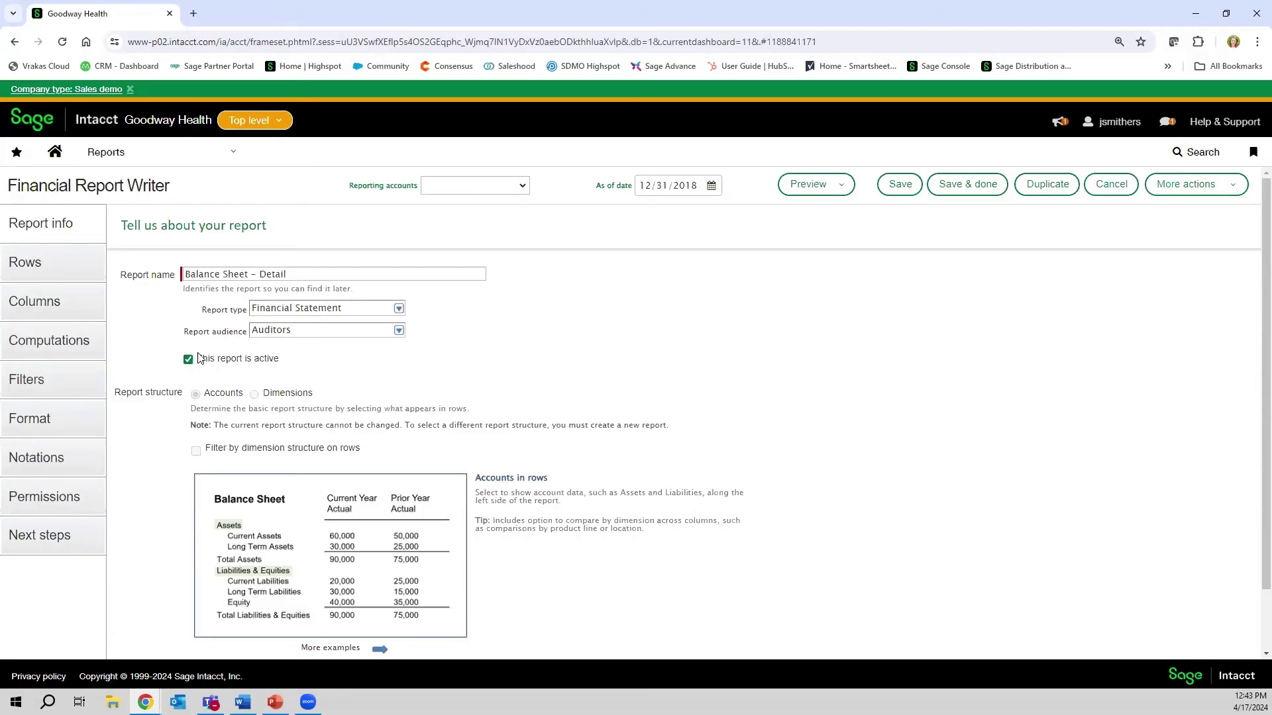
scroll(248, 364, down, 1)
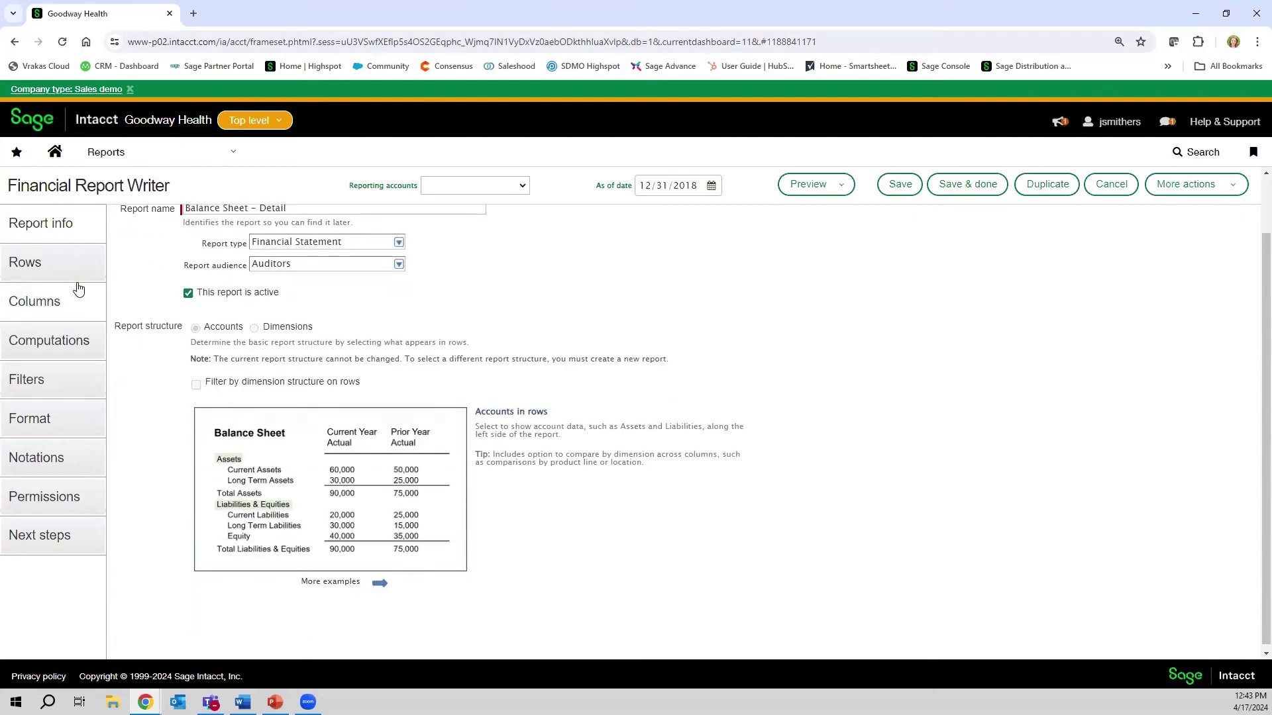
scroll(63, 275, up, 1)
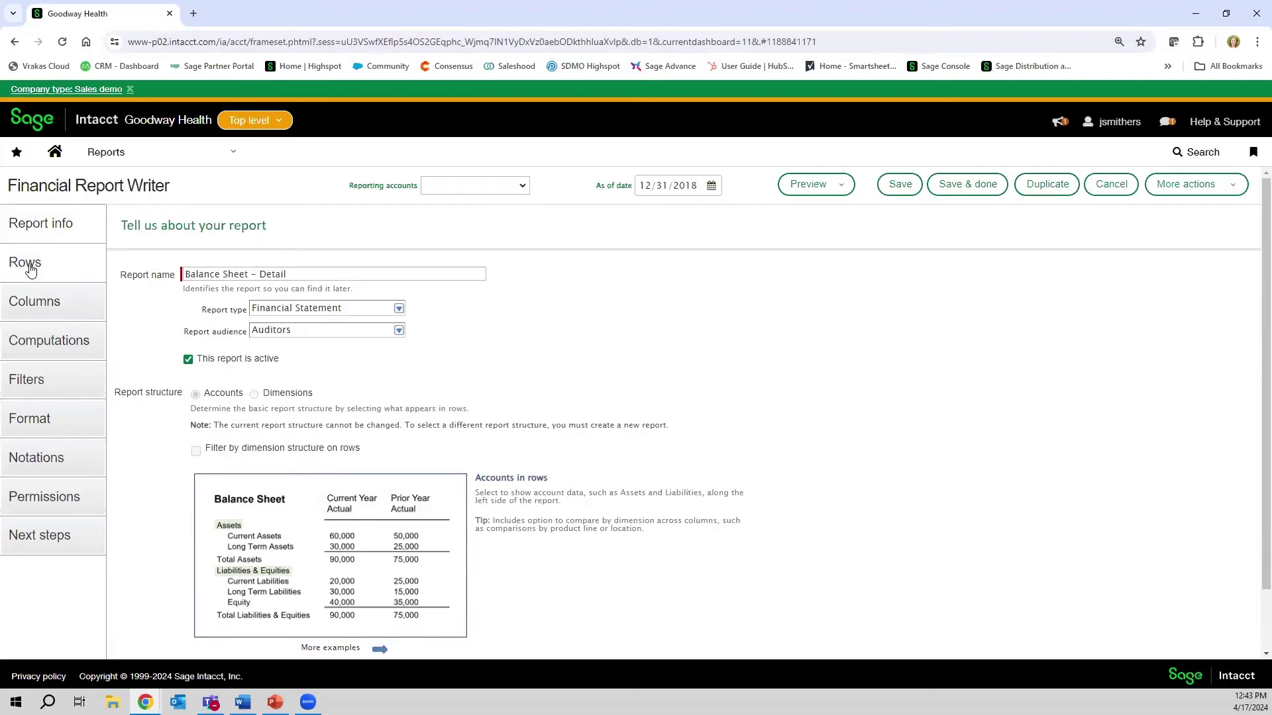
- Collapse the Liabilities and Equity and Assets row groups, then move to the column definitions
click(28, 264)
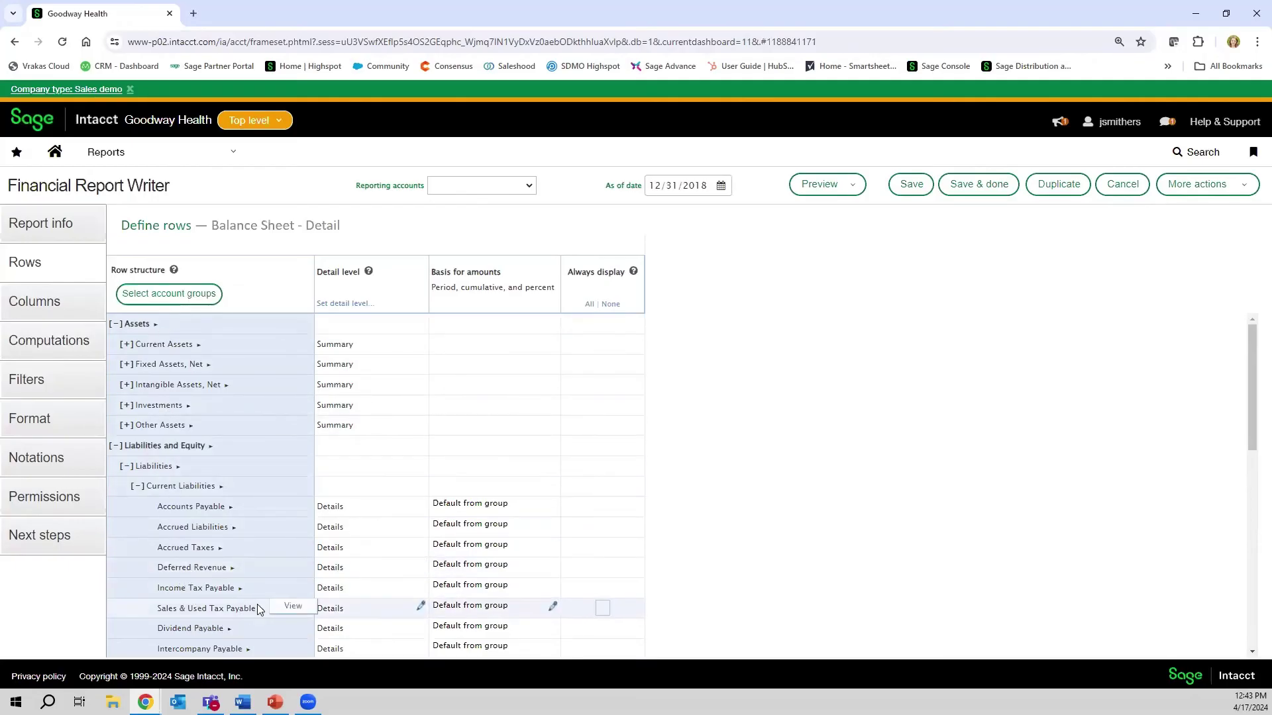
click(116, 446)
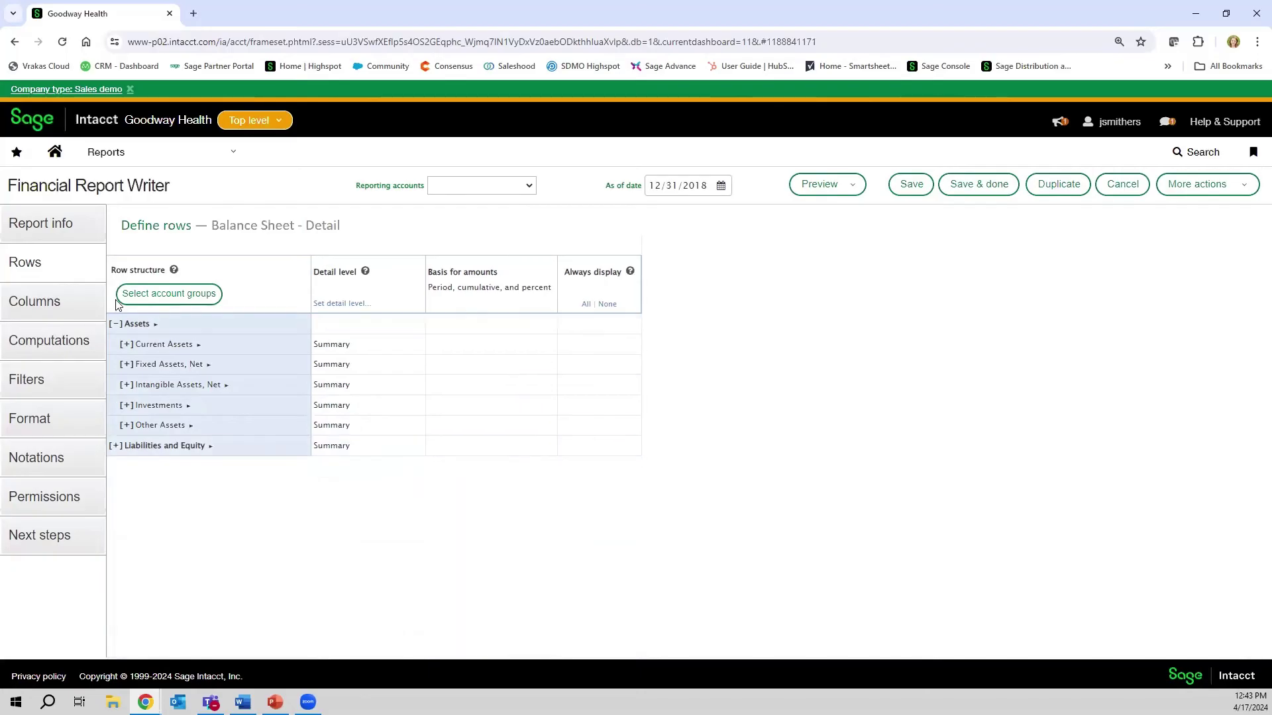
click(116, 324)
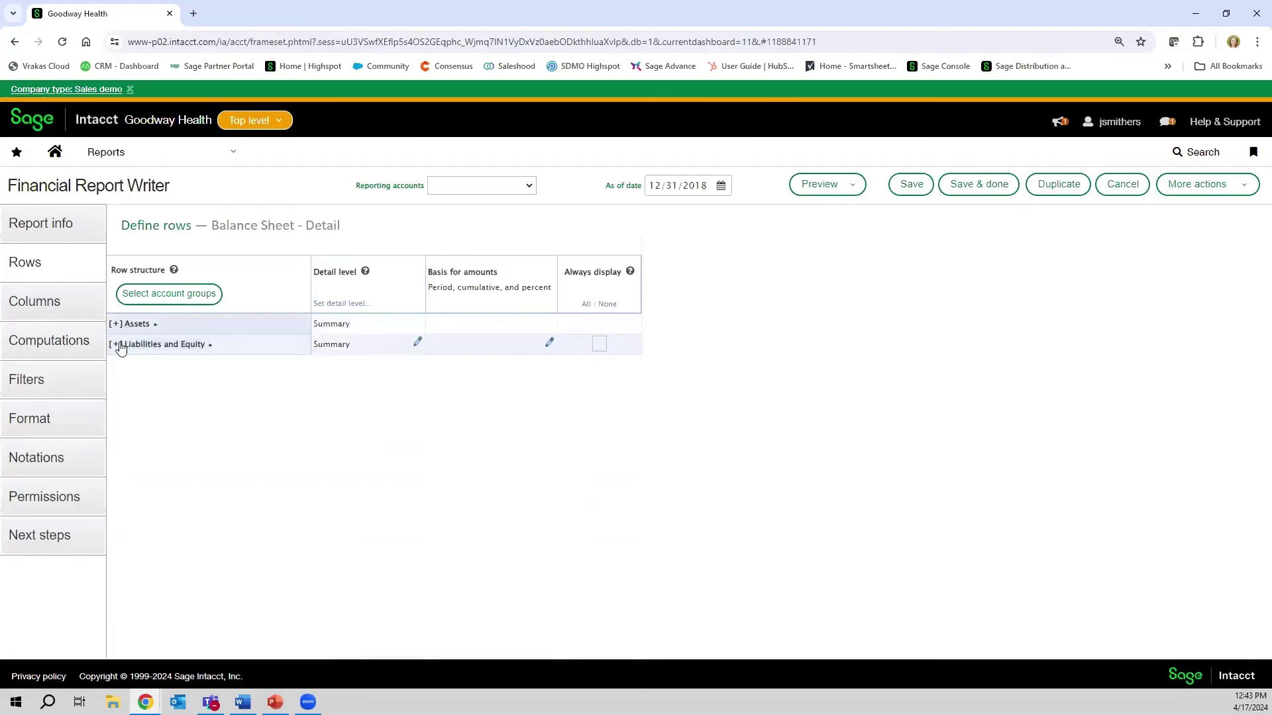
click(155, 324)
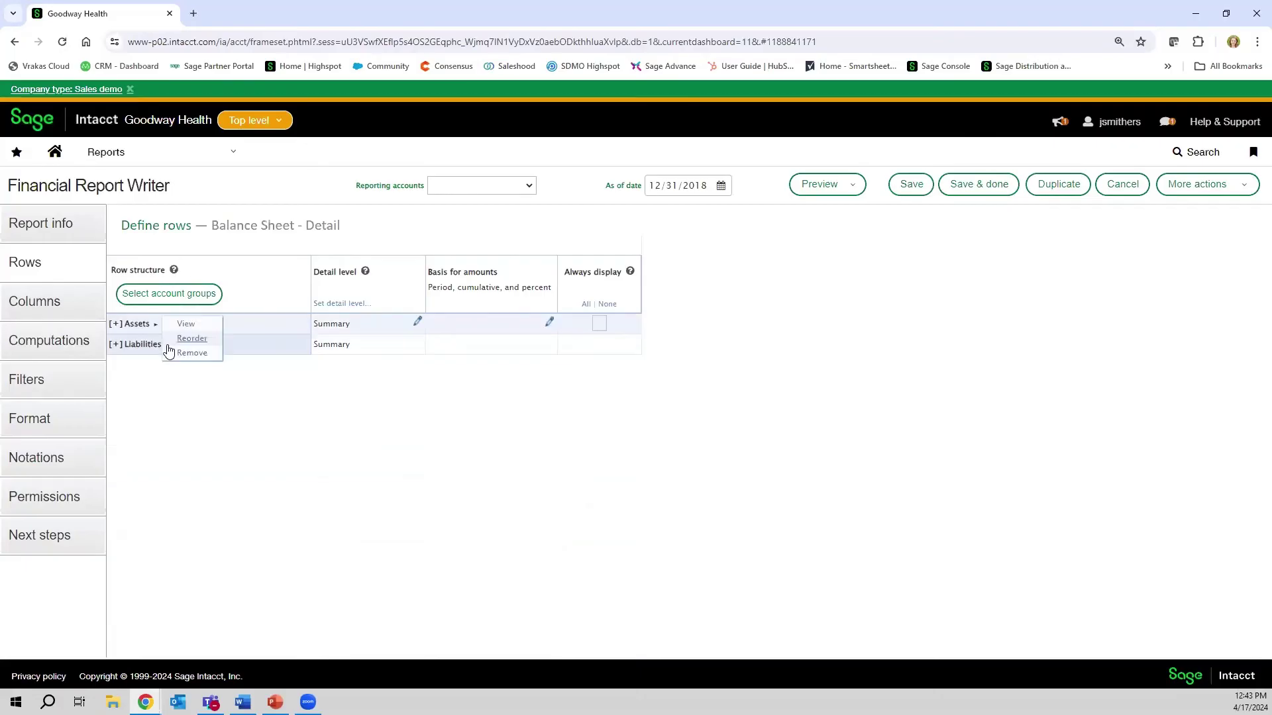
click(51, 304)
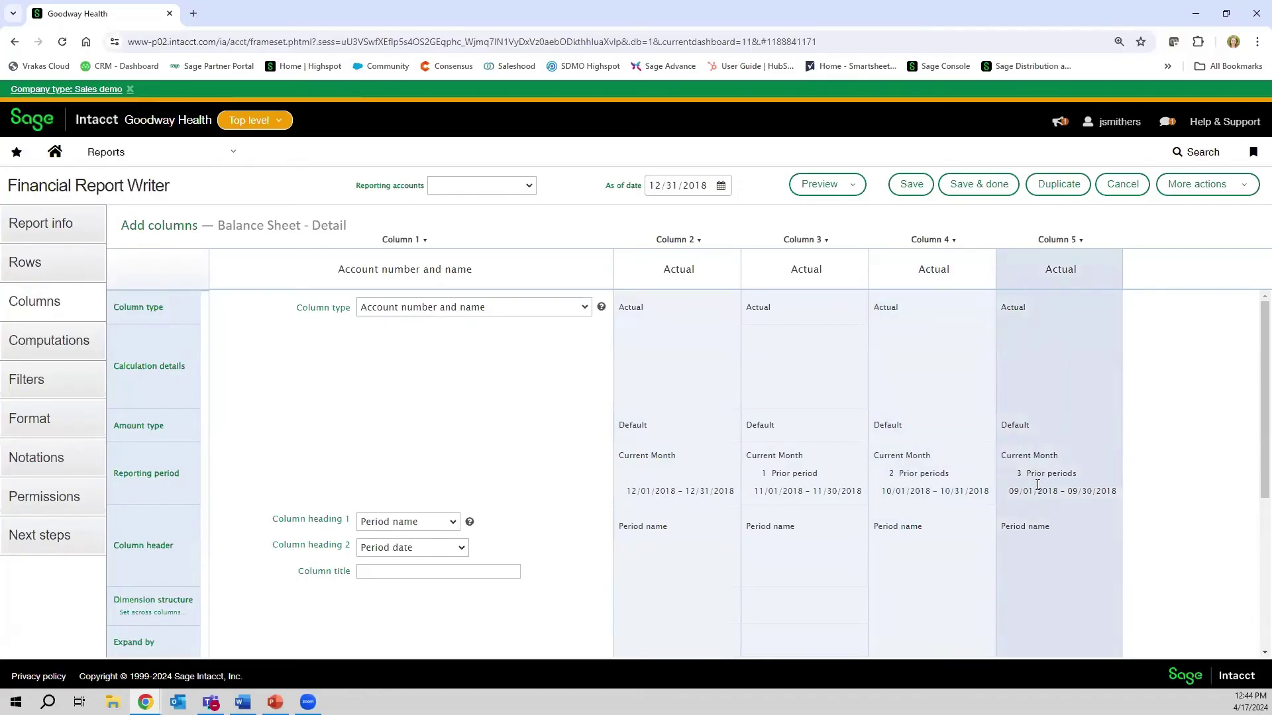
- Bring up the Column 5 header menu in the Balance Sheet - Detail columns
click(1082, 242)
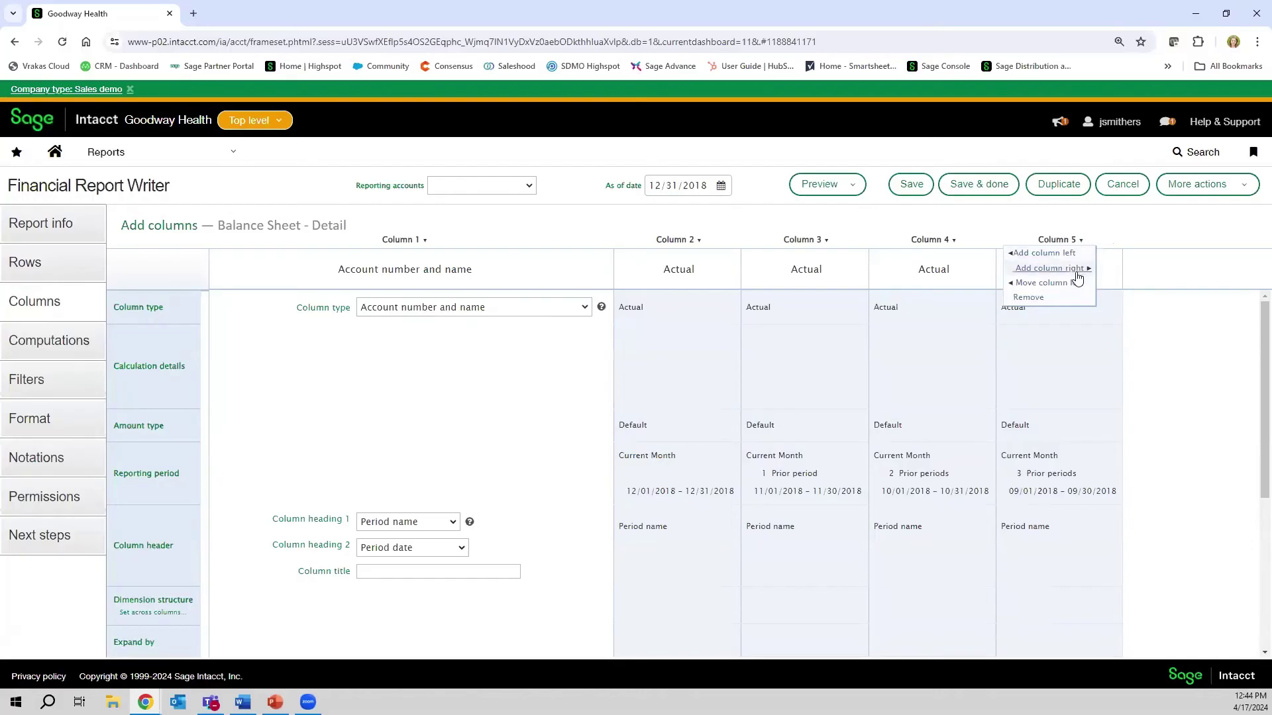
click(1063, 239)
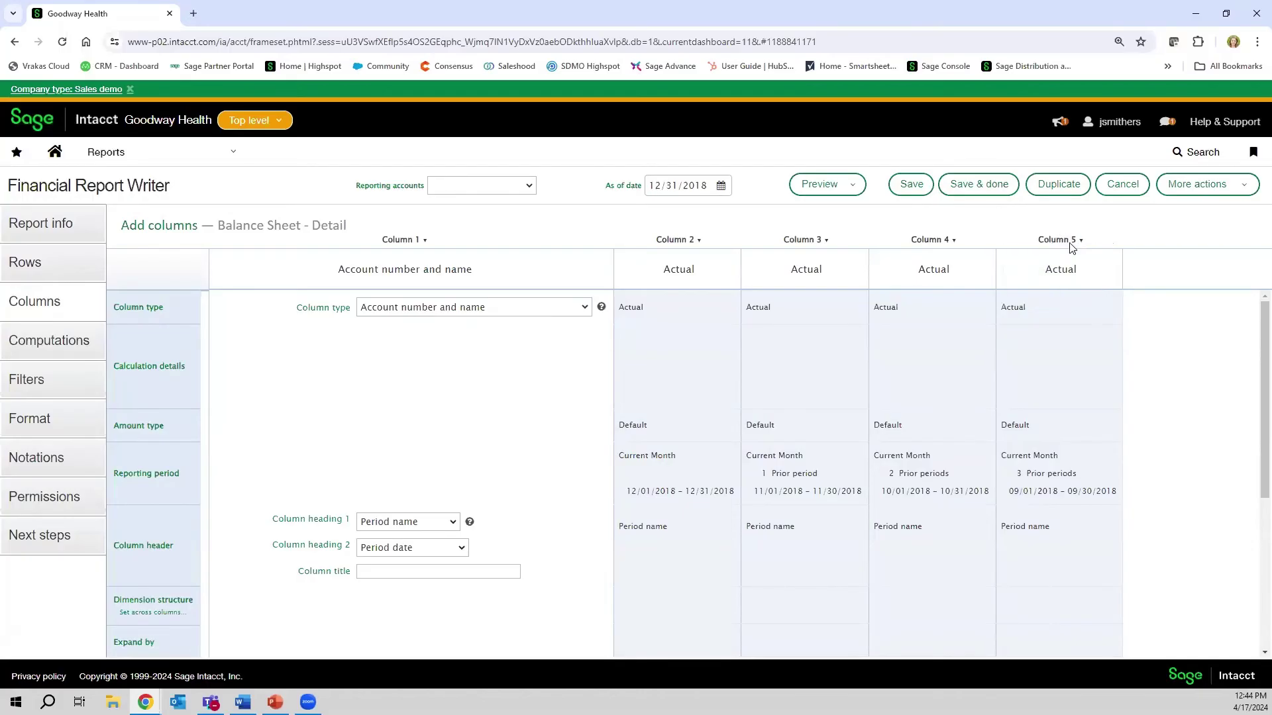
click(1060, 240)
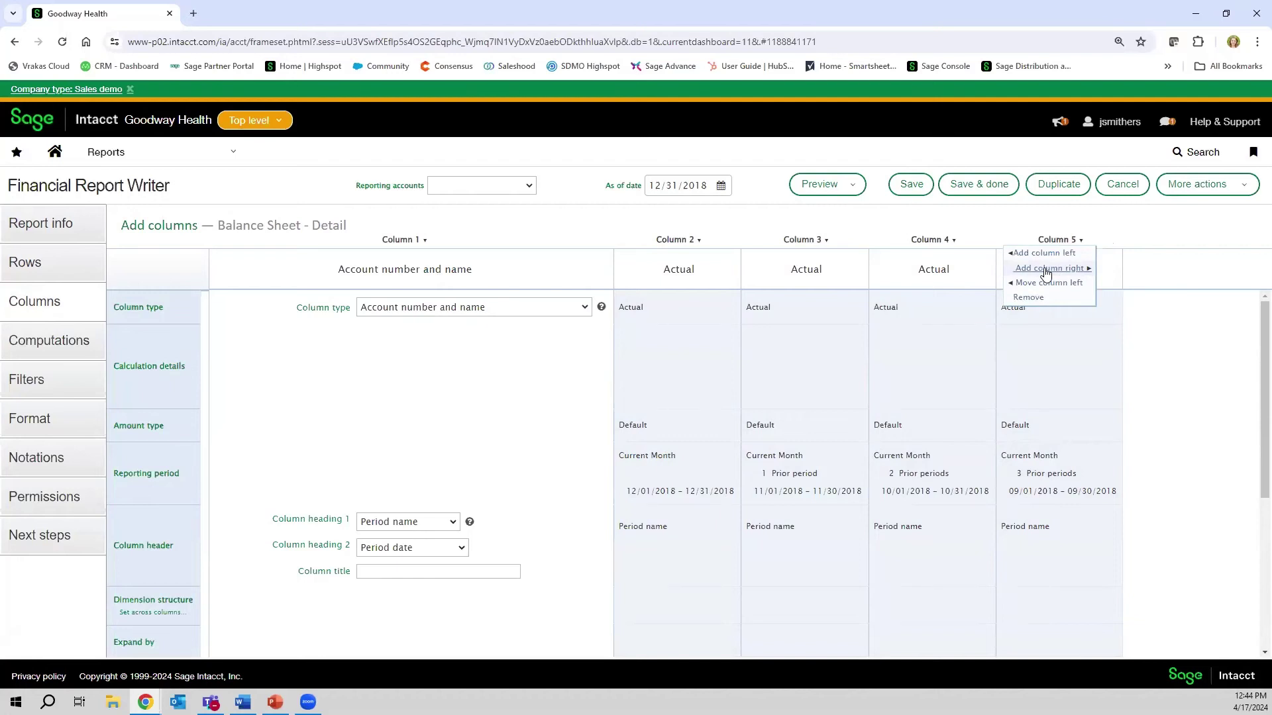
- Add an Actual column right of Column 5 with an offset of 4 prior periods
click(1045, 269)
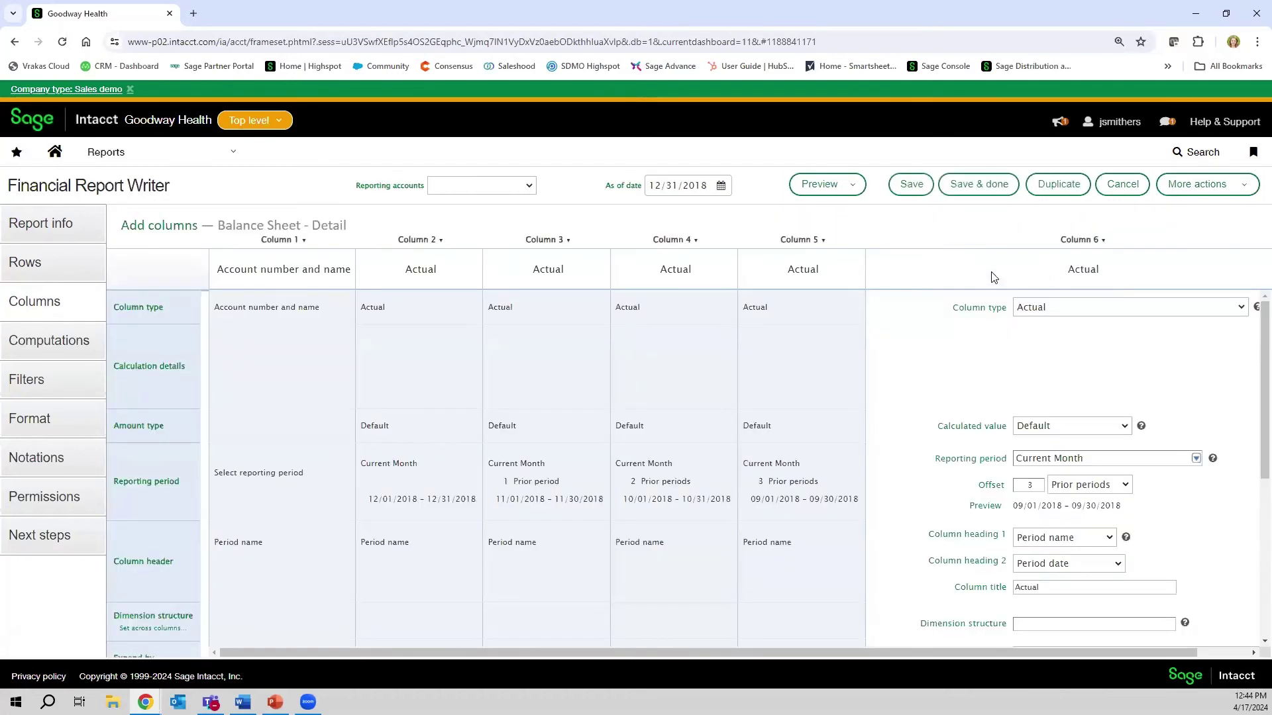
scroll(1022, 298, down, 1)
scroll(1046, 284, up, 1)
click(1239, 308)
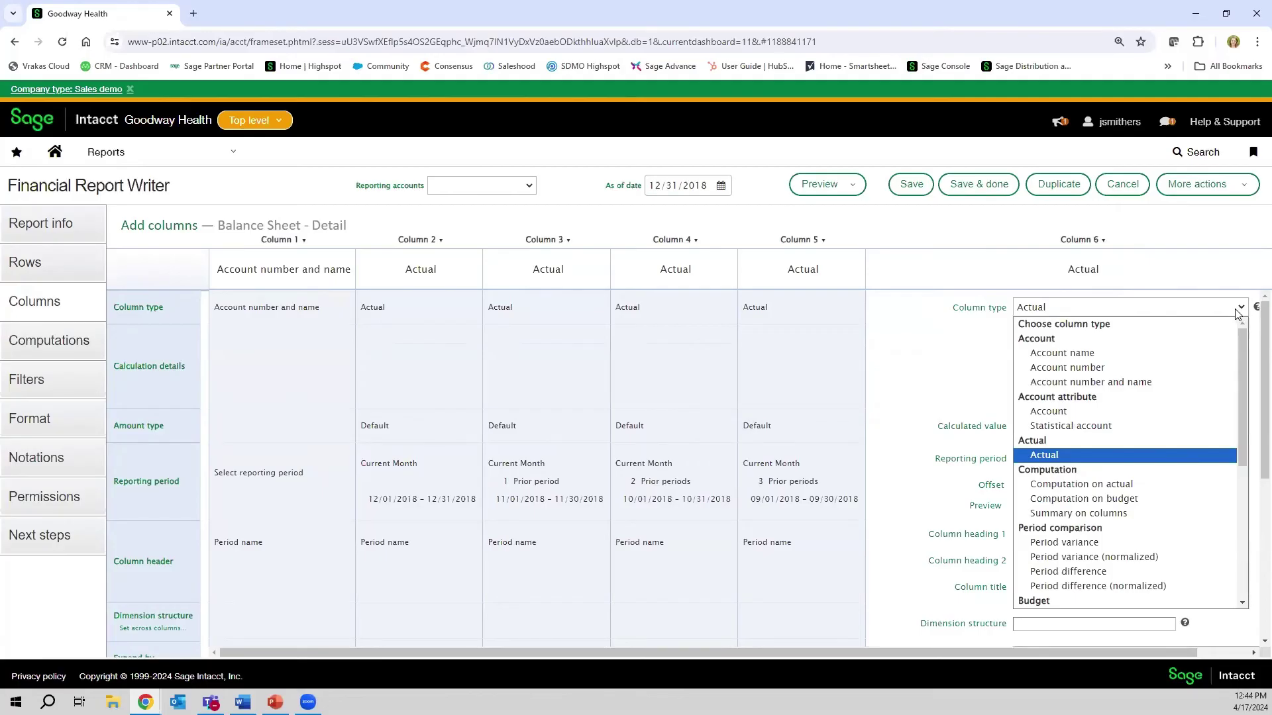
click(1149, 454)
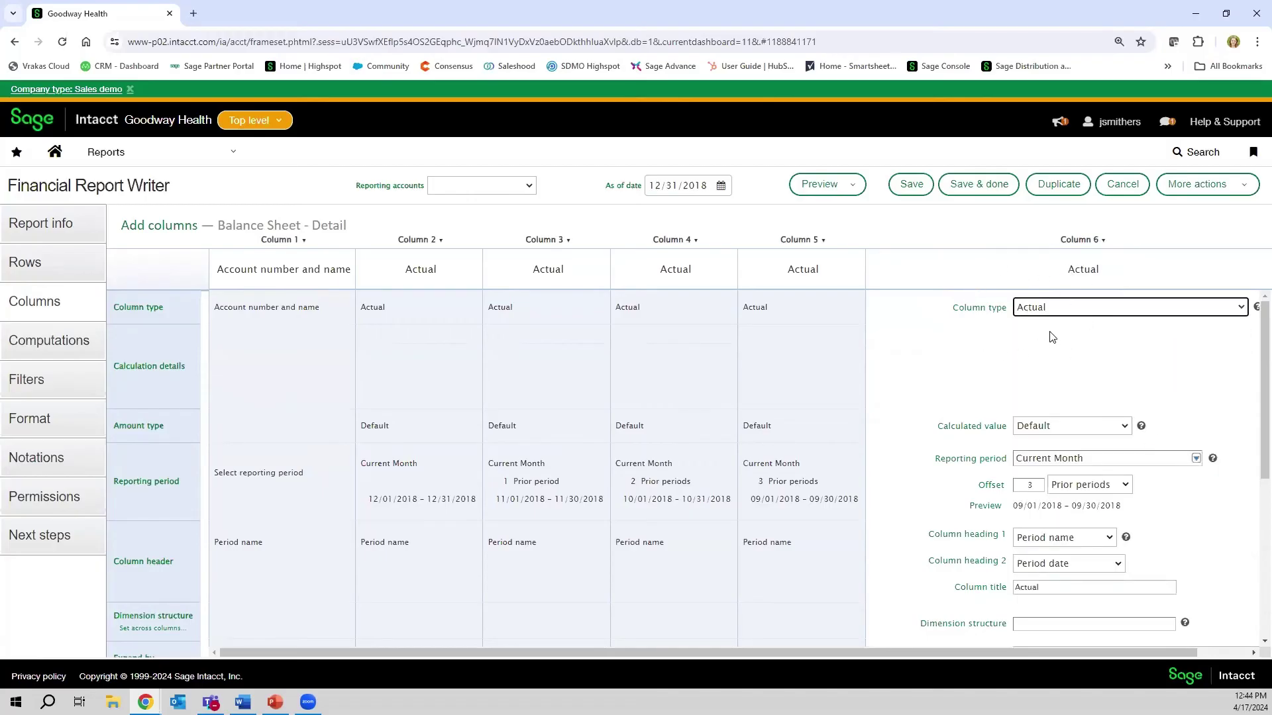
scroll(1052, 337, down, 1)
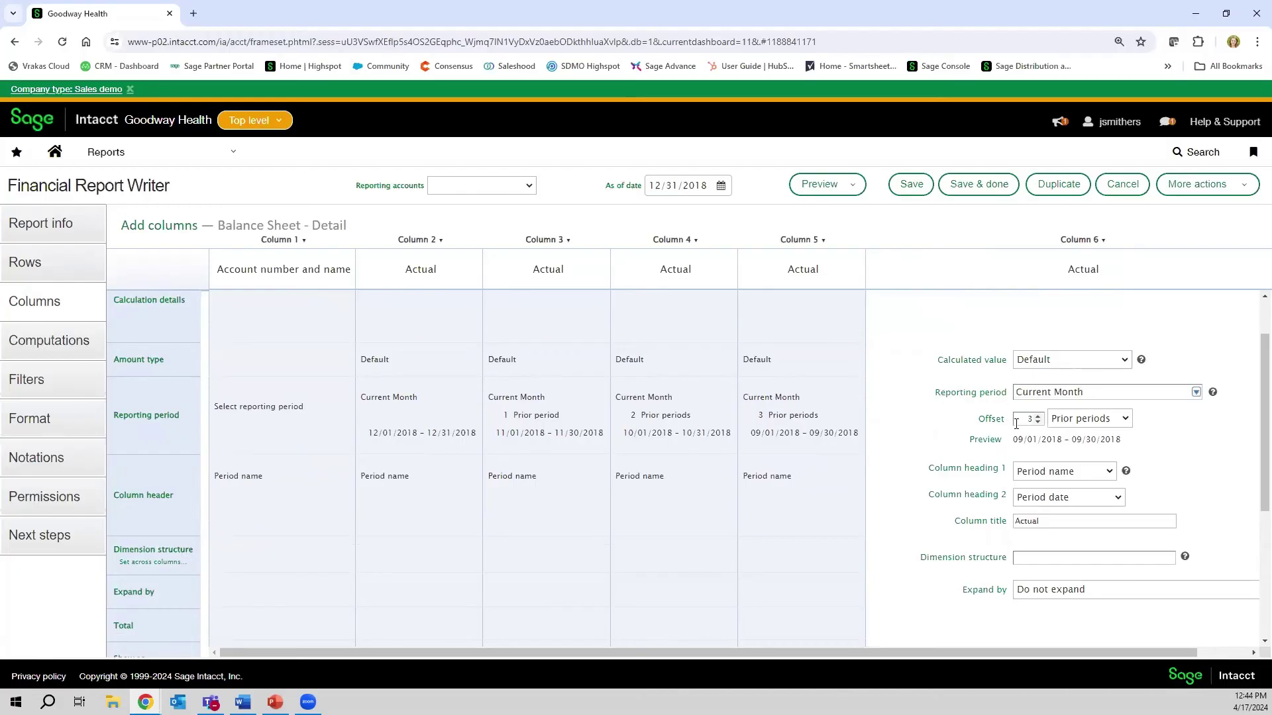
double_click(1035, 420)
text(4)
- Clear the new column's title and keep its amounts shown as Number
scroll(965, 455, down, 1)
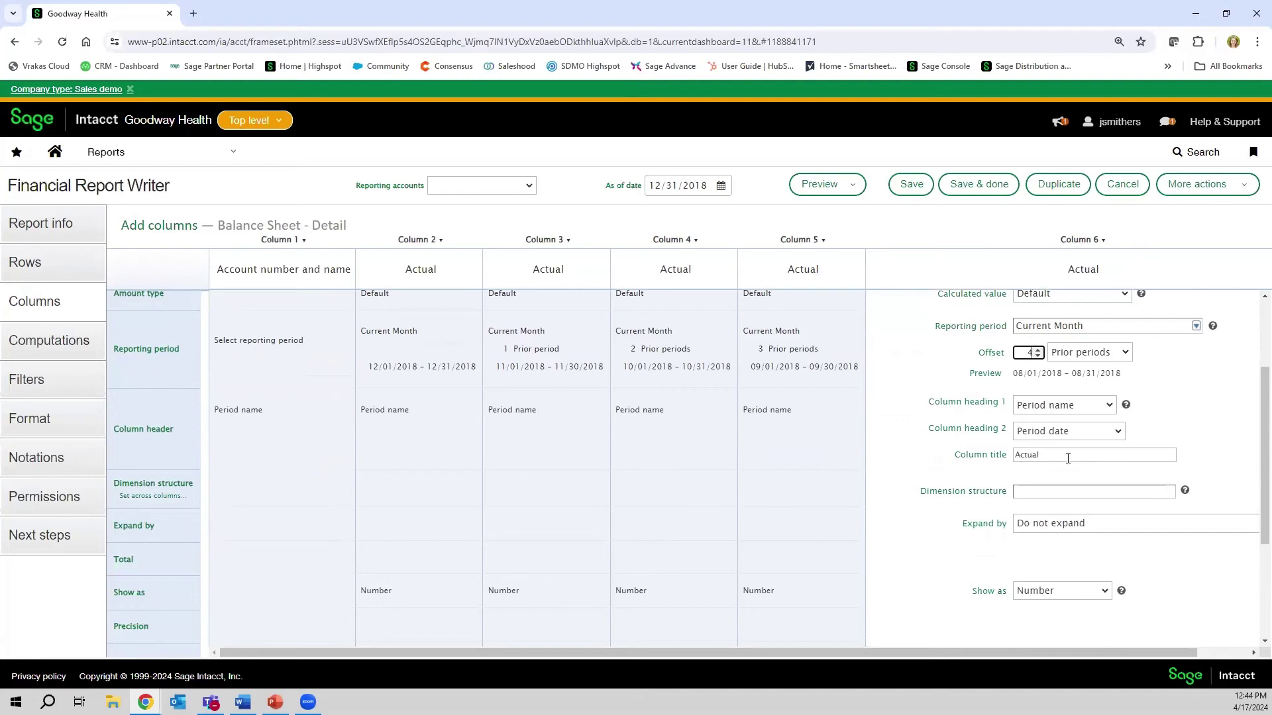
double_click(1013, 457)
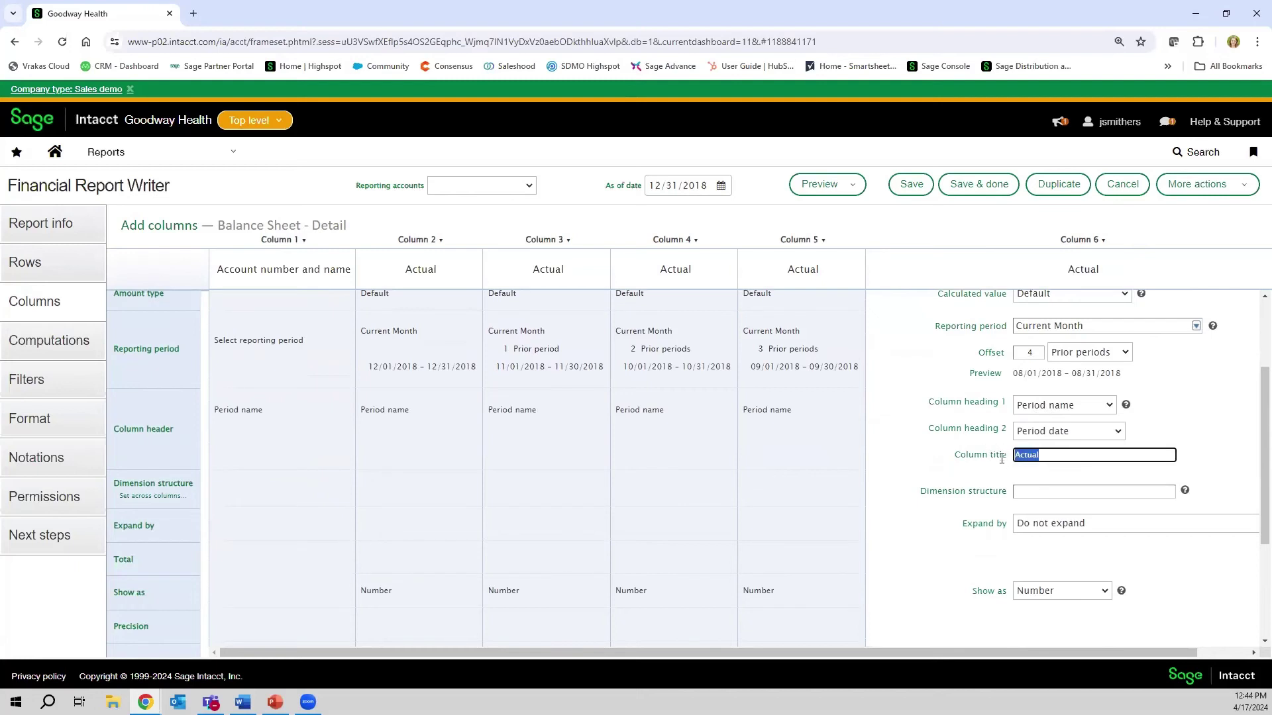
key(BackSpace)
click(924, 457)
scroll(994, 444, down, 1)
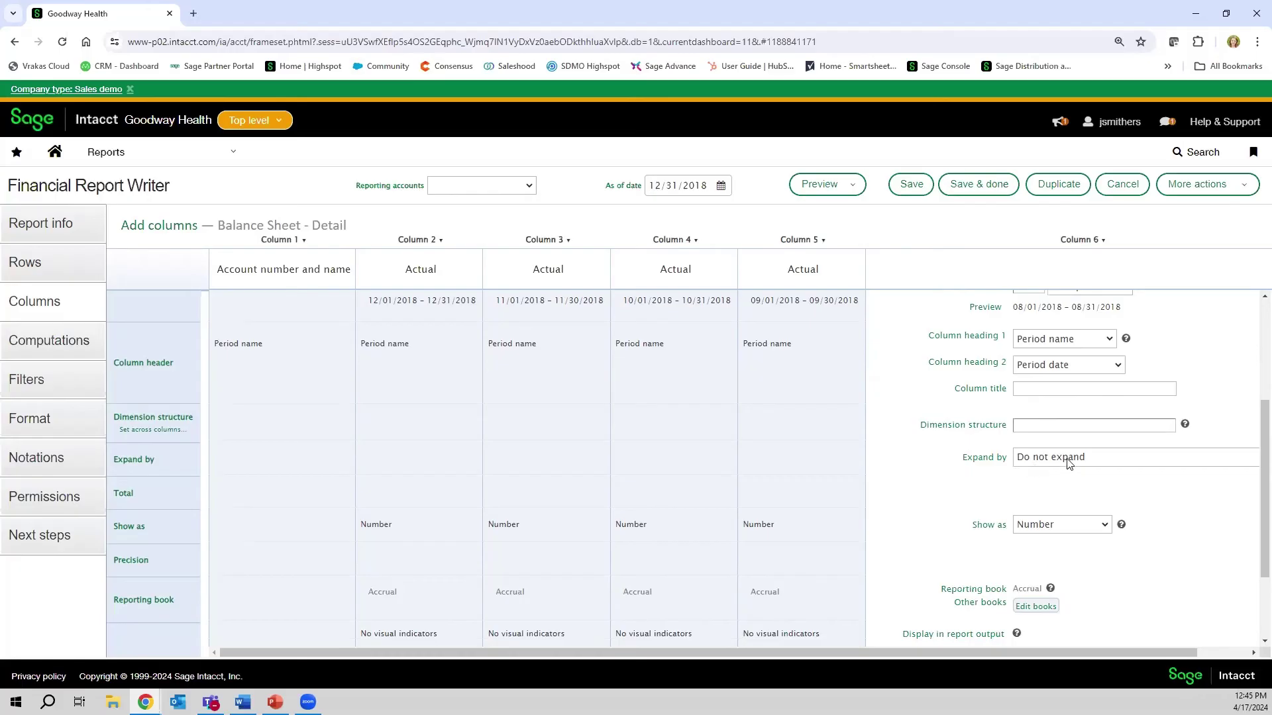
scroll(1053, 493, down, 1)
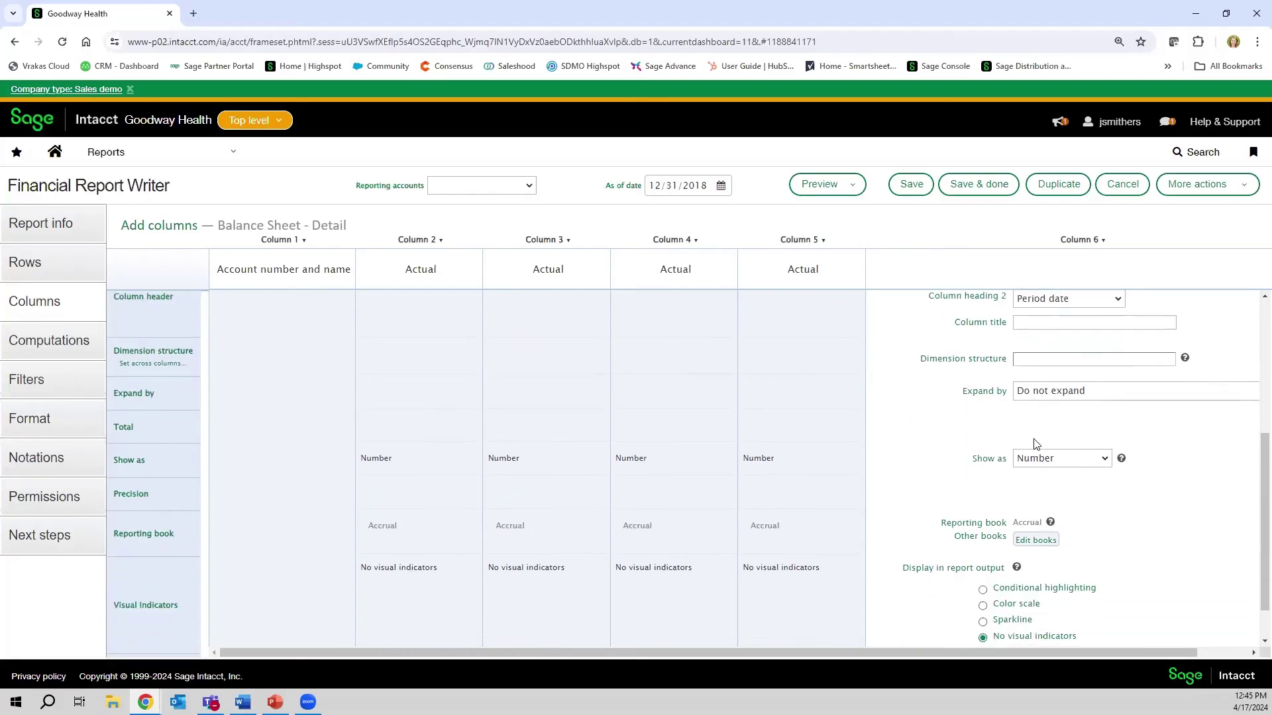
click(1101, 461)
click(1100, 461)
scroll(940, 471, down, 1)
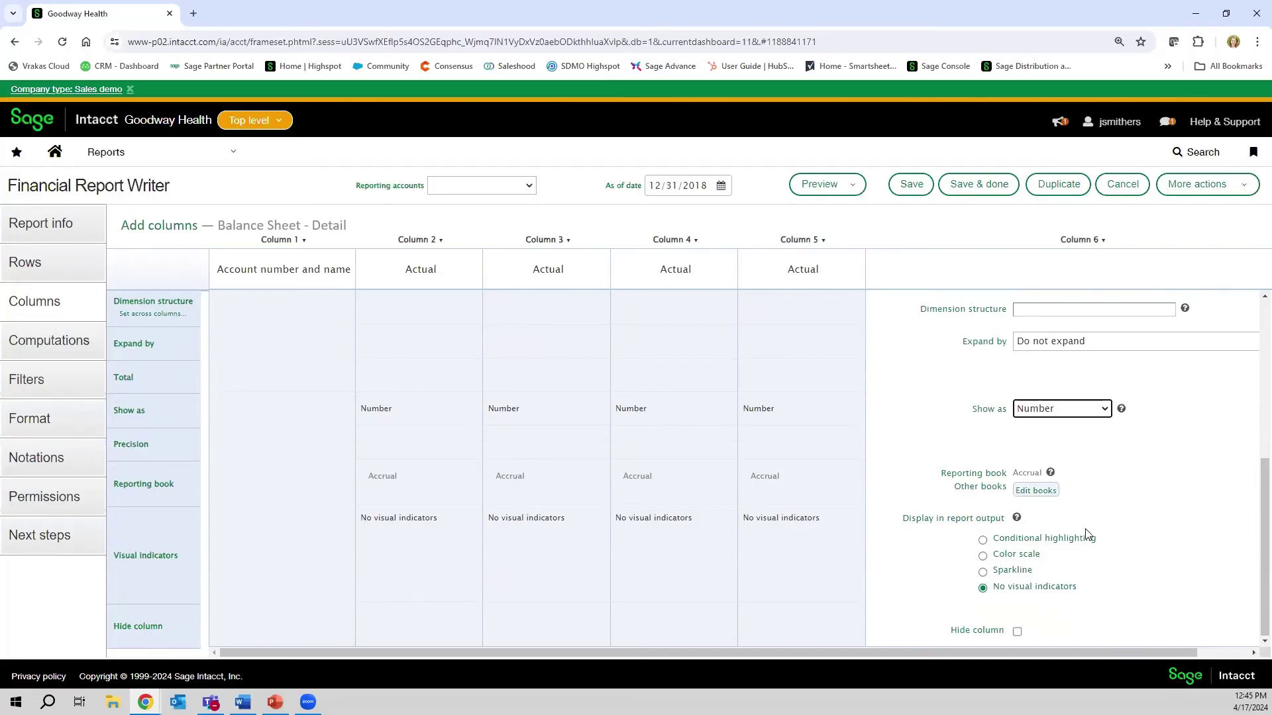
scroll(1086, 527, up, 5)
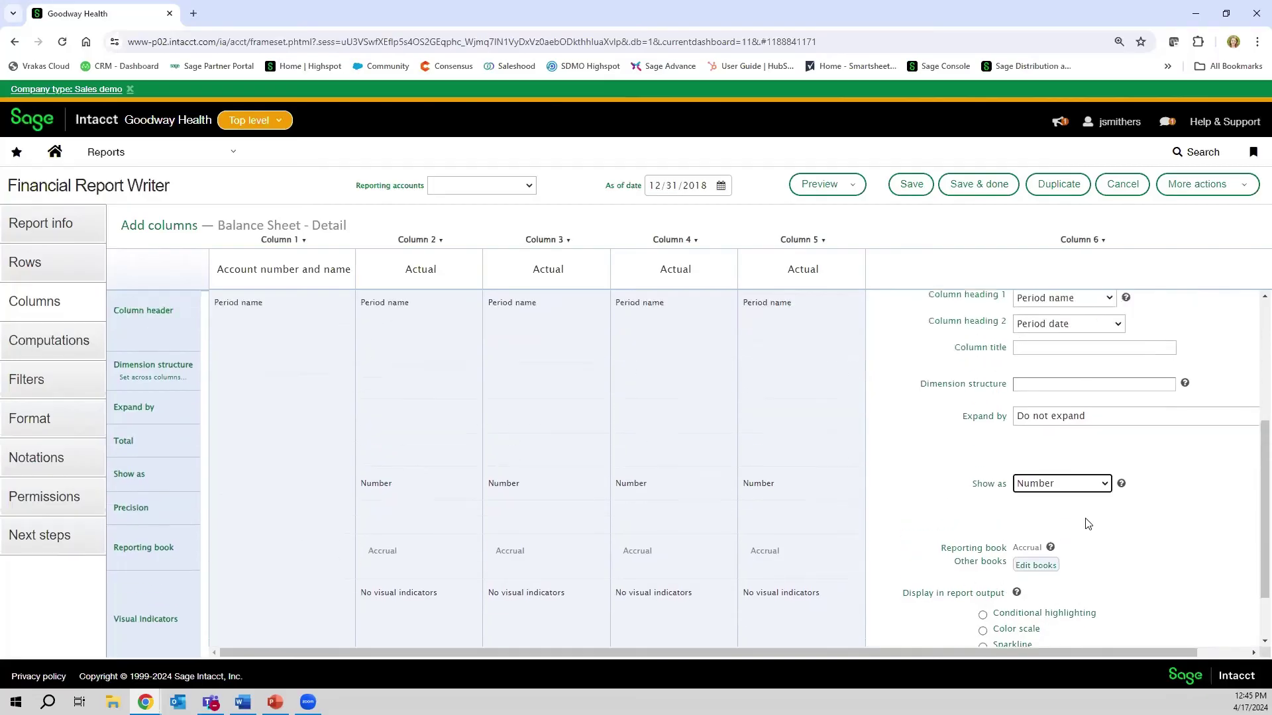
- Preview the report as a live HTML report covering 12/31/2018 back to 08/31/2018, then close it
click(819, 185)
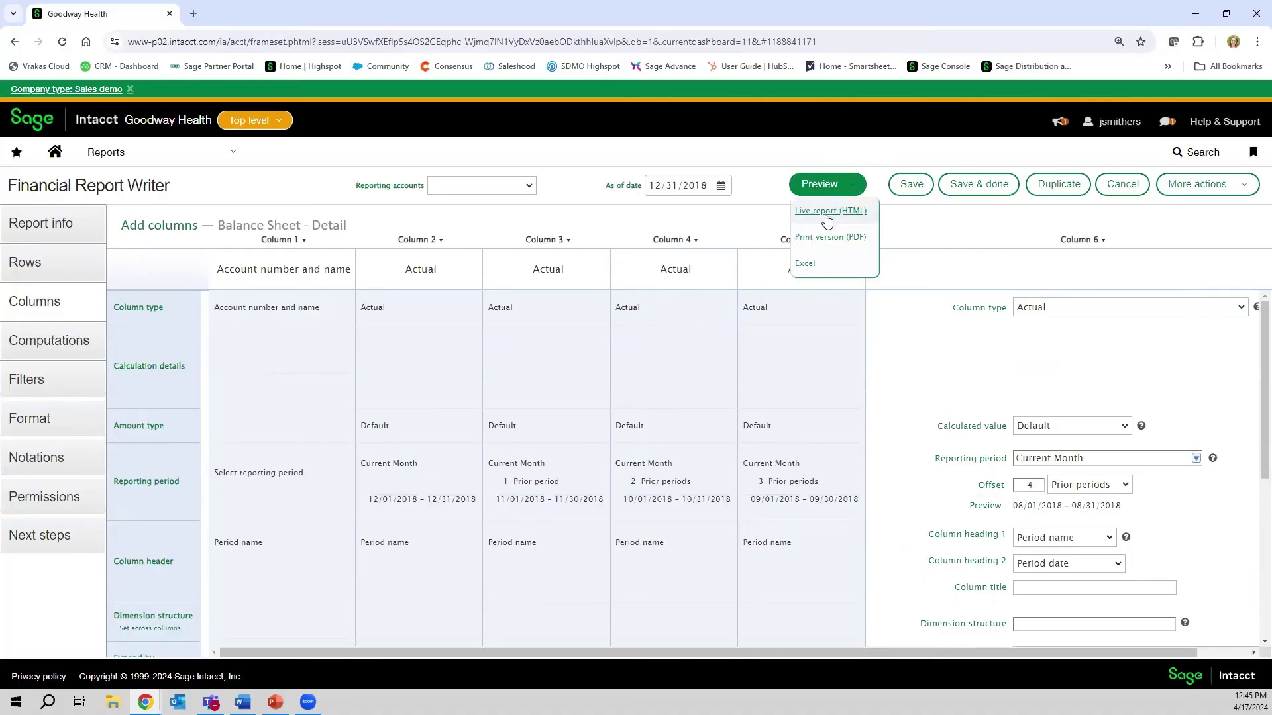
click(827, 211)
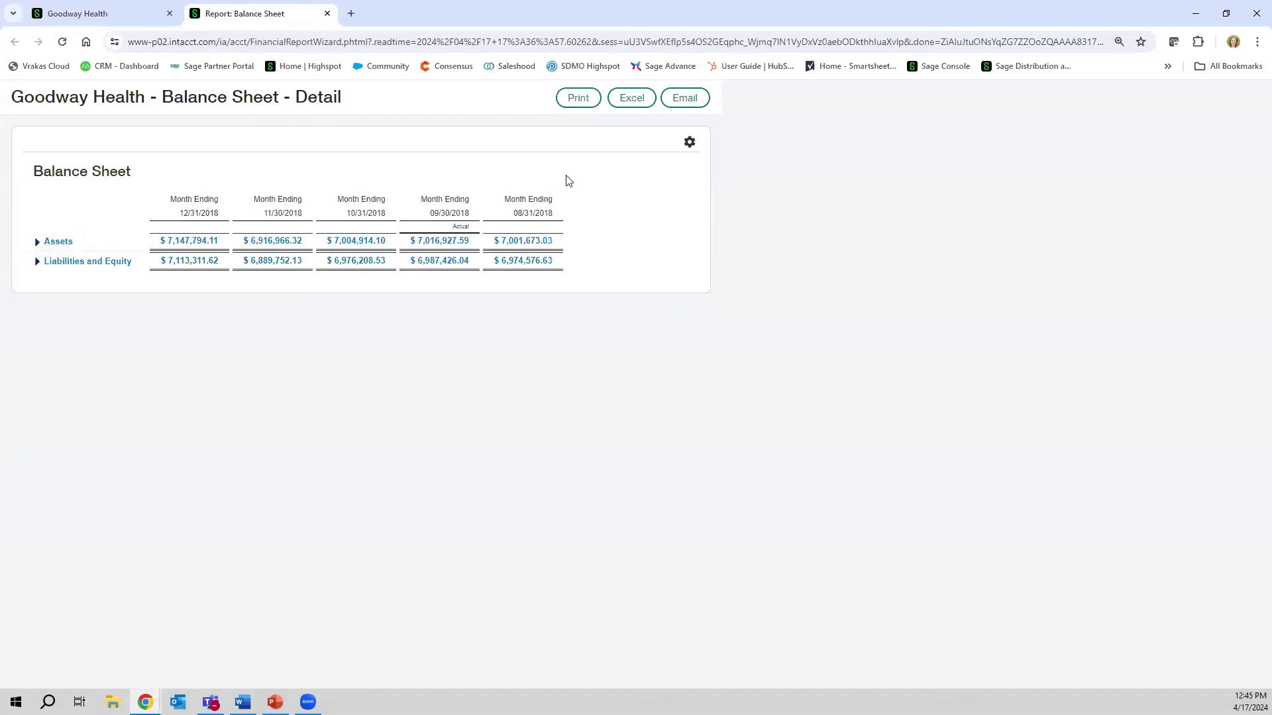
click(326, 14)
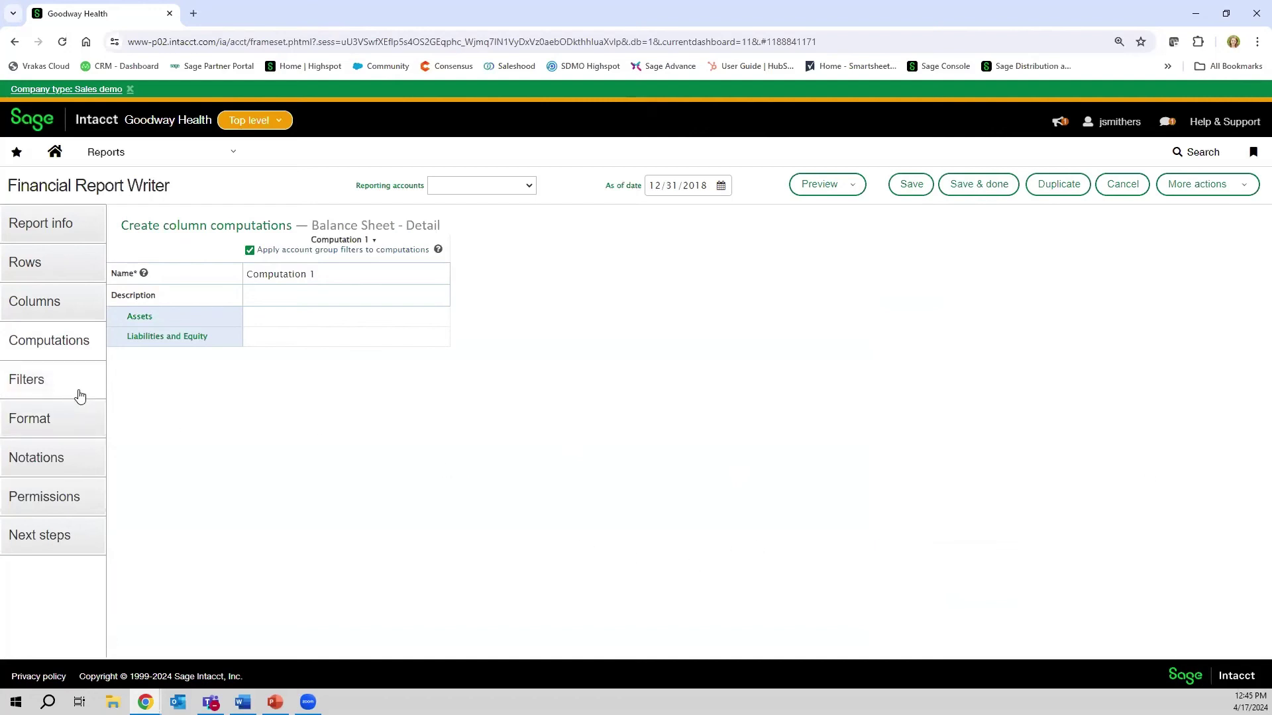
- Show the filters: as of 12/31/2018, Accrual book, all departments and locations
click(28, 384)
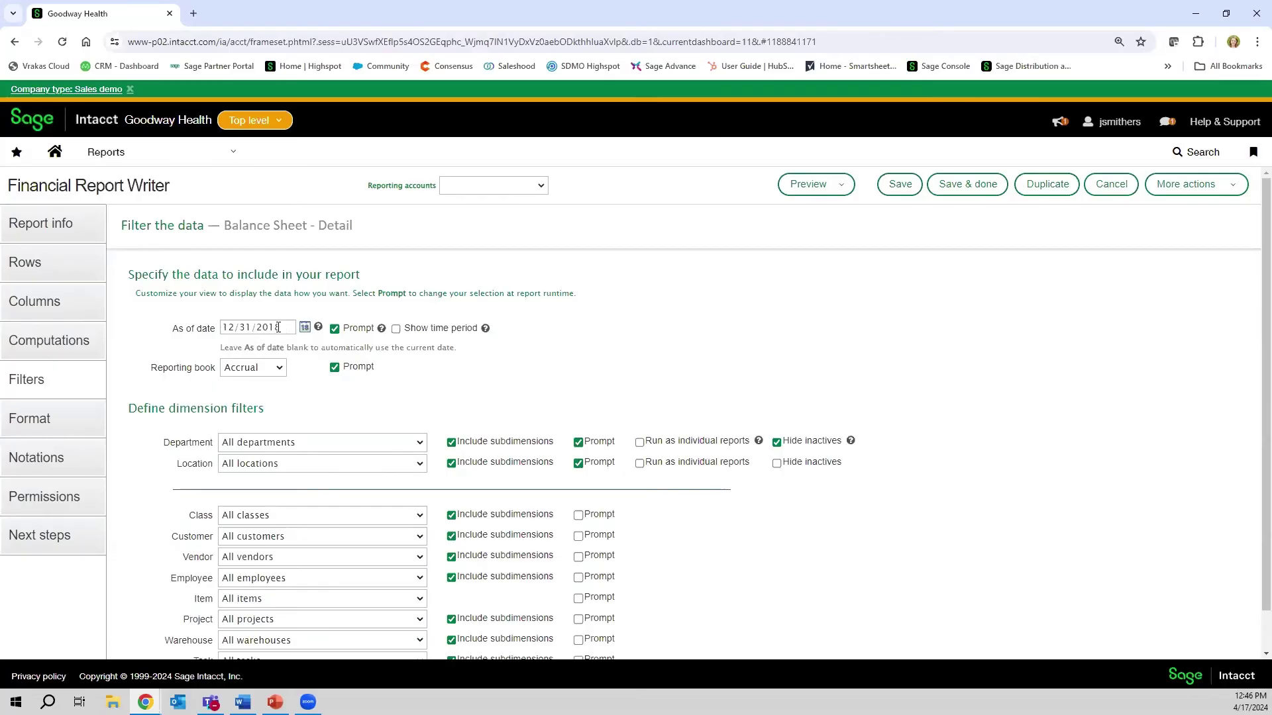
scroll(278, 327, down, 1)
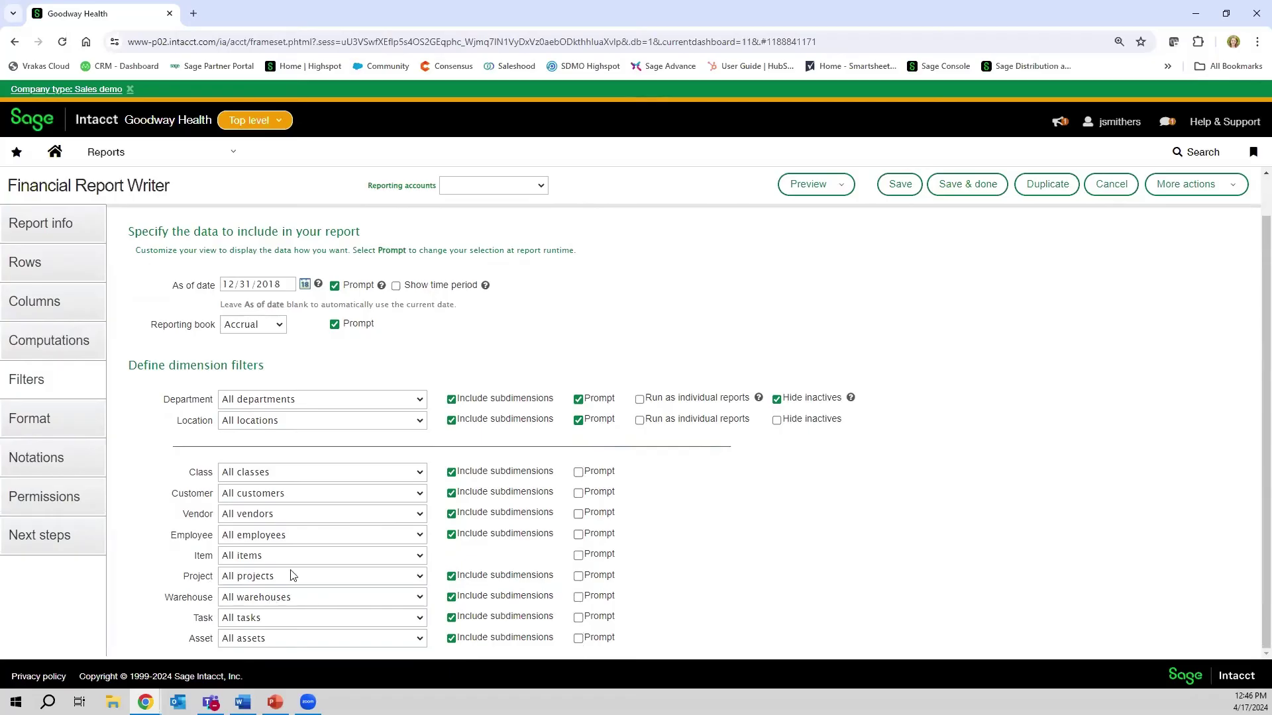
- In Format, keep negative numbers shown as (1234) and leave No rounding selected
click(48, 420)
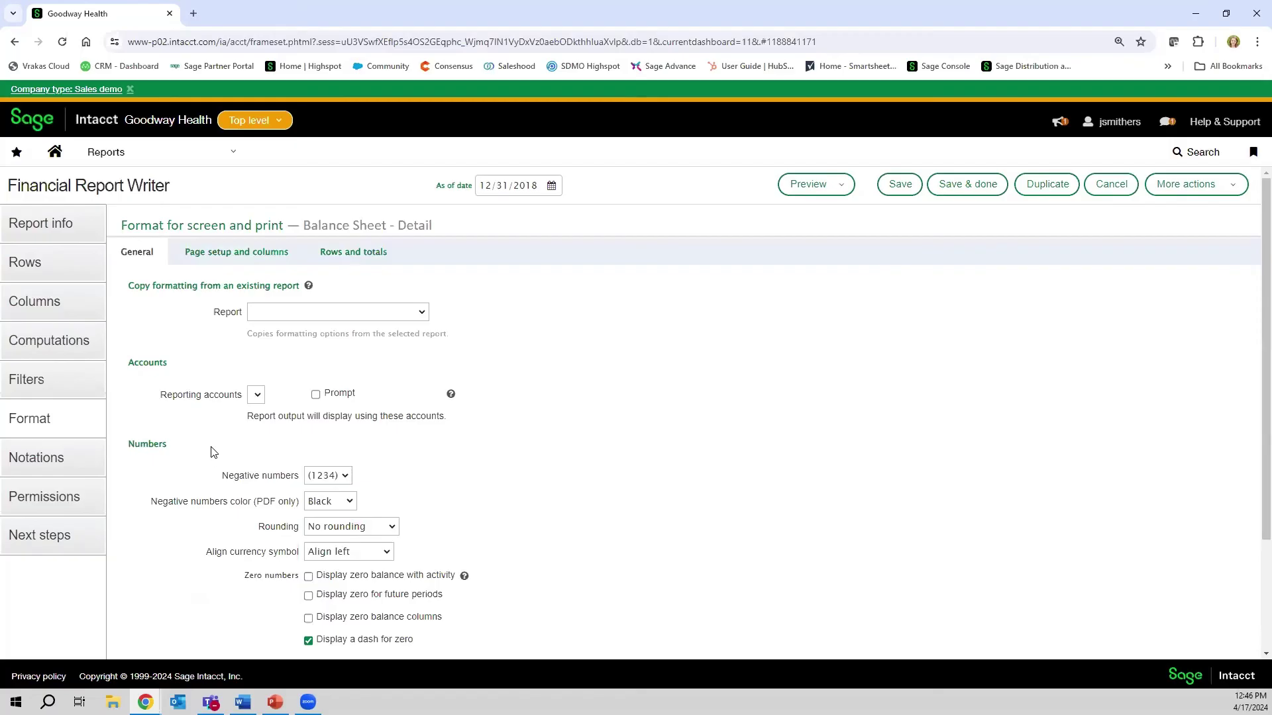
scroll(212, 445, down, 2)
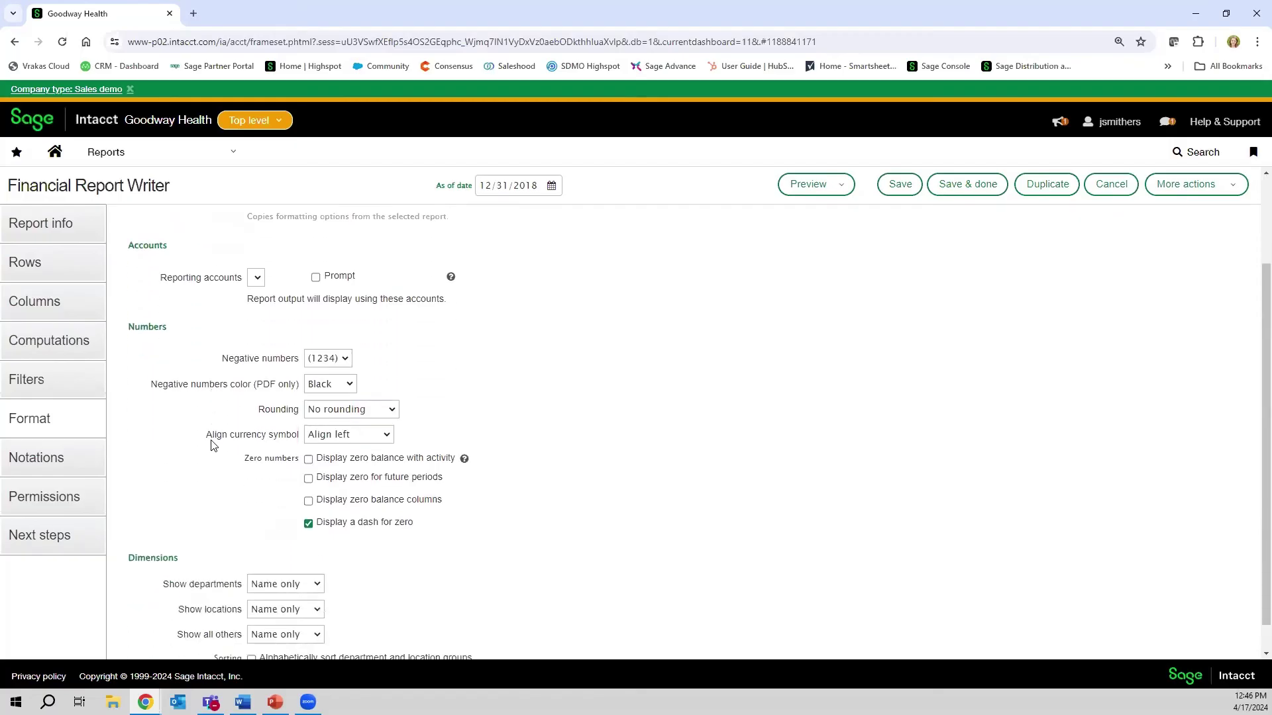
scroll(225, 434, up, 1)
scroll(185, 365, down, 1)
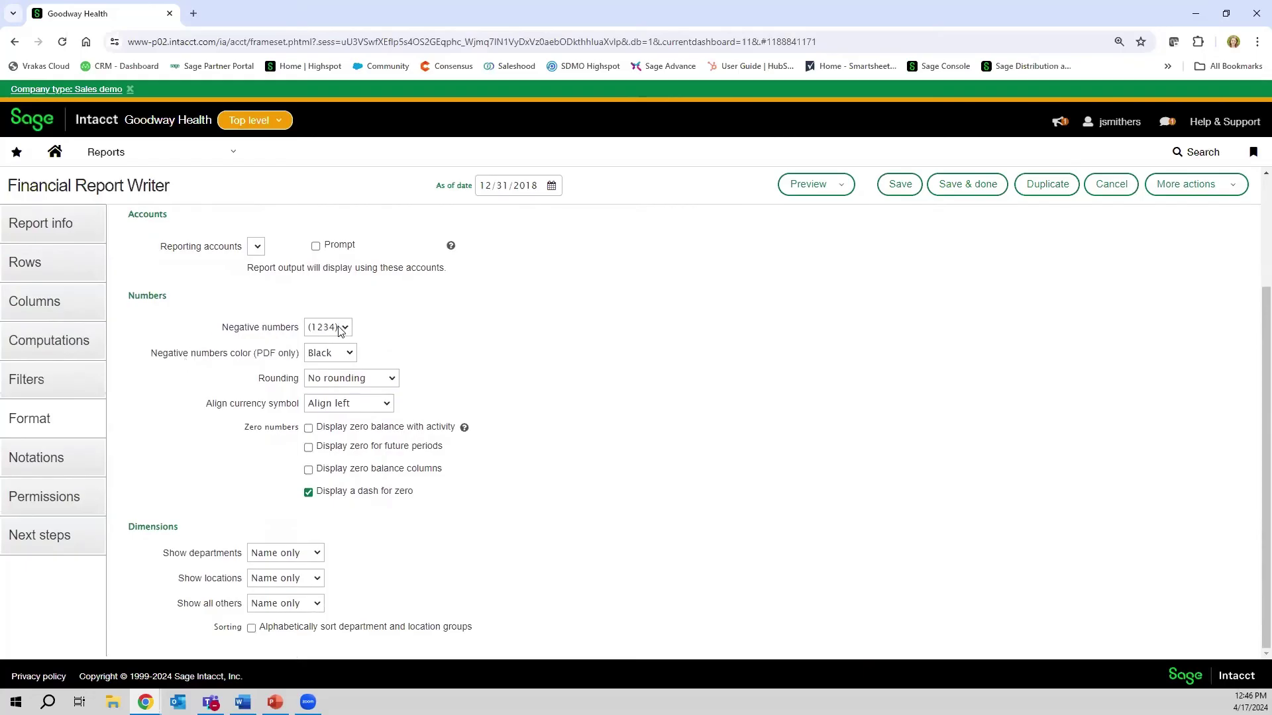
click(347, 329)
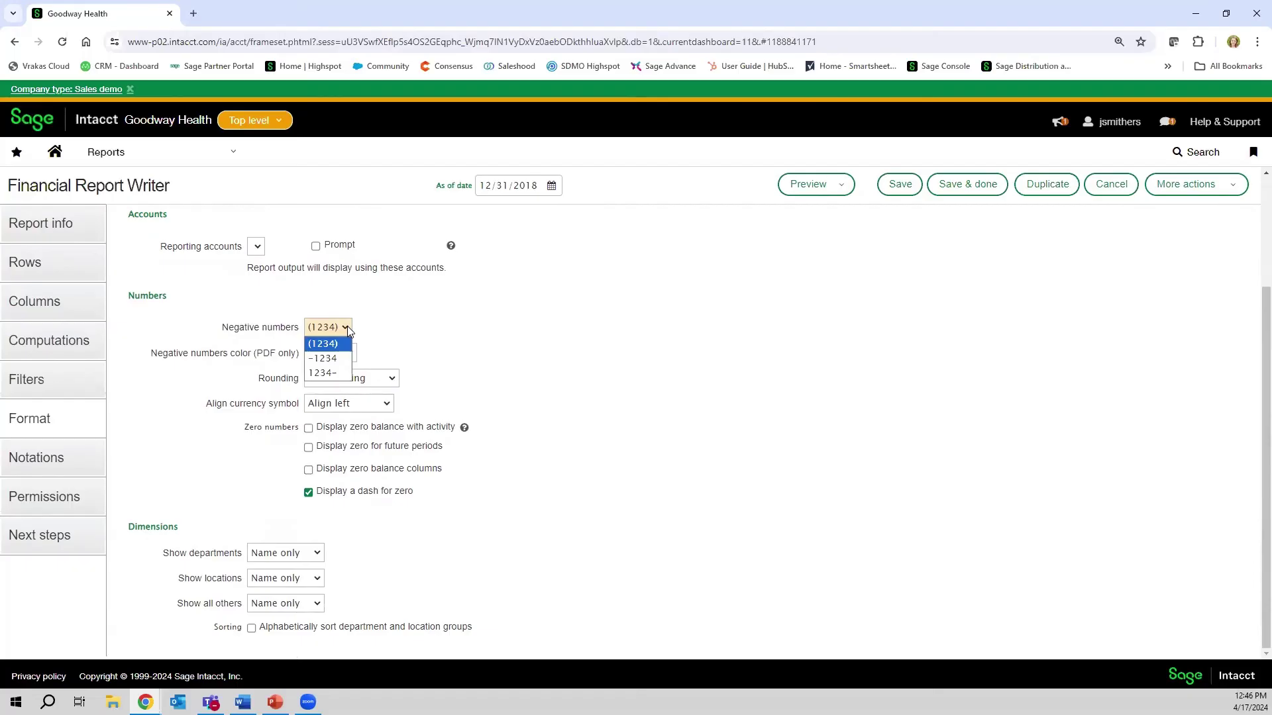
click(347, 326)
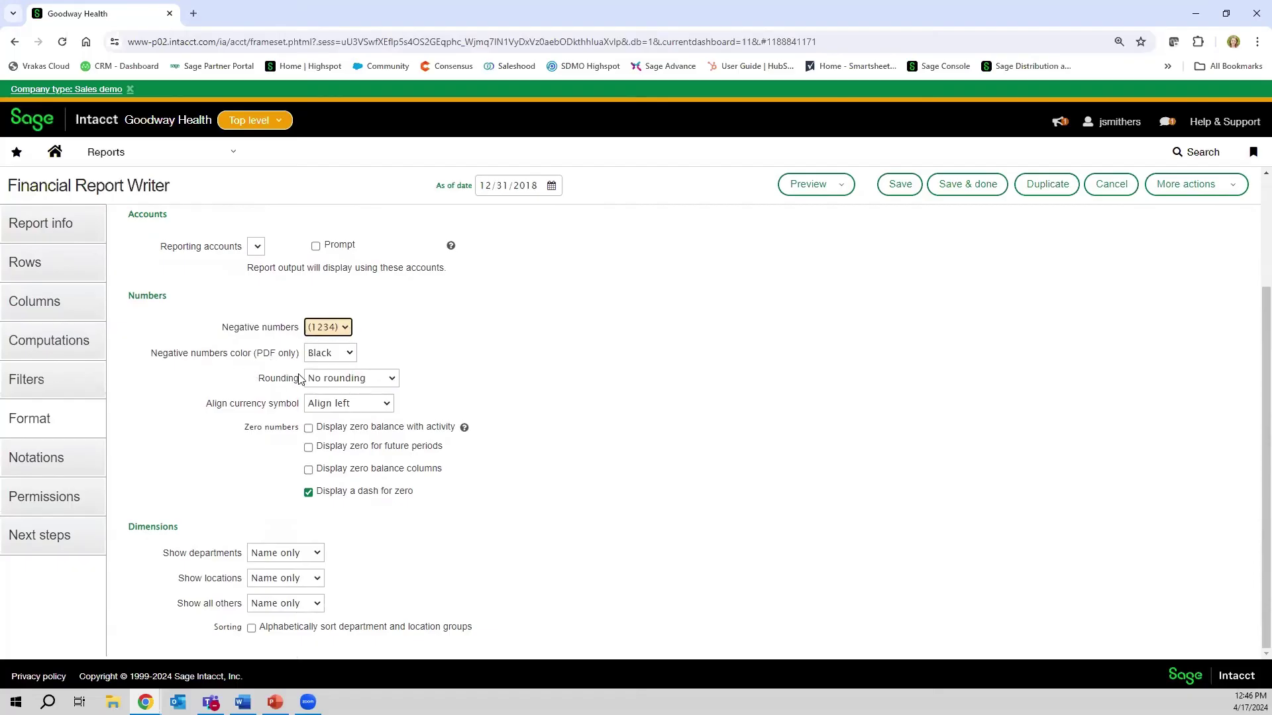
click(393, 378)
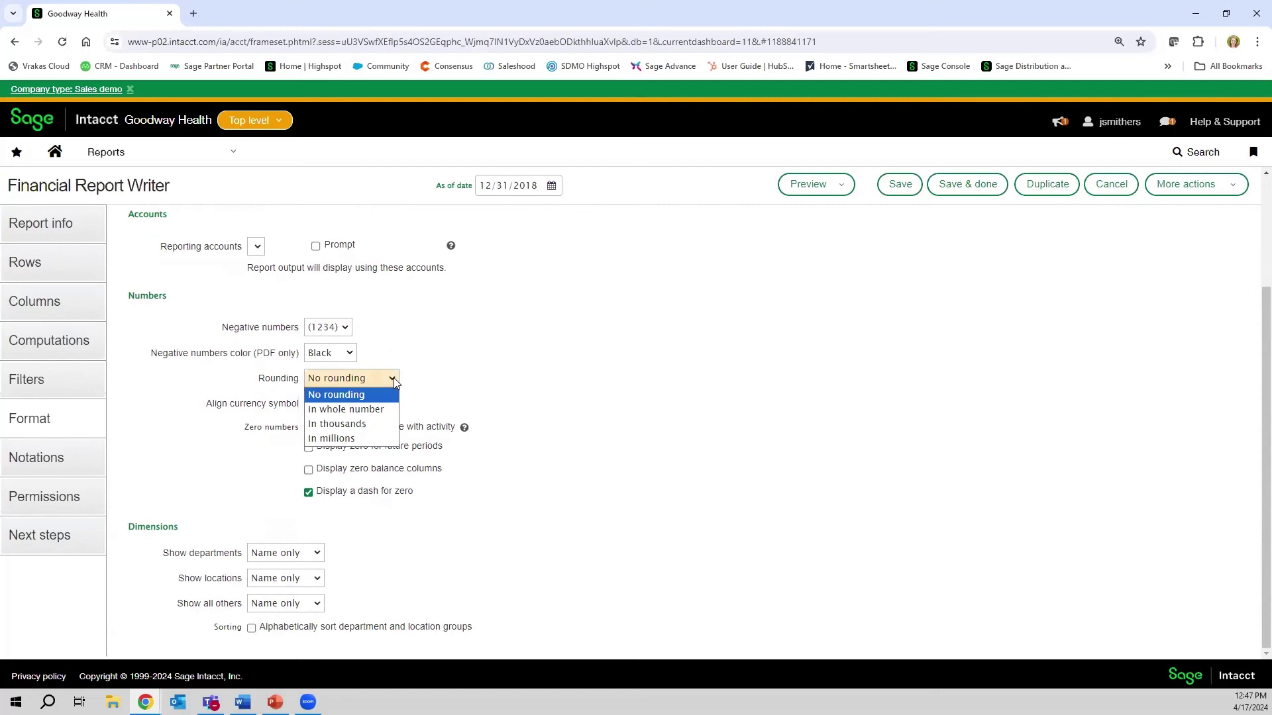
click(393, 377)
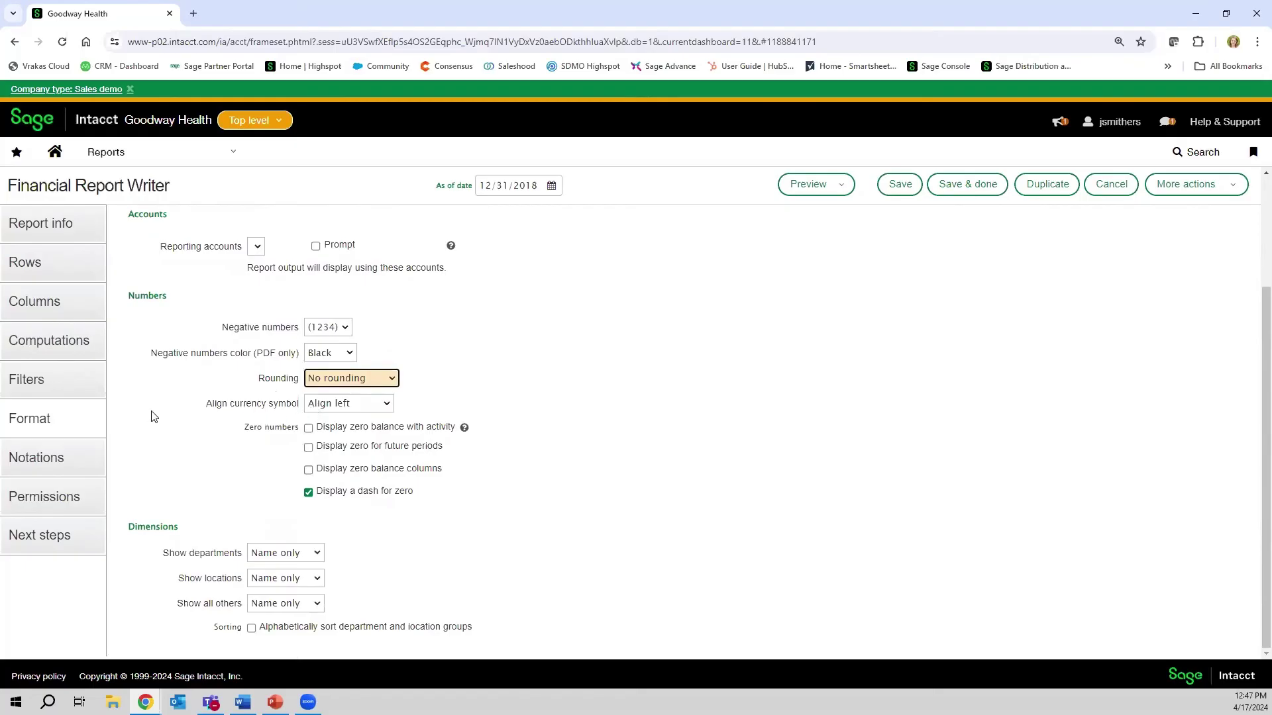
scroll(153, 417, up, 1)
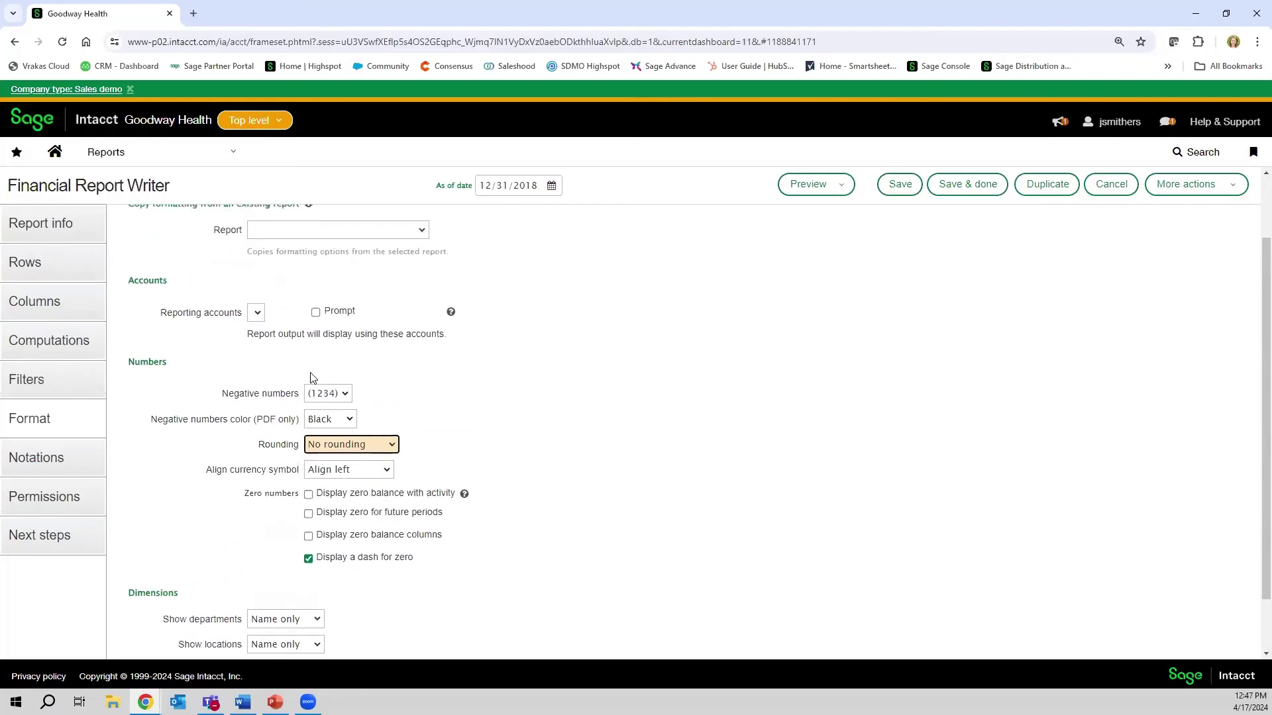
scroll(308, 507, up, 1)
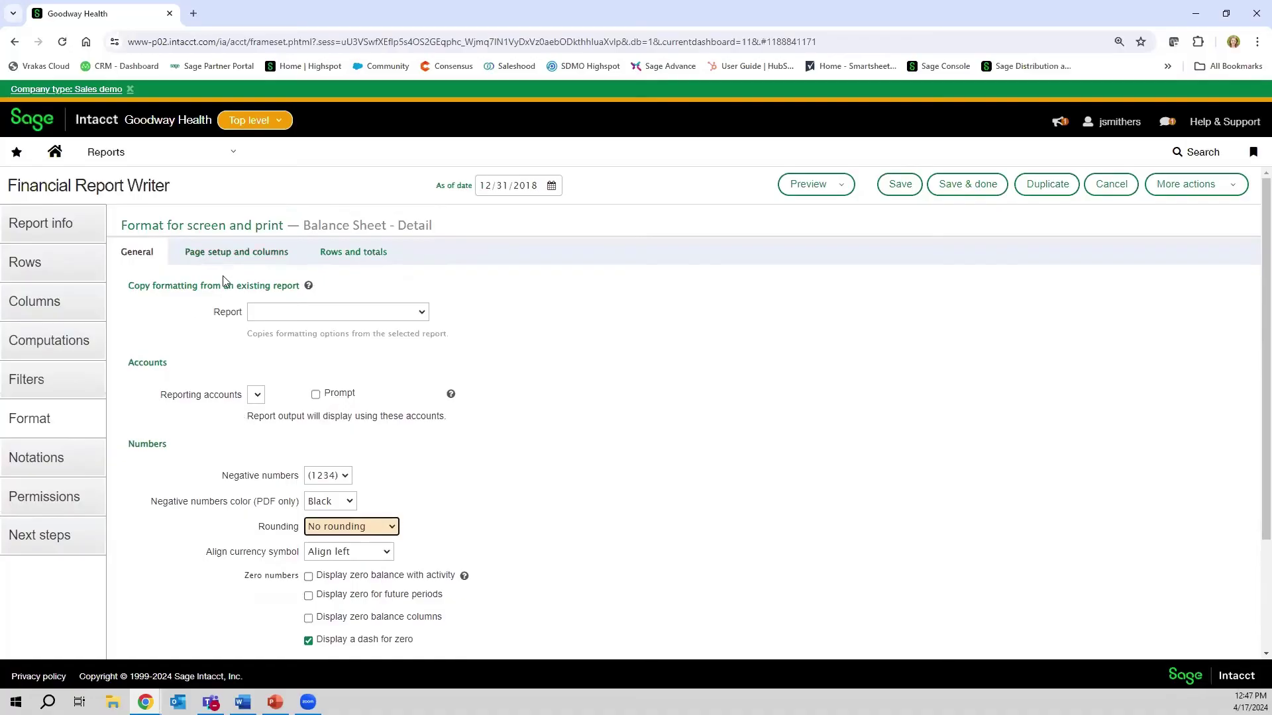
- Look over the page setup header and fonts, then view the rows and totals formatting
click(252, 256)
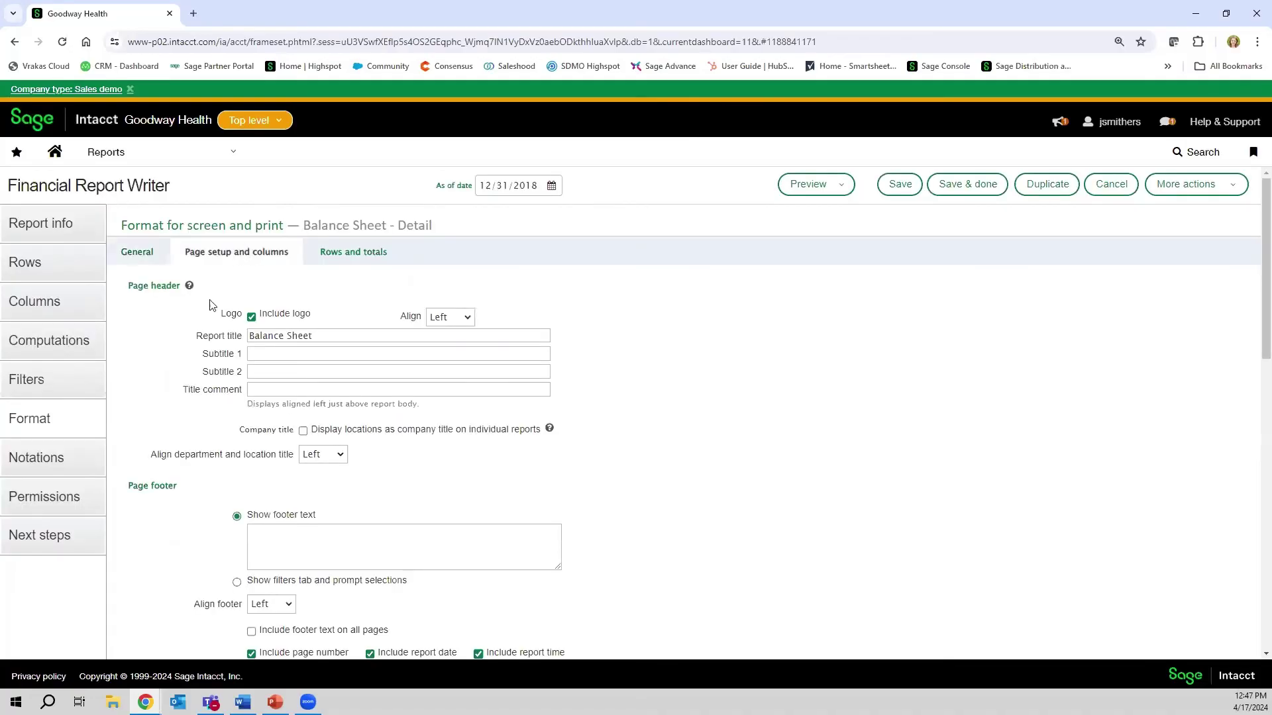
scroll(163, 434, down, 2)
scroll(162, 434, down, 5)
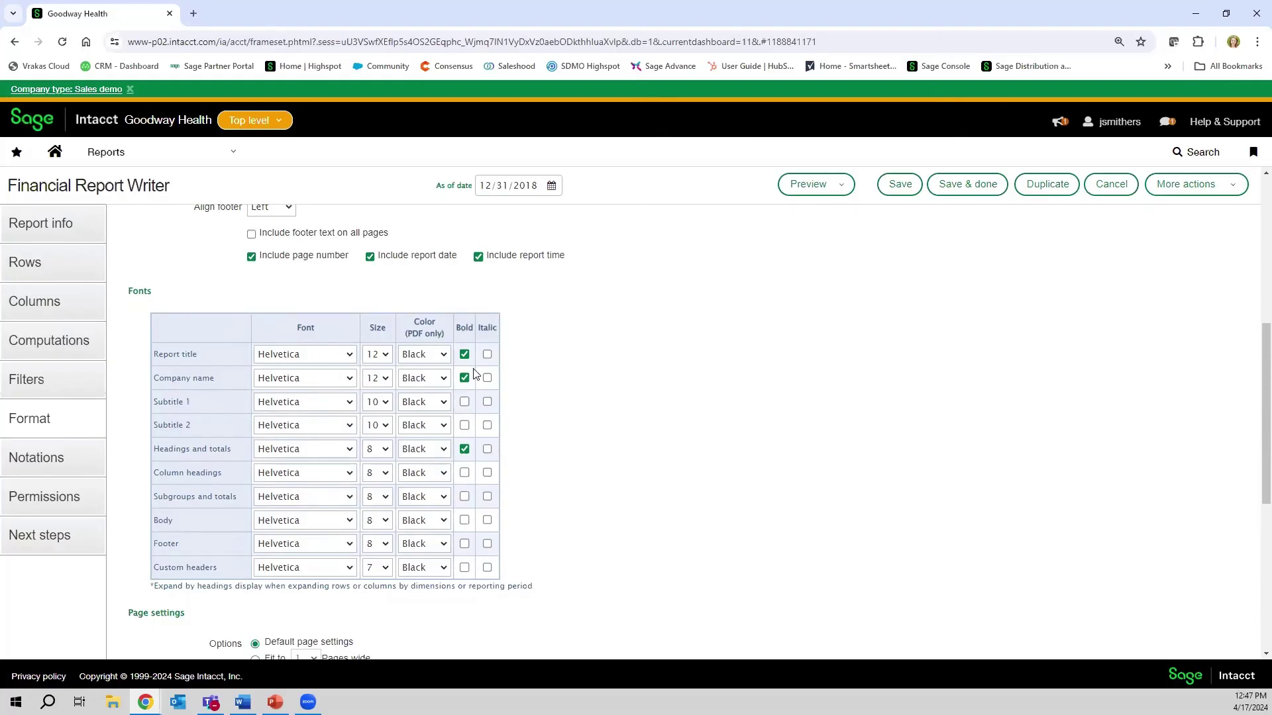
scroll(475, 433, down, 1)
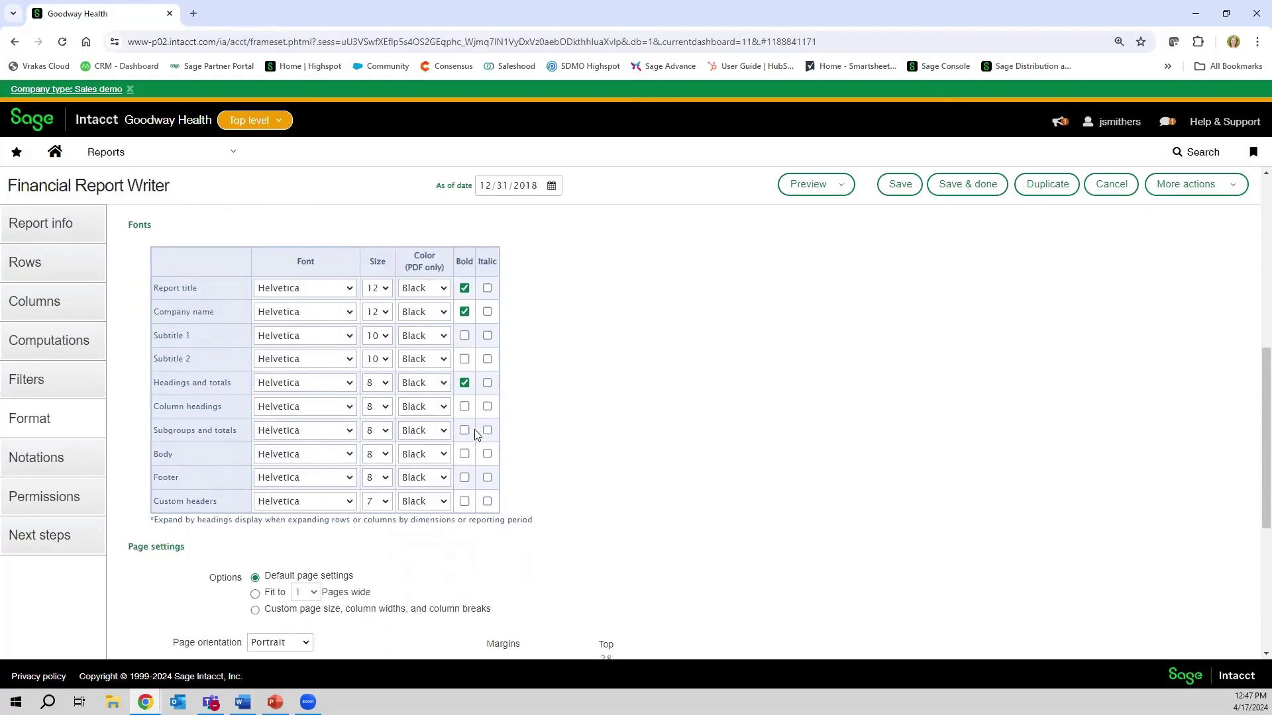
scroll(475, 433, down, 1)
scroll(475, 433, up, 8)
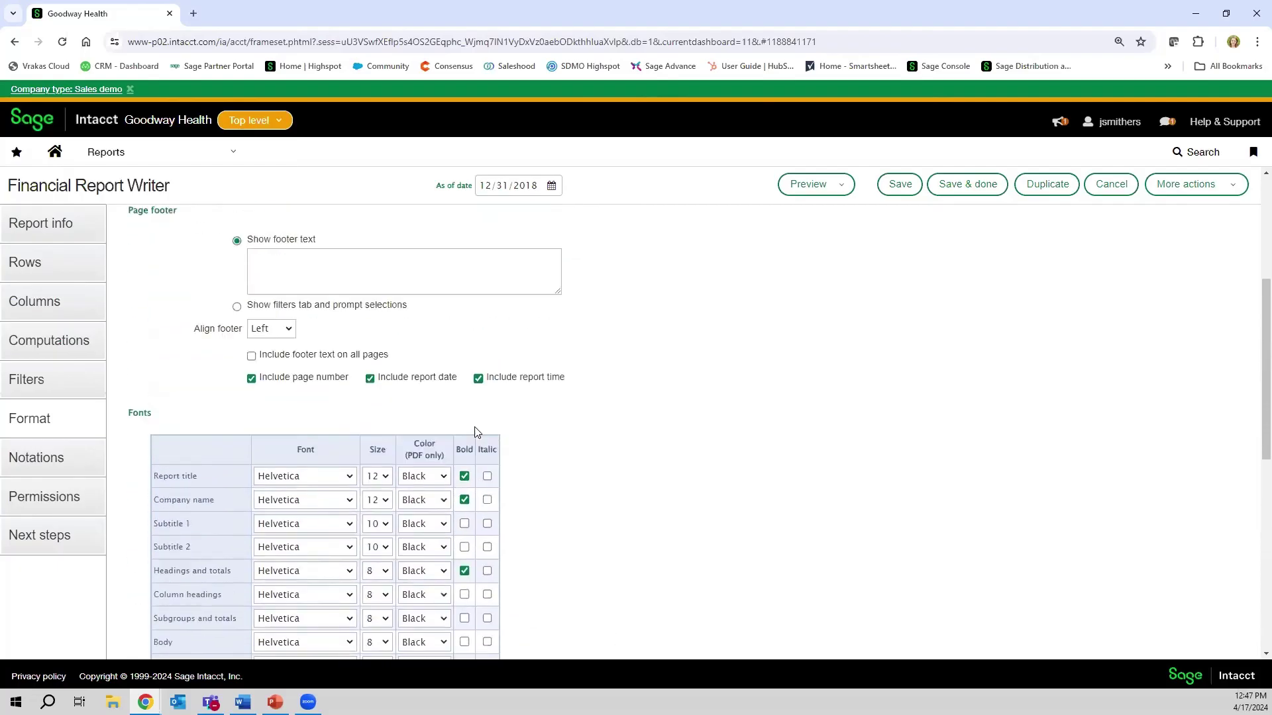
click(323, 255)
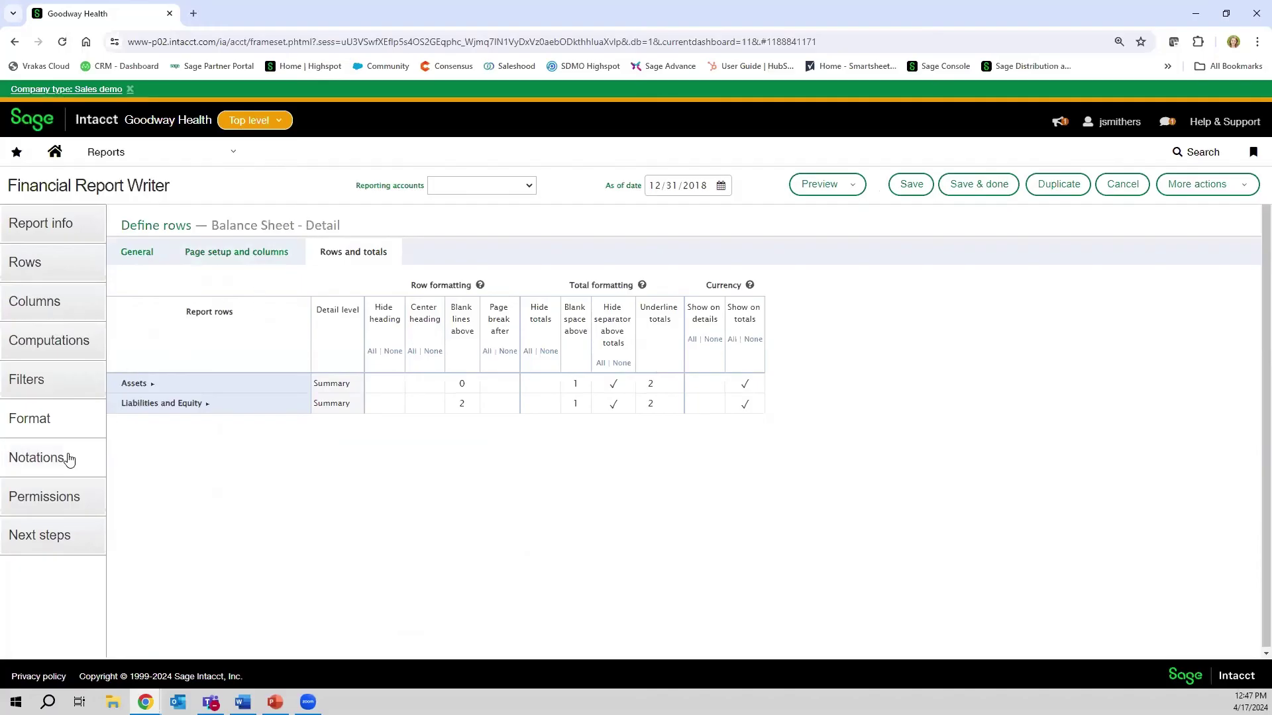
- Skip past the empty Notations step to Permissions, where Group Everyone has access
click(37, 456)
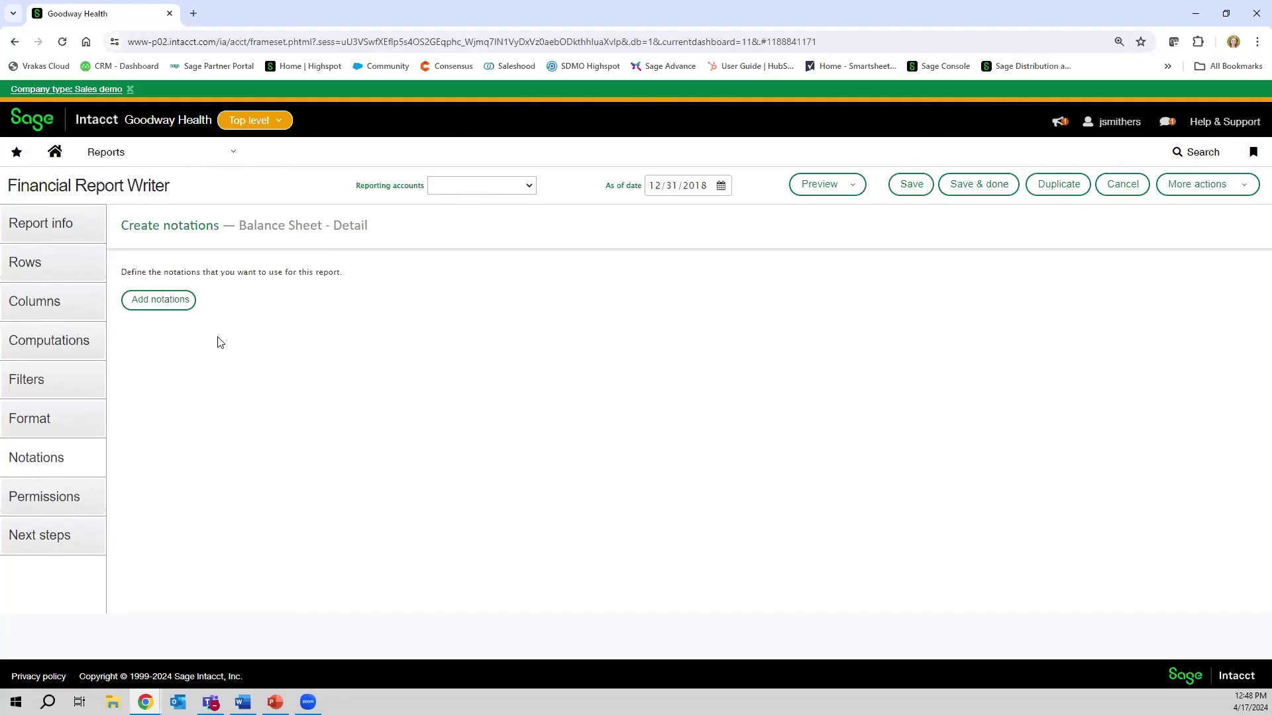
click(68, 502)
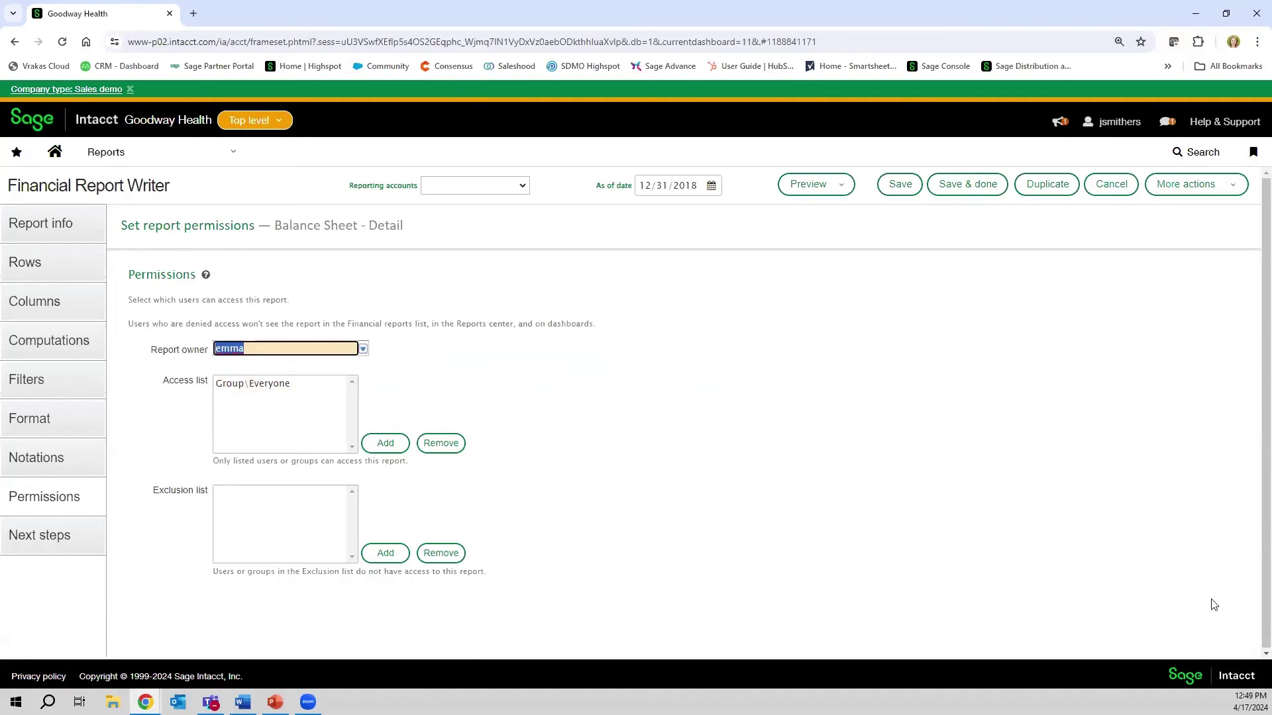
- Show the Next steps page with favorites, dashboard, scheduling and report-group options
click(51, 551)
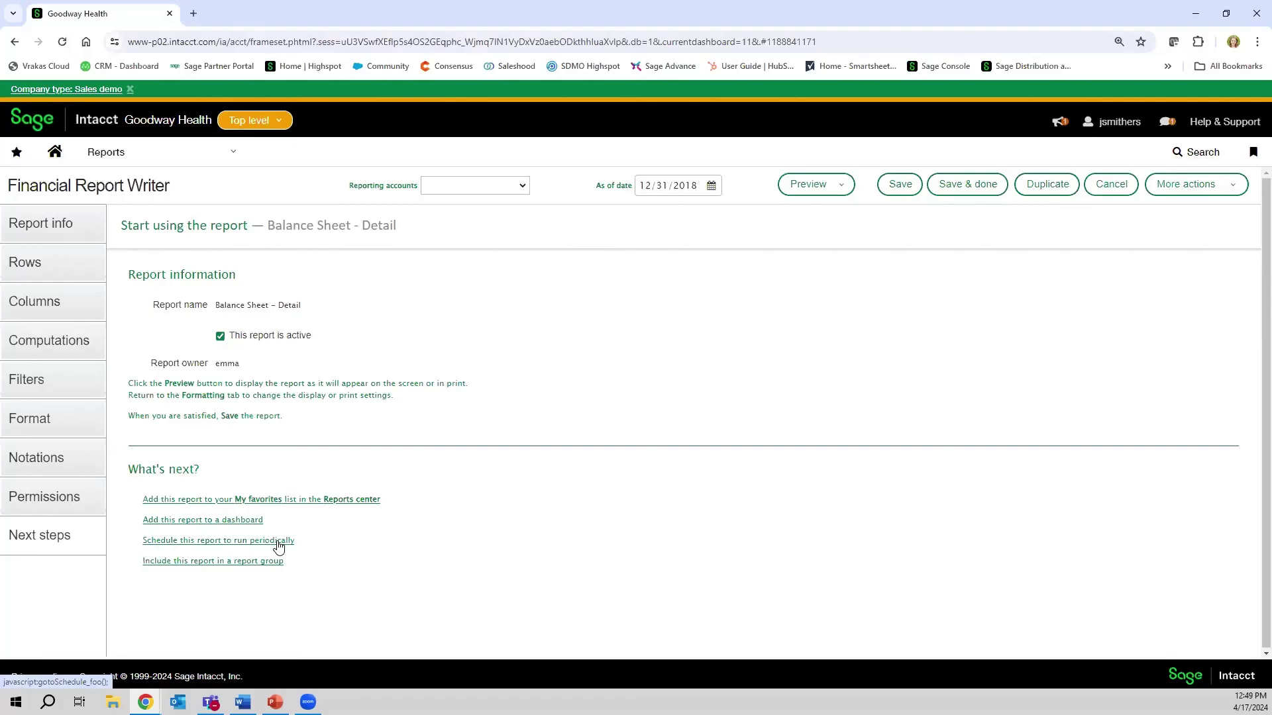
- Save the Balance Sheet - Detail report and open its periodic schedule form
click(278, 542)
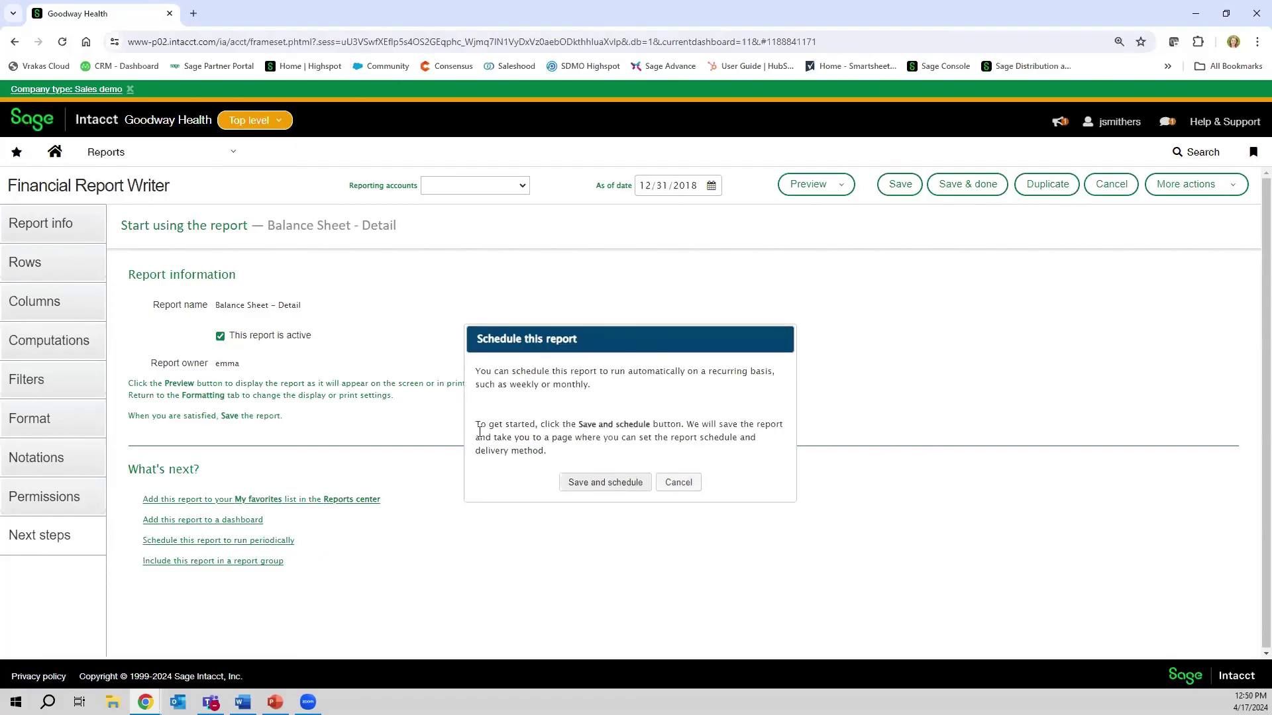
click(596, 482)
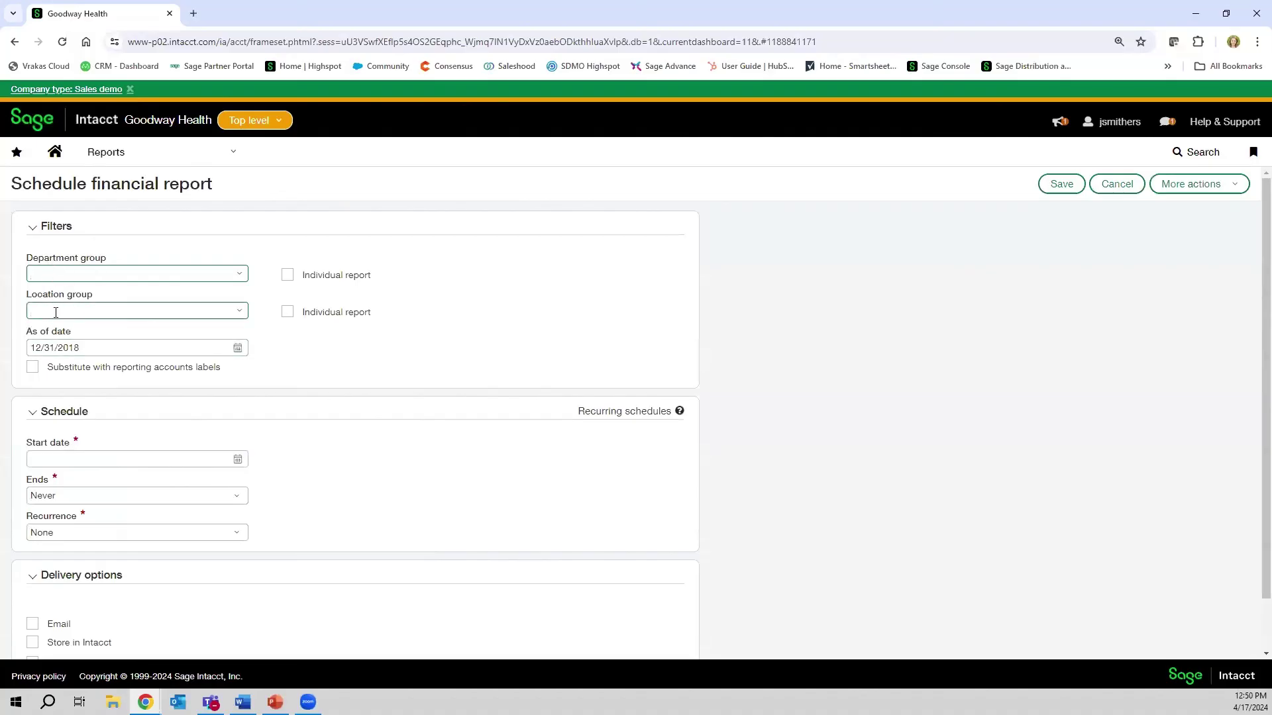
- Set the schedule start date to 04/30/2024 and make it never end
scroll(60, 331, down, 2)
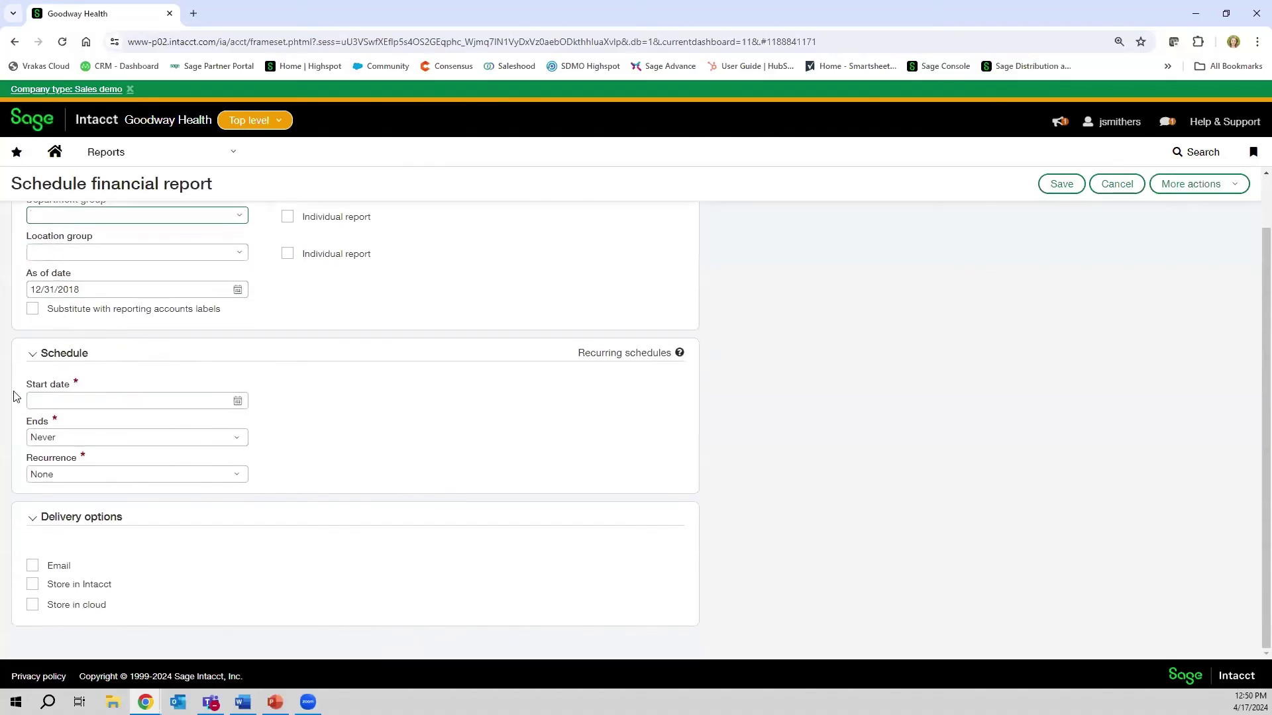
click(238, 403)
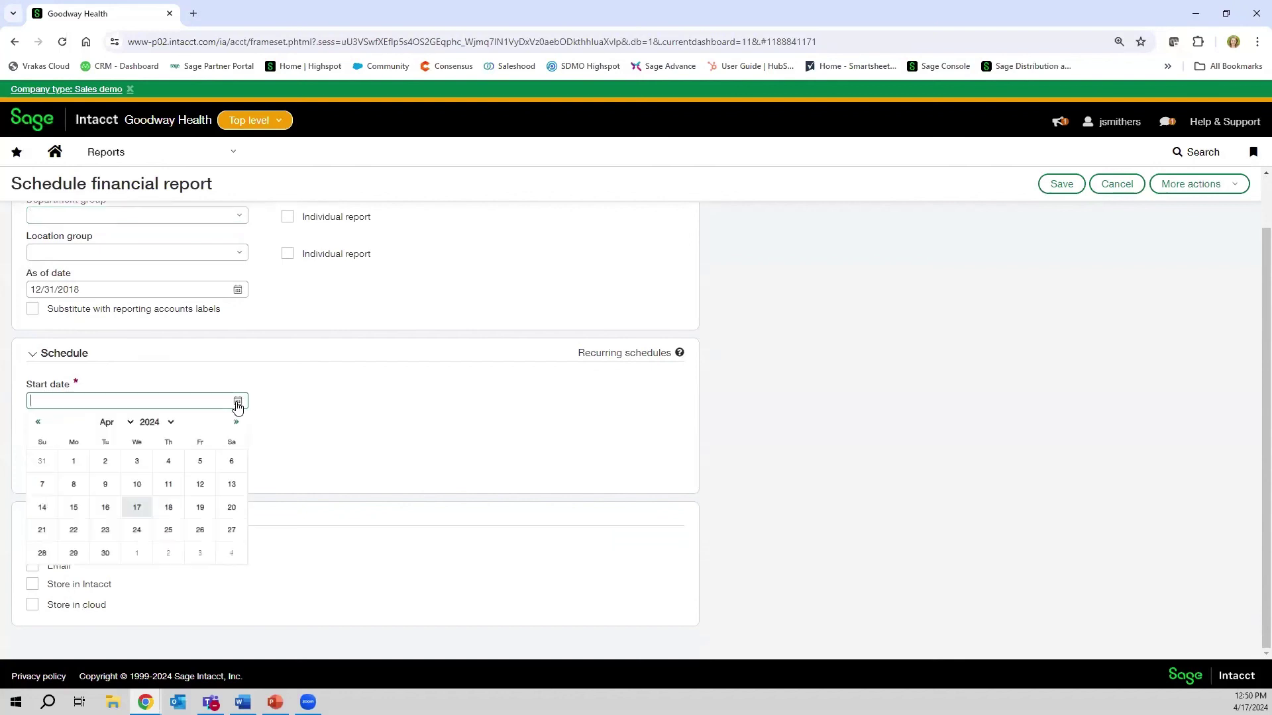
click(106, 555)
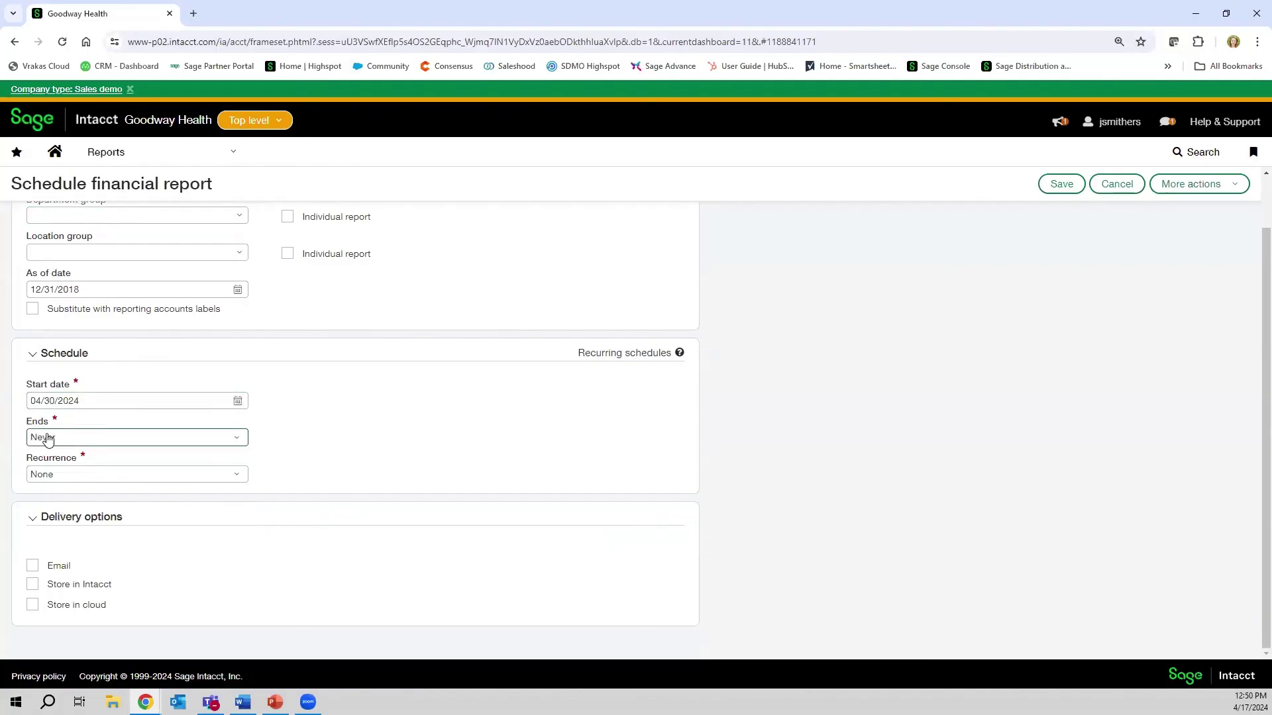
click(91, 441)
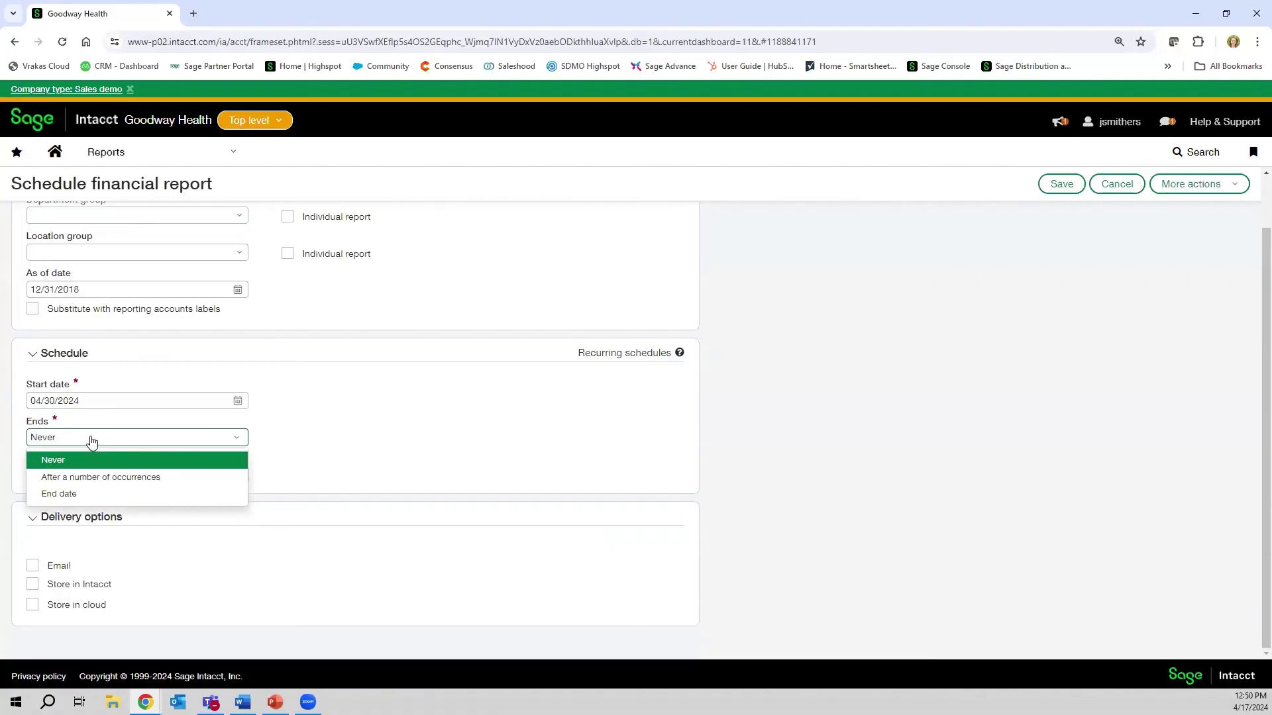
click(97, 478)
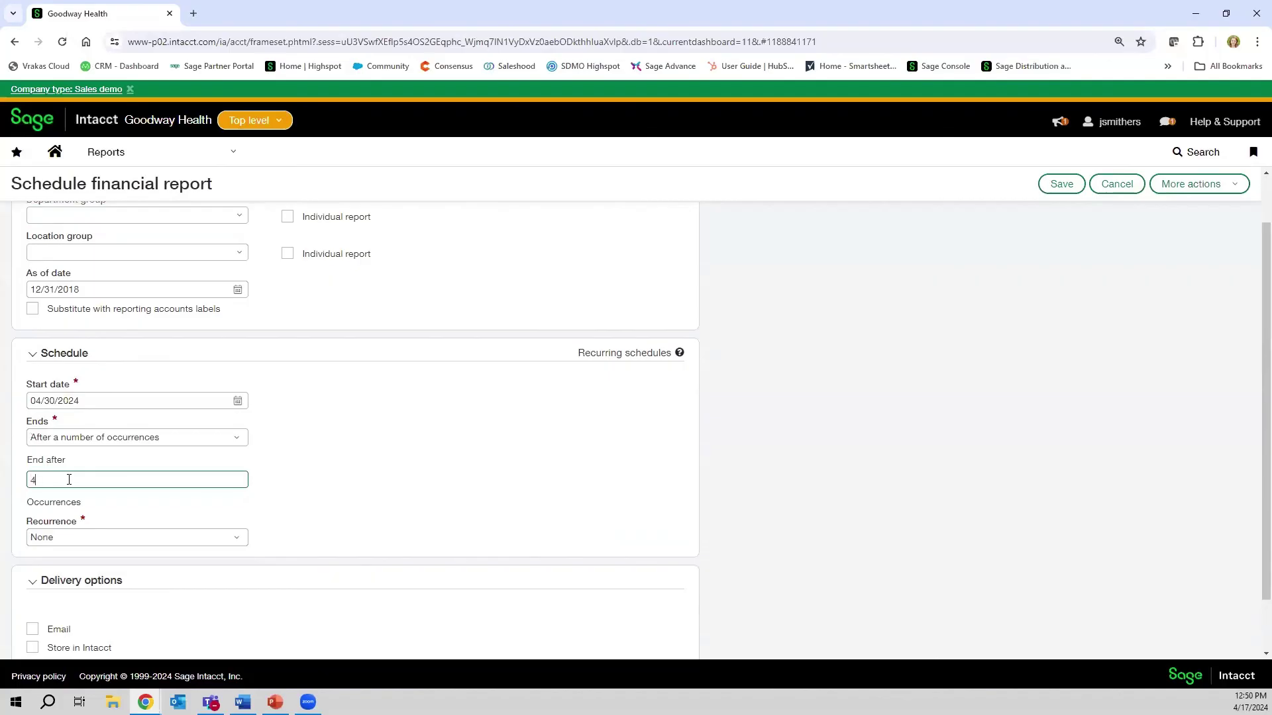
click(108, 439)
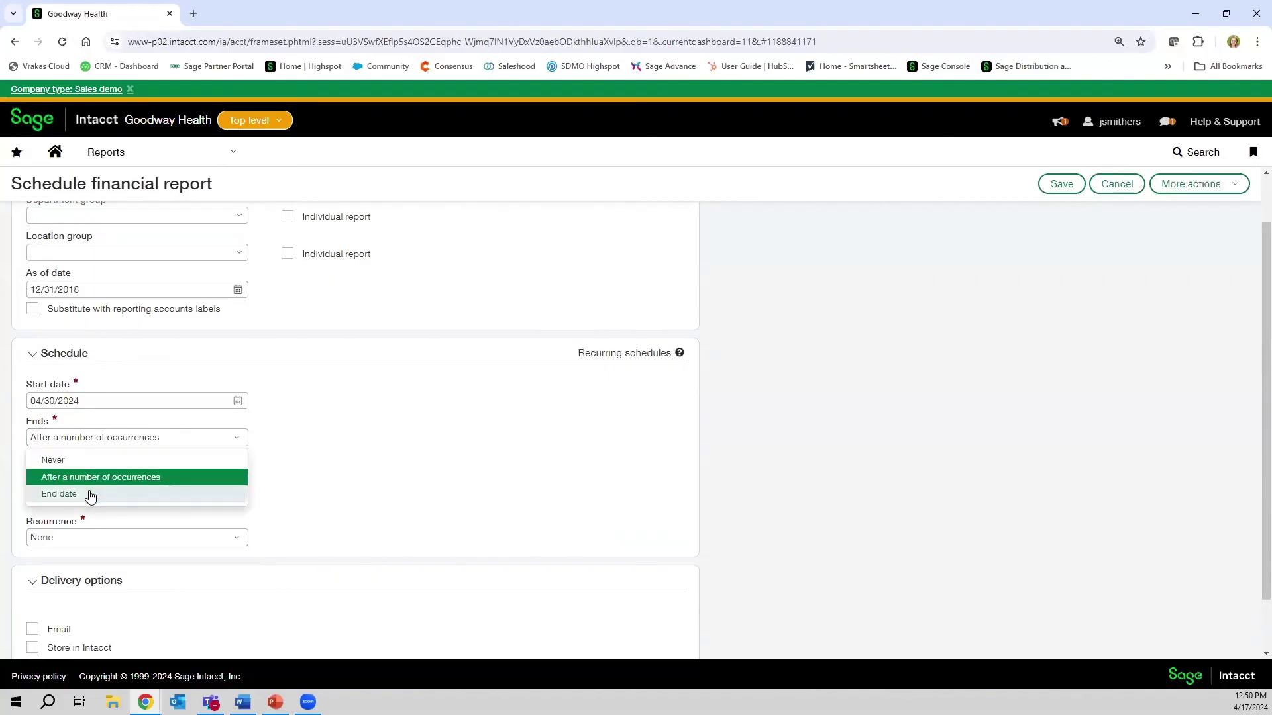
click(90, 494)
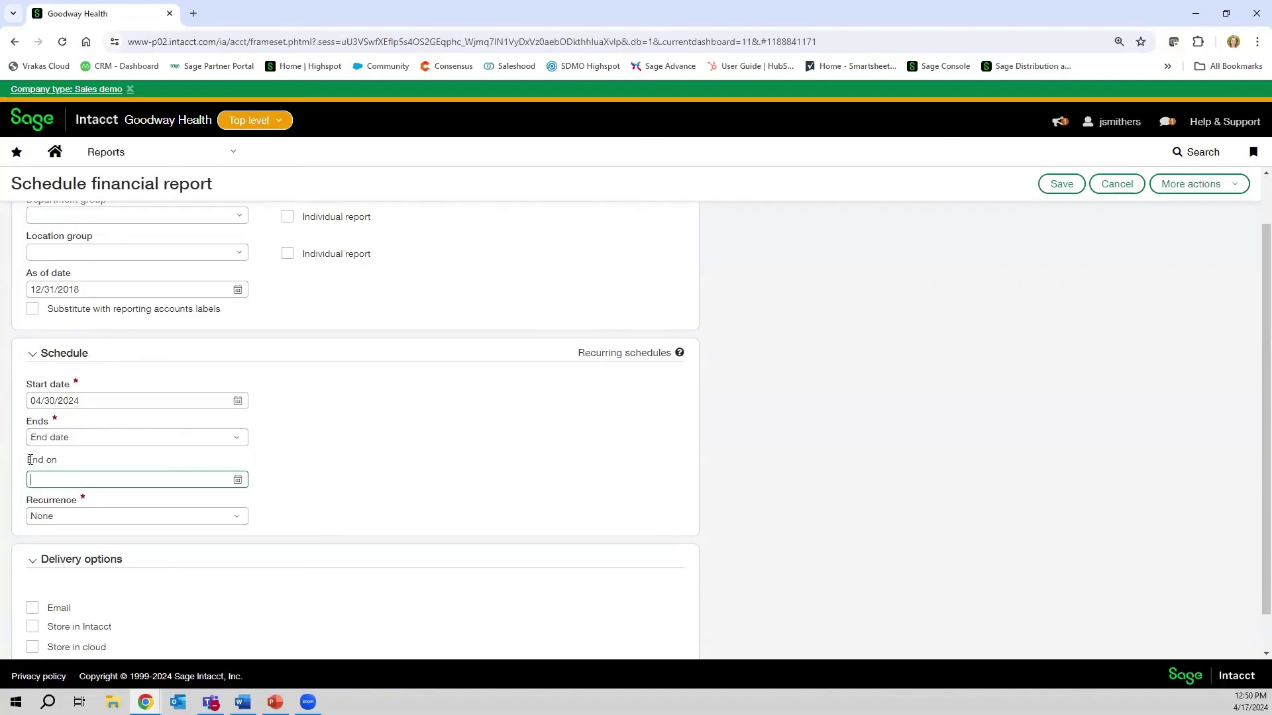
click(218, 438)
click(52, 459)
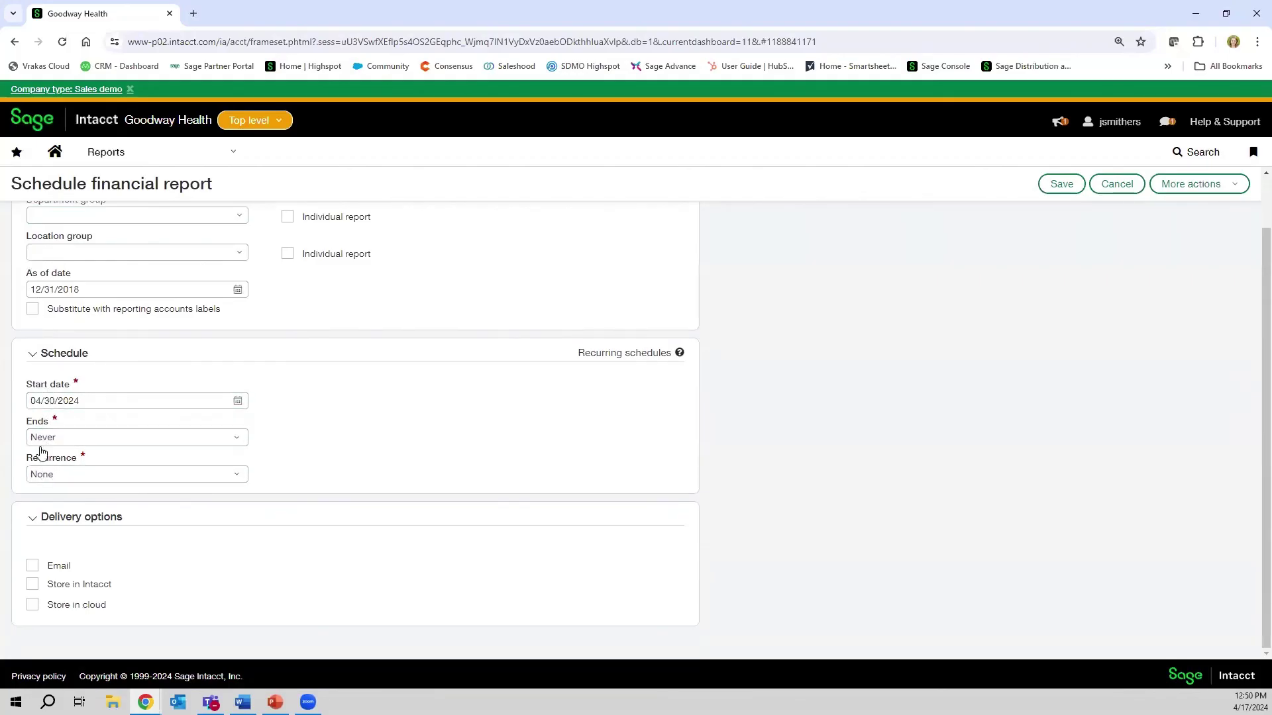
- Make the report recur in Months, running at the end of each month
click(91, 478)
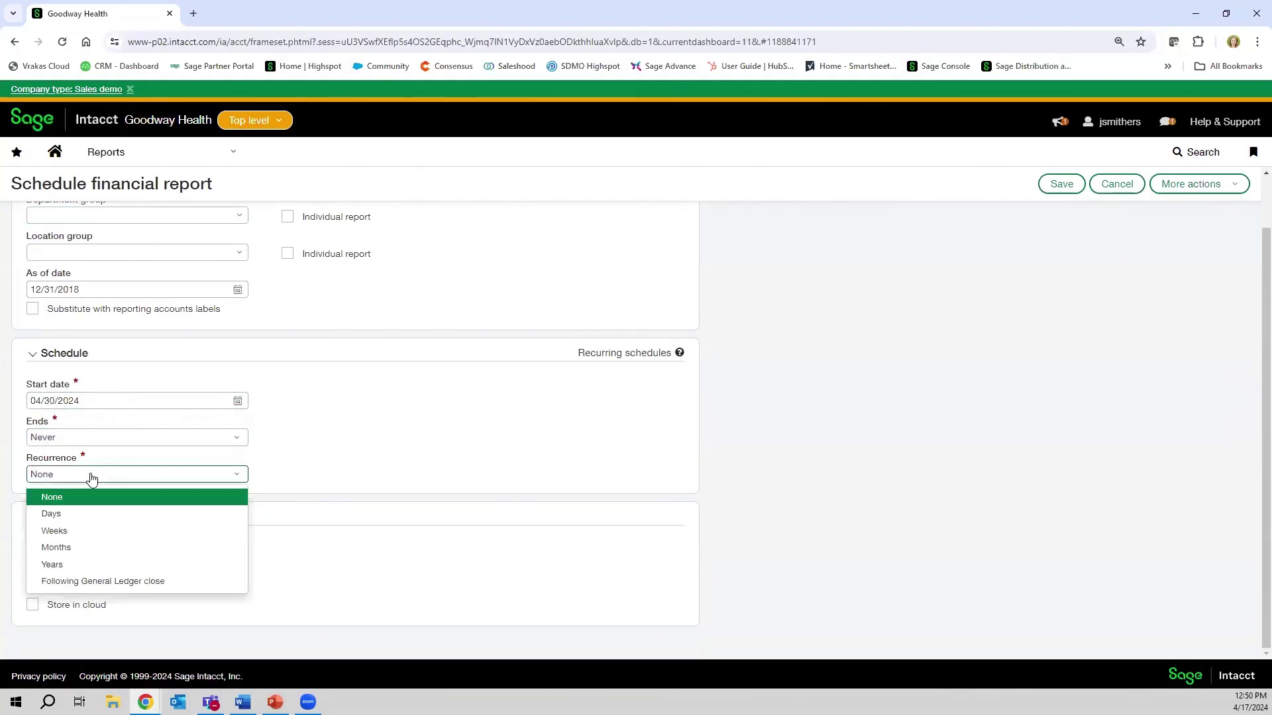
click(59, 549)
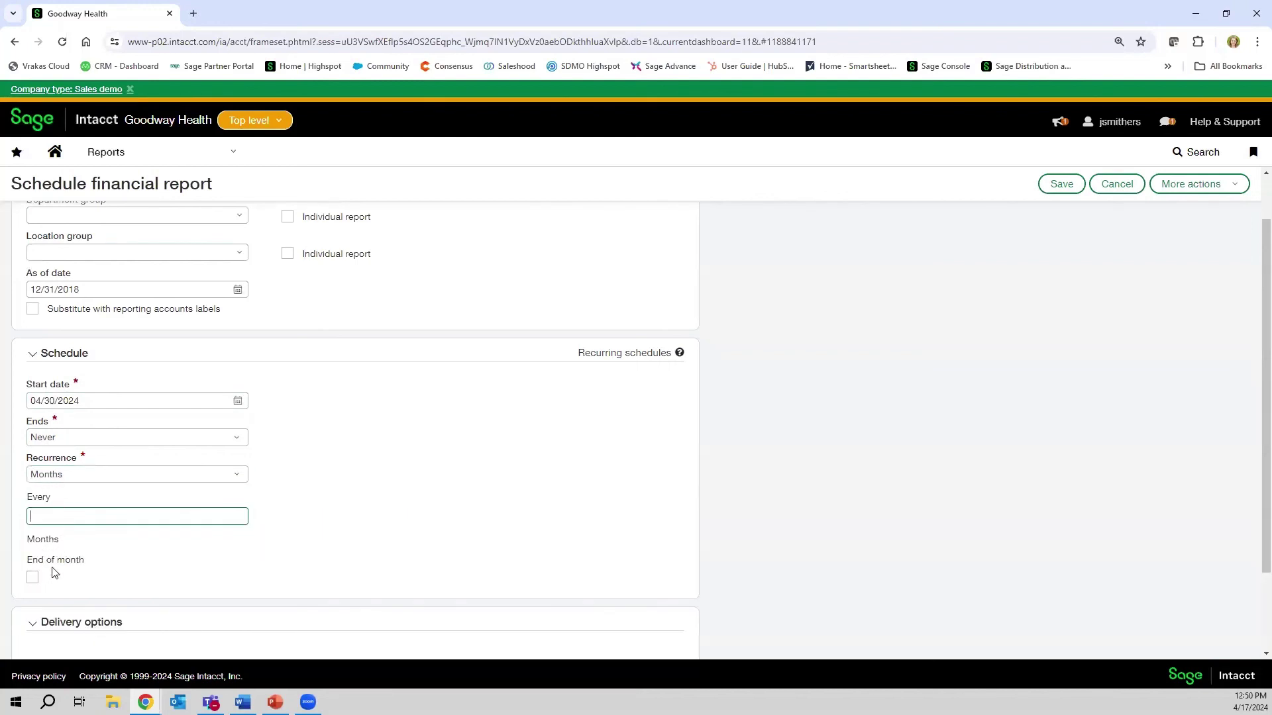
click(32, 579)
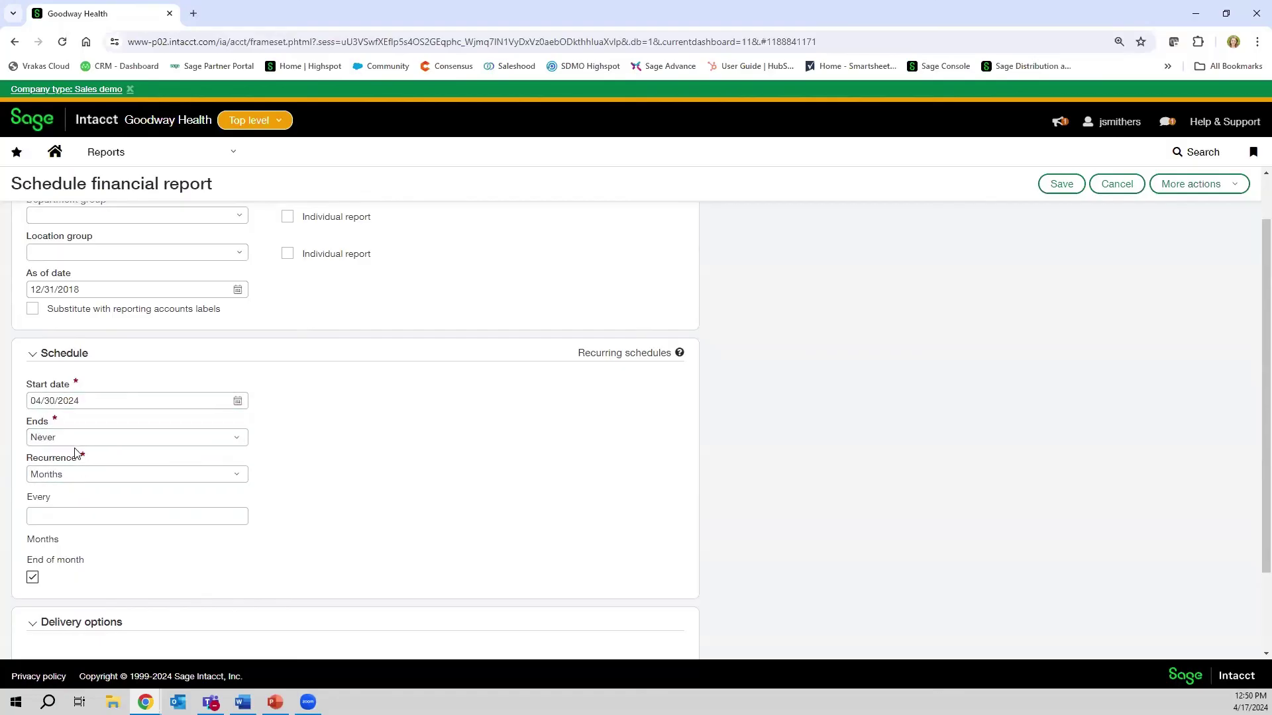
scroll(77, 457, down, 2)
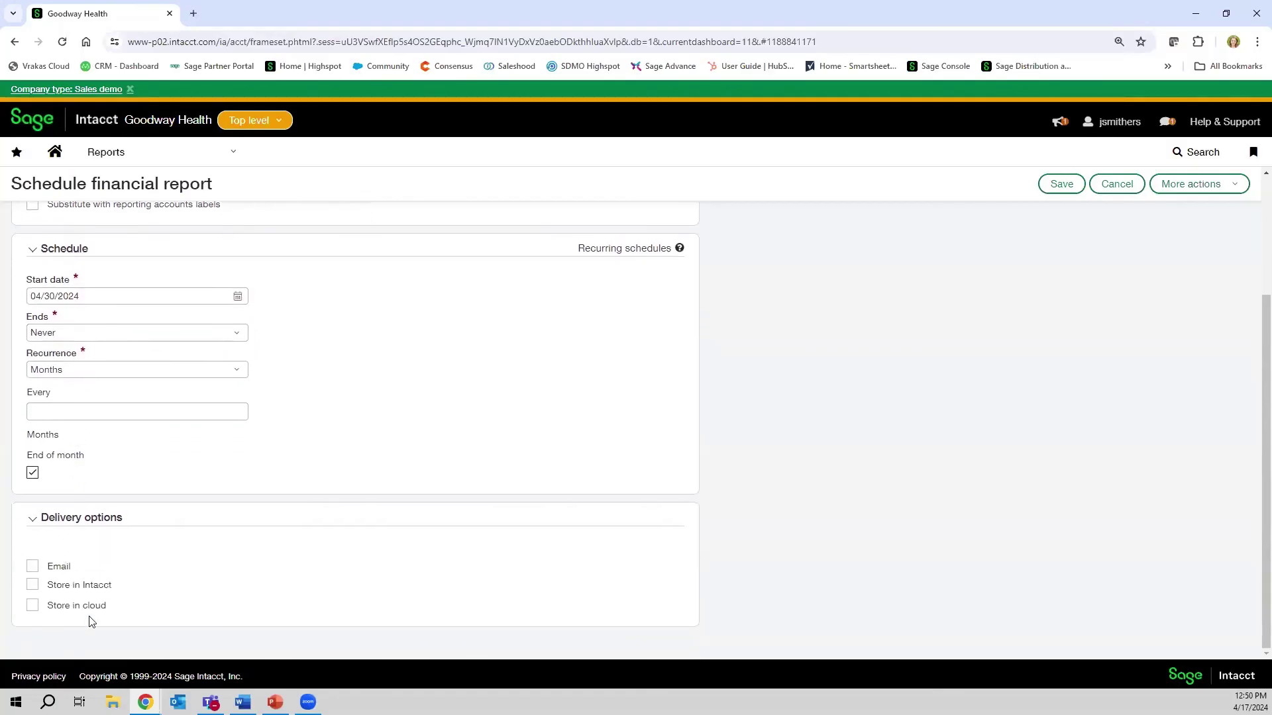
- Turn on email delivery and enter the recipient's e-mail address in To
click(33, 567)
scroll(36, 575, down, 2)
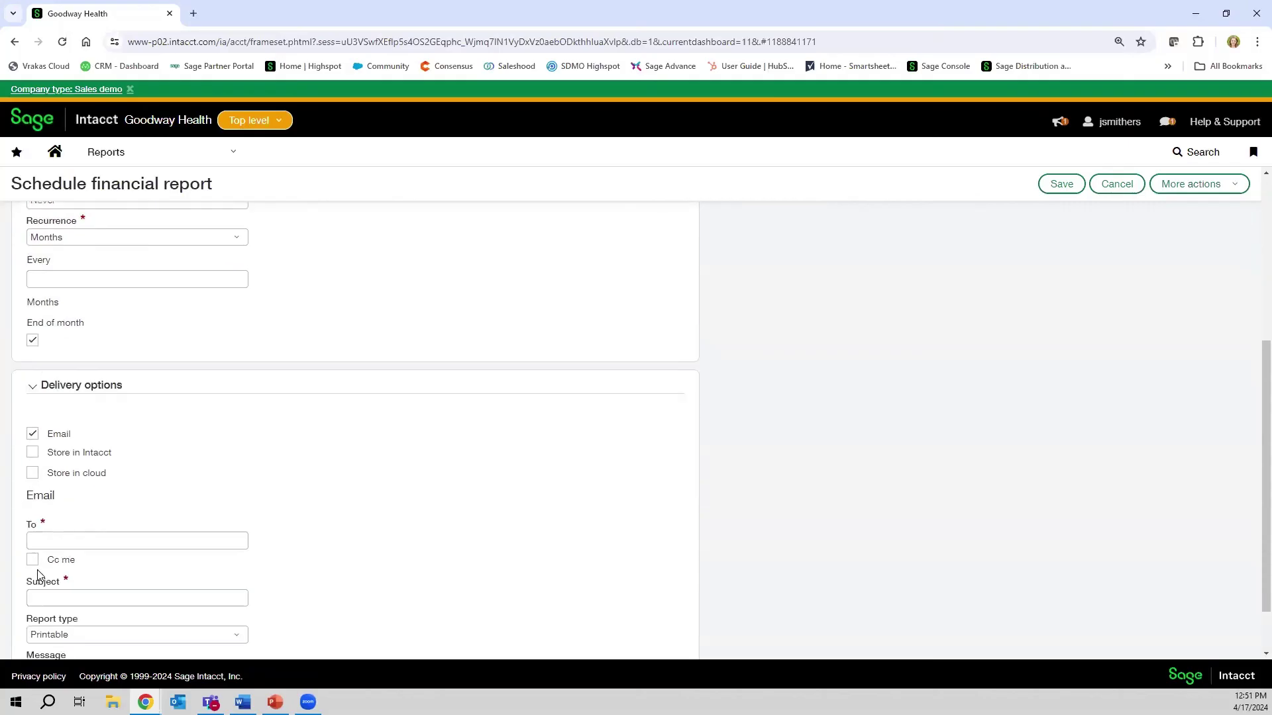
click(73, 542)
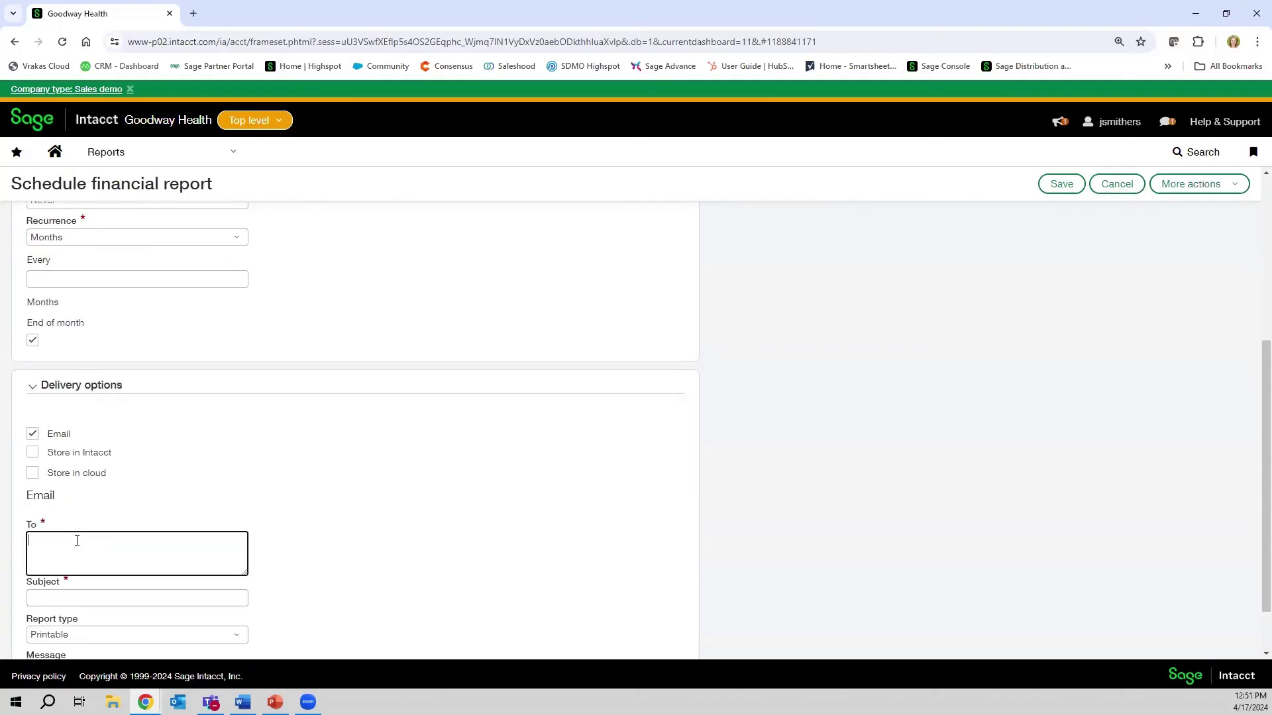
click(270, 566)
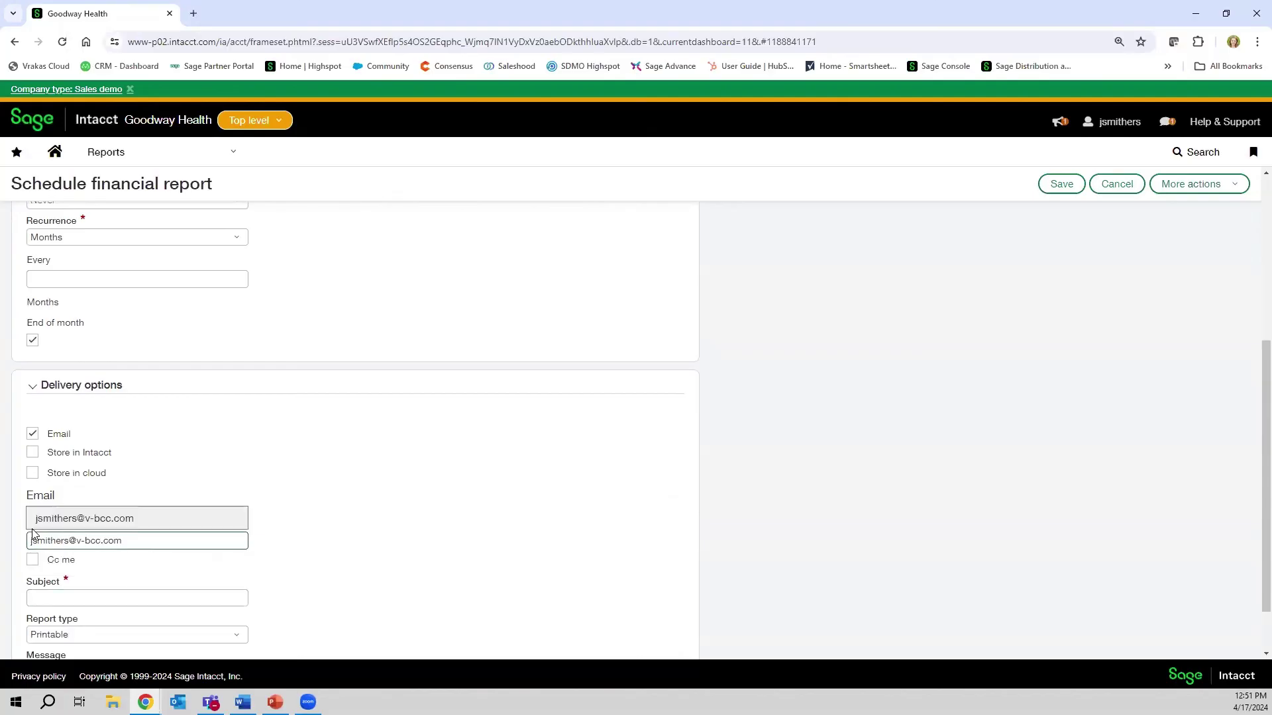
- Enter the email subject 'Monthly Balance Sheet - Detail'
click(71, 593)
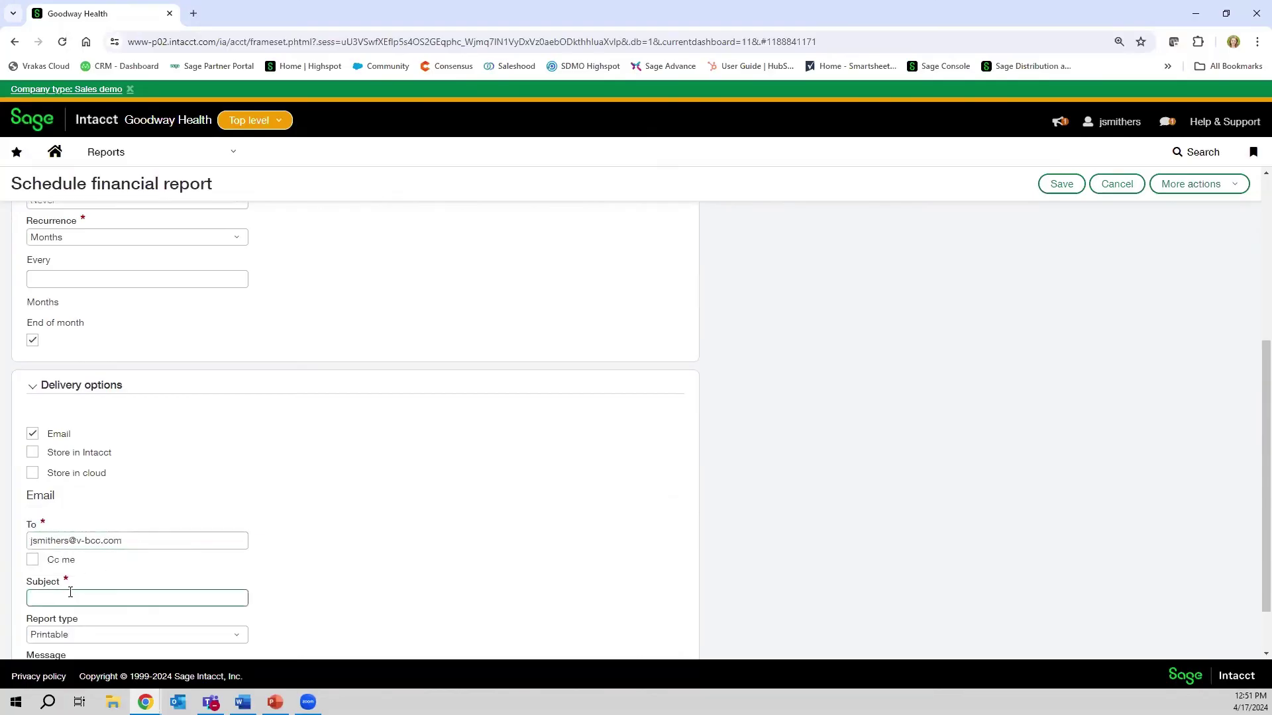
text(Monthly Balance Sheet - D)
key(Caps_Lock)
text(E)
key(Caps_Lock)
key(BackSpace)
text(etail)
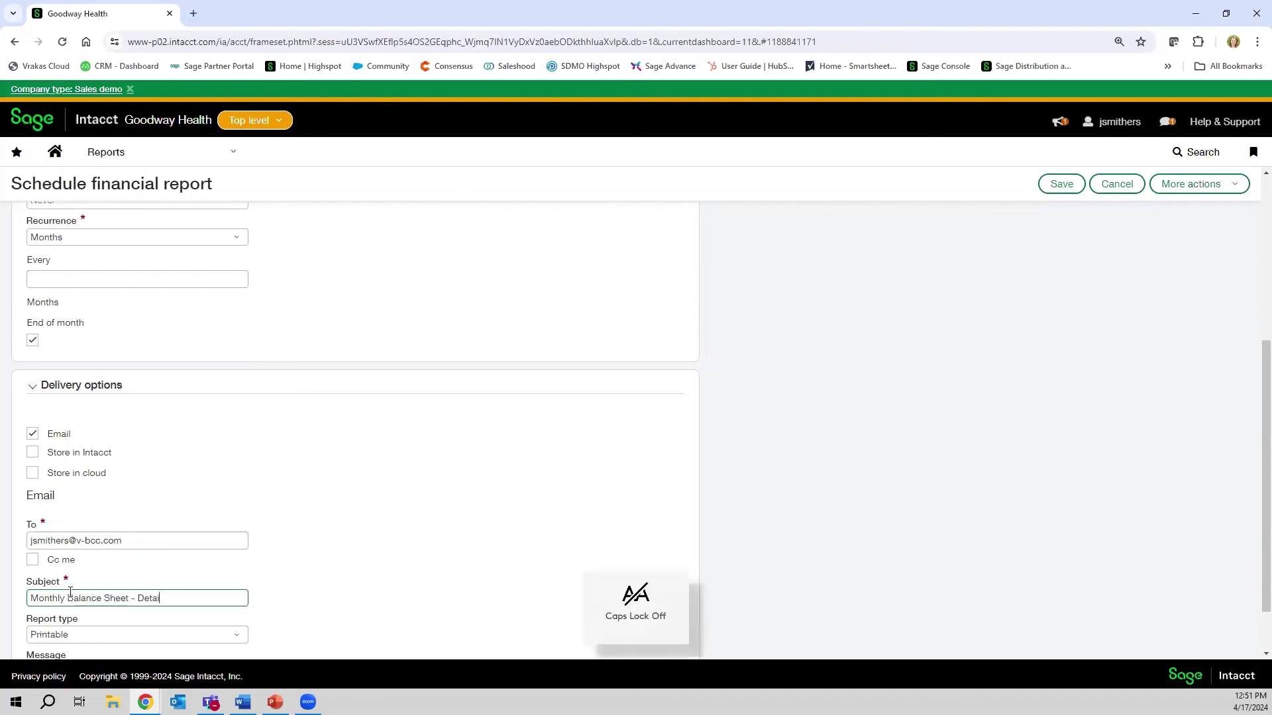
- Write the message 'Attached is the monthly balance sheet.' and dismiss the address suggestion
scroll(74, 598, down, 1)
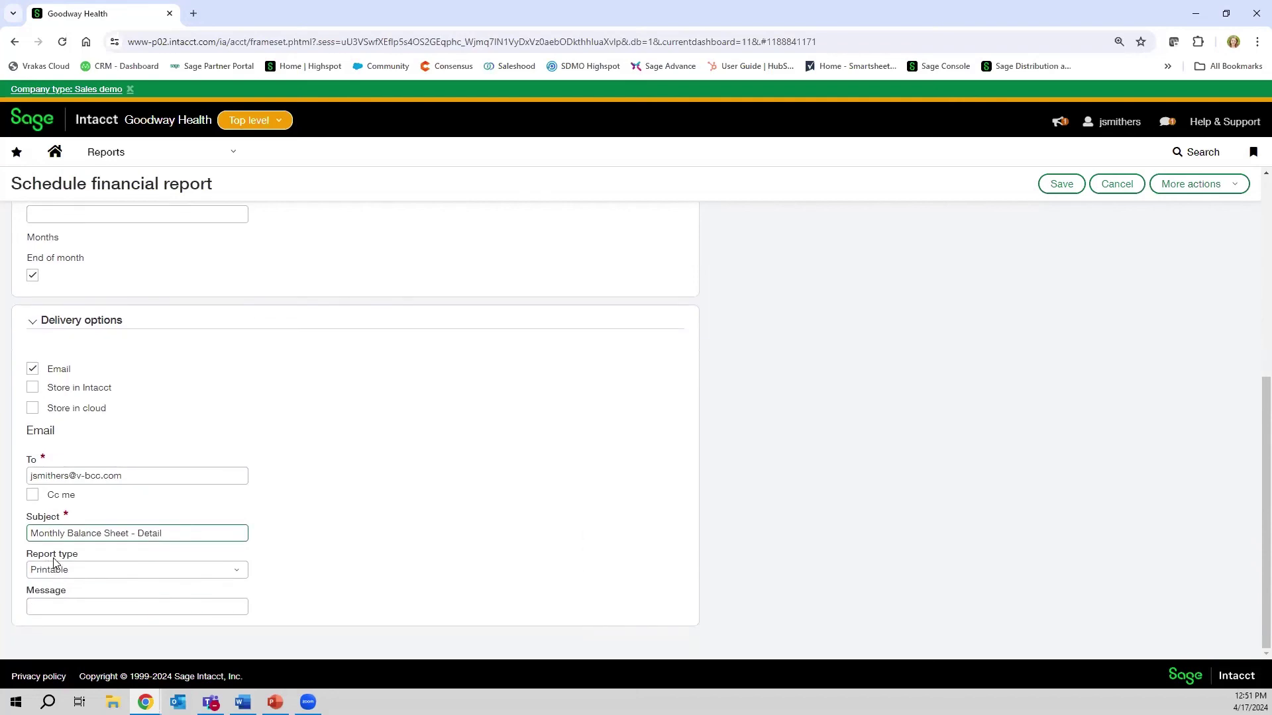
click(74, 604)
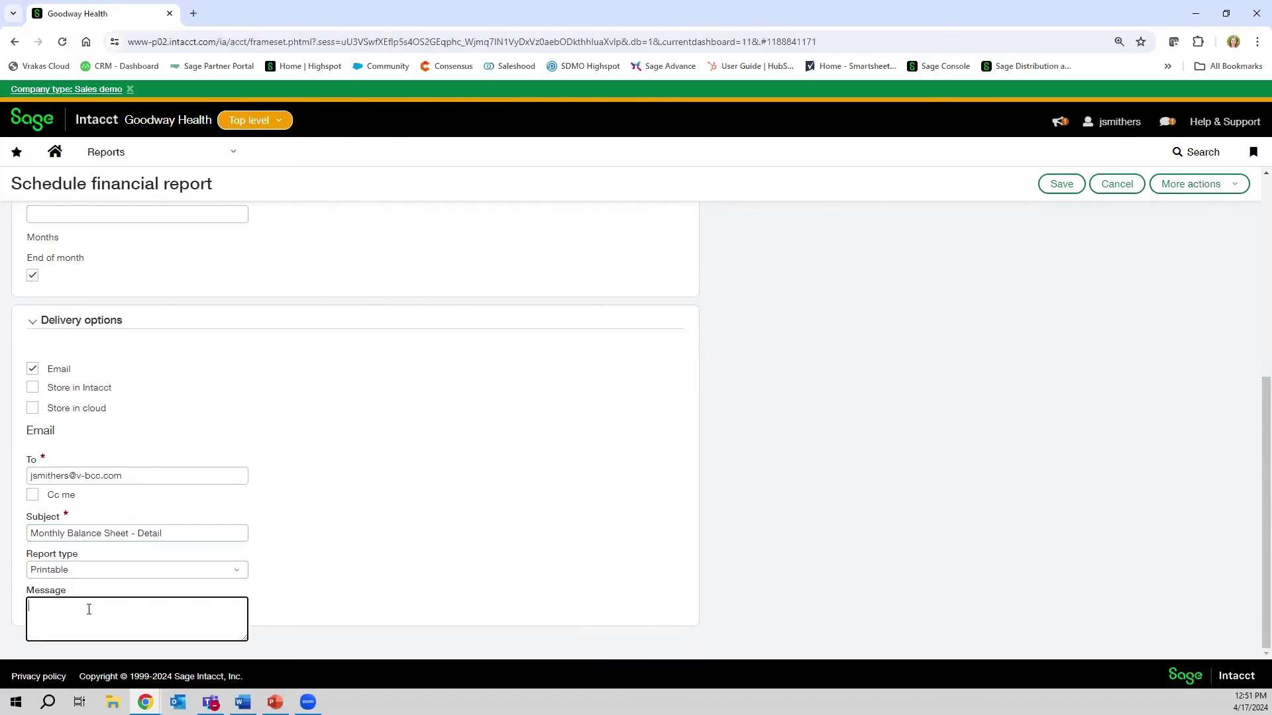
text(Attached is the monthly balance sheet.)
click(57, 580)
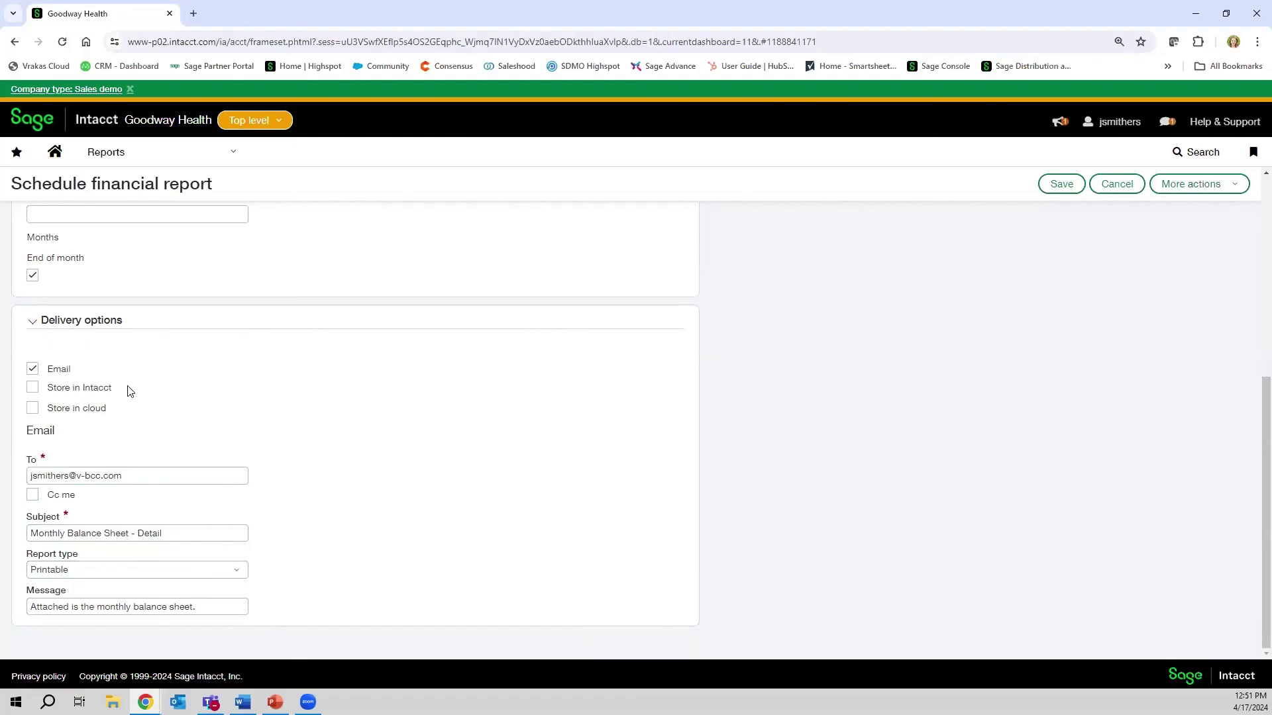
click(137, 481)
click(159, 500)
- Fill in the required repeat interval as every 1 month and save the schedule
click(1073, 189)
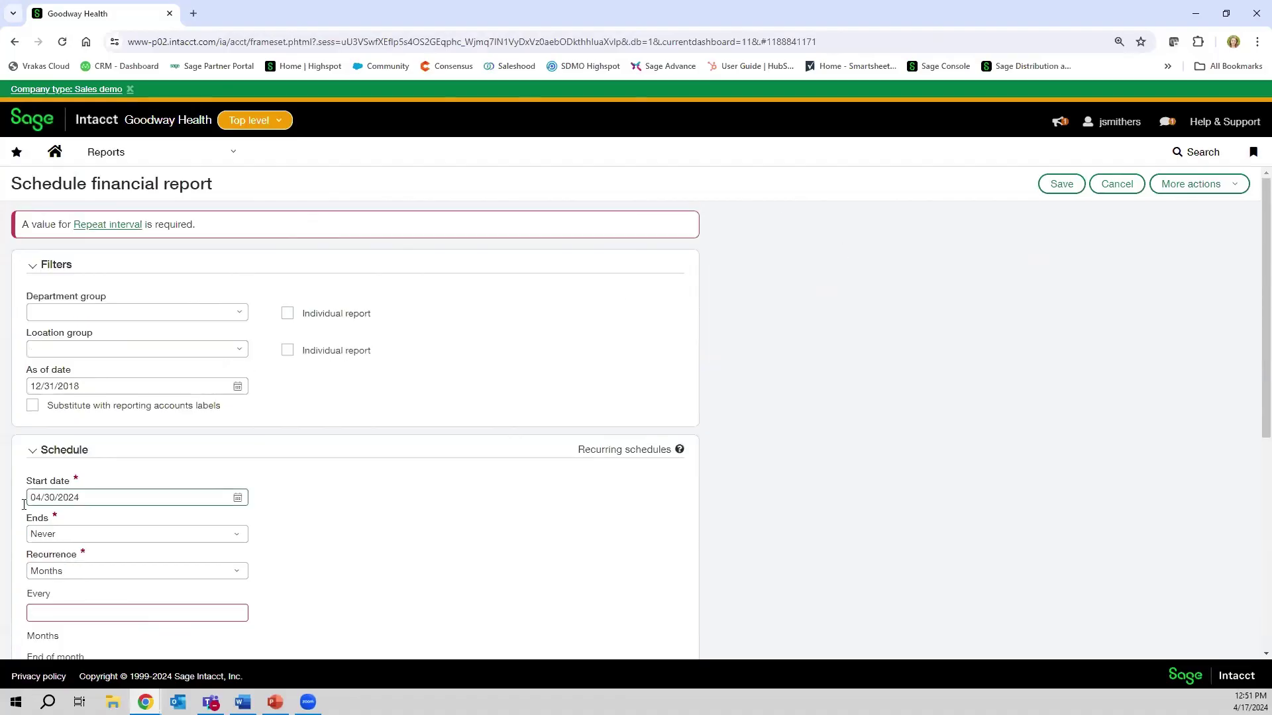
scroll(116, 544, down, 1)
right_click(106, 541)
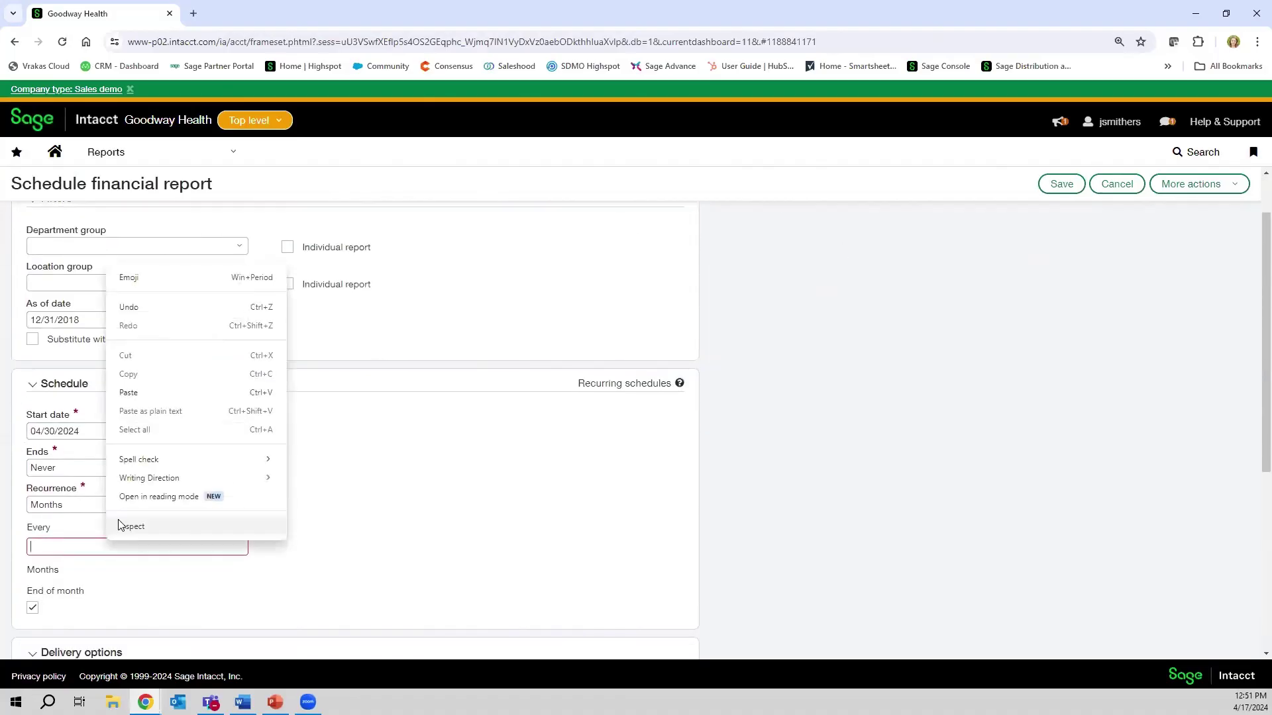
click(53, 548)
text(1)
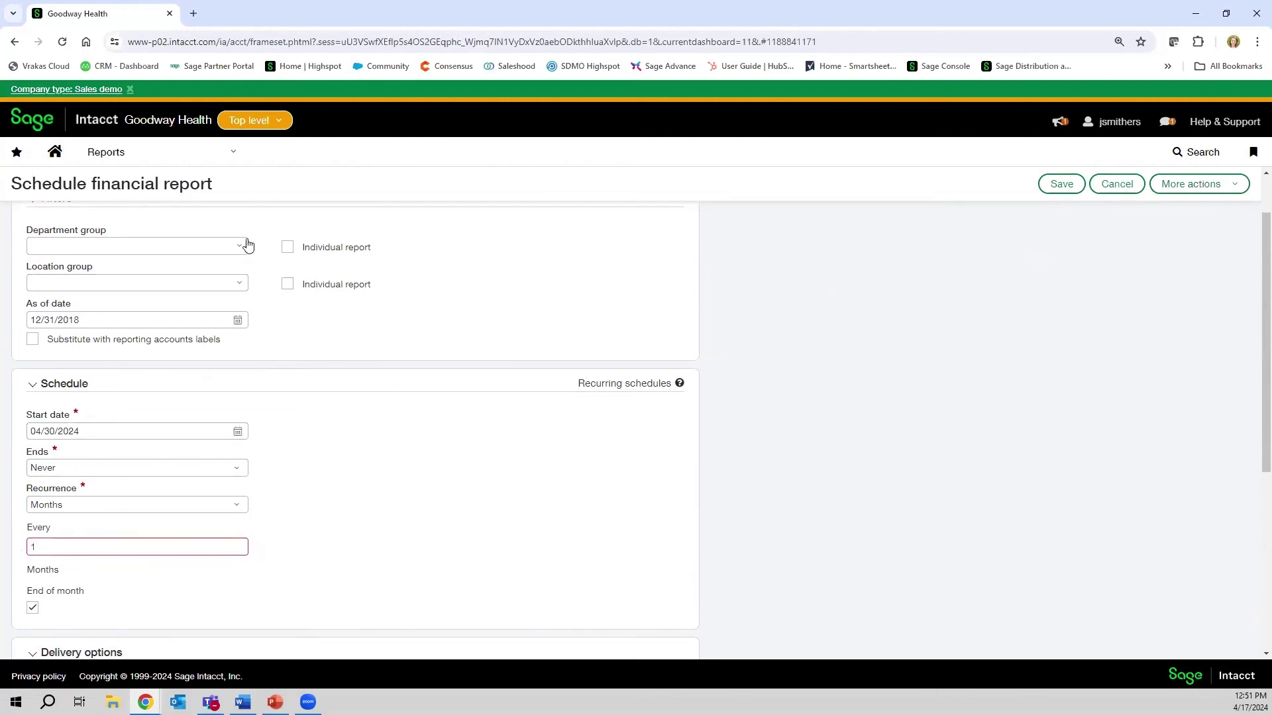
click(1054, 191)
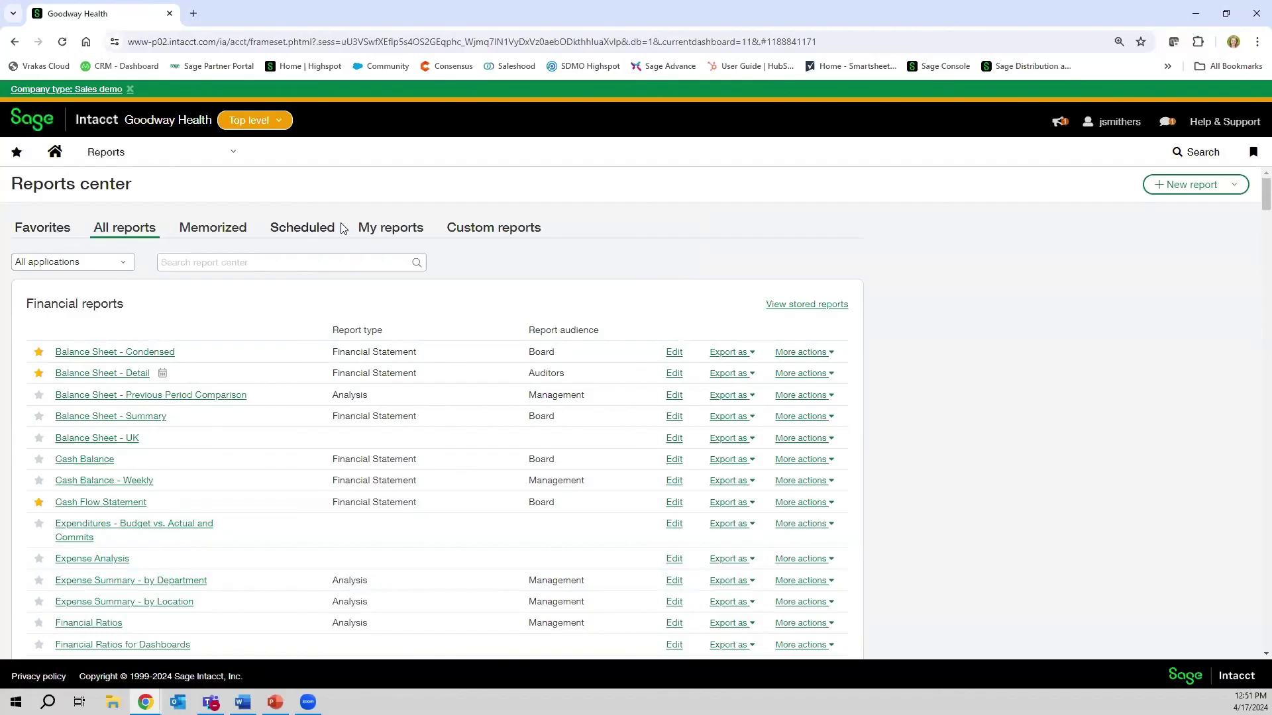
- Show the Scheduled reports list and browse it, checking Board Reports' More actions
click(295, 228)
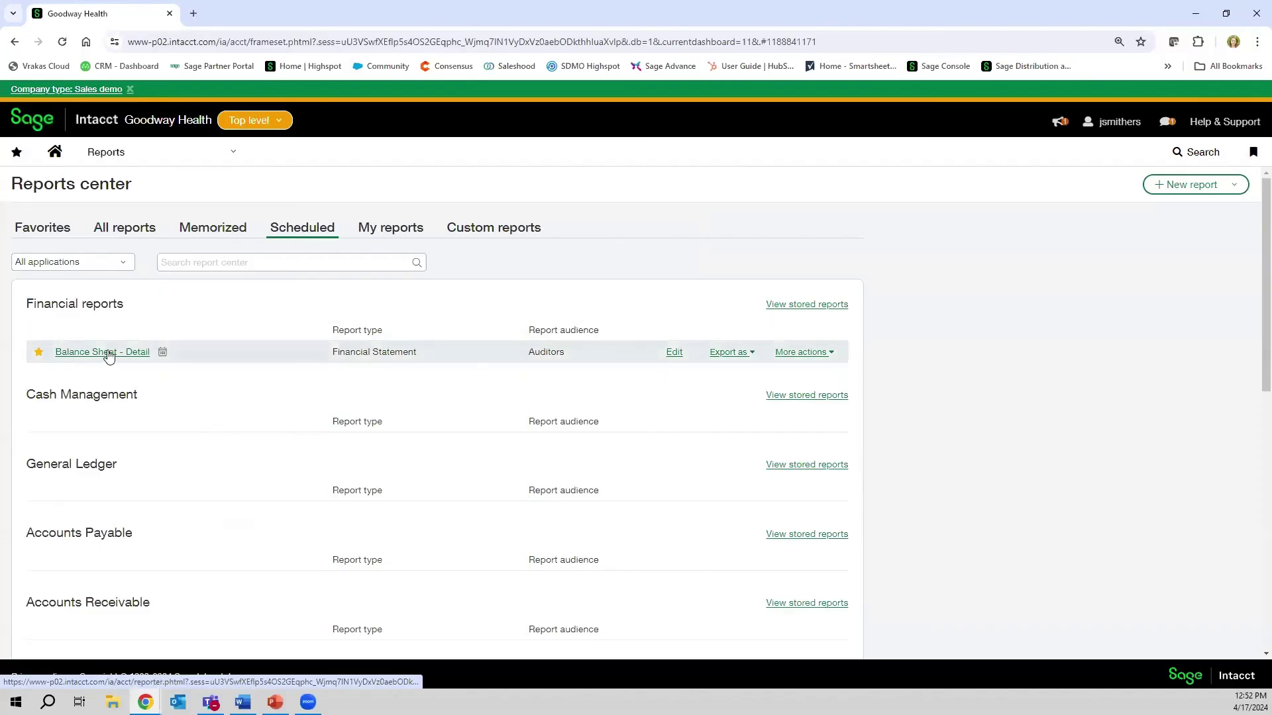
scroll(136, 358, down, 6)
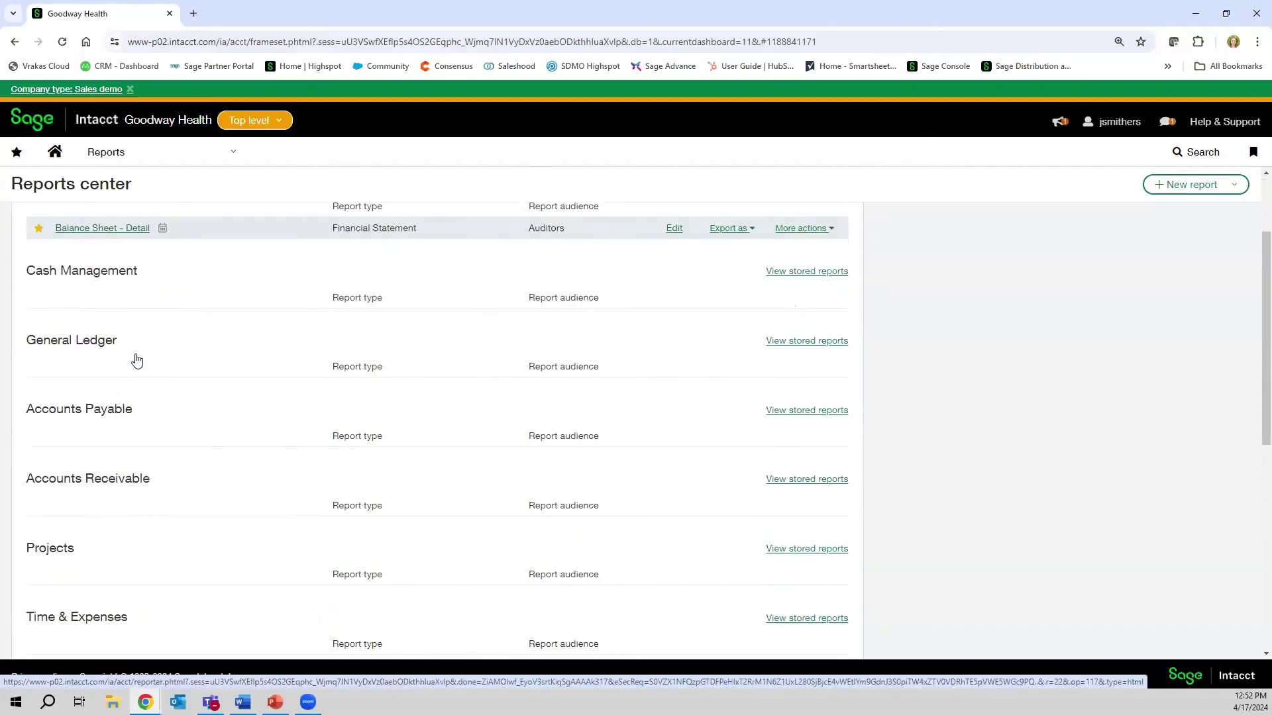
scroll(137, 363, down, 3)
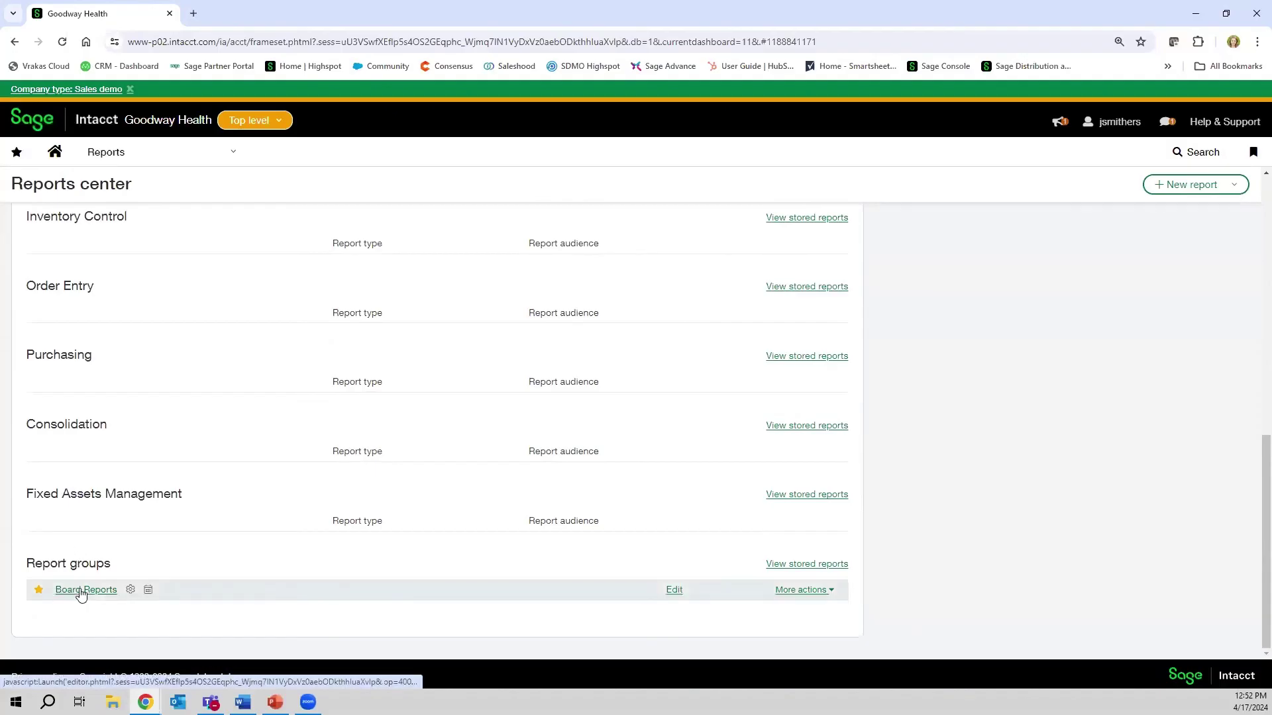
click(832, 591)
scroll(828, 594, down, 1)
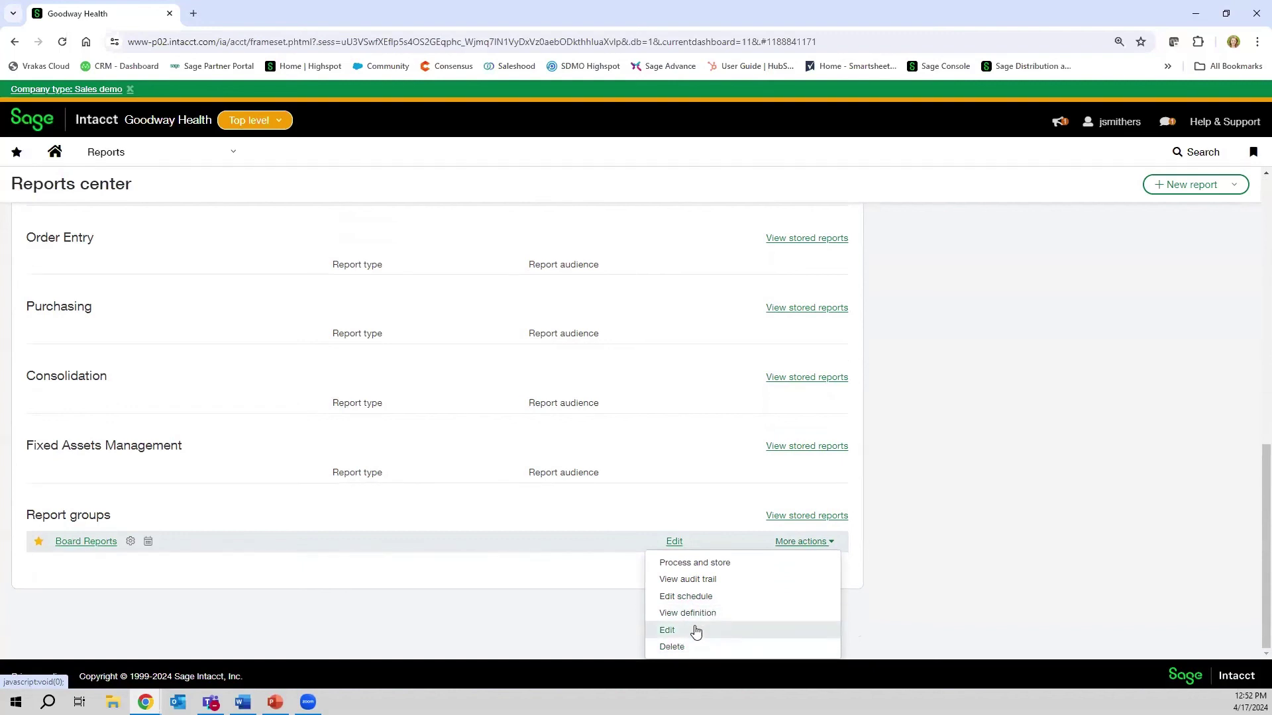
scroll(508, 596, up, 6)
scroll(508, 596, up, 4)
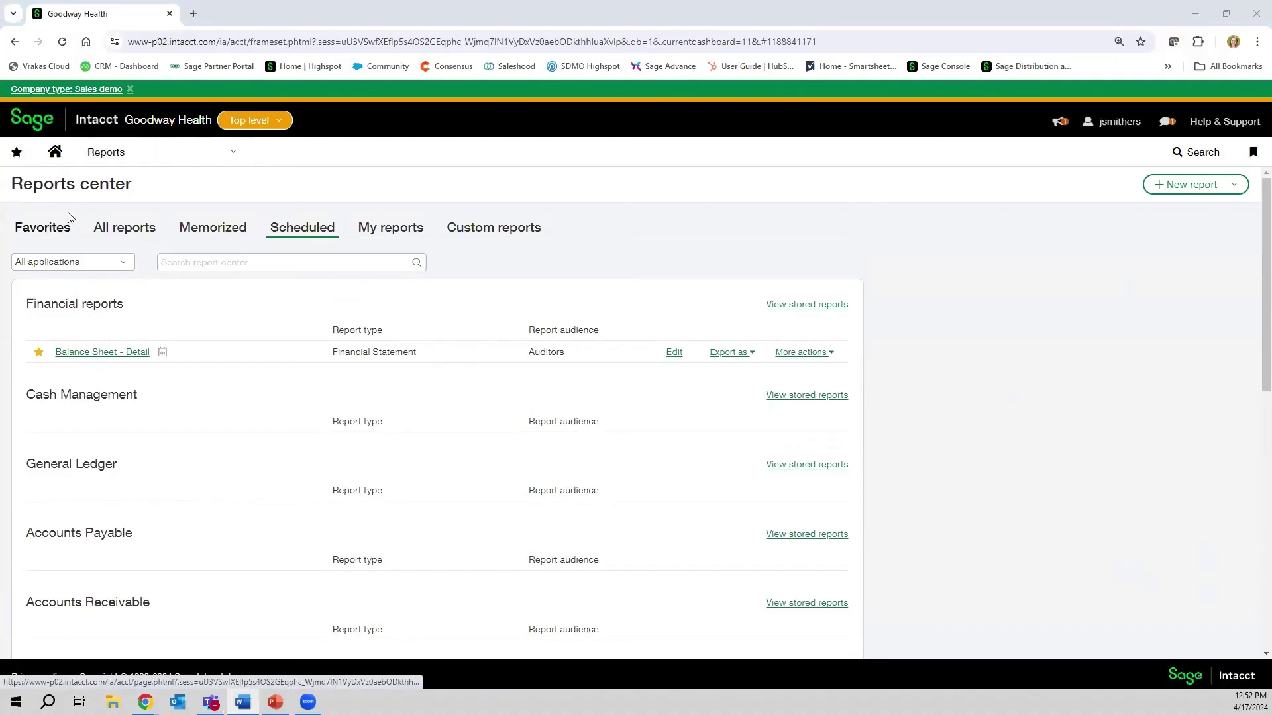
- Show the Favorites list, then switch to the 'Benefits of Sage Intacct' slide
click(53, 227)
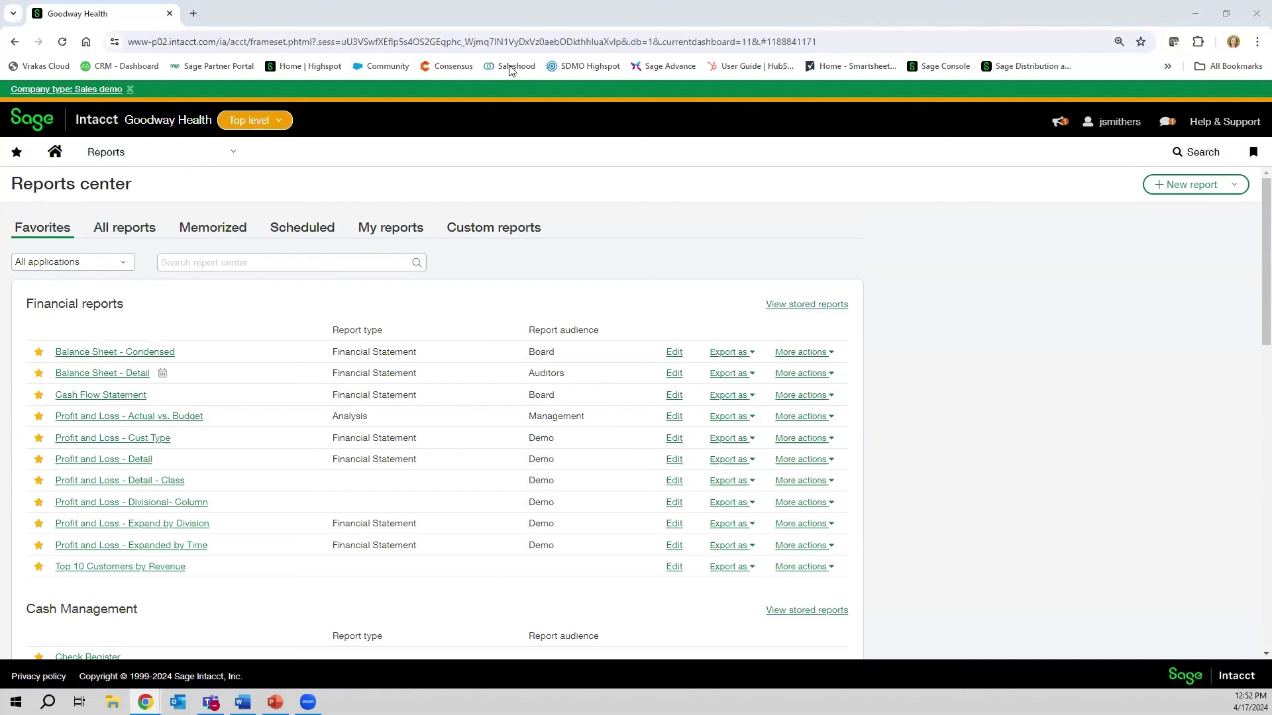
key(alt+Tab)
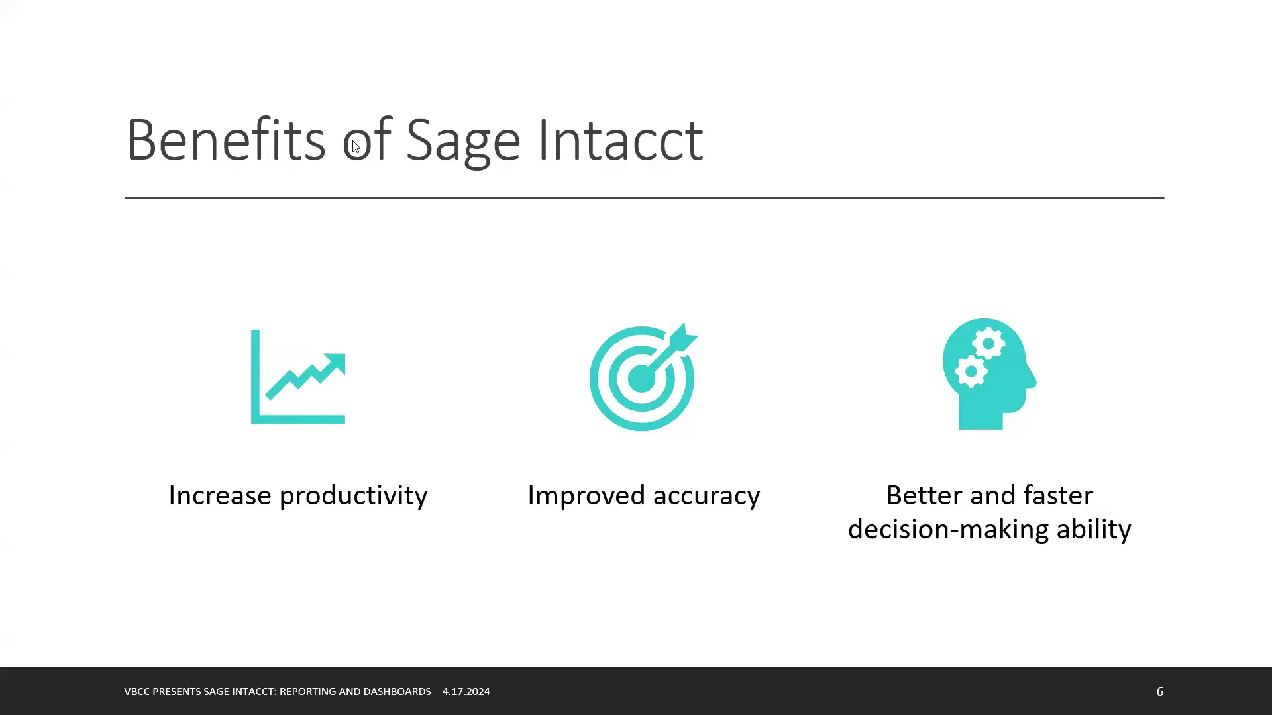